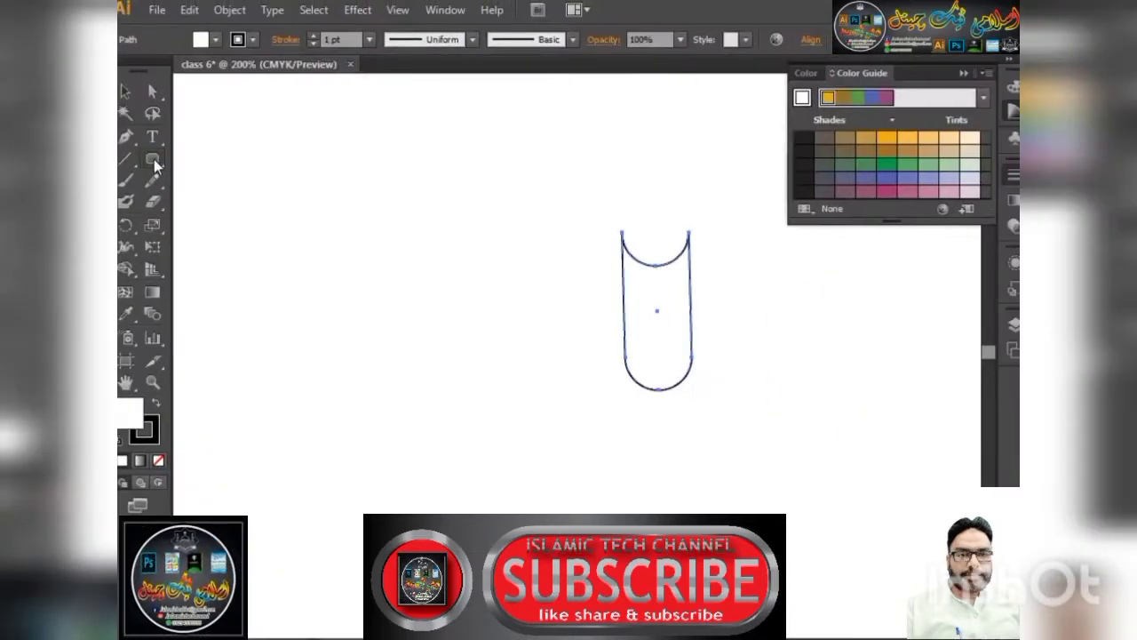
Draw a tall, narrow capsule with the Rounded Rectangle Tool
{"action": "left_click_drag", "start_coordinate": [155, 164], "coordinate": [230, 183]}
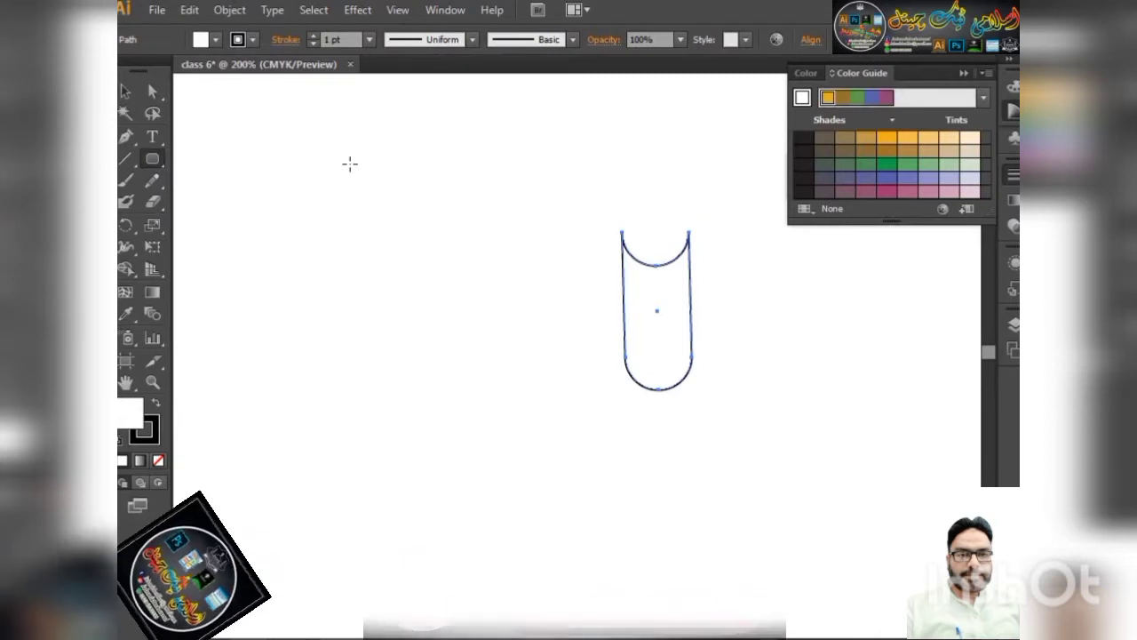
{"action": "left_click_drag", "start_coordinate": [152, 164], "coordinate": [171, 176]}
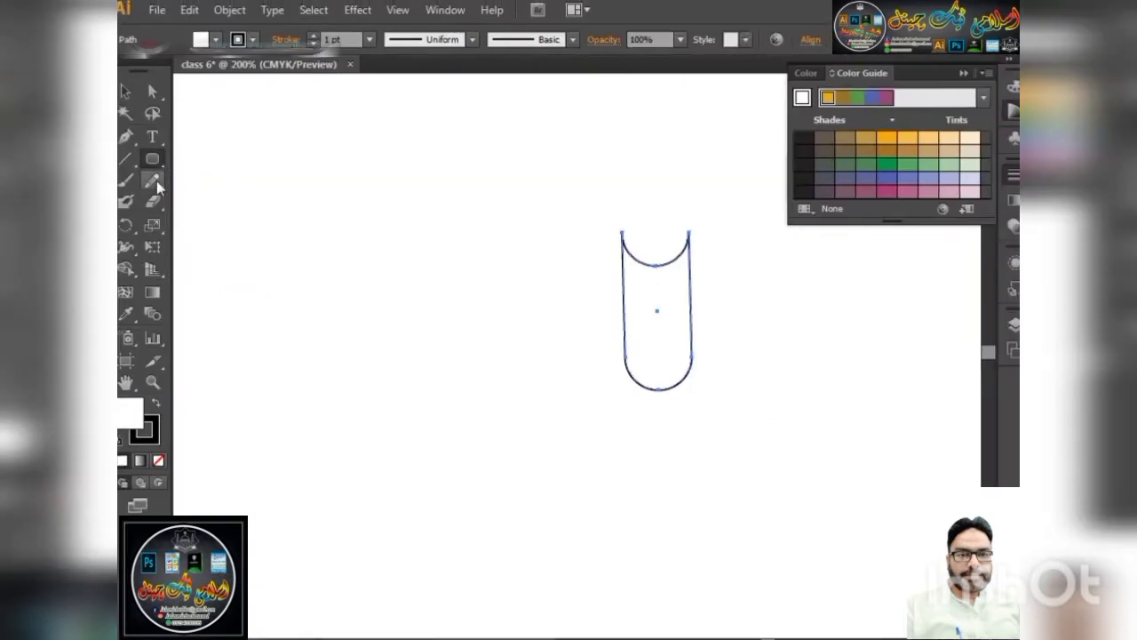
{"action": "left_click_drag", "start_coordinate": [156, 162], "coordinate": [266, 180]}
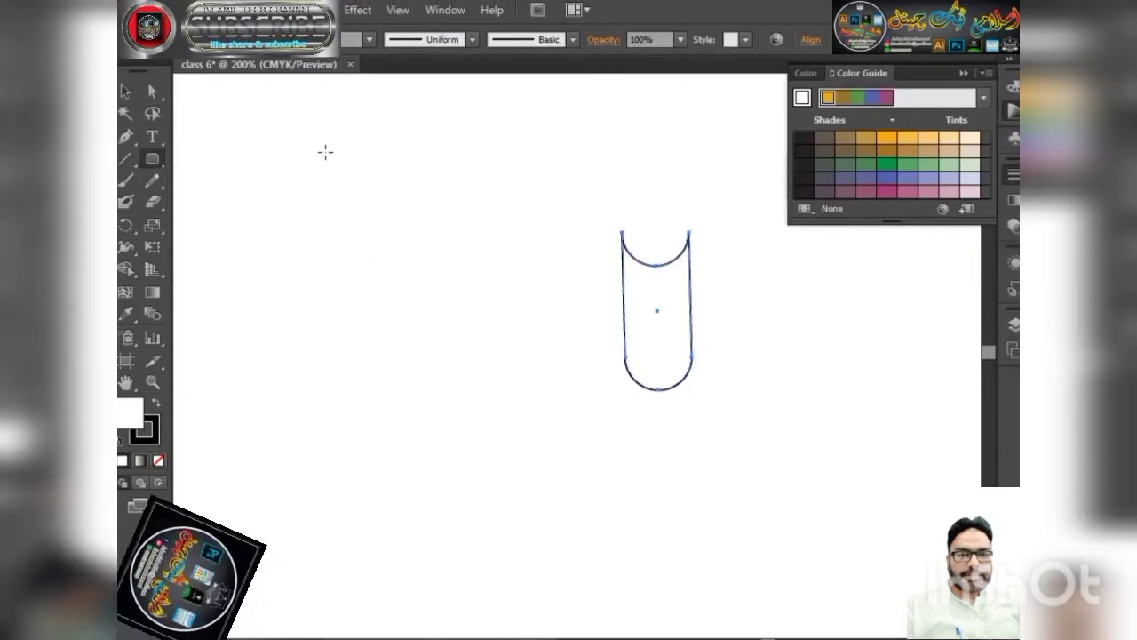
{"action": "left_click_drag", "start_coordinate": [325, 152], "coordinate": [416, 339]}
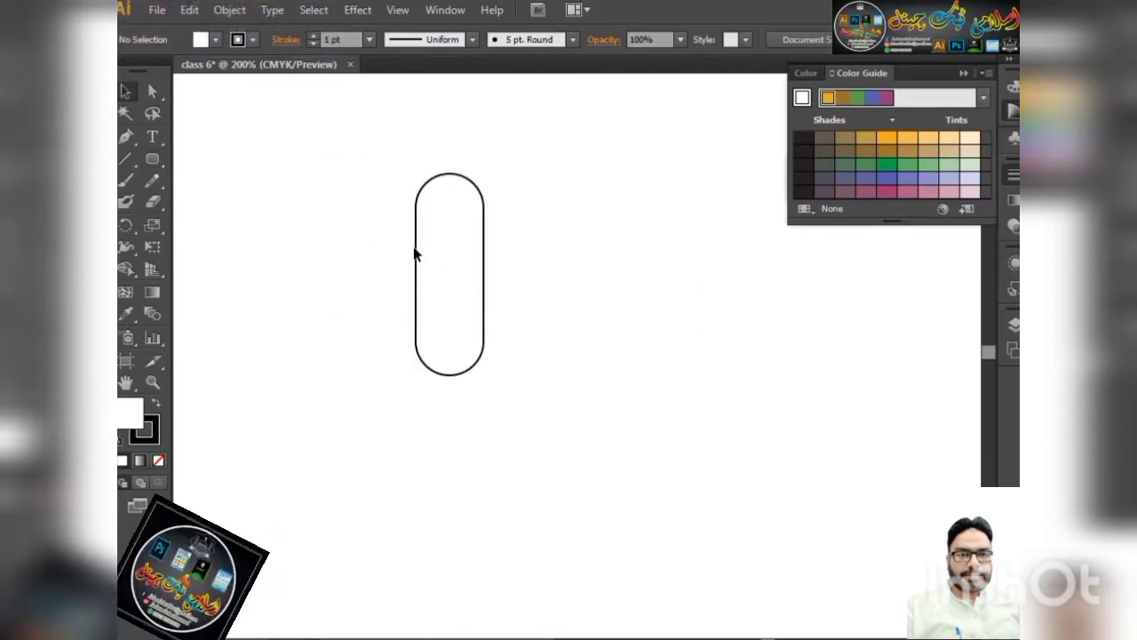
Alt-drag a duplicate of the capsule to the lower right of the original
{"action": "left_click_drag", "start_coordinate": [418, 255], "coordinate": [419, 332]}
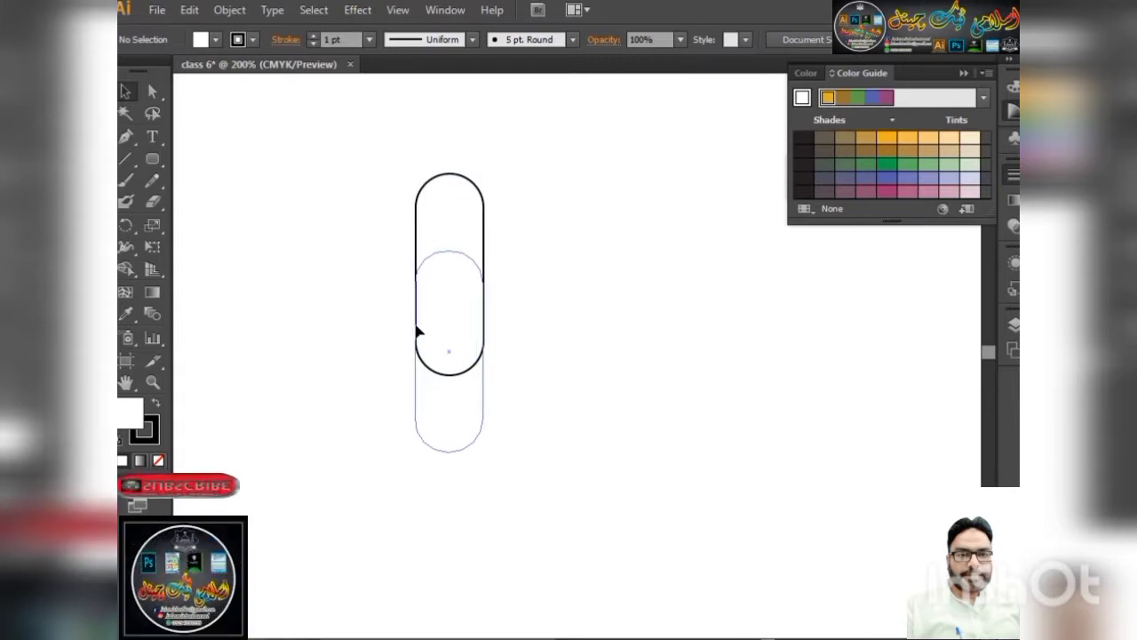
{"action": "left_click_drag", "start_coordinate": [419, 331], "coordinate": [558, 266]}
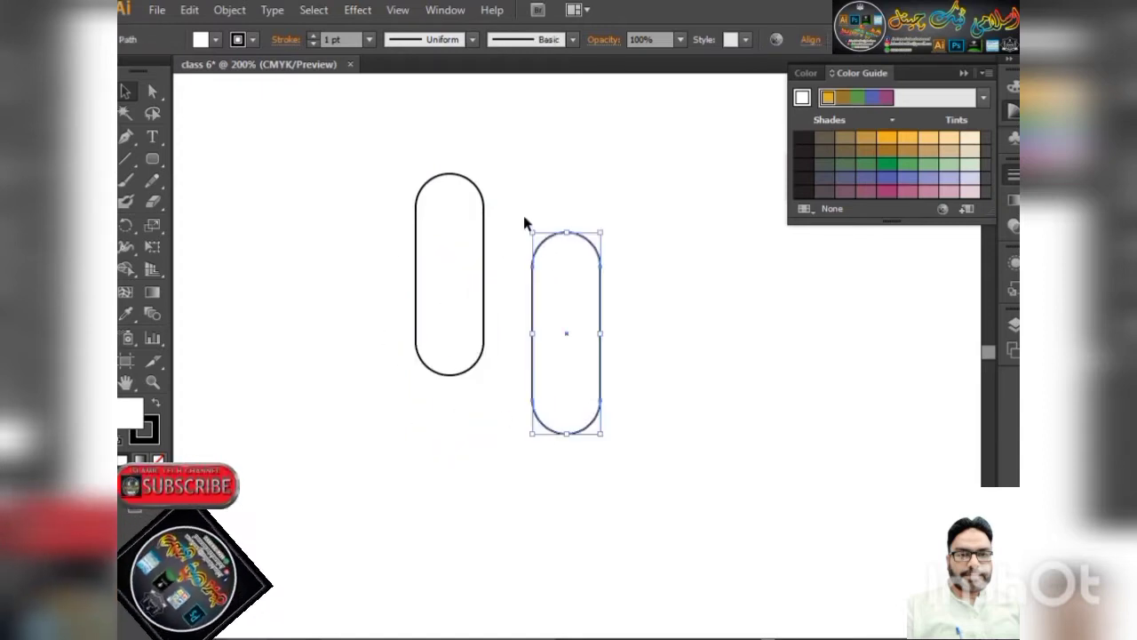
{"action": "left_click", "coordinate": [627, 286]}
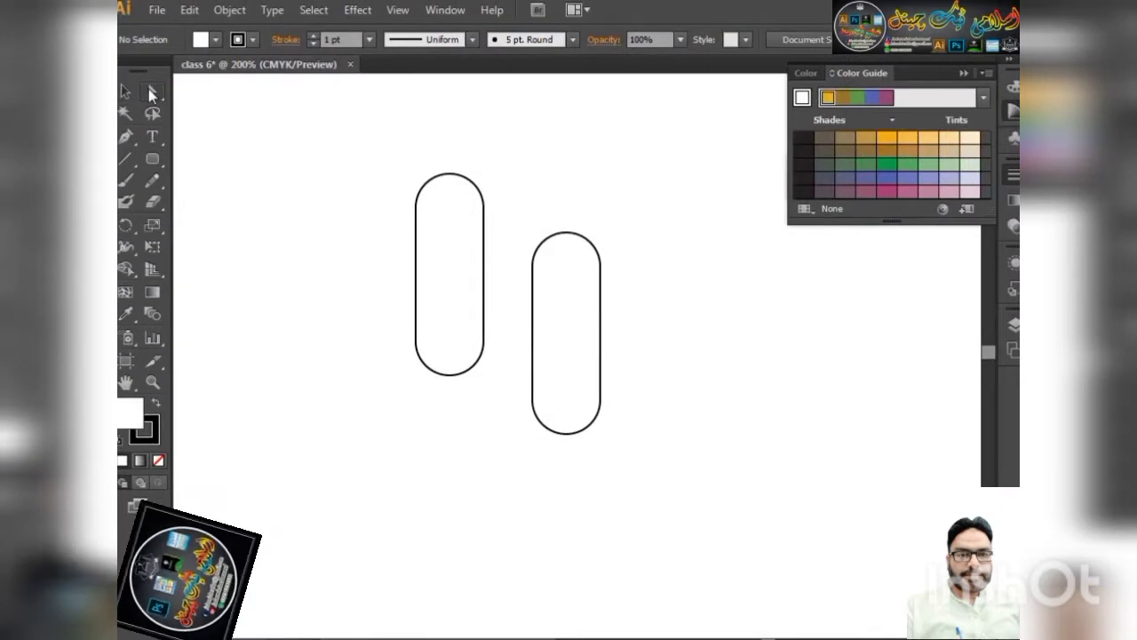
Delete the copied capsule's top anchor and arc segments, leaving an open U-shape
{"action": "left_click_drag", "start_coordinate": [149, 89], "coordinate": [227, 96]}
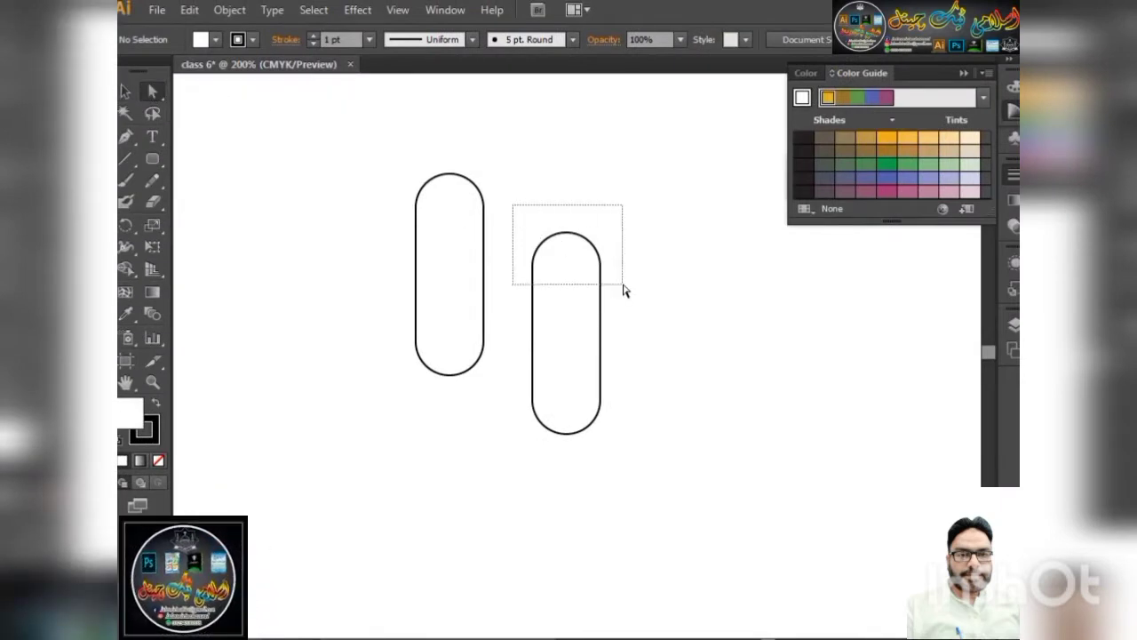
{"action": "left_click_drag", "start_coordinate": [624, 289], "coordinate": [624, 288]}
{"action": "left_click_drag", "start_coordinate": [515, 460], "coordinate": [637, 392]}
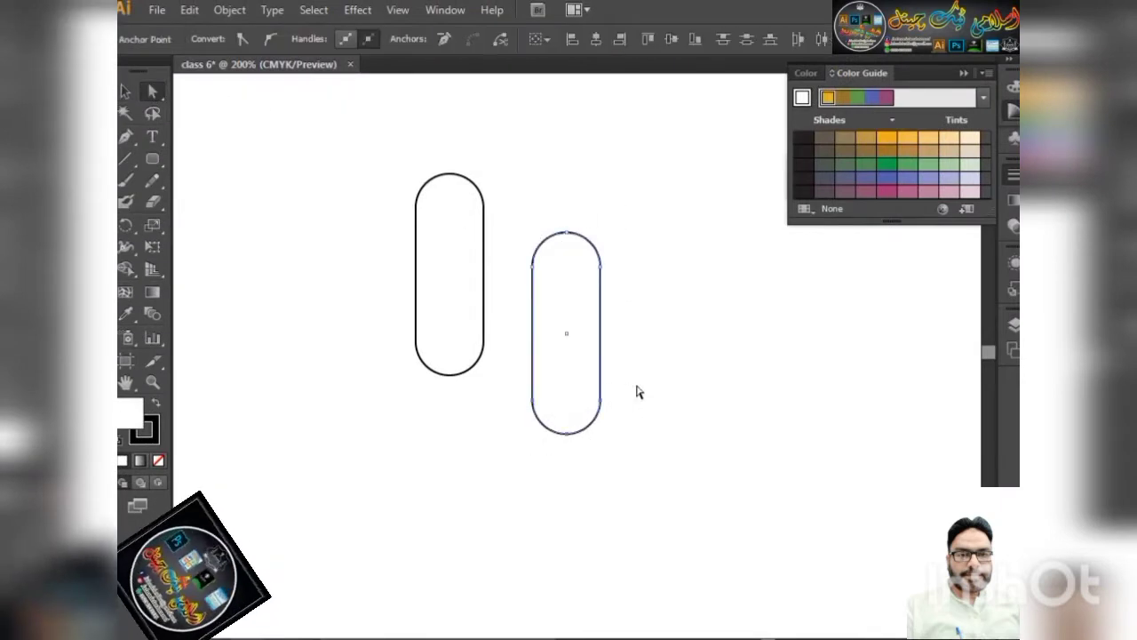
{"action": "left_click", "coordinate": [569, 234]}
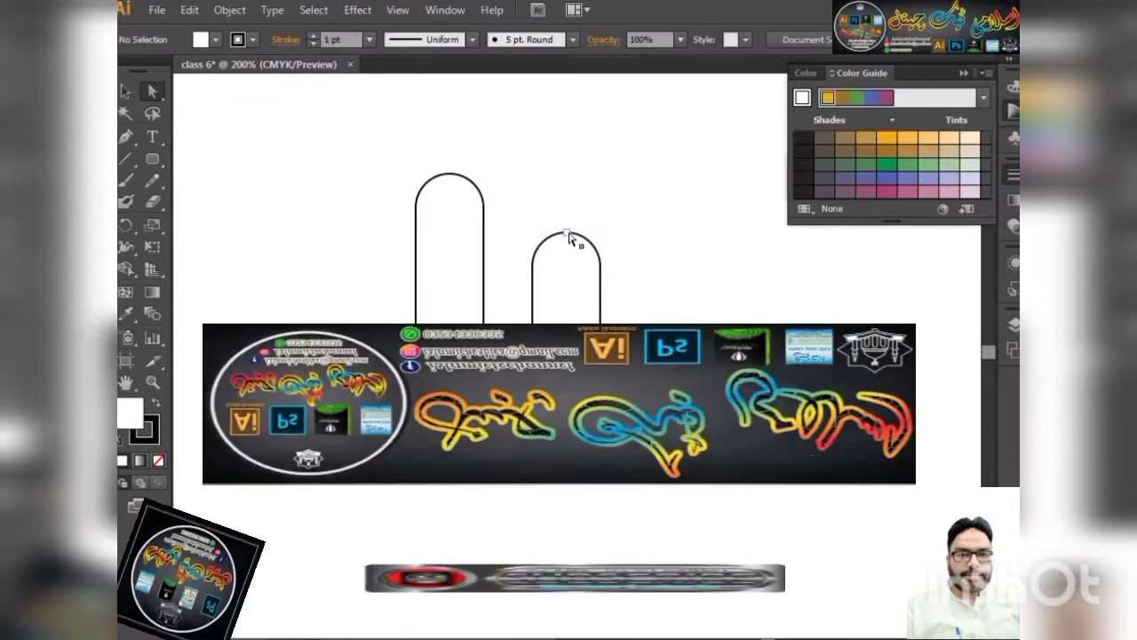
{"action": "key", "text": "Delete"}
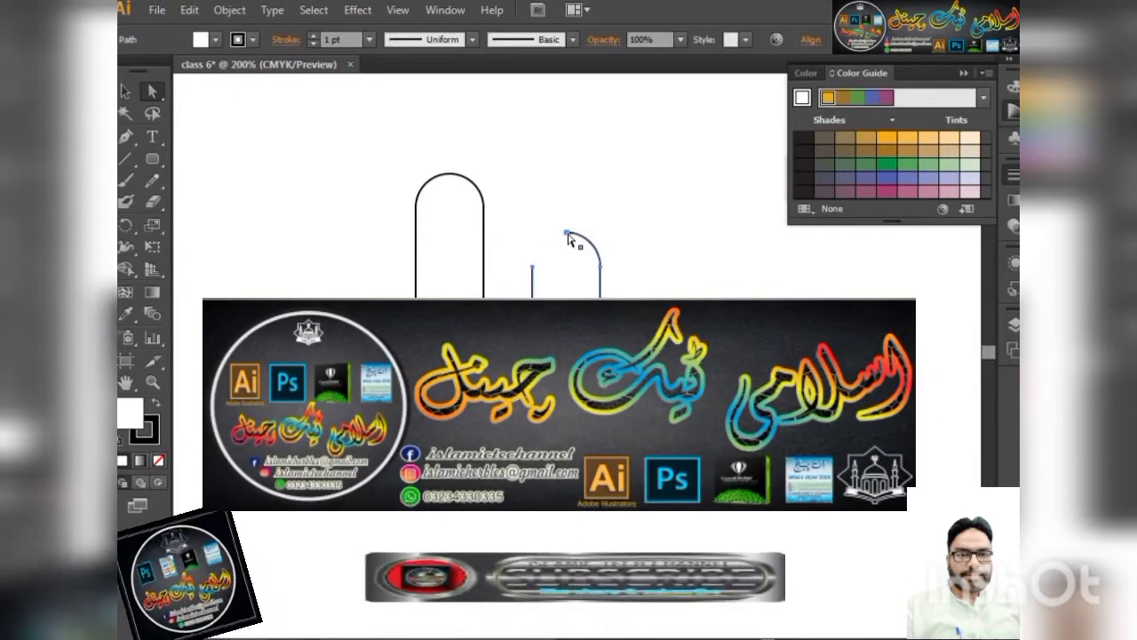
{"action": "left_click", "coordinate": [567, 234]}
{"action": "key", "text": "Delete"}
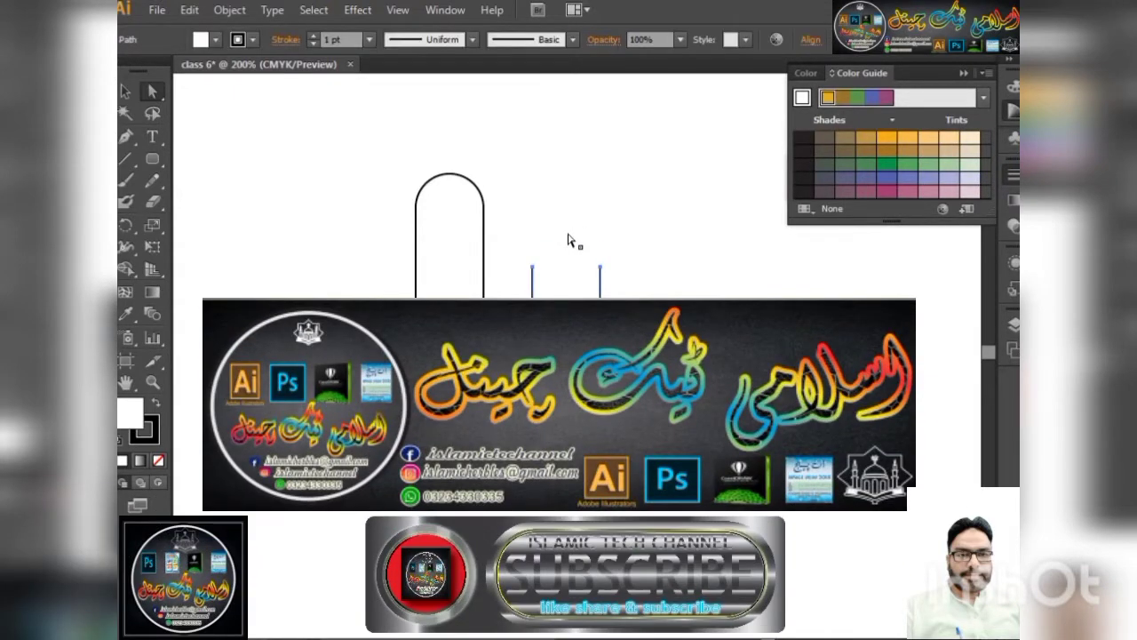
Select the open U-shaped path and move it onto the first capsule
{"action": "left_click", "coordinate": [551, 315]}
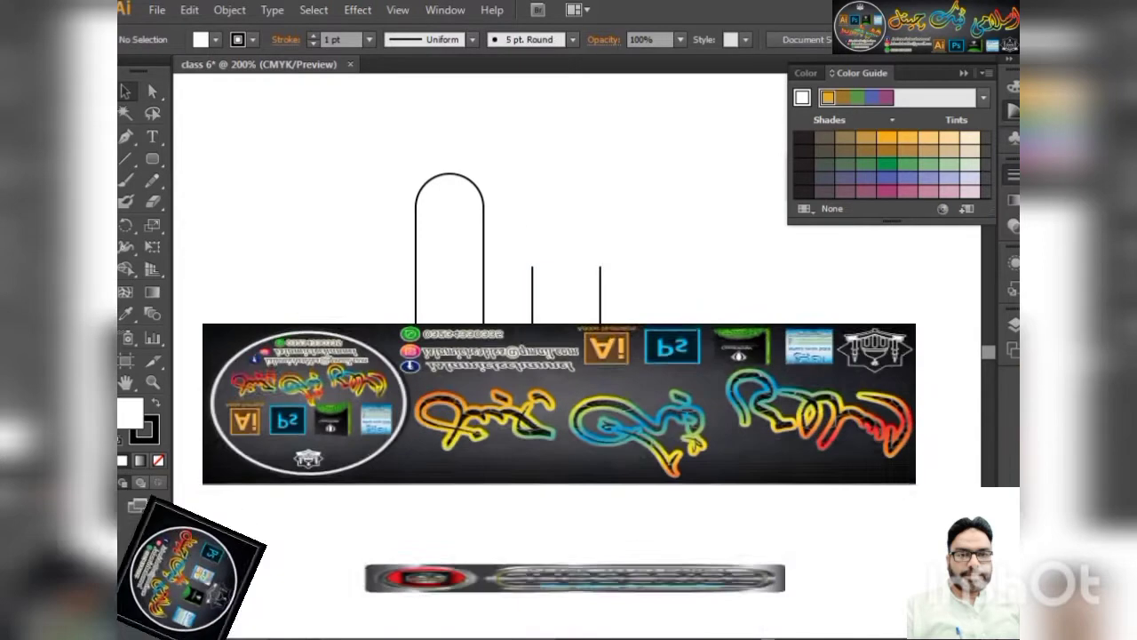
{"action": "left_click_drag", "start_coordinate": [551, 316], "coordinate": [632, 459]}
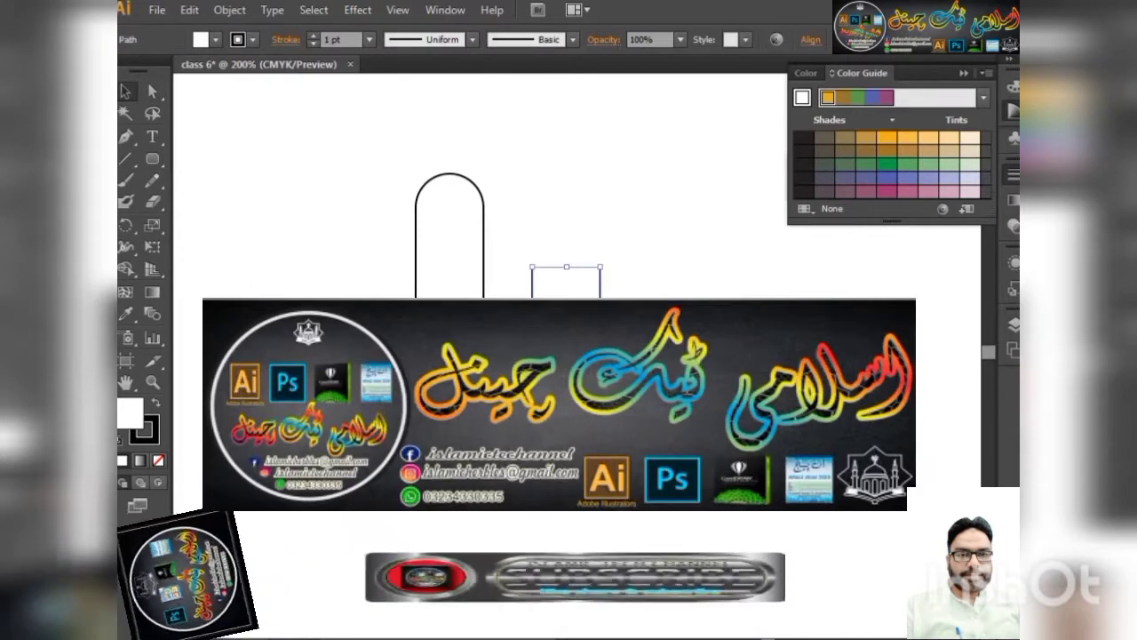
{"action": "left_click_drag", "start_coordinate": [599, 359], "coordinate": [477, 316]}
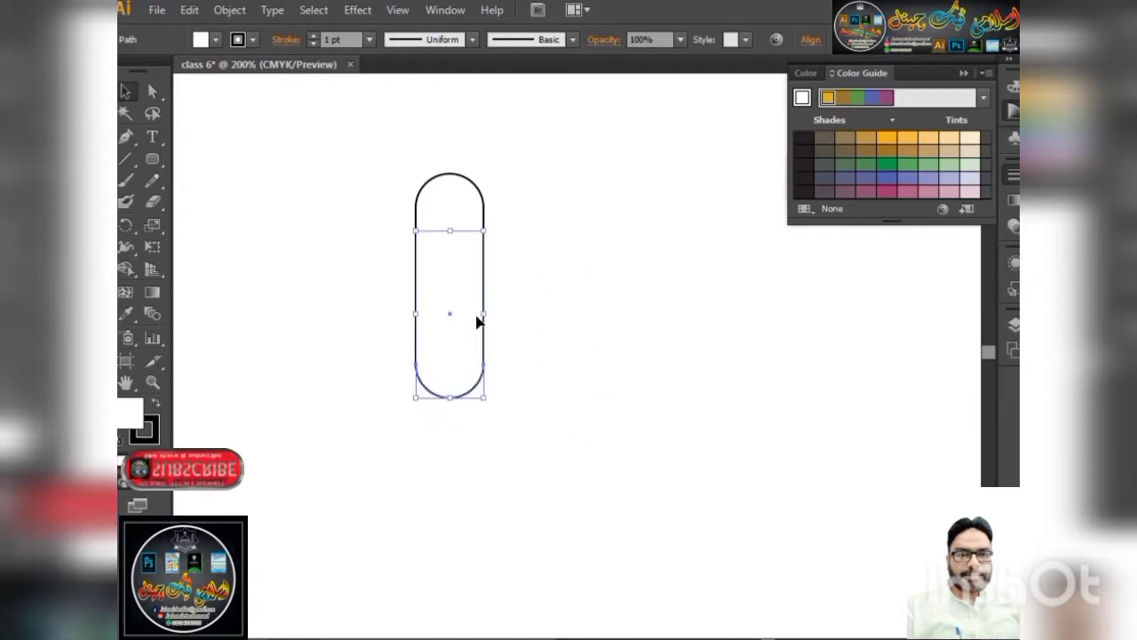
Fill the U-shape with a grey-brown swatch from the Color Guide
{"action": "key", "text": "ctrl+F10"}
{"action": "left_click", "coordinate": [867, 140]}
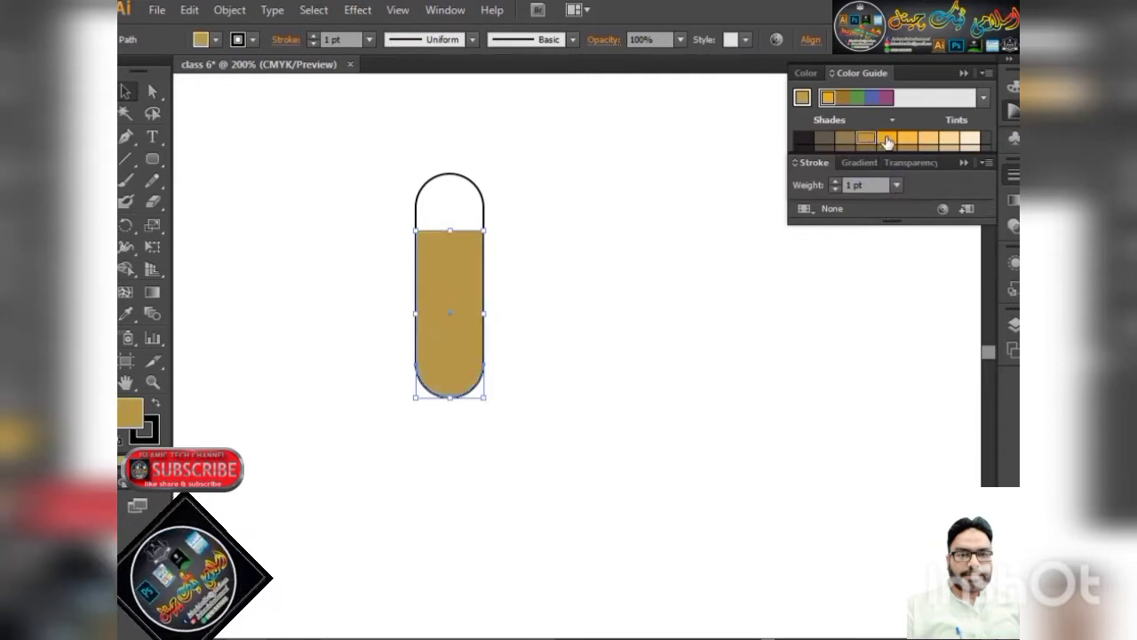
{"action": "left_click", "coordinate": [825, 139]}
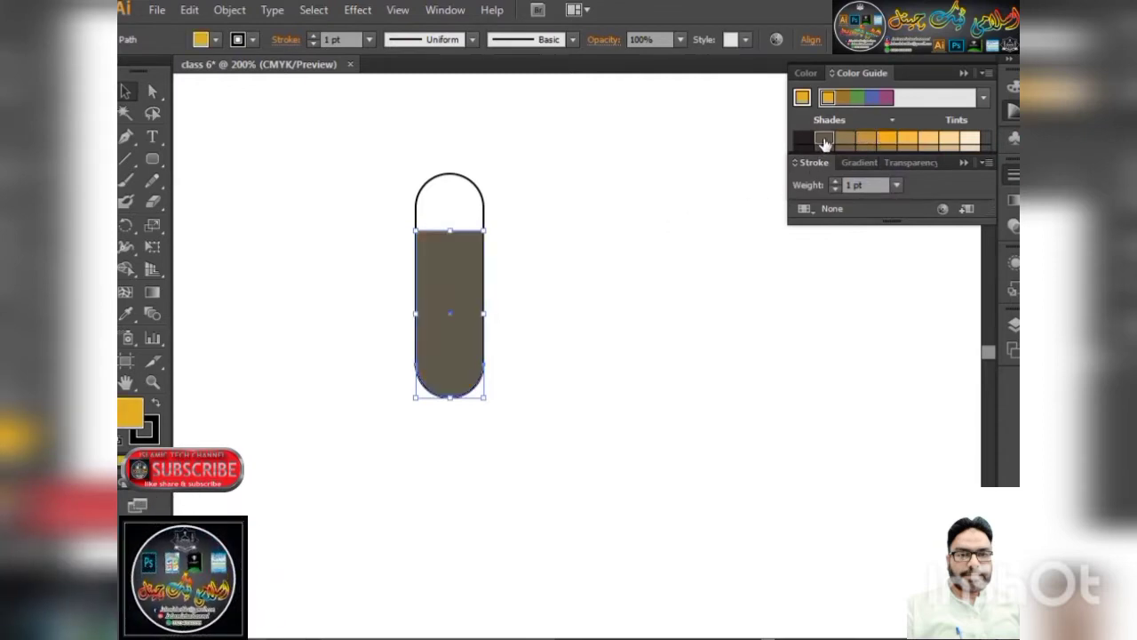
{"action": "left_click", "coordinate": [603, 229]}
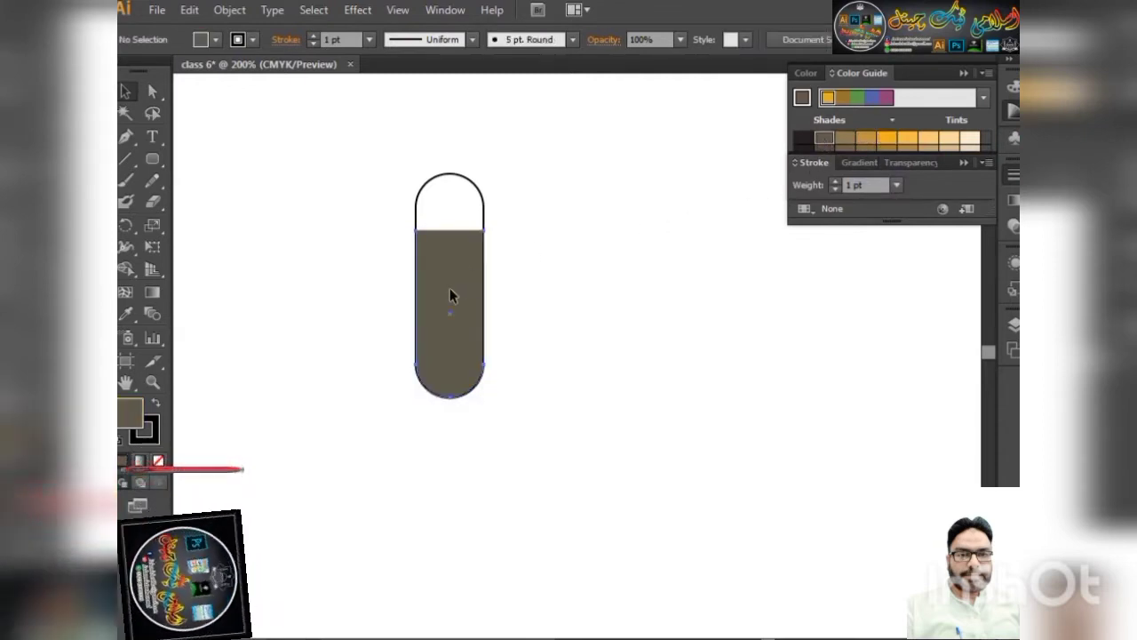
Align the brown shape in the capsule and match its bottom to the capsule bottom
{"action": "left_click_drag", "start_coordinate": [449, 288], "coordinate": [445, 351]}
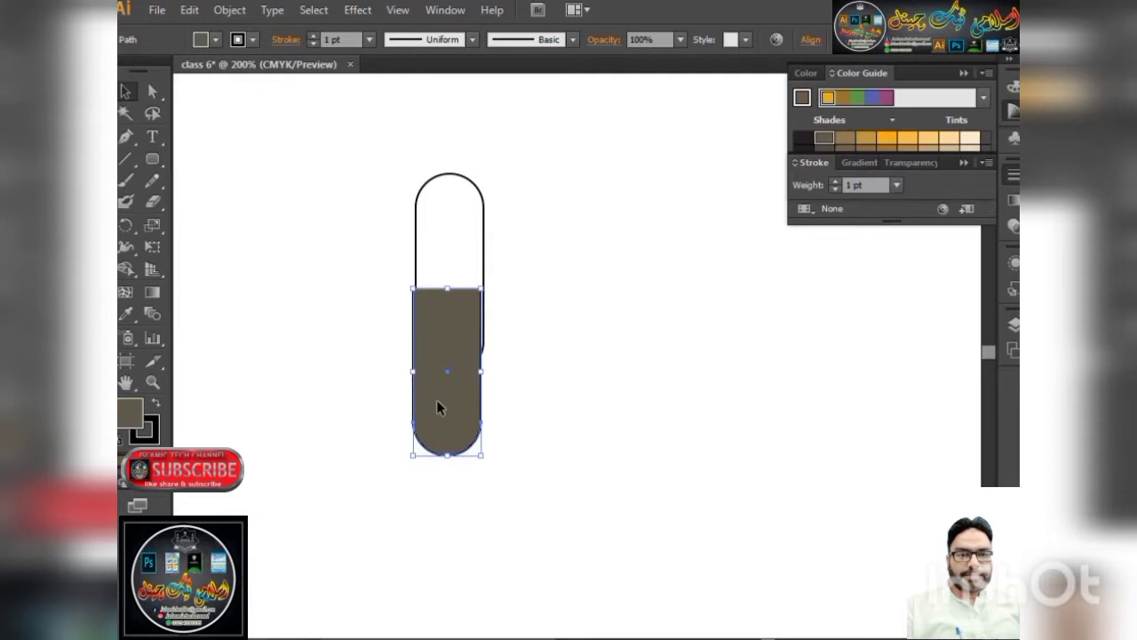
{"action": "key", "text": "Right"}
{"action": "key", "text": "Right"}
{"action": "key", "text": "Down"}
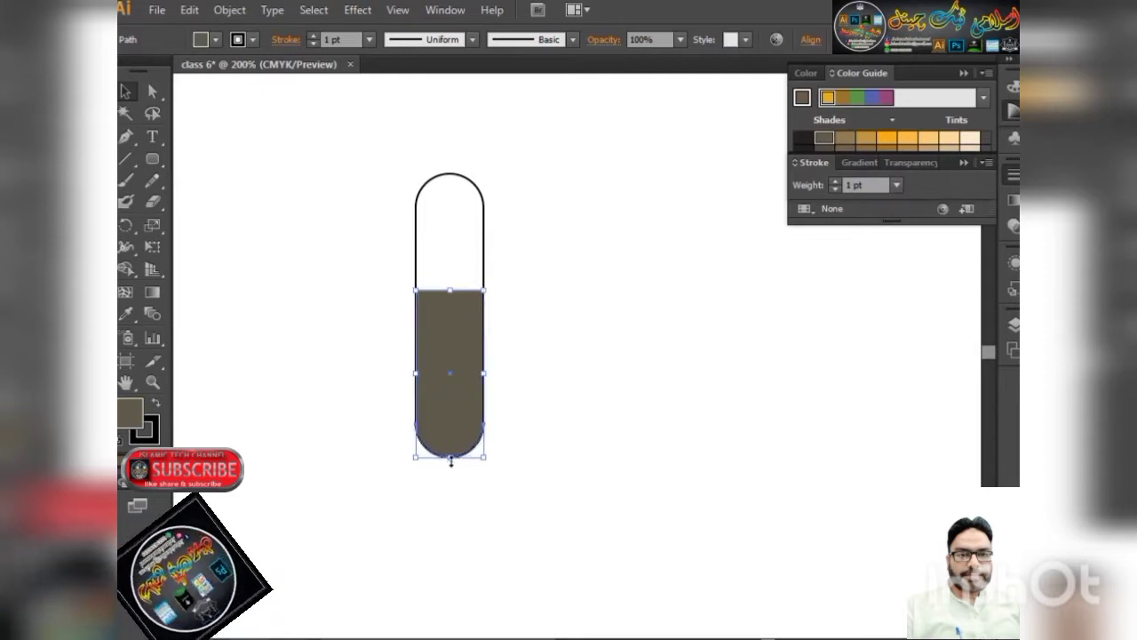
{"action": "left_click", "coordinate": [447, 462]}
{"action": "left_click_drag", "start_coordinate": [454, 405], "coordinate": [454, 325]}
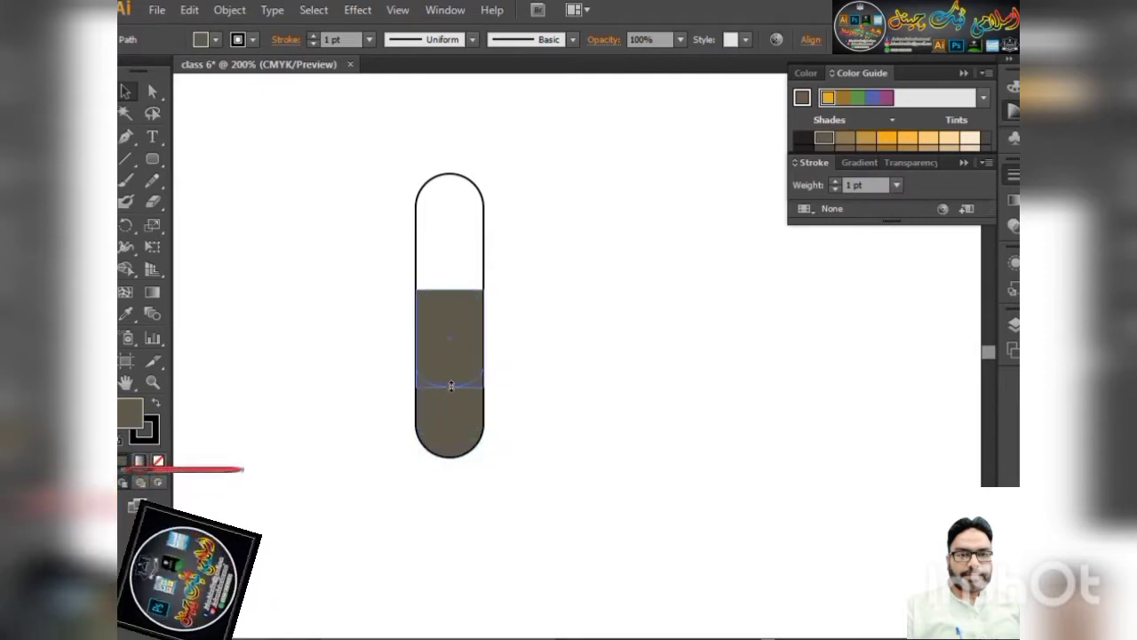
{"action": "left_click", "coordinate": [522, 403]}
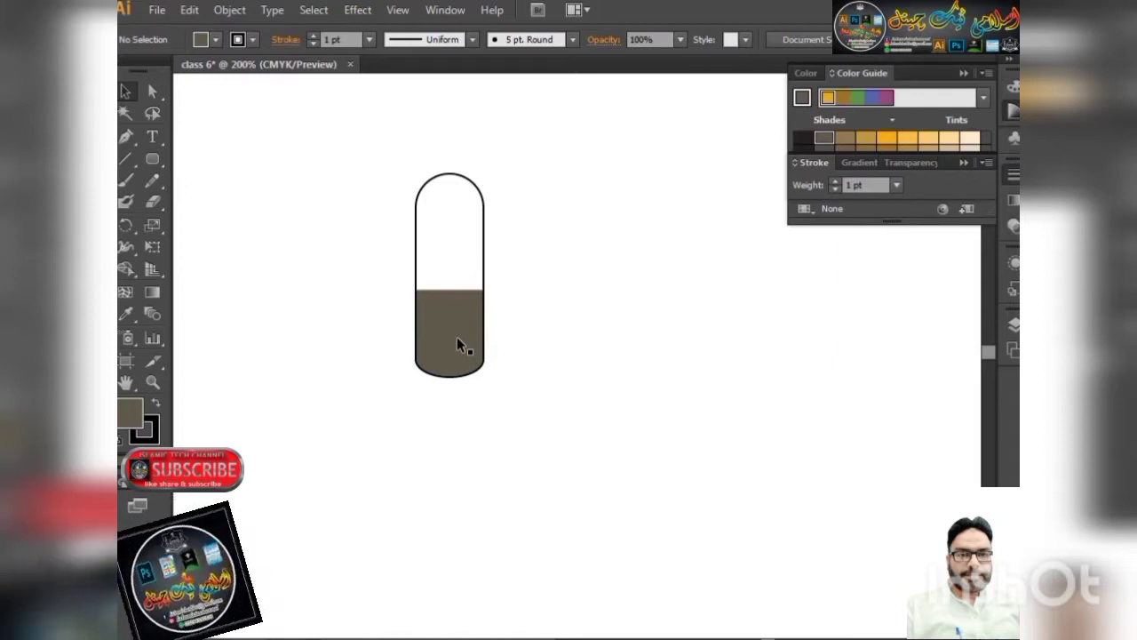
Select the capsule's top outline anchor points with the Direct Selection Tool
{"action": "left_click", "coordinate": [435, 245]}
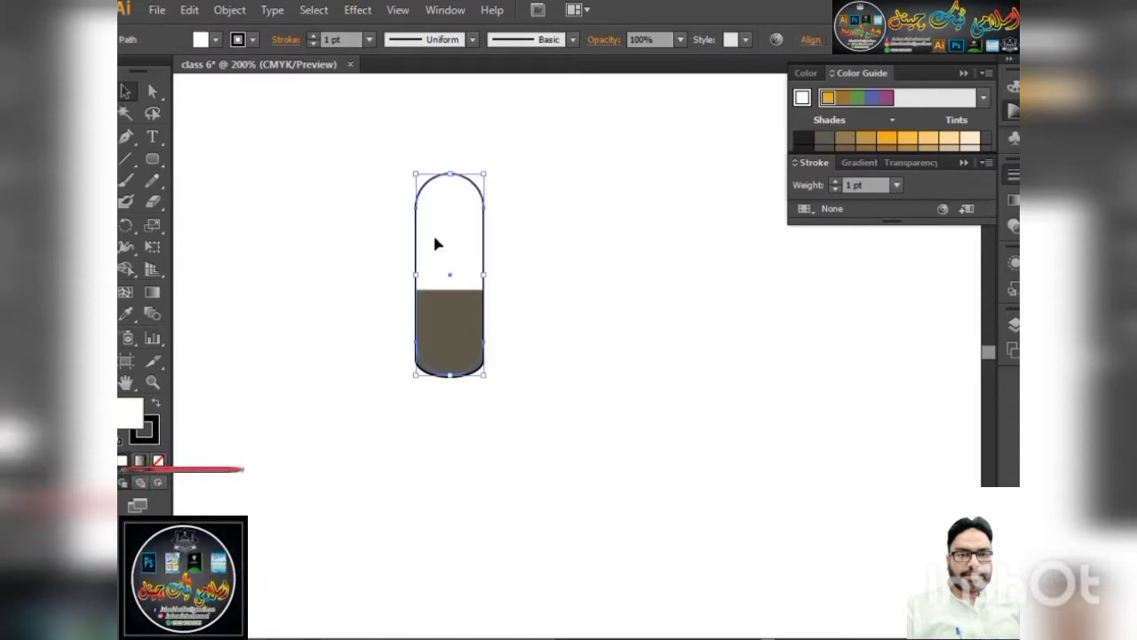
{"action": "left_click", "coordinate": [414, 169]}
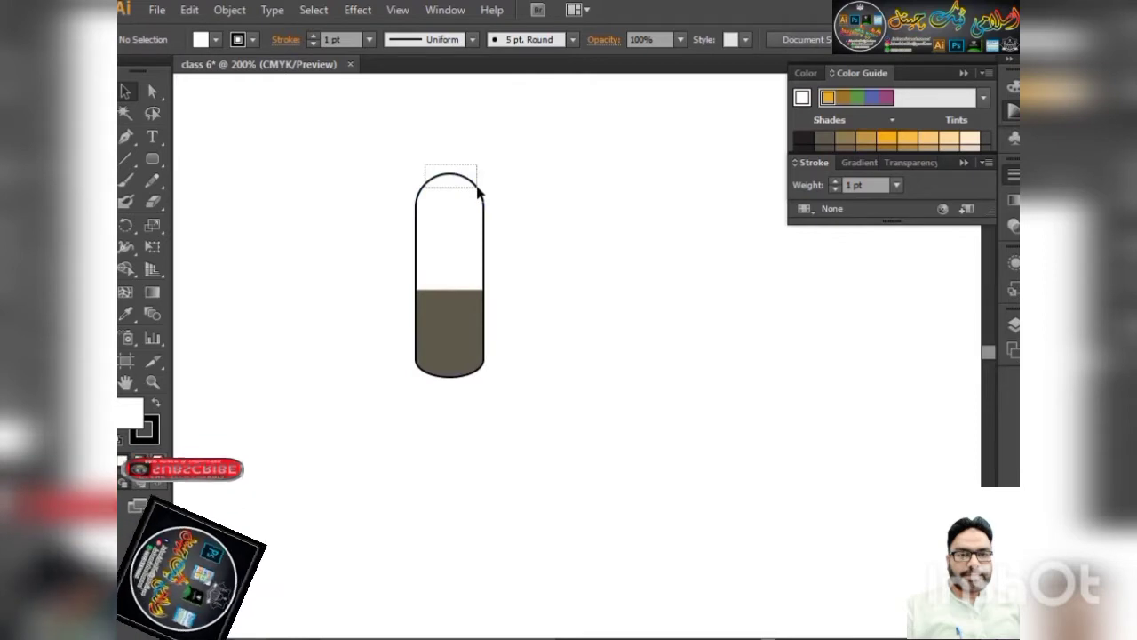
{"action": "left_click", "coordinate": [460, 185]}
{"action": "left_click", "coordinate": [152, 91]}
{"action": "left_click", "coordinate": [385, 178]}
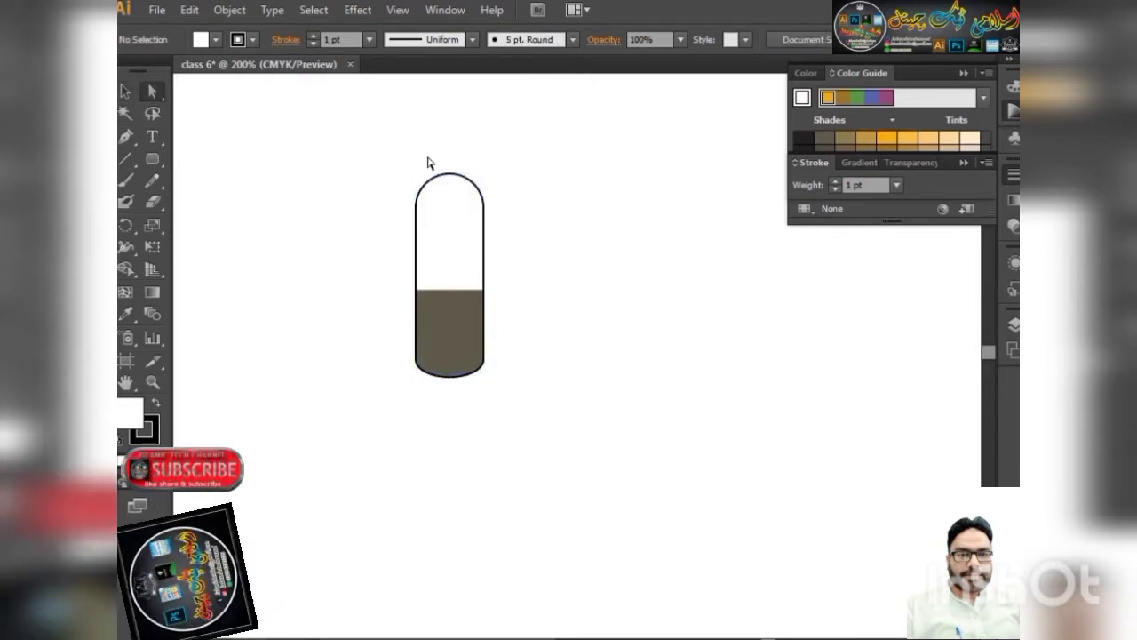
{"action": "left_click", "coordinate": [464, 182]}
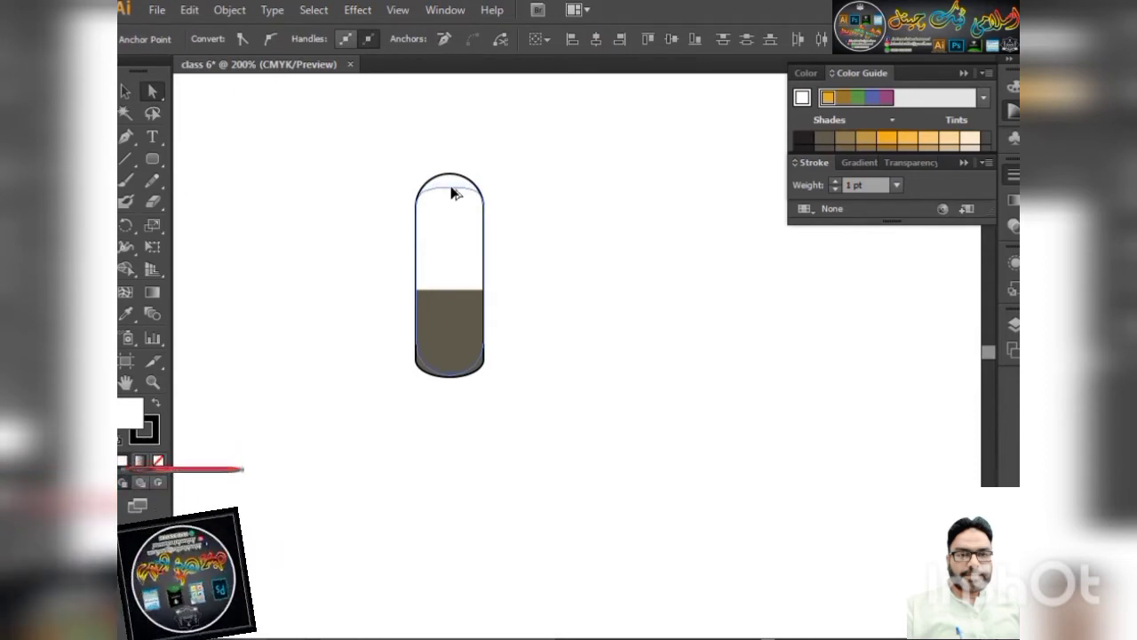
Drag the capsule's top arc to form an inner arc below the dome
{"action": "left_click", "coordinate": [450, 192]}
{"action": "left_click_drag", "start_coordinate": [457, 191], "coordinate": [452, 203]}
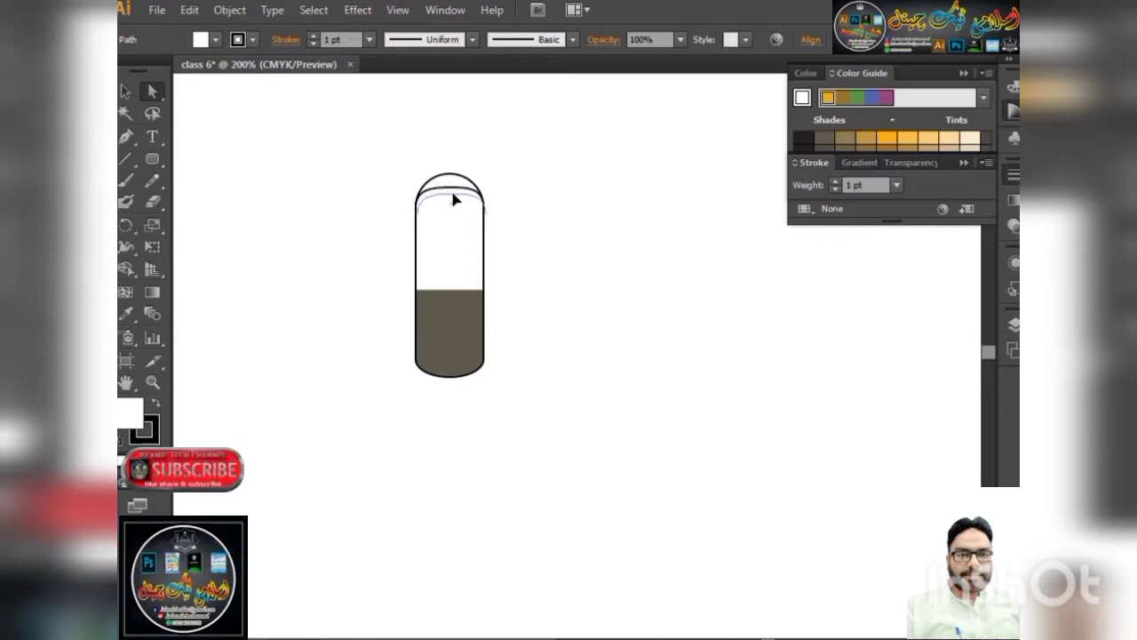
{"action": "left_click_drag", "start_coordinate": [452, 195], "coordinate": [450, 194]}
{"action": "left_click", "coordinate": [496, 203]}
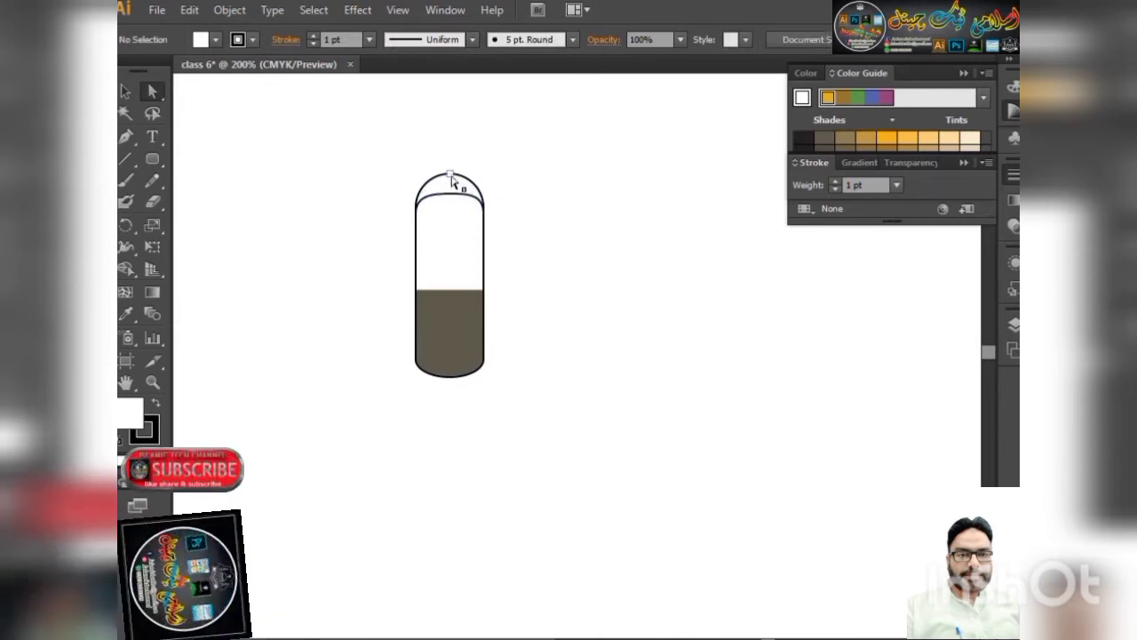
{"action": "left_click", "coordinate": [450, 176]}
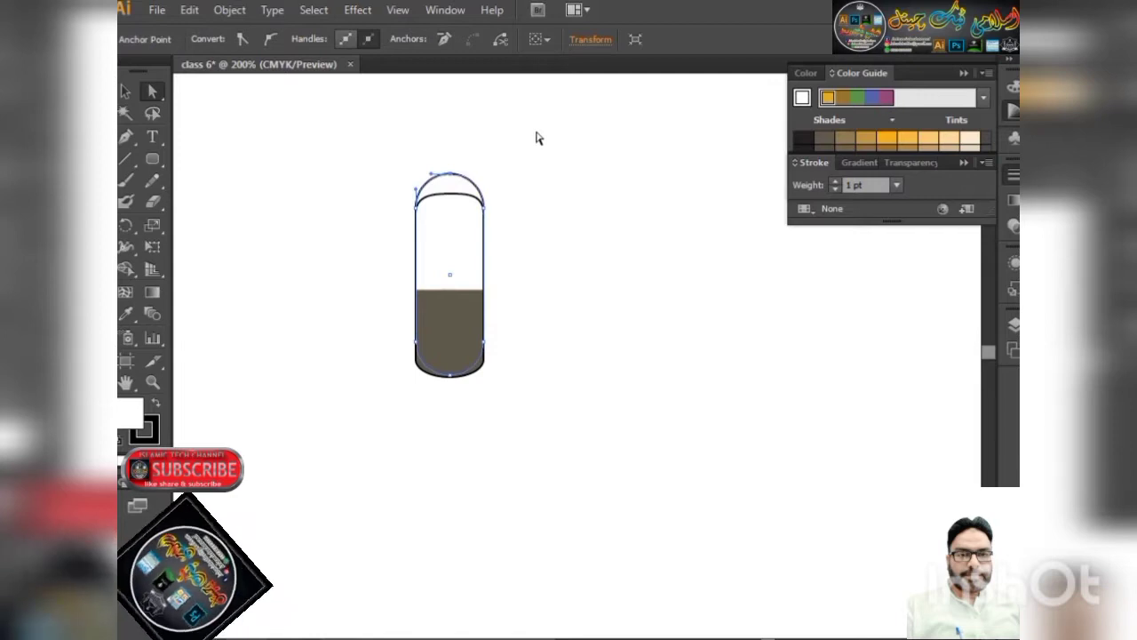
{"action": "key", "text": "ctrl+z"}
{"action": "key", "text": "ctrl+a"}
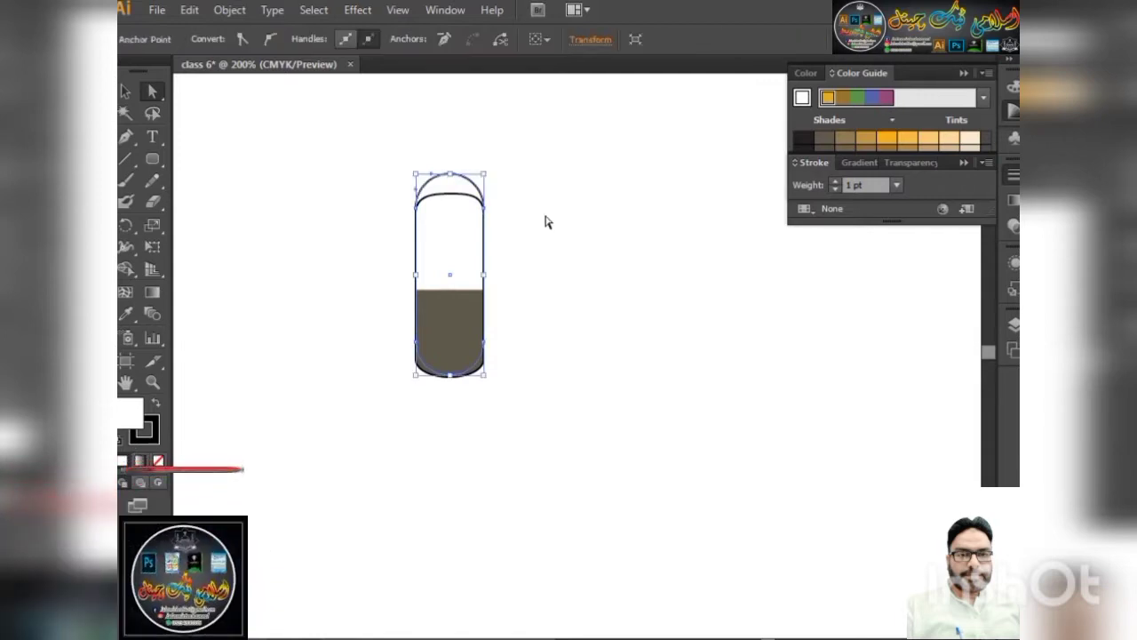
{"action": "left_click", "coordinate": [546, 223]}
Reshape the outer cap's top anchors and handles into a flat, rounded-corner top
{"action": "left_click", "coordinate": [453, 178]}
{"action": "scroll", "coordinate": [452, 178], "scroll_direction": "up", "scroll_amount": 2}
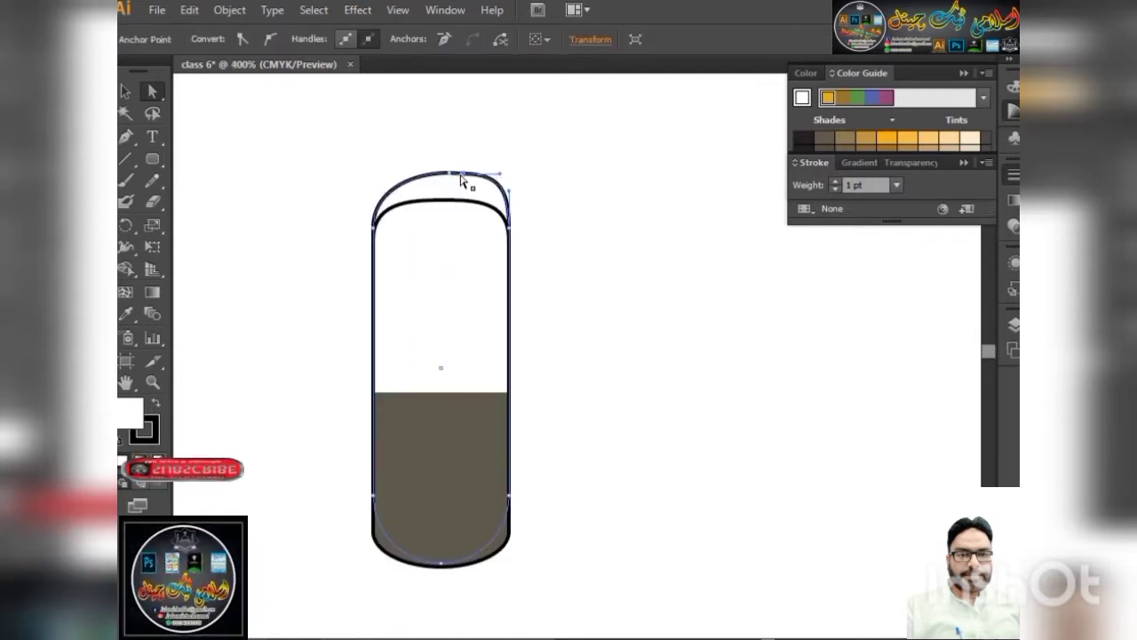
{"action": "left_click", "coordinate": [463, 176]}
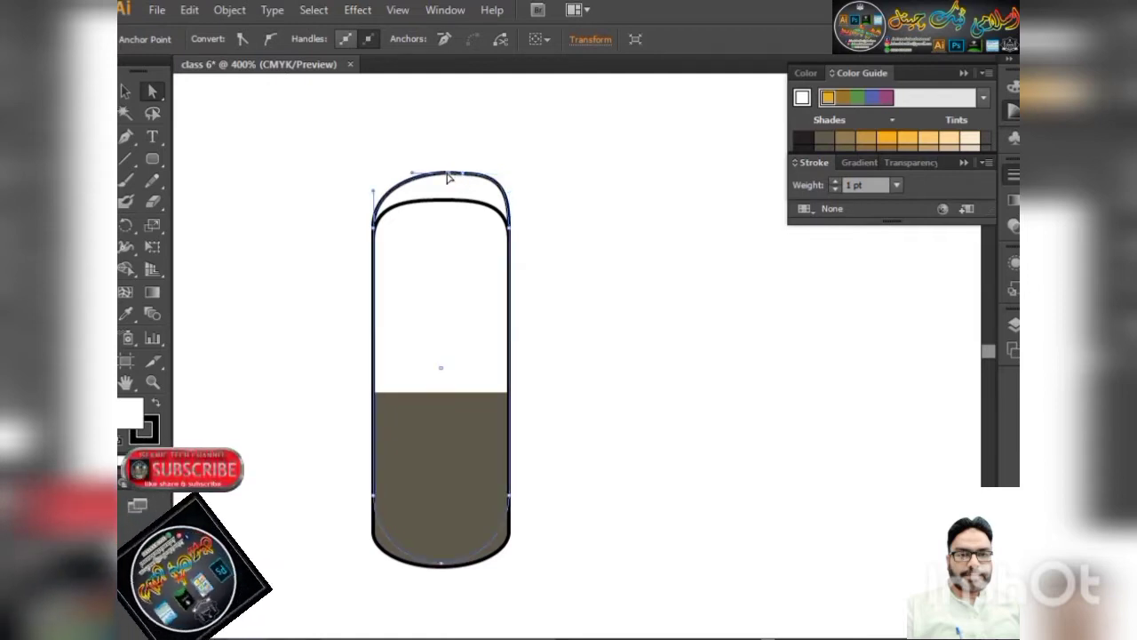
{"action": "left_click", "coordinate": [444, 177]}
{"action": "left_click", "coordinate": [421, 181]}
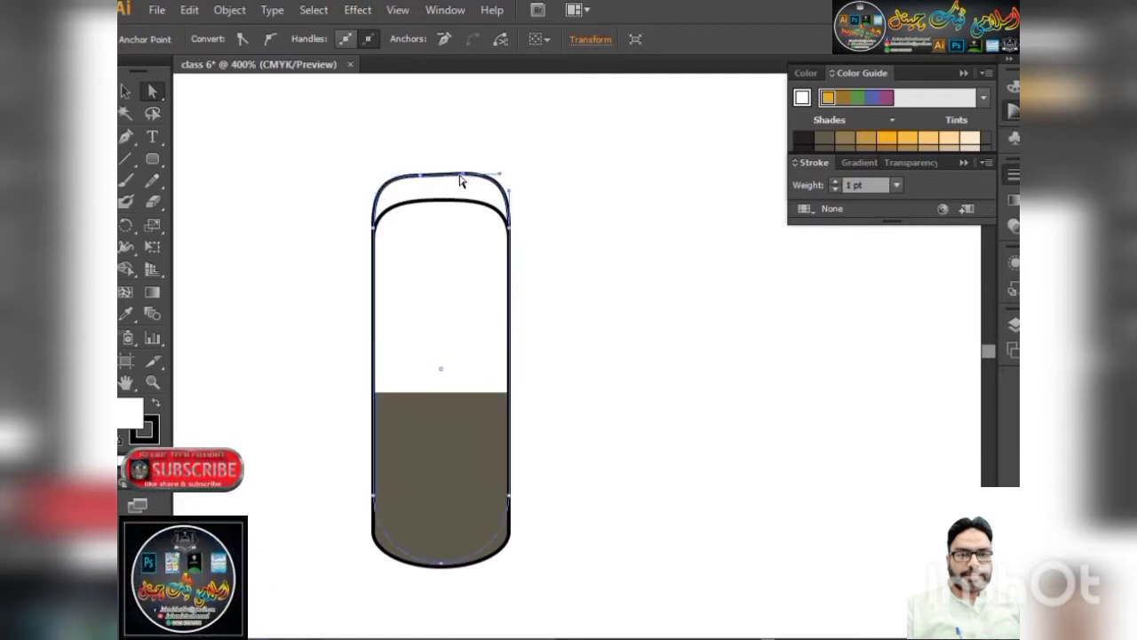
{"action": "left_click", "coordinate": [507, 177]}
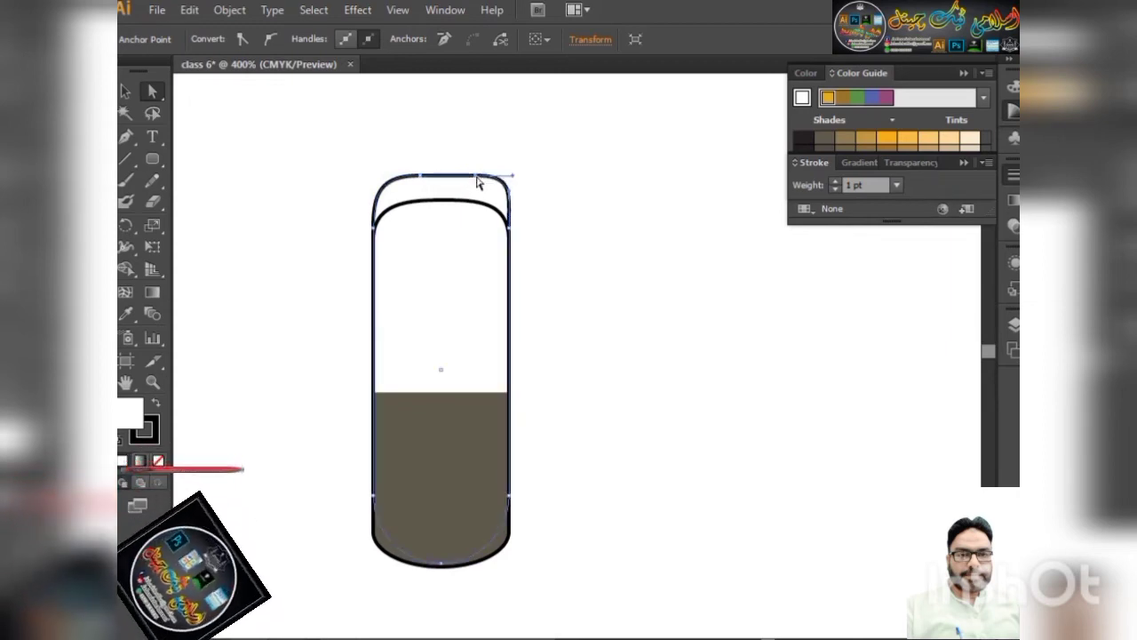
{"action": "left_click", "coordinate": [511, 181]}
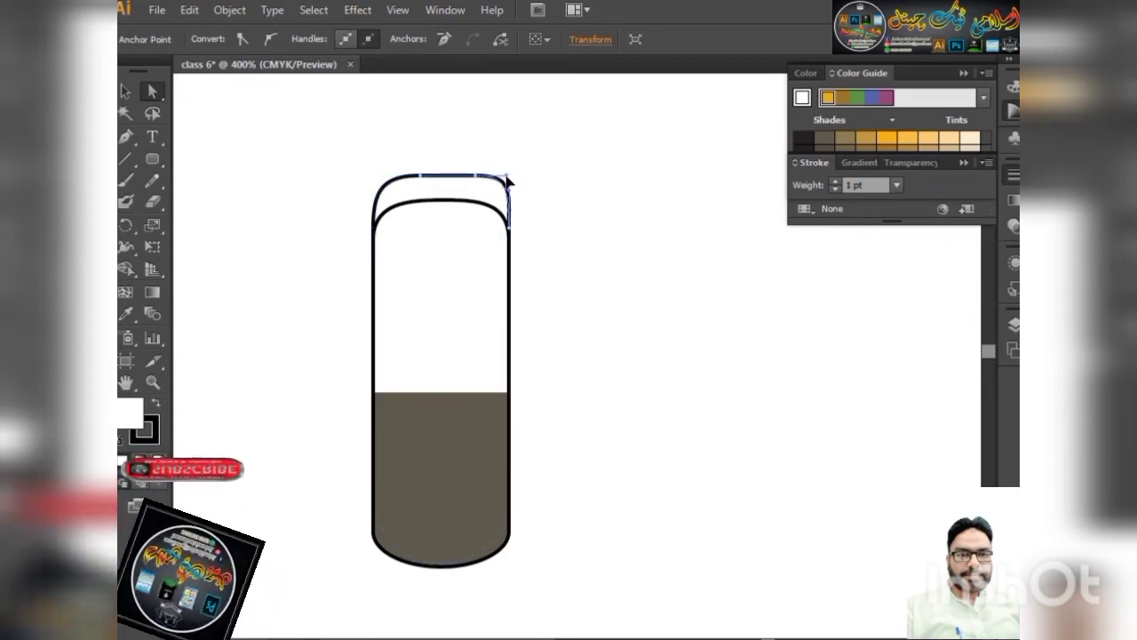
{"action": "left_click", "coordinate": [511, 182]}
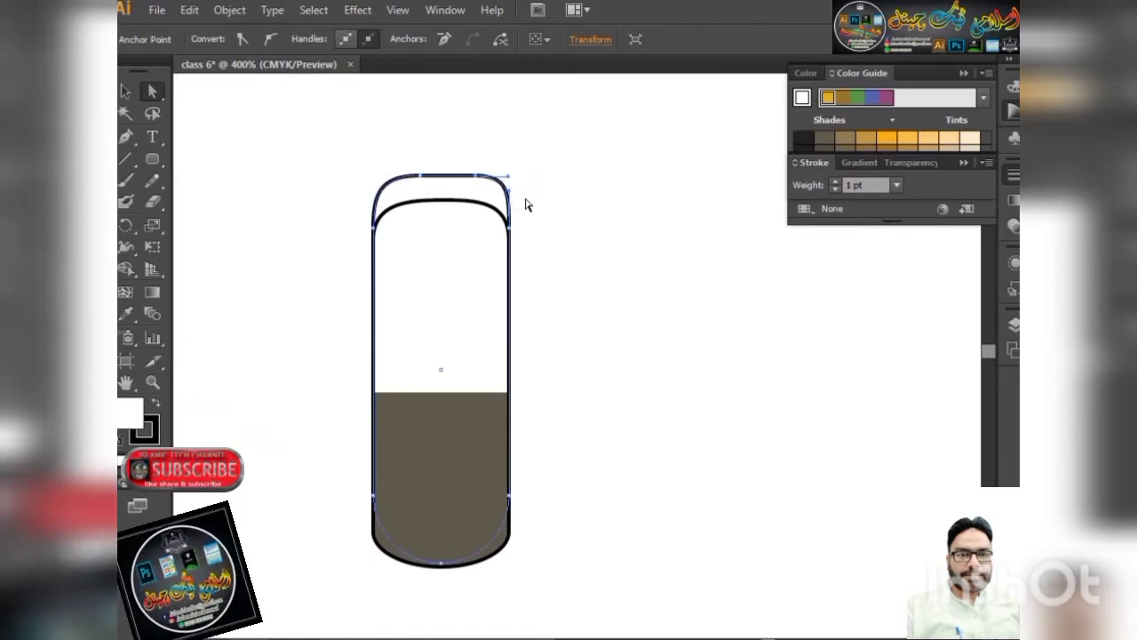
{"action": "left_click", "coordinate": [519, 213]}
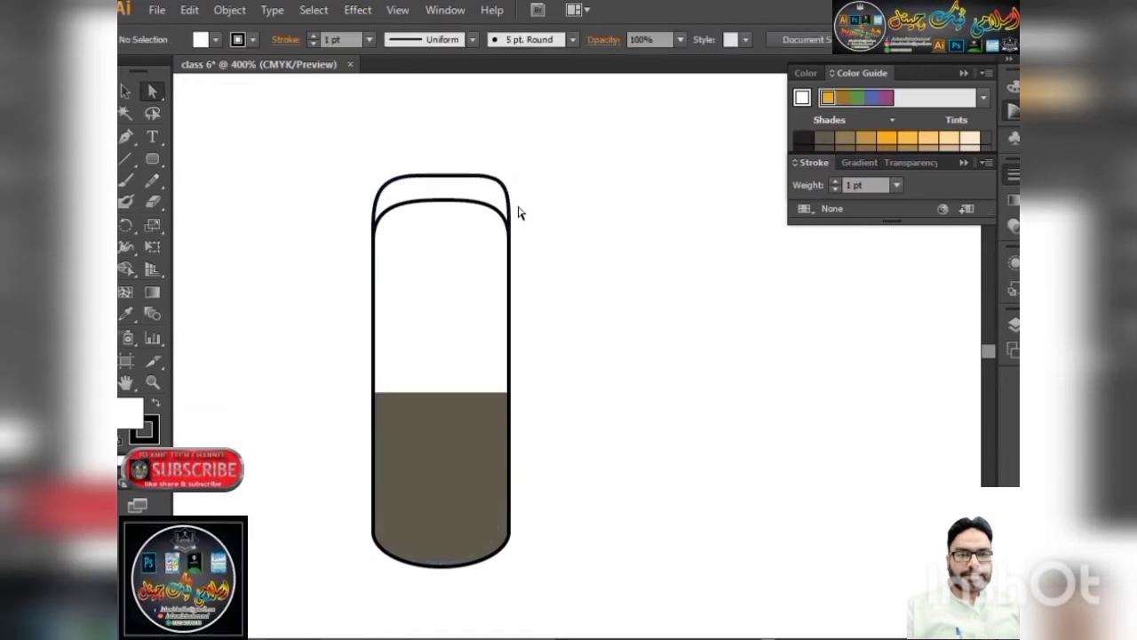
{"action": "left_click", "coordinate": [461, 197]}
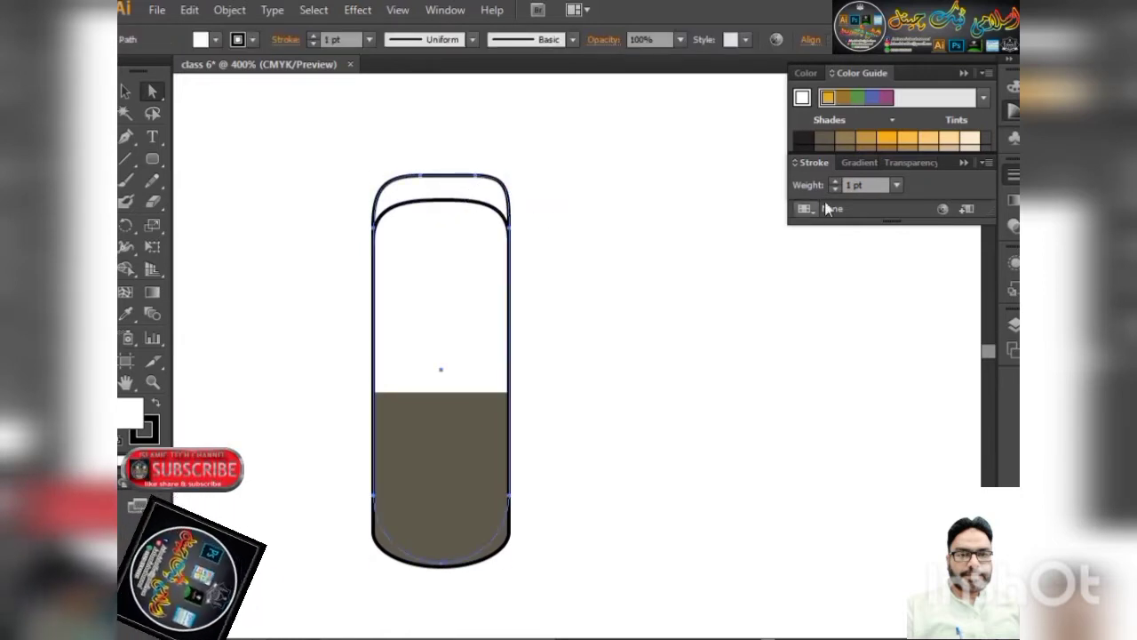
Fill the outer cap path with an orange Color Guide swatch
{"action": "left_click", "coordinate": [867, 139]}
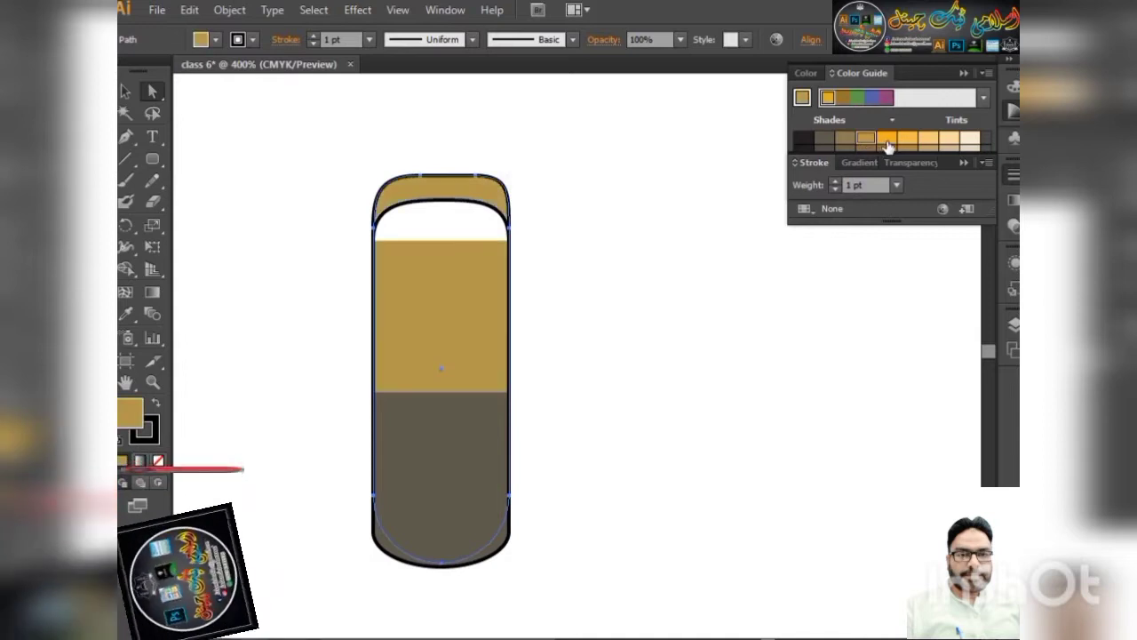
{"action": "left_click", "coordinate": [887, 141]}
{"action": "left_click", "coordinate": [596, 259]}
Give the inner top shape the palest cream tint
{"action": "left_click", "coordinate": [449, 230]}
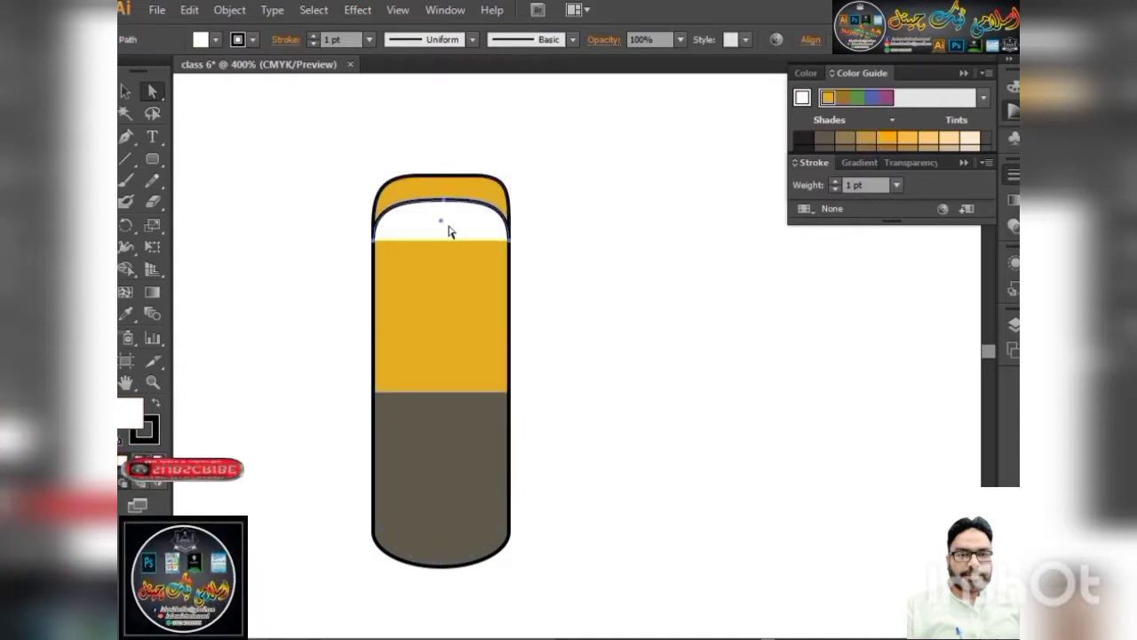
{"action": "right_click", "coordinate": [448, 234]}
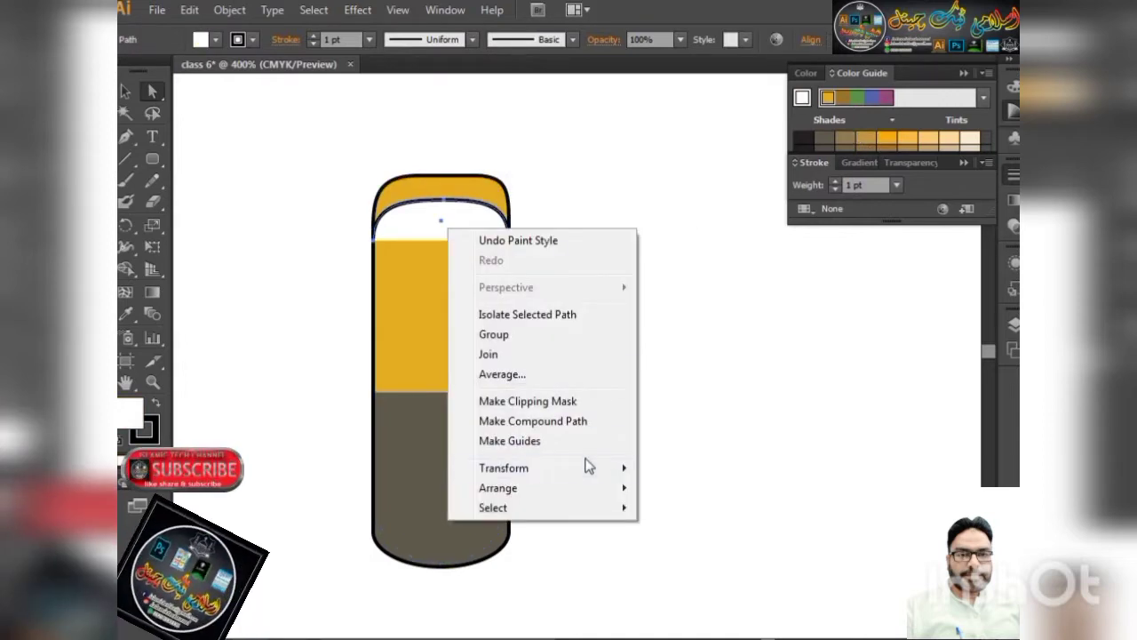
{"action": "left_click", "coordinate": [659, 258]}
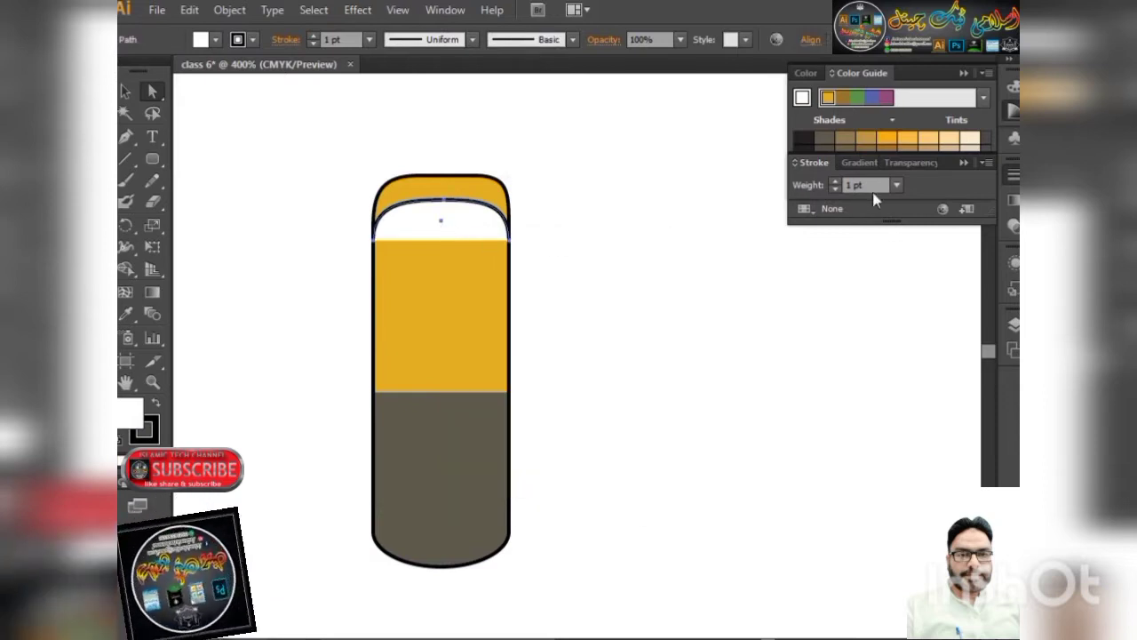
{"action": "left_click", "coordinate": [955, 142]}
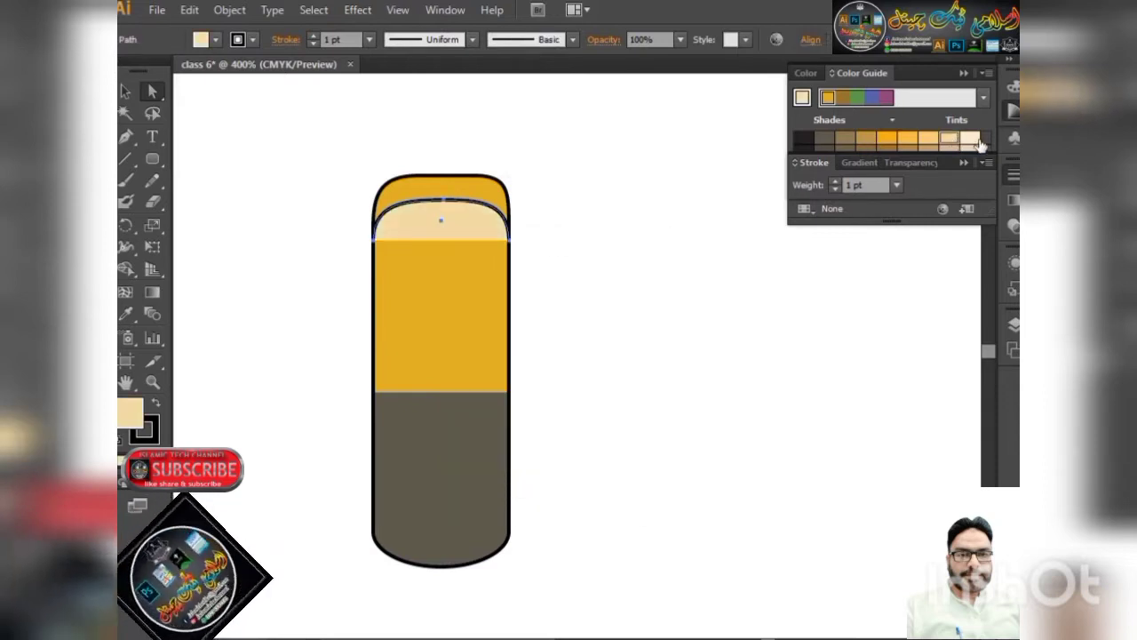
{"action": "left_click", "coordinate": [977, 142]}
{"action": "left_click", "coordinate": [402, 192]}
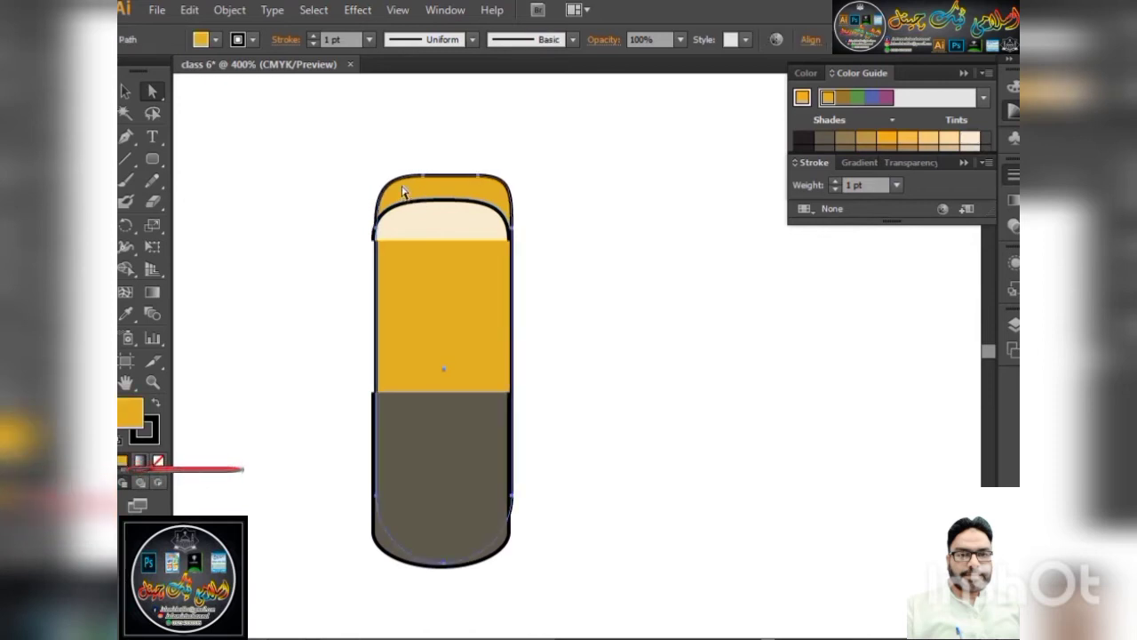
{"action": "left_click", "coordinate": [358, 170]}
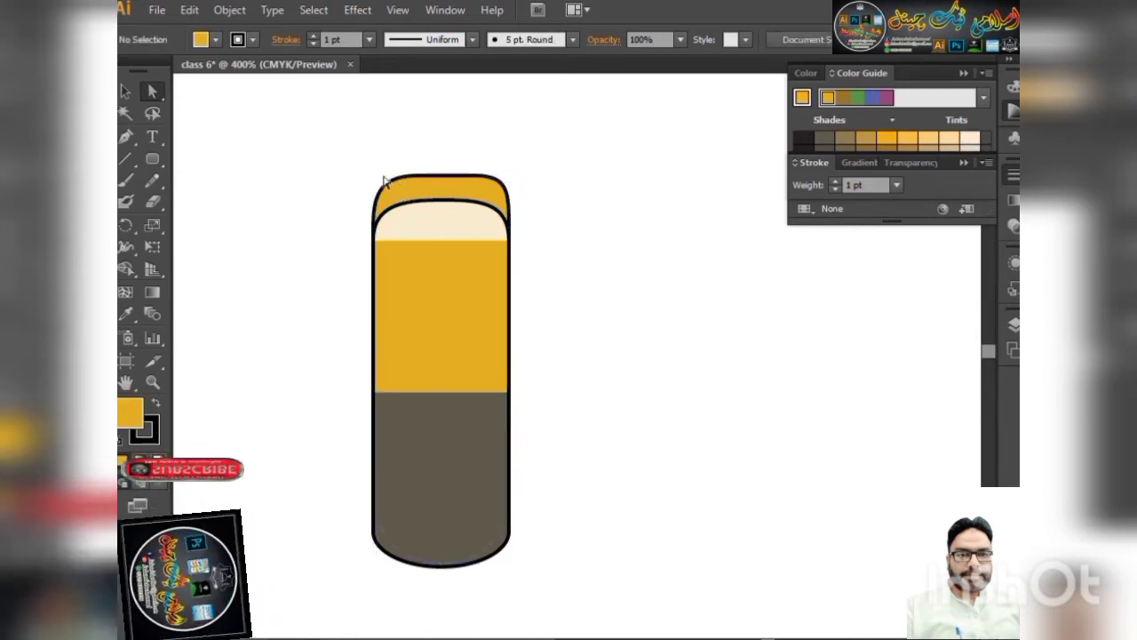
{"action": "left_click_drag", "start_coordinate": [400, 253], "coordinate": [302, 414]}
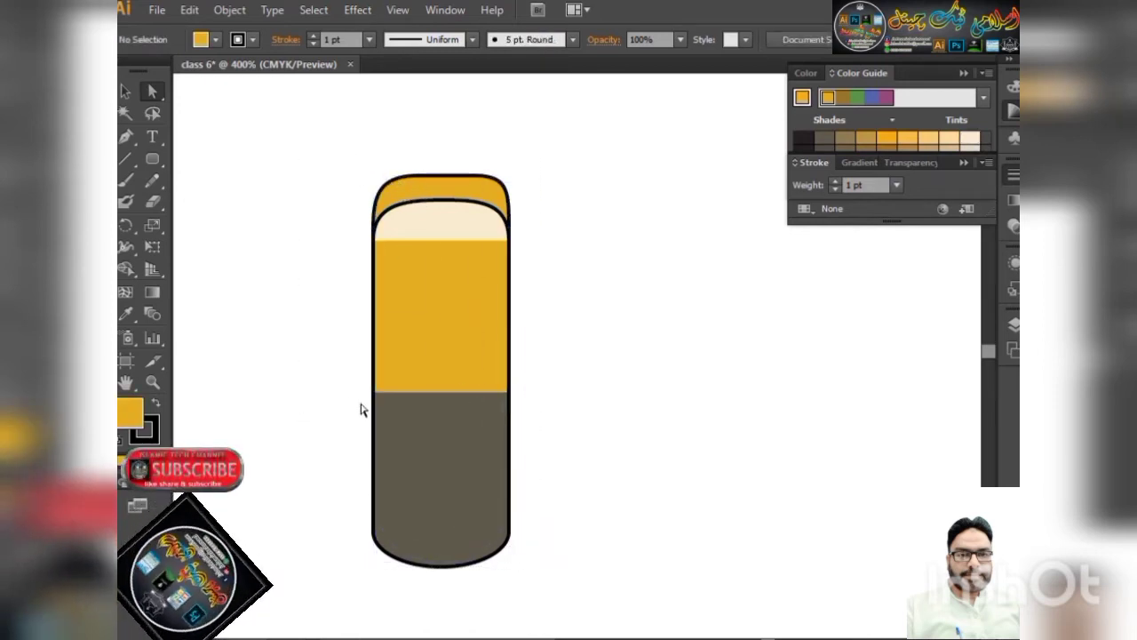
{"action": "left_click", "coordinate": [153, 138]}
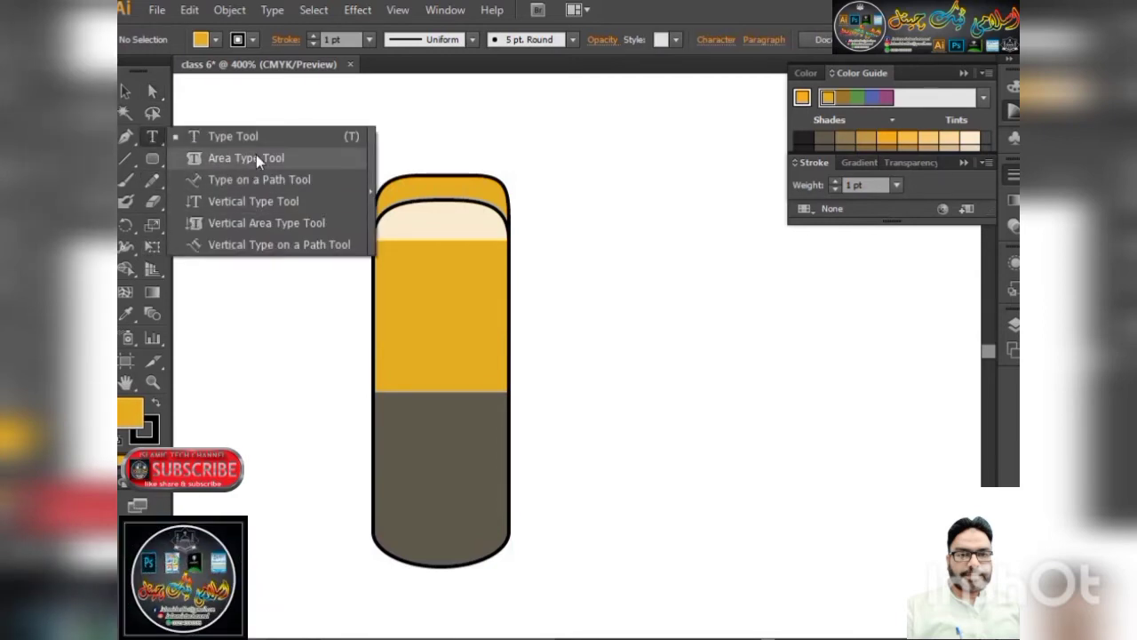
Add vertical text 'islamic tech rubber' at the capsule bottom using the Vertical Type Tool
{"action": "left_click", "coordinate": [238, 136]}
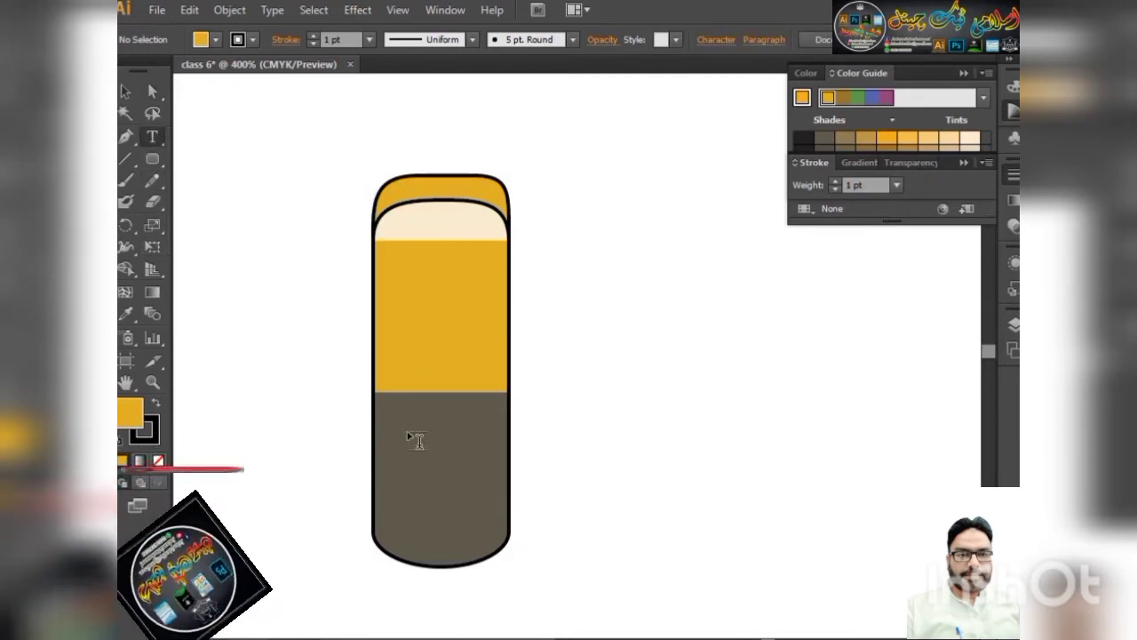
{"action": "left_click", "coordinate": [152, 137]}
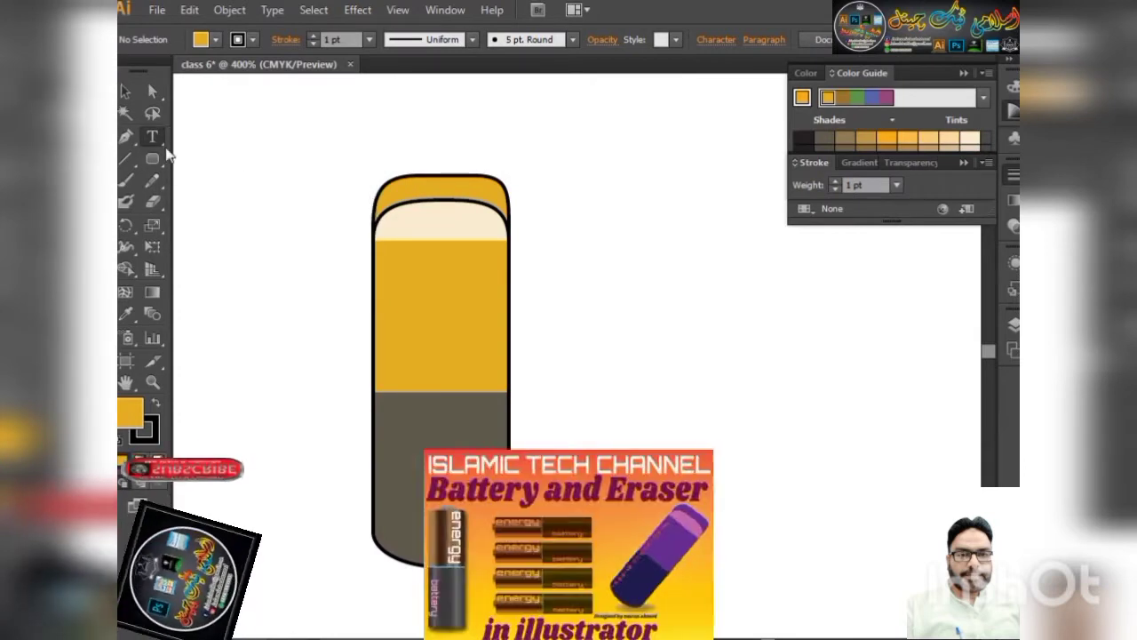
{"action": "left_click", "coordinate": [154, 137]}
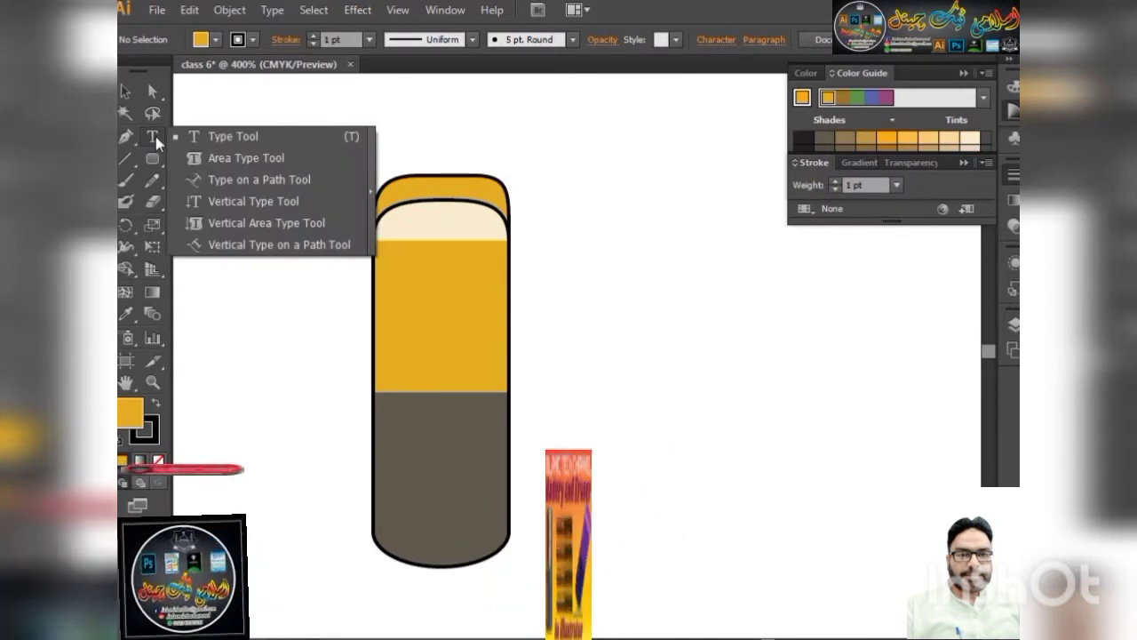
{"action": "left_click", "coordinate": [242, 204]}
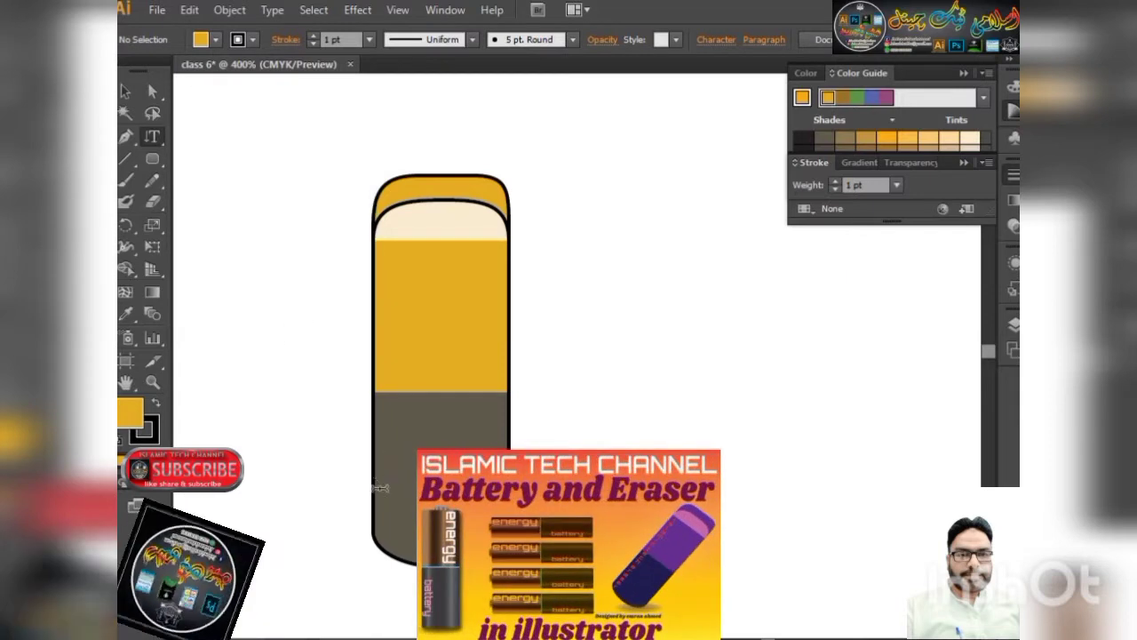
{"action": "left_click", "coordinate": [587, 413]}
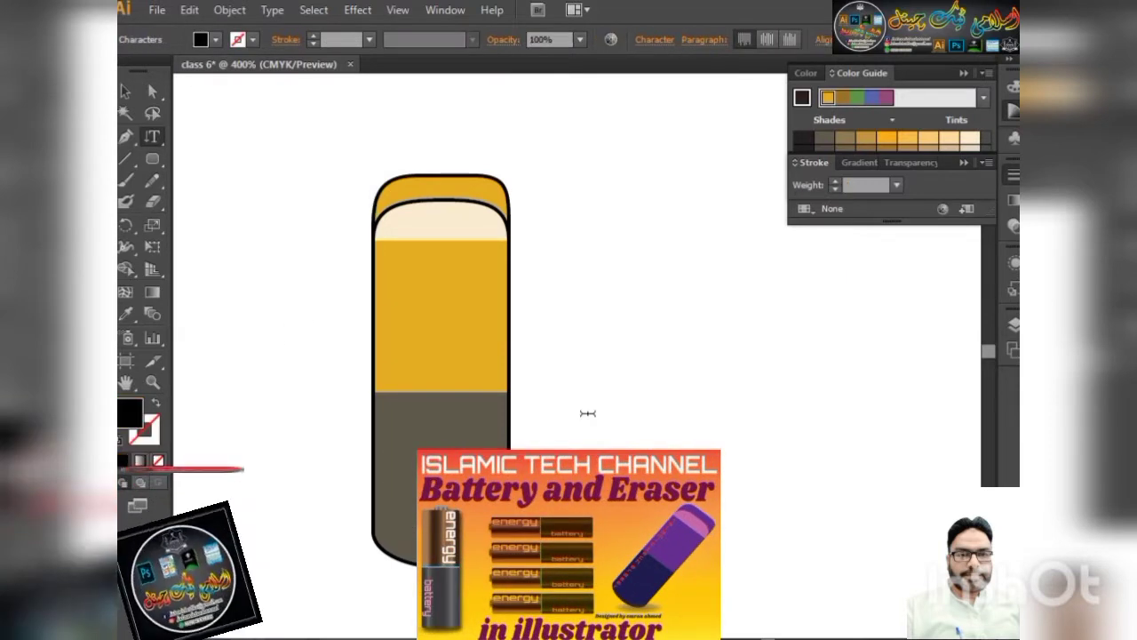
{"action": "type", "text": "isl"}
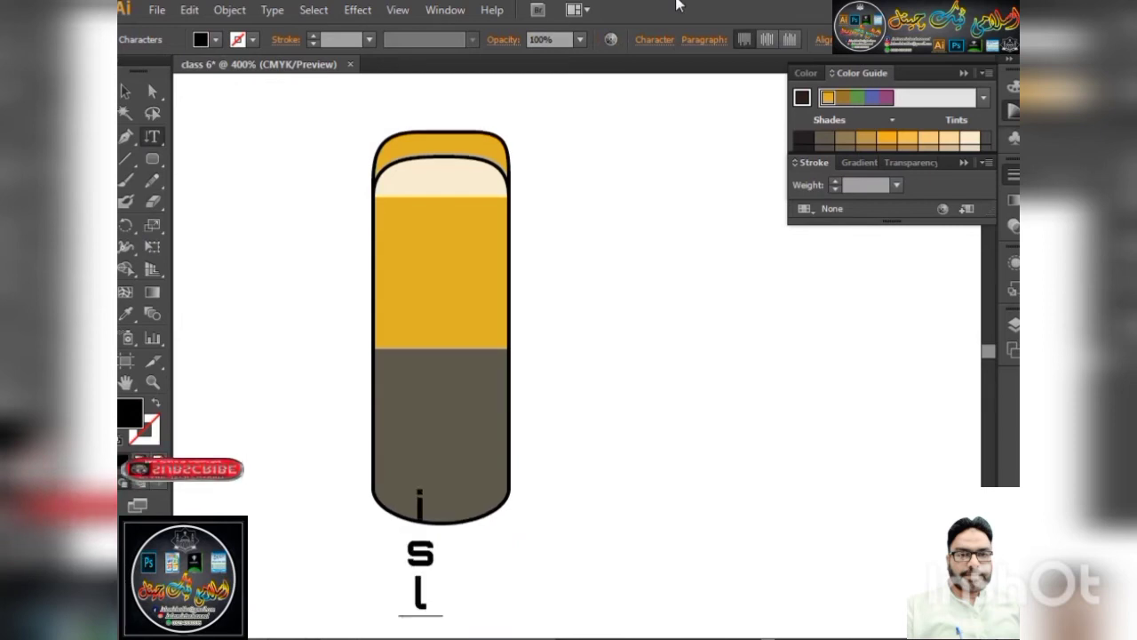
{"action": "type", "text": "amictech"}
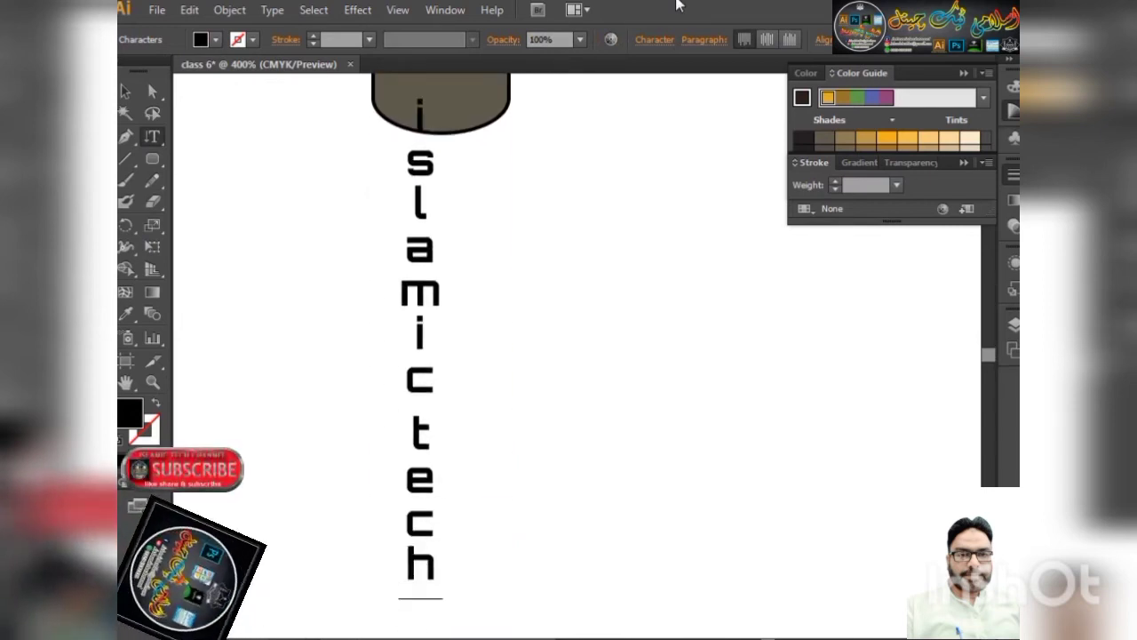
{"action": "type", "text": "rubber"}
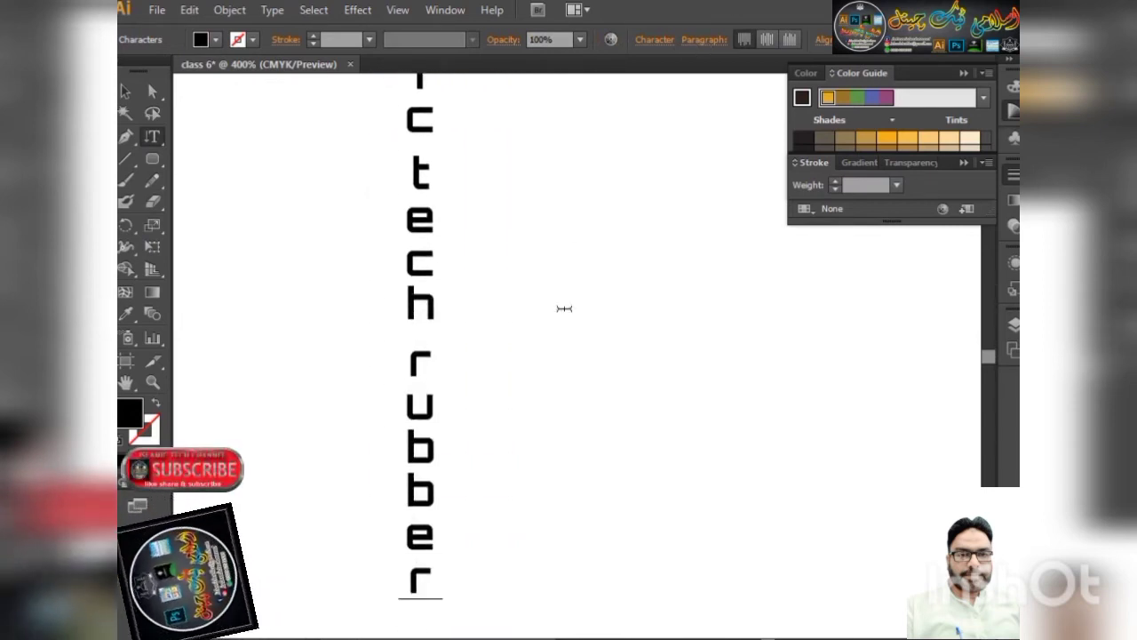
{"action": "key", "text": "ctrl+minus"}
{"action": "key", "text": "ctrl+minus"}
{"action": "key", "text": "ctrl+minus"}
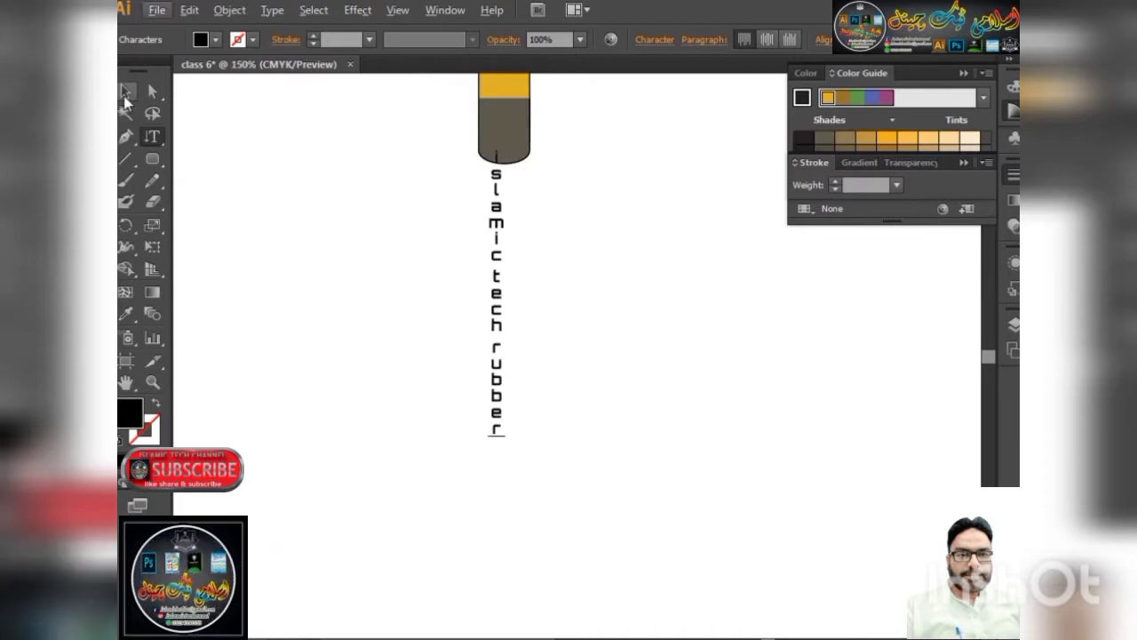
Shrink the vertical text and move it onto the capsule's left side
{"action": "left_click", "coordinate": [125, 95]}
{"action": "key", "text": "ctrl+minus"}
{"action": "left_click_drag", "start_coordinate": [503, 291], "coordinate": [501, 229]}
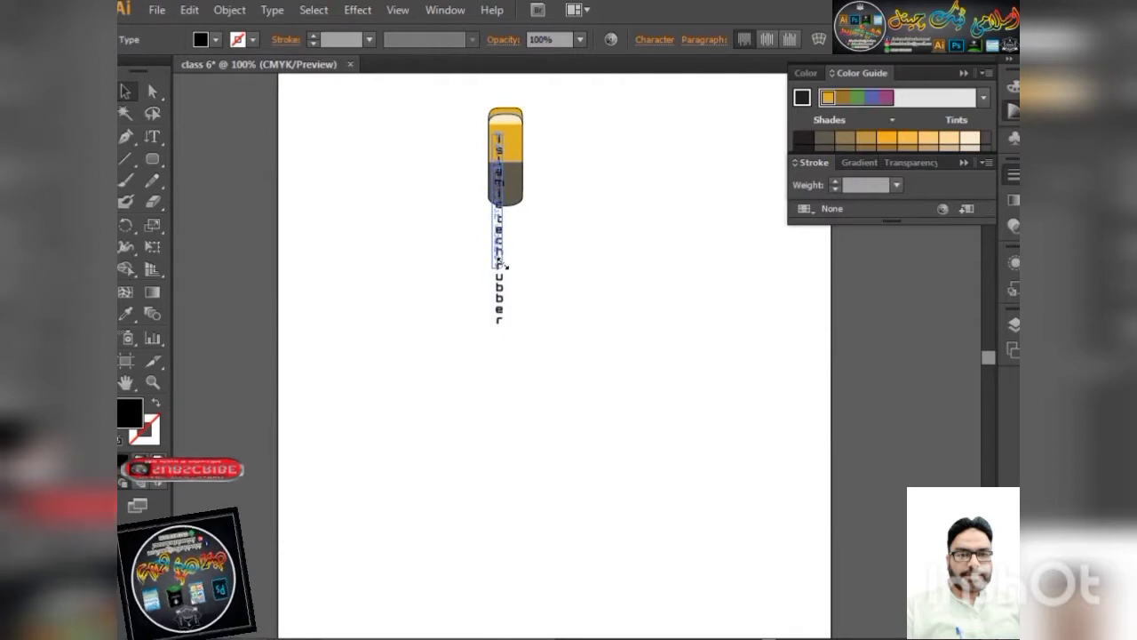
{"action": "left_click_drag", "start_coordinate": [506, 326], "coordinate": [503, 203]}
{"action": "scroll", "coordinate": [499, 165], "scroll_direction": "up", "scroll_amount": 1}
{"action": "scroll", "coordinate": [499, 164], "scroll_direction": "up", "scroll_amount": 2}
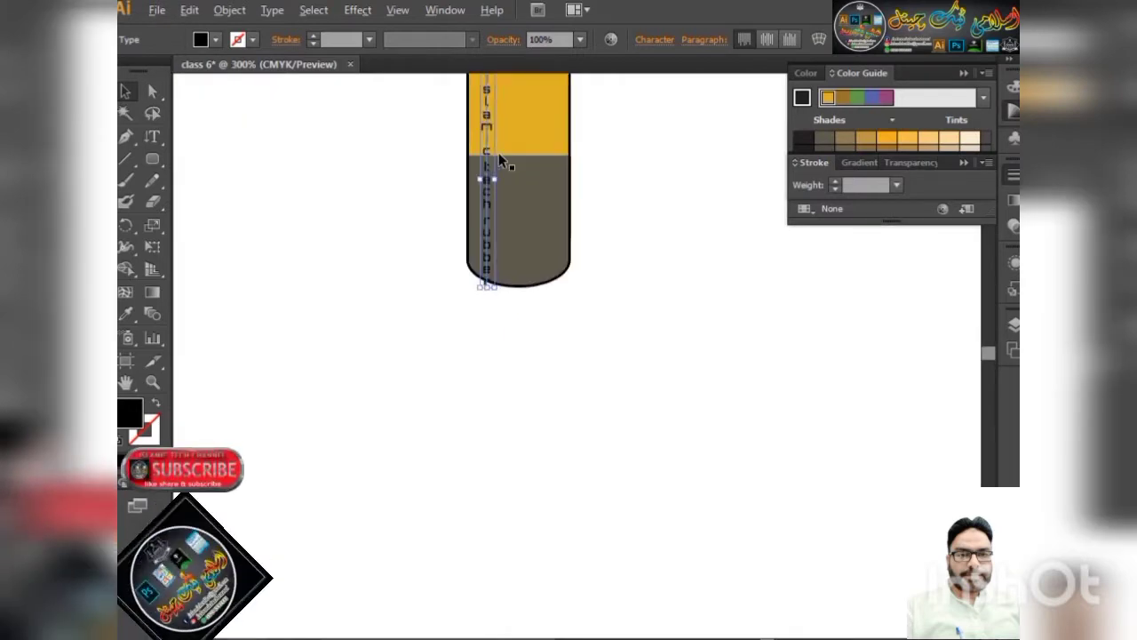
{"action": "triple_click", "coordinate": [487, 179]}
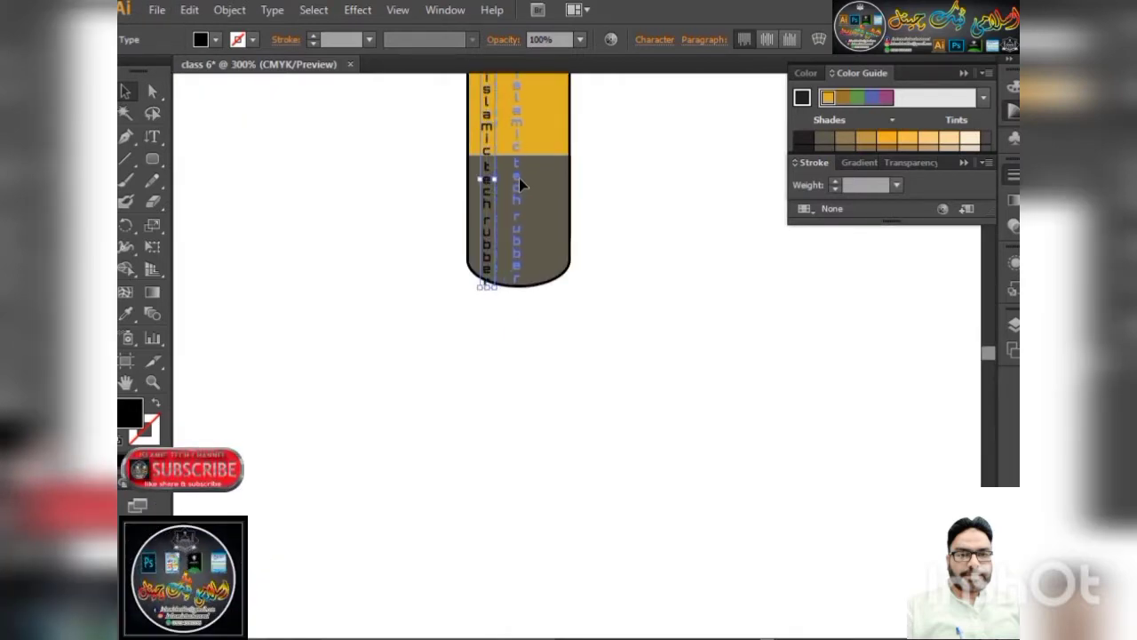
{"action": "left_click_drag", "start_coordinate": [511, 185], "coordinate": [524, 190]}
{"action": "scroll", "coordinate": [525, 190], "scroll_direction": "down", "scroll_amount": 2}
{"action": "scroll", "coordinate": [531, 237], "scroll_direction": "up", "scroll_amount": 3}
{"action": "scroll", "coordinate": [566, 237], "scroll_direction": "down", "scroll_amount": 1}
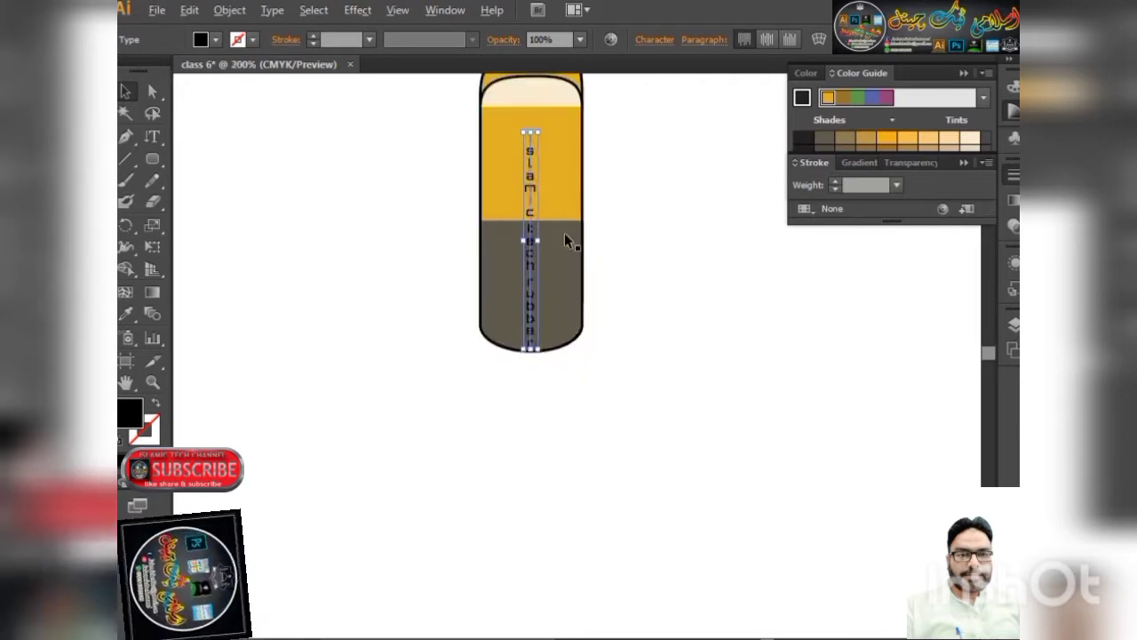
{"action": "scroll", "coordinate": [541, 168], "scroll_direction": "down", "scroll_amount": 1}
{"action": "scroll", "coordinate": [541, 168], "scroll_direction": "up", "scroll_amount": 3}
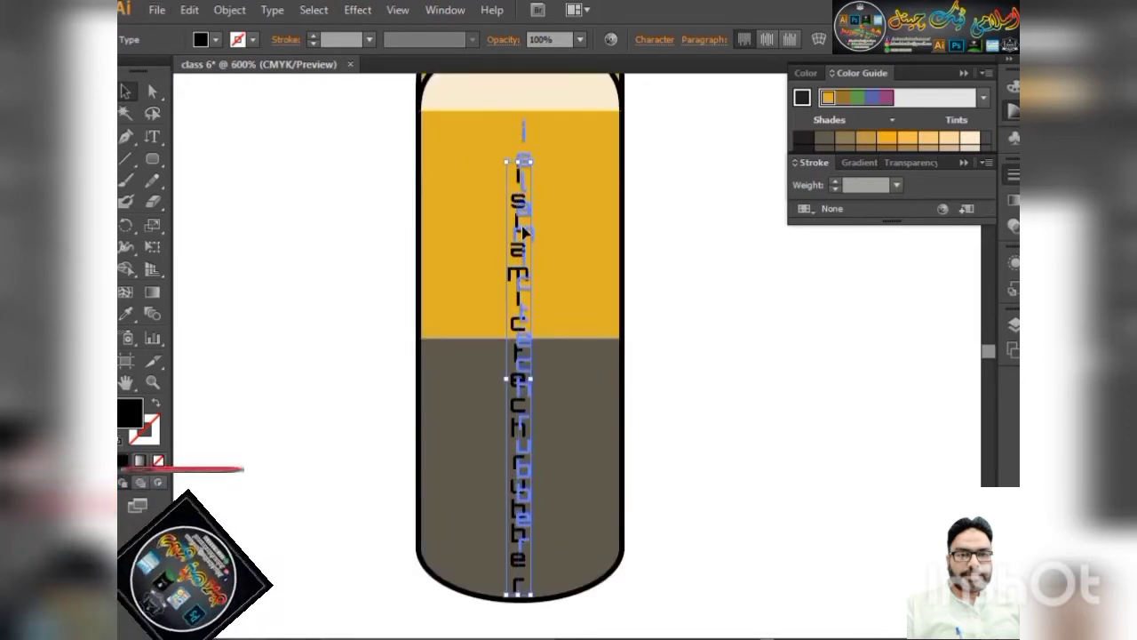
{"action": "left_click_drag", "start_coordinate": [518, 274], "coordinate": [447, 229]}
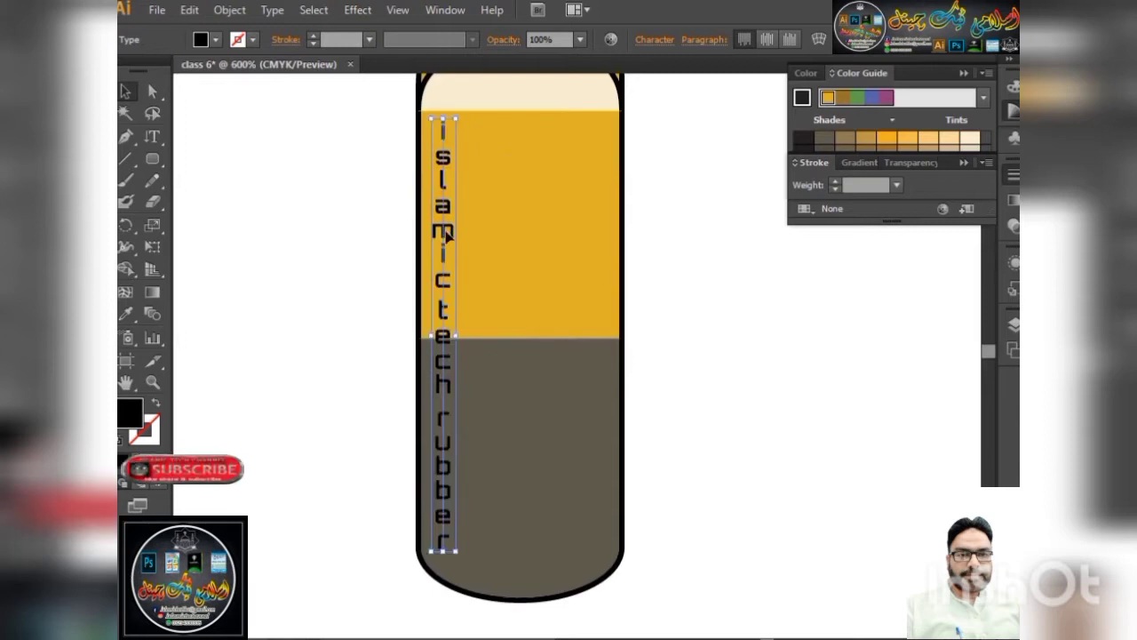
Stretch the vertical text wider and fill it light cream
{"action": "left_click", "coordinate": [673, 268]}
{"action": "left_click", "coordinate": [444, 346]}
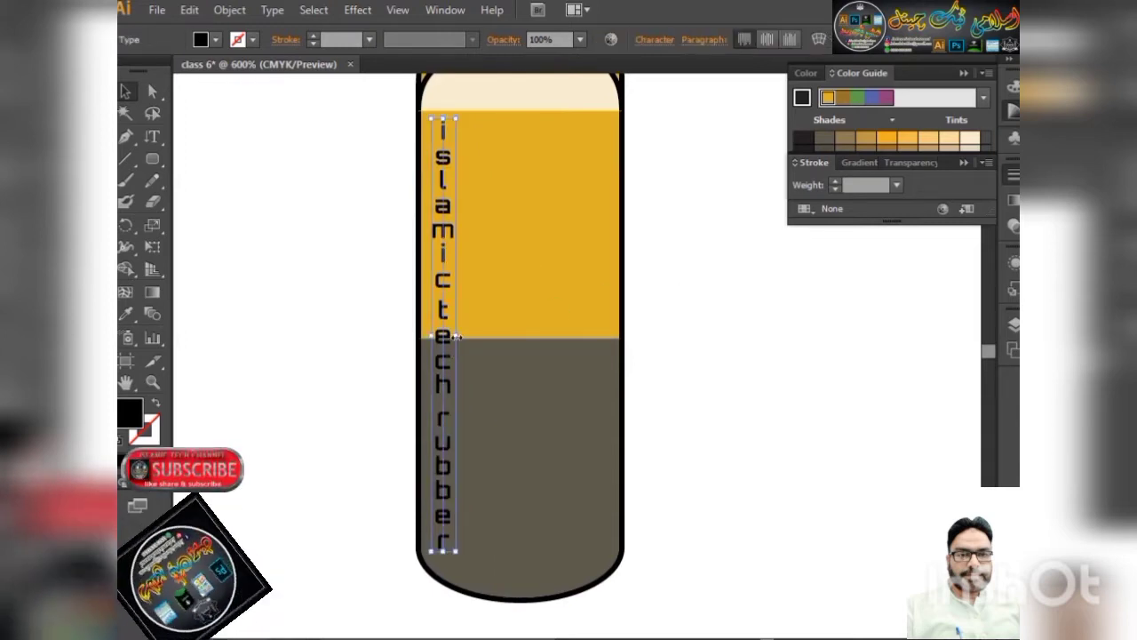
{"action": "left_click_drag", "start_coordinate": [457, 337], "coordinate": [503, 335]}
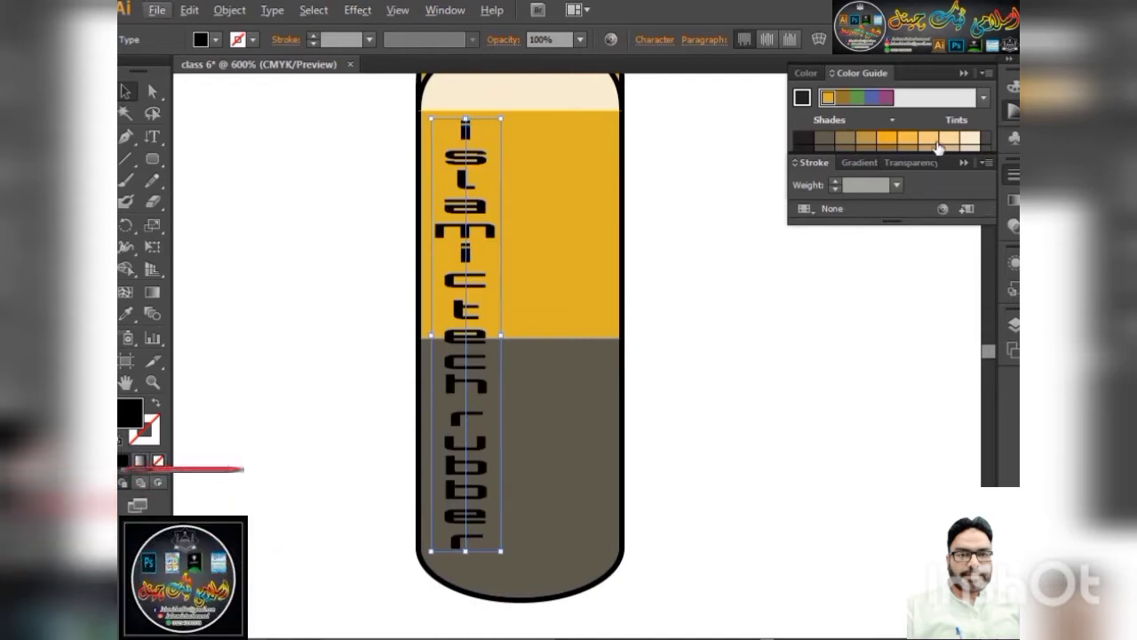
{"action": "left_click", "coordinate": [972, 140]}
{"action": "left_click", "coordinate": [760, 246]}
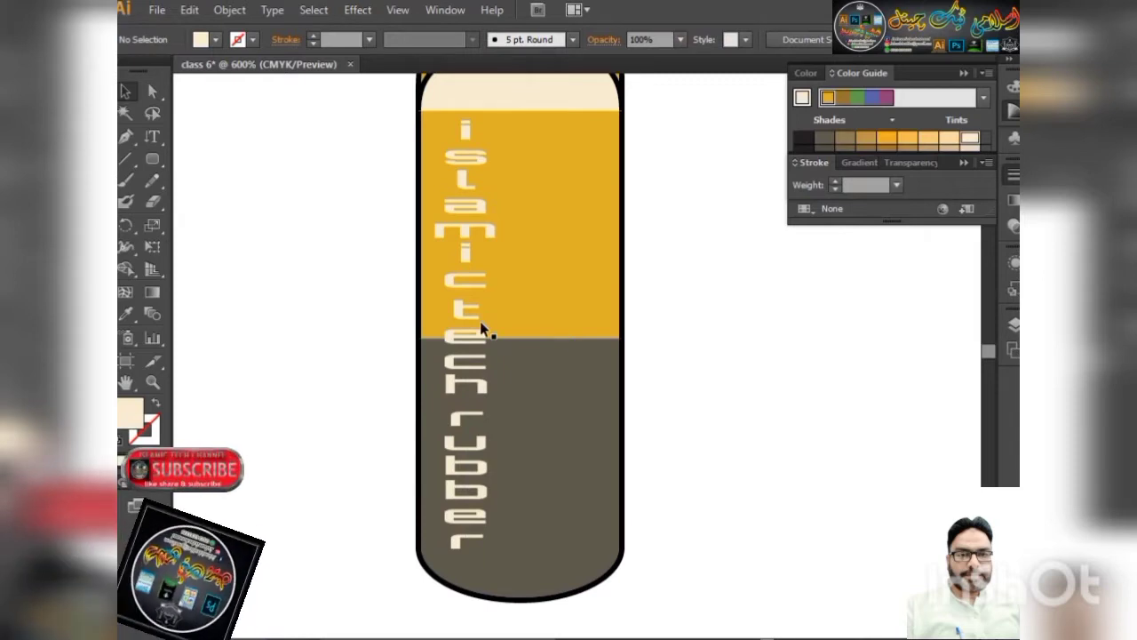
Retype the word 'rubber' as 'eraser' in the vertical text
{"action": "scroll", "coordinate": [491, 251], "scroll_direction": "down", "scroll_amount": 1}
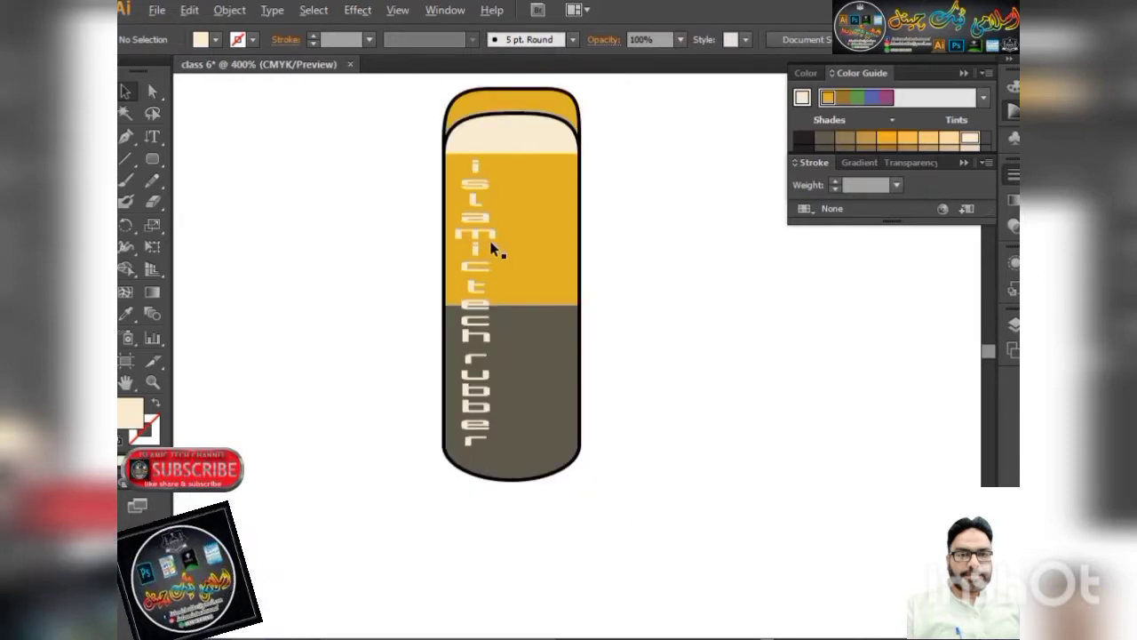
{"action": "key", "text": "t"}
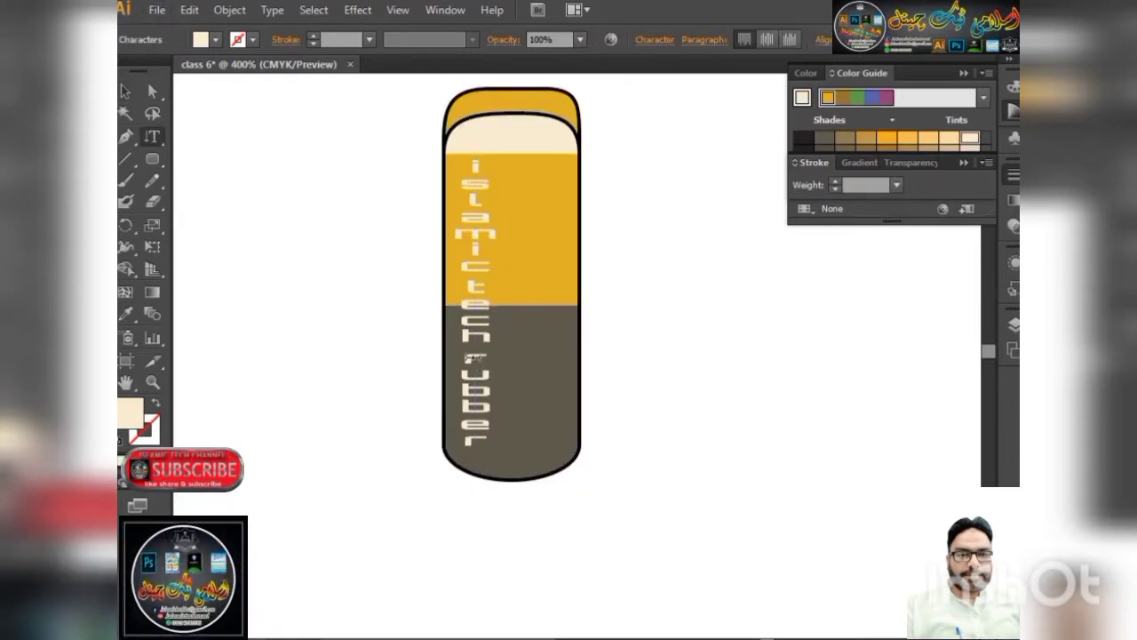
{"action": "left_click_drag", "start_coordinate": [484, 354], "coordinate": [475, 159]}
{"action": "double_click", "coordinate": [487, 353]}
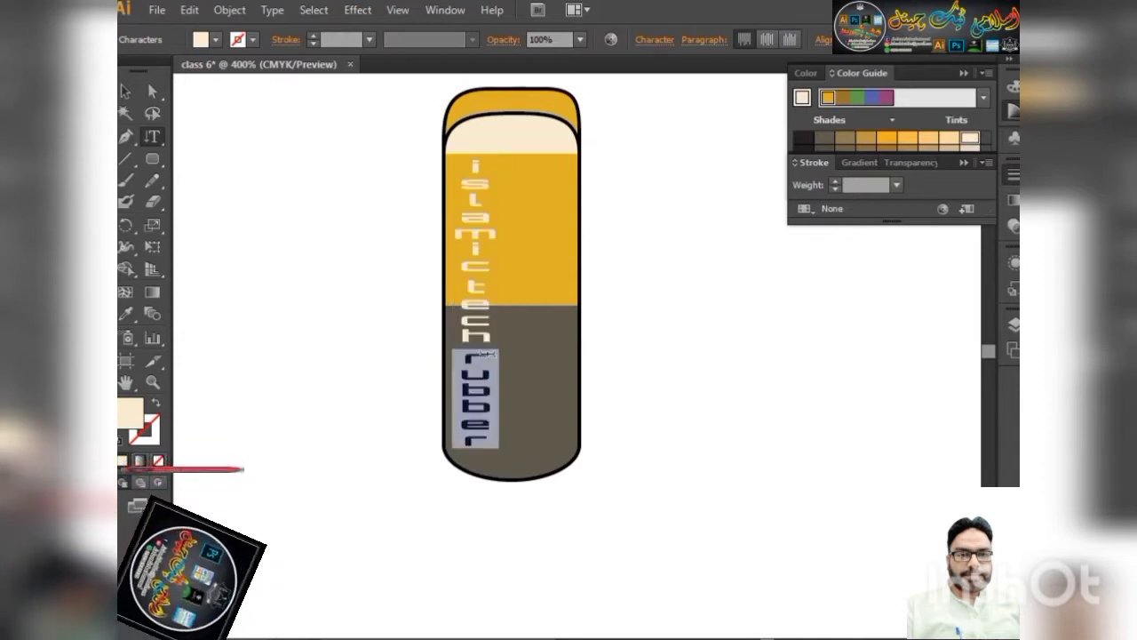
{"action": "type", "text": "er"}
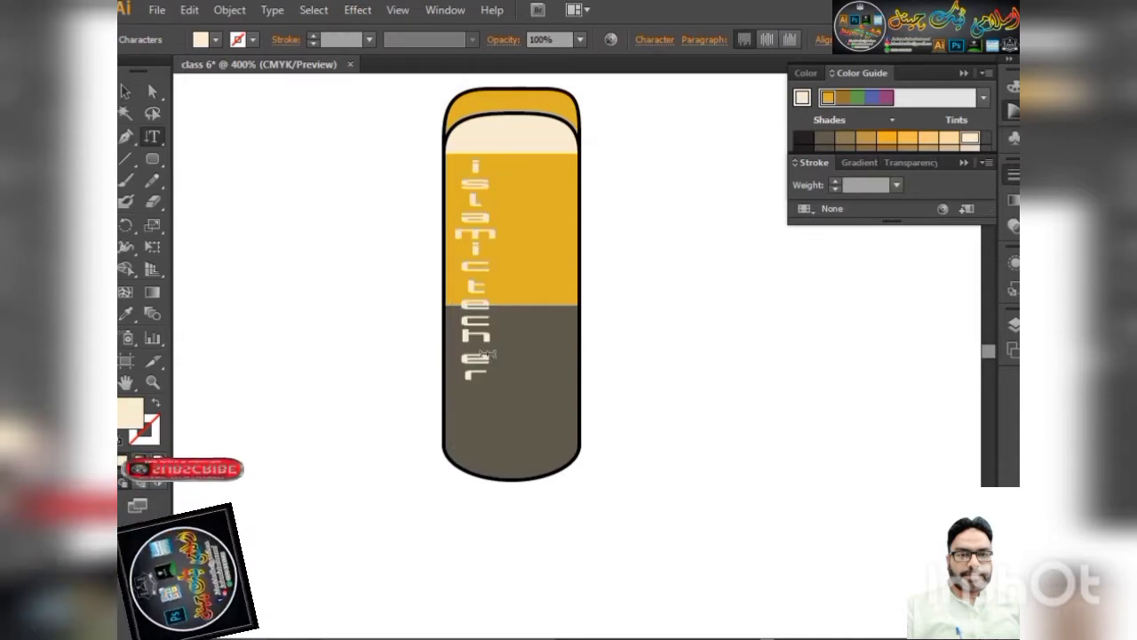
{"action": "type", "text": "aser"}
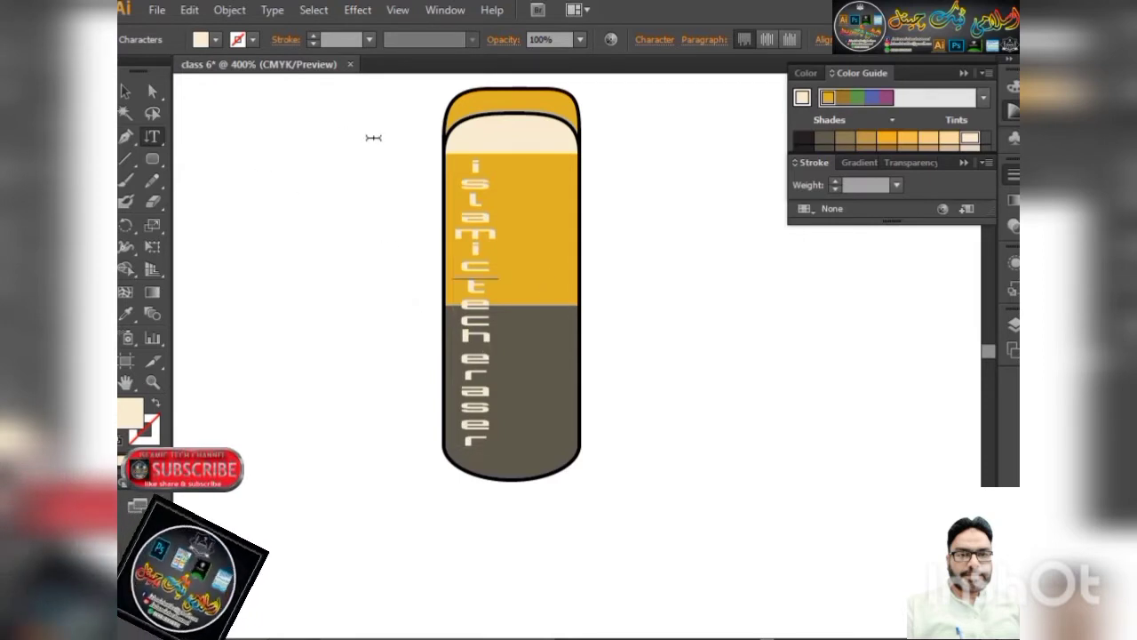
Resize the text and place it along the eraser body's left edge
{"action": "left_click", "coordinate": [153, 92]}
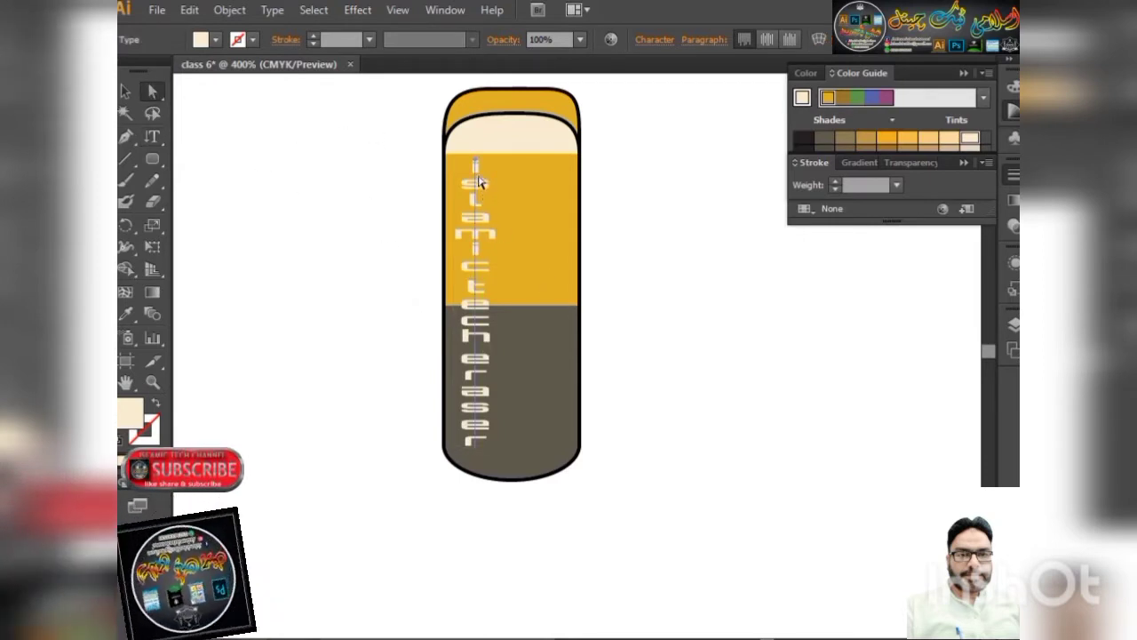
{"action": "left_click", "coordinate": [126, 91]}
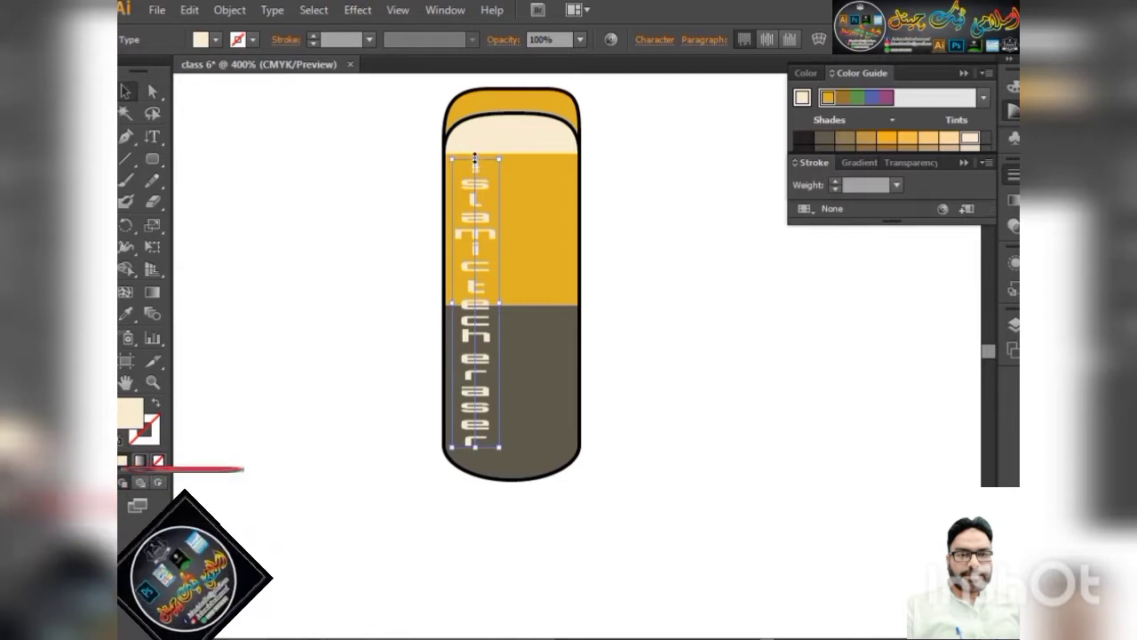
{"action": "mouse_move", "coordinate": [473, 162]}
{"action": "left_mouse_down"}
{"action": "mouse_move", "coordinate": [472, 98]}
{"action": "mouse_move", "coordinate": [461, 113]}
{"action": "left_mouse_up"}
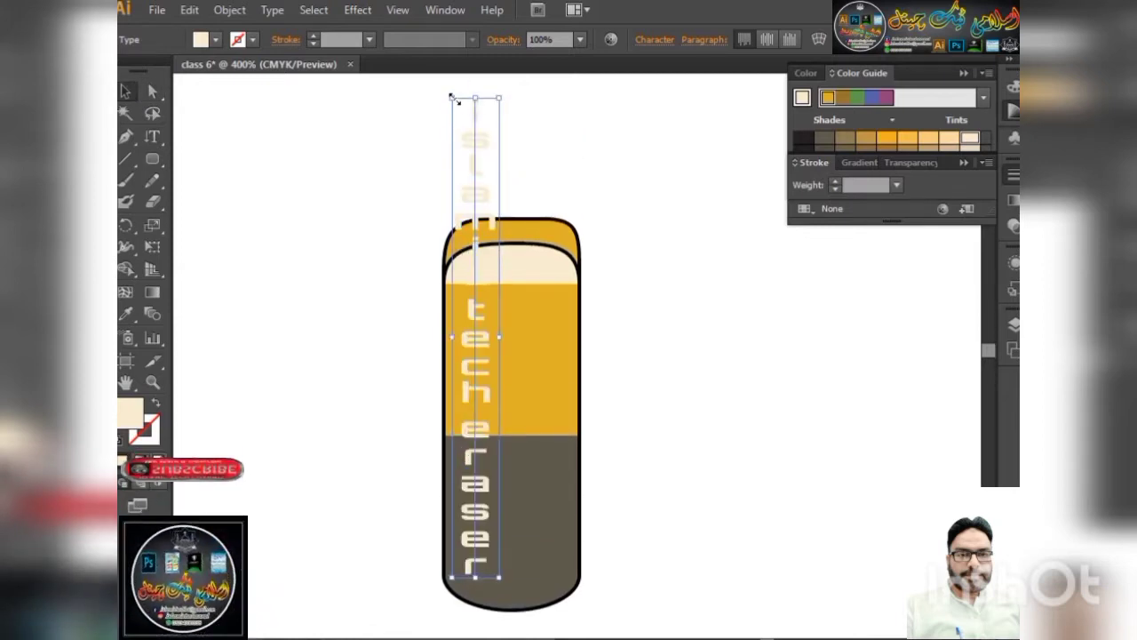
{"action": "left_click_drag", "start_coordinate": [460, 113], "coordinate": [478, 317]}
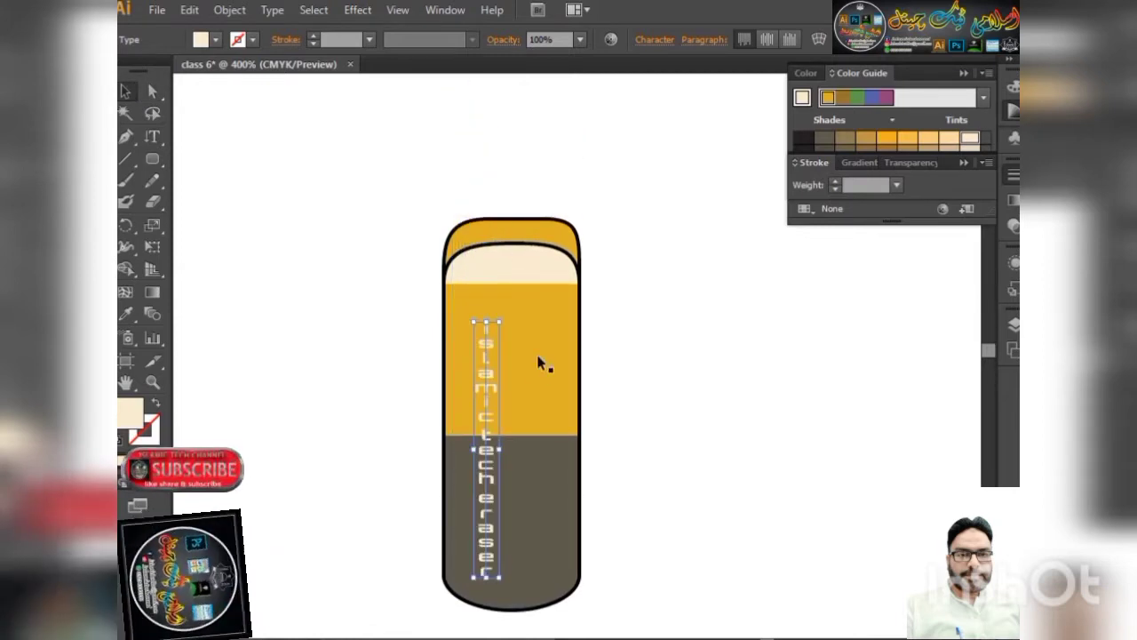
{"action": "scroll", "coordinate": [488, 421], "scroll_direction": "up", "scroll_amount": 2}
{"action": "left_click_drag", "start_coordinate": [498, 359], "coordinate": [450, 365]}
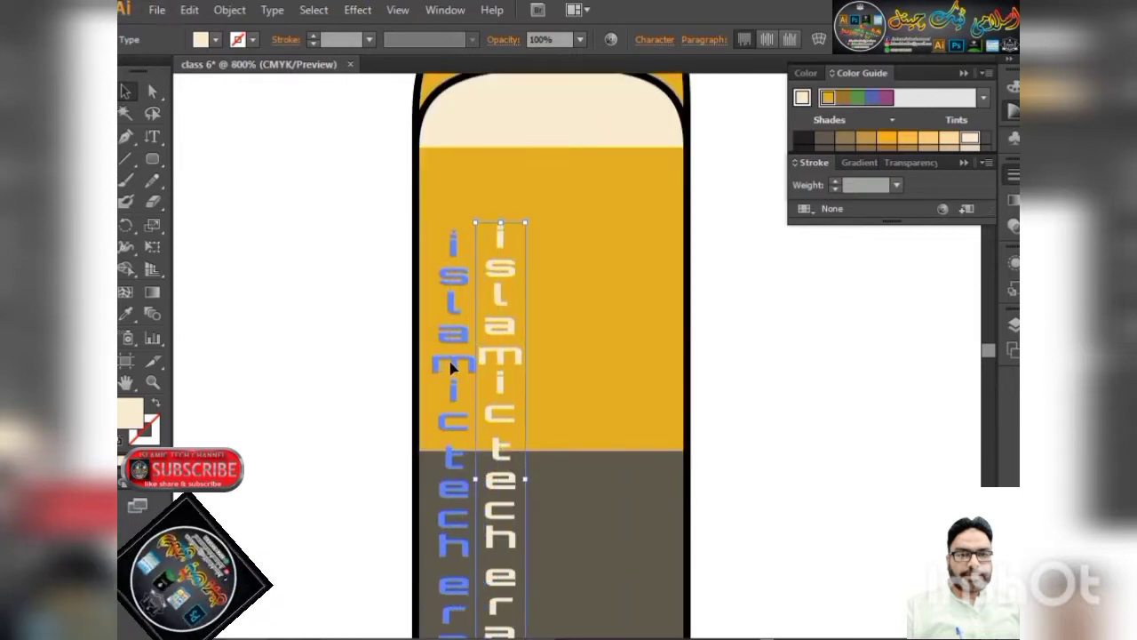
{"action": "left_click", "coordinate": [365, 357]}
Set the stroke to None on the eraser's yellow, cream and grey parts
{"action": "scroll", "coordinate": [390, 311], "scroll_direction": "down", "scroll_amount": 2}
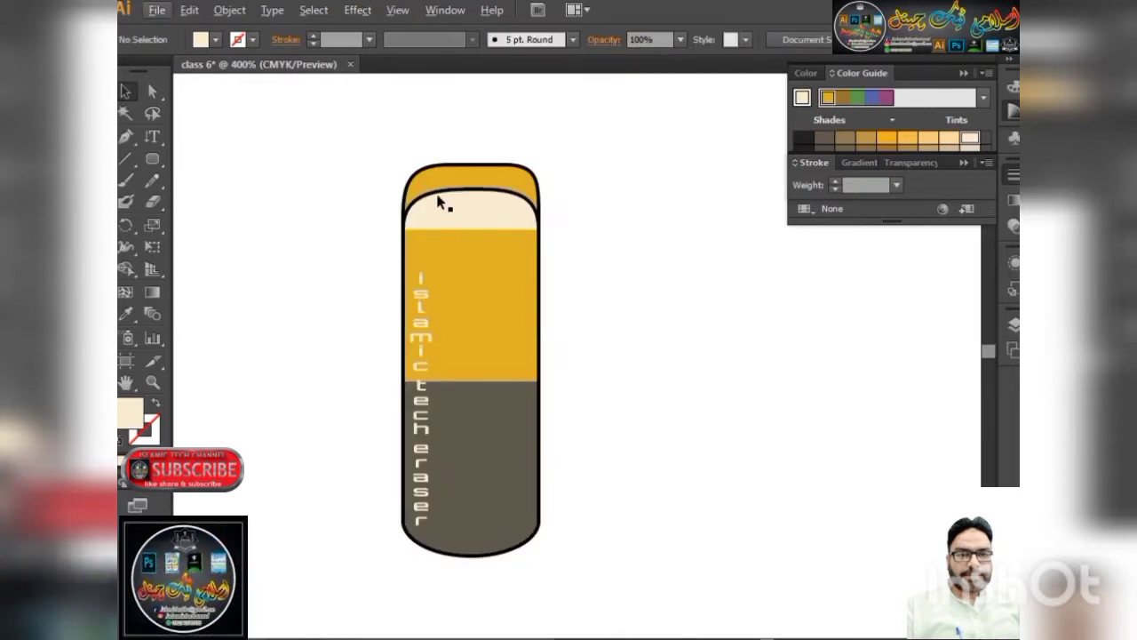
{"action": "left_click_drag", "start_coordinate": [495, 286], "coordinate": [551, 256]}
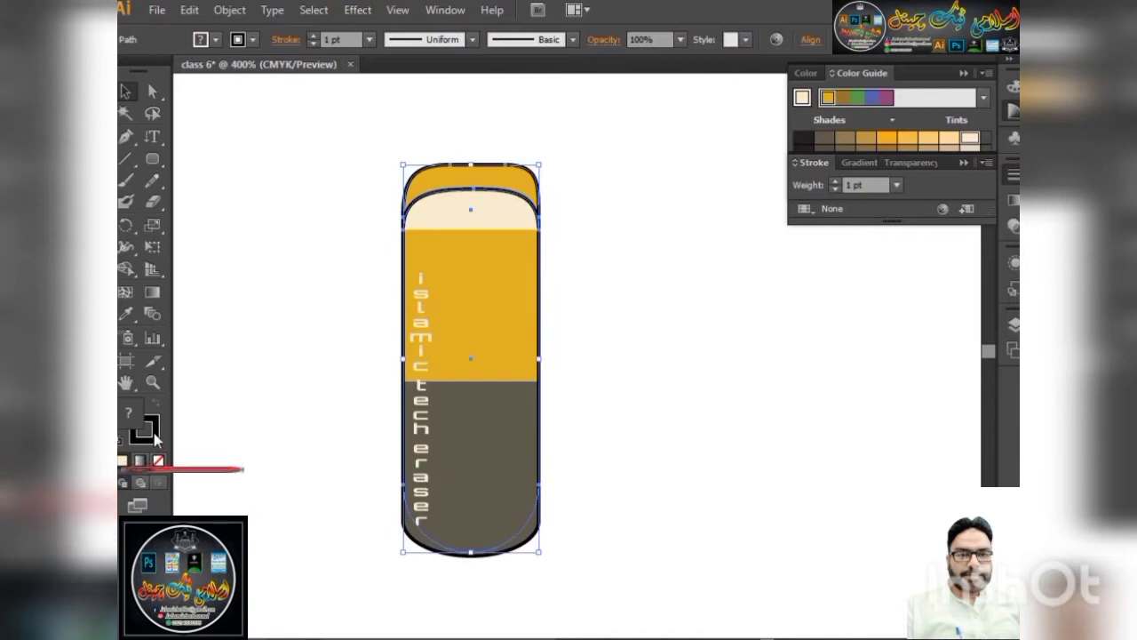
{"action": "left_click", "coordinate": [341, 281]}
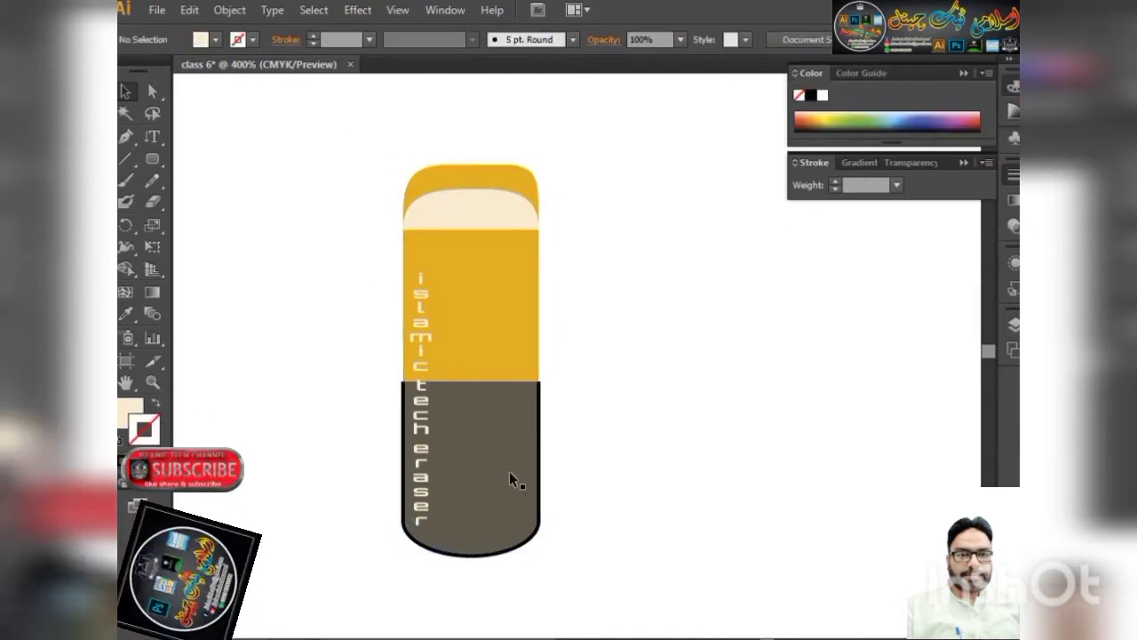
{"action": "left_click", "coordinate": [544, 449]}
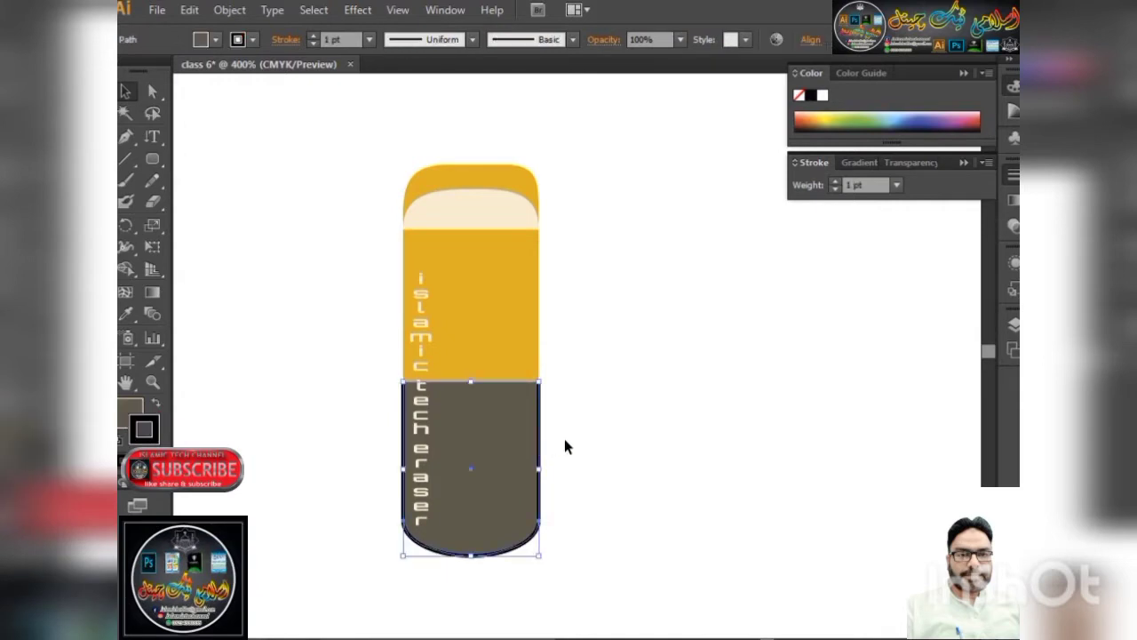
{"action": "left_click", "coordinate": [287, 412]}
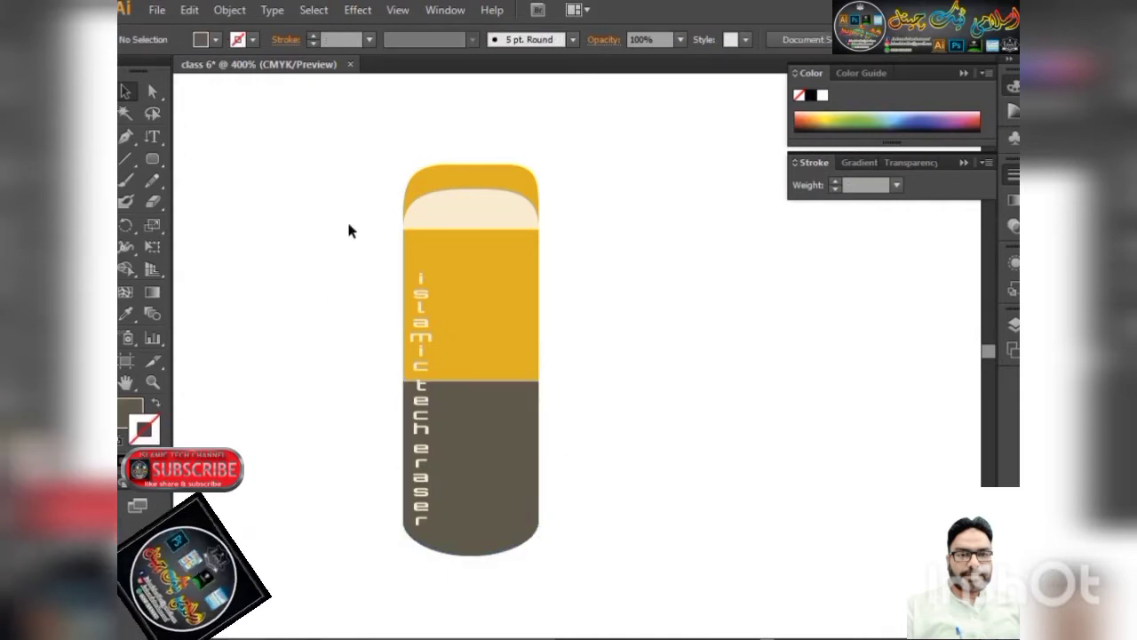
{"action": "left_click_drag", "start_coordinate": [478, 332], "coordinate": [599, 626]}
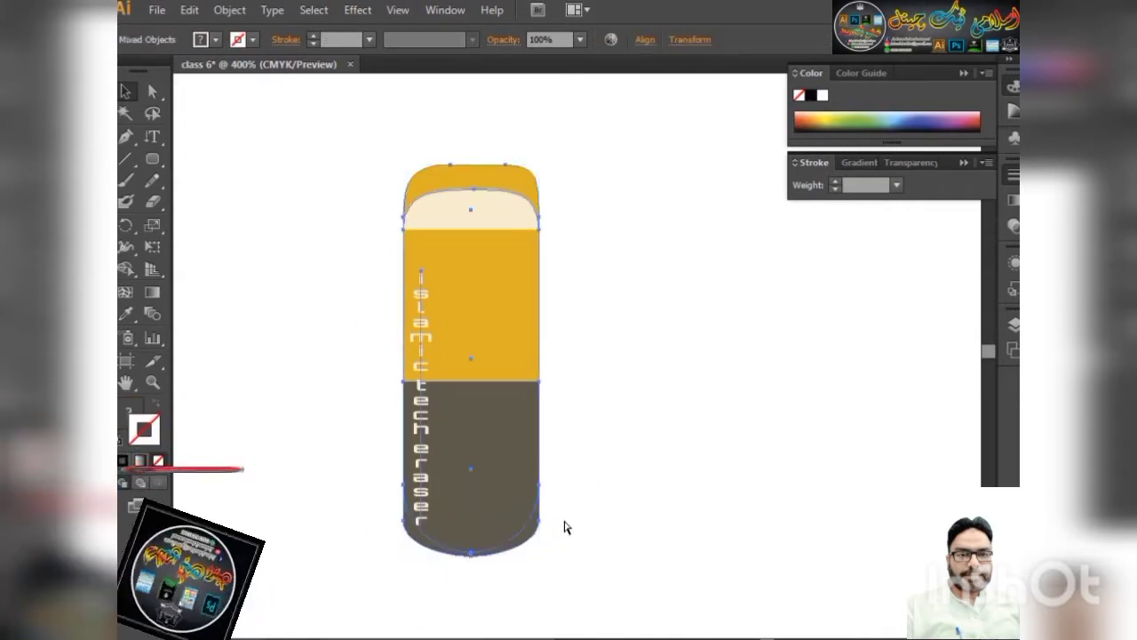
{"action": "left_click", "coordinate": [303, 391]}
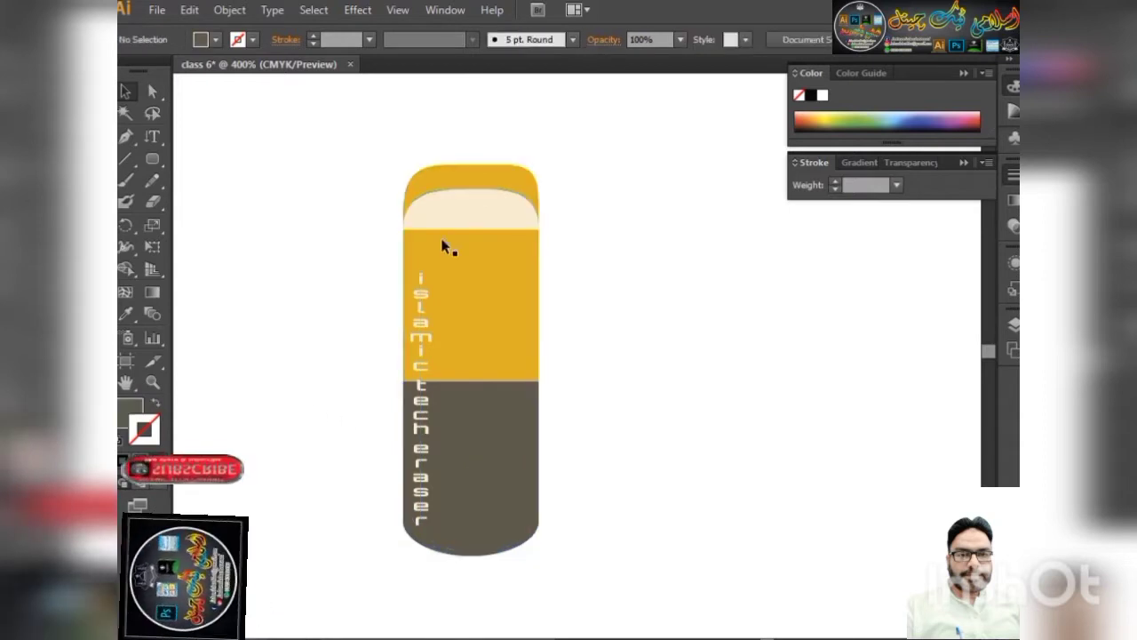
{"action": "left_click", "coordinate": [152, 159]}
Draw a large rectangle around the eraser and send it behind the eraser
{"action": "left_click", "coordinate": [240, 157]}
{"action": "left_click_drag", "start_coordinate": [302, 137], "coordinate": [698, 583]}
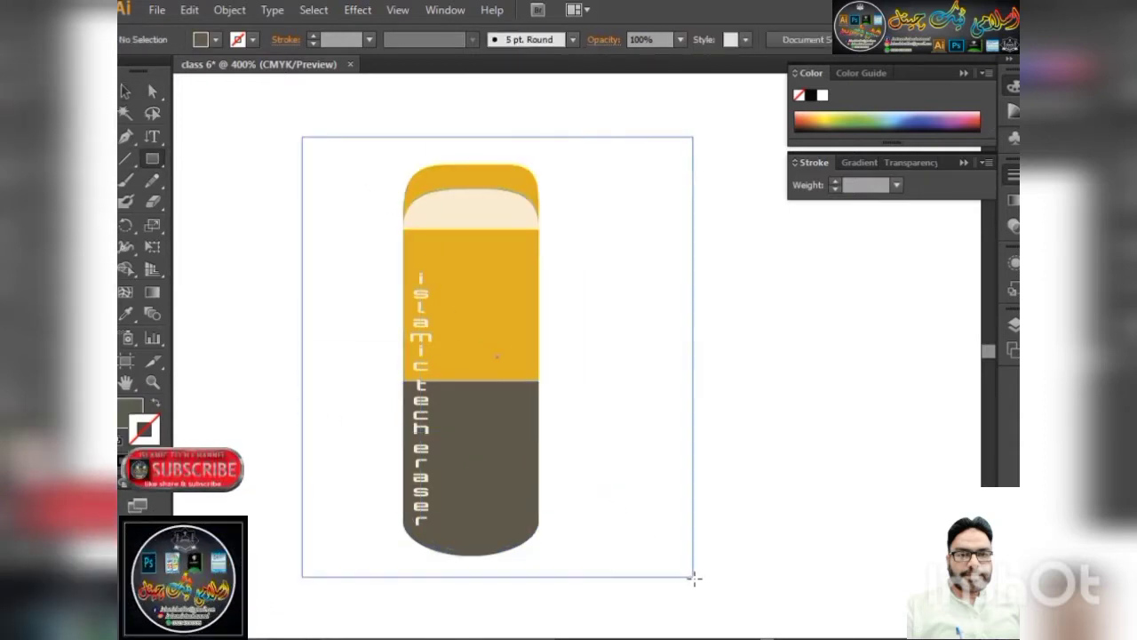
{"action": "right_click", "coordinate": [534, 418]}
{"action": "mouse_move", "coordinate": [579, 585]}
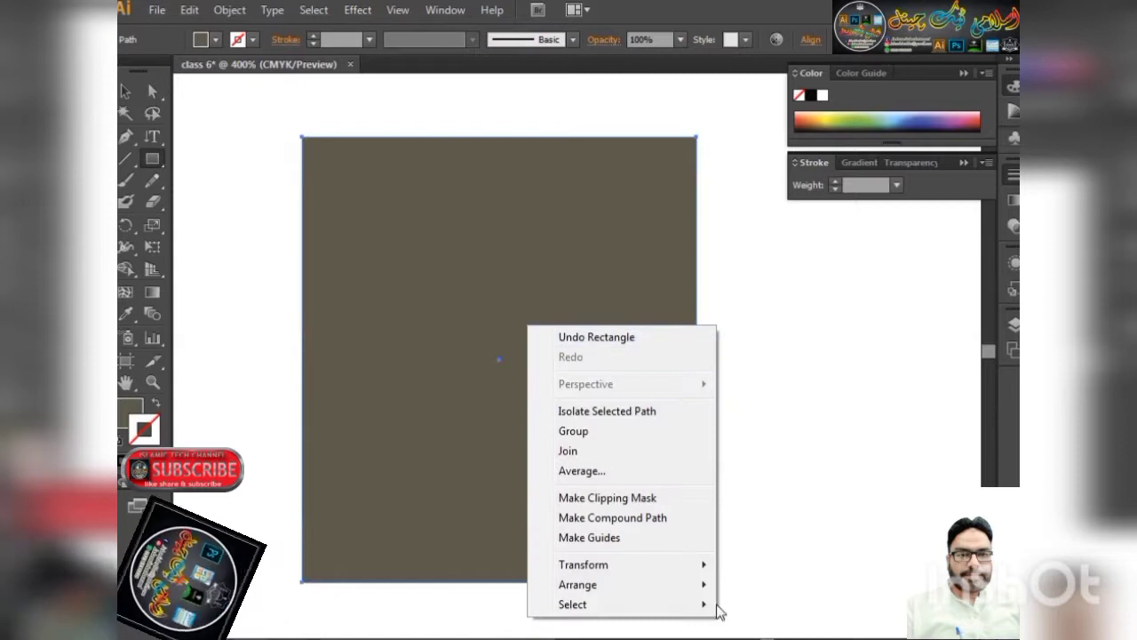
{"action": "left_click", "coordinate": [779, 623]}
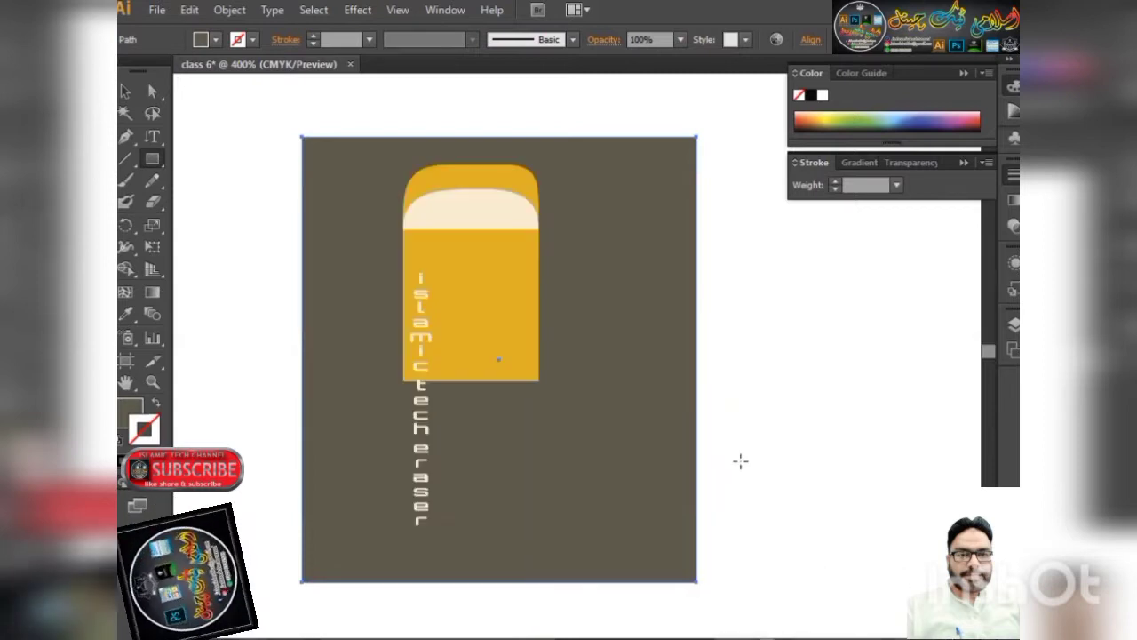
Try several background fills, settling on a darker maroon from the Color Picker
{"action": "left_click", "coordinate": [135, 92]}
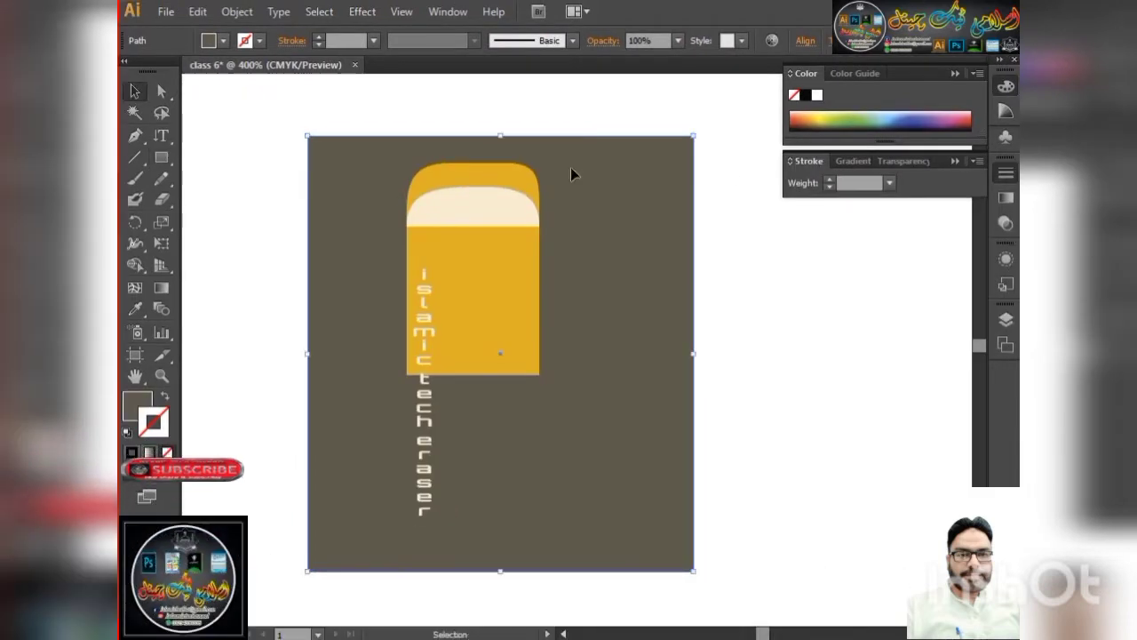
{"action": "left_click", "coordinate": [812, 119]}
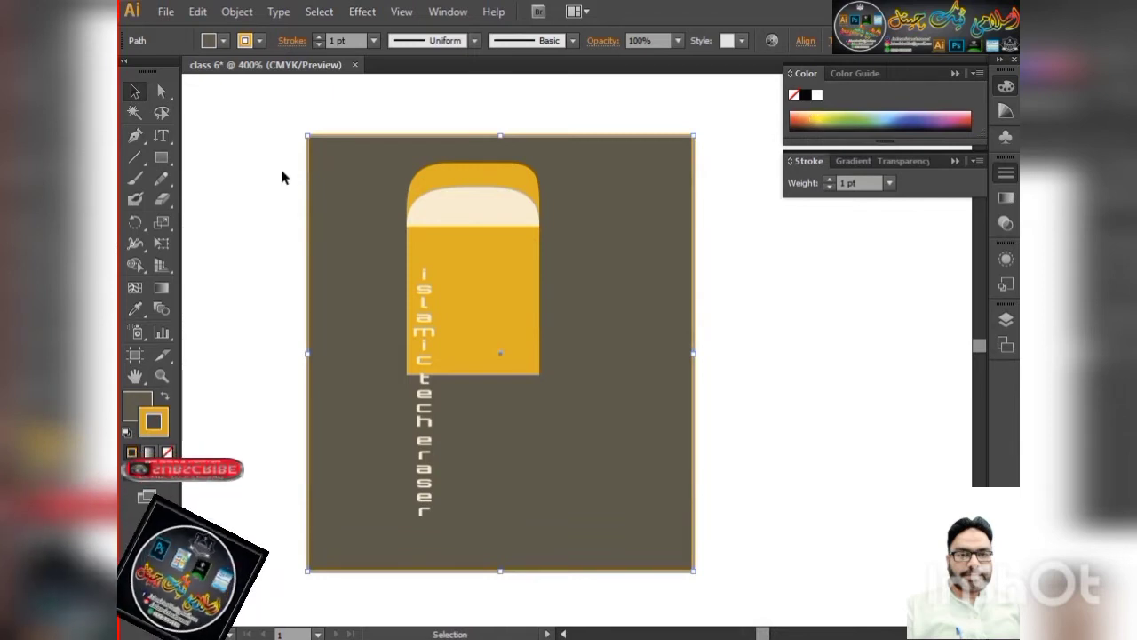
{"action": "left_click", "coordinate": [864, 119]}
{"action": "left_click", "coordinate": [869, 119]}
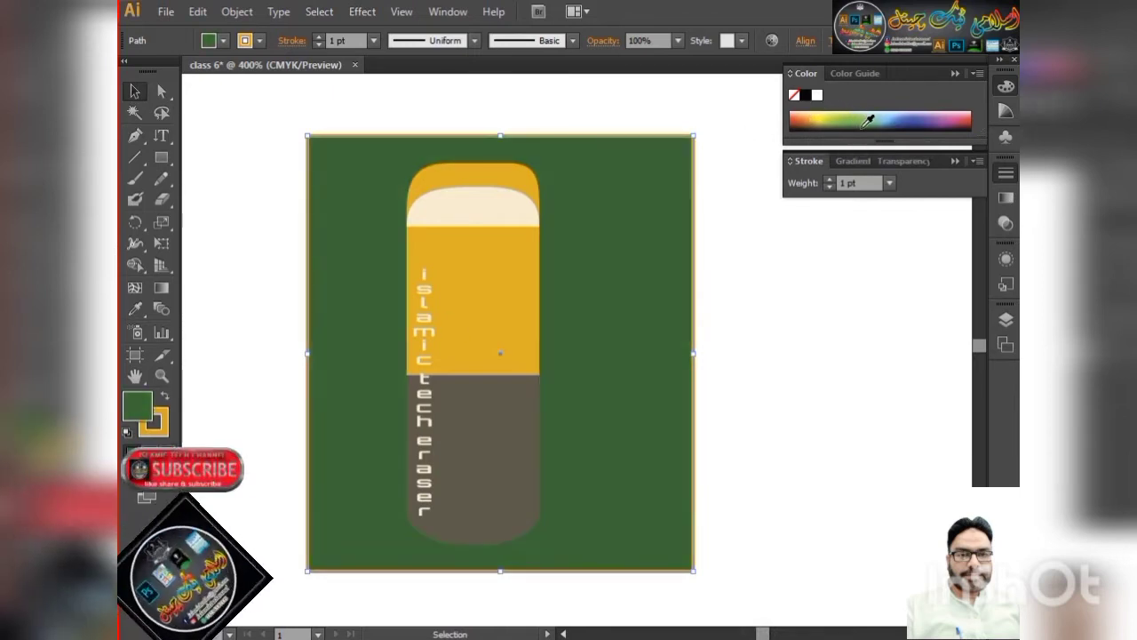
{"action": "left_click", "coordinate": [912, 122]}
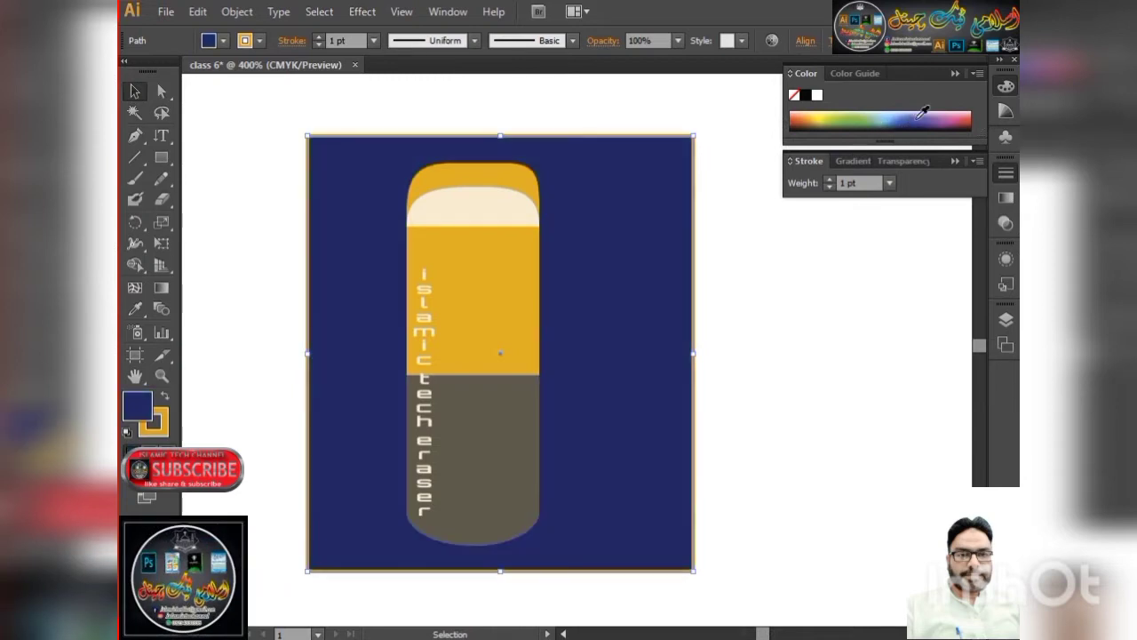
{"action": "left_click", "coordinate": [922, 117]}
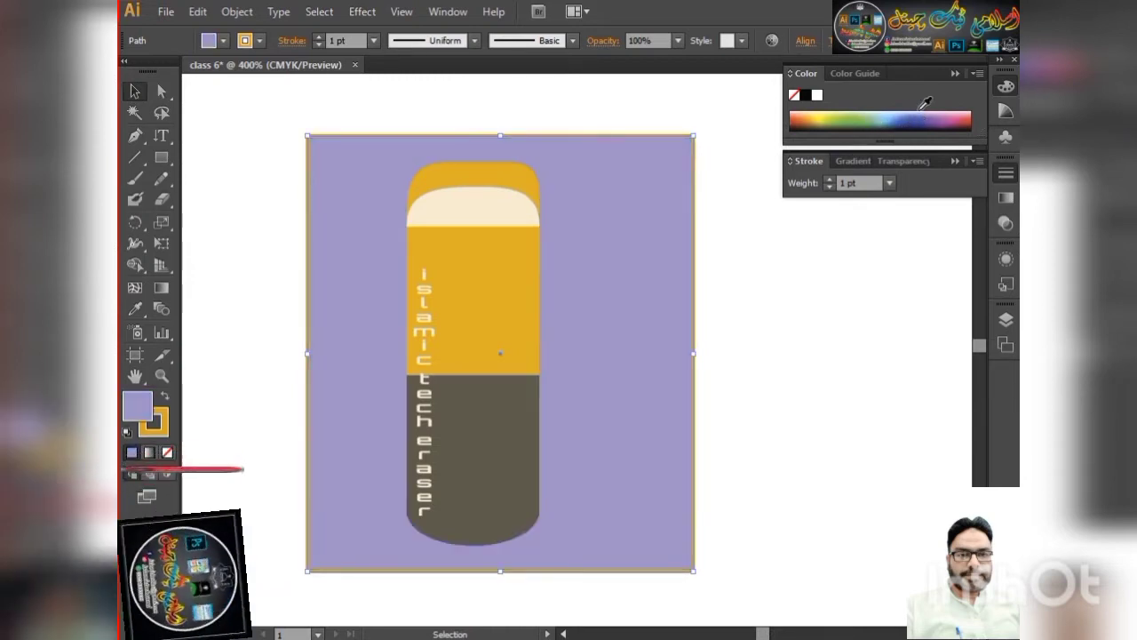
{"action": "left_click", "coordinate": [929, 124]}
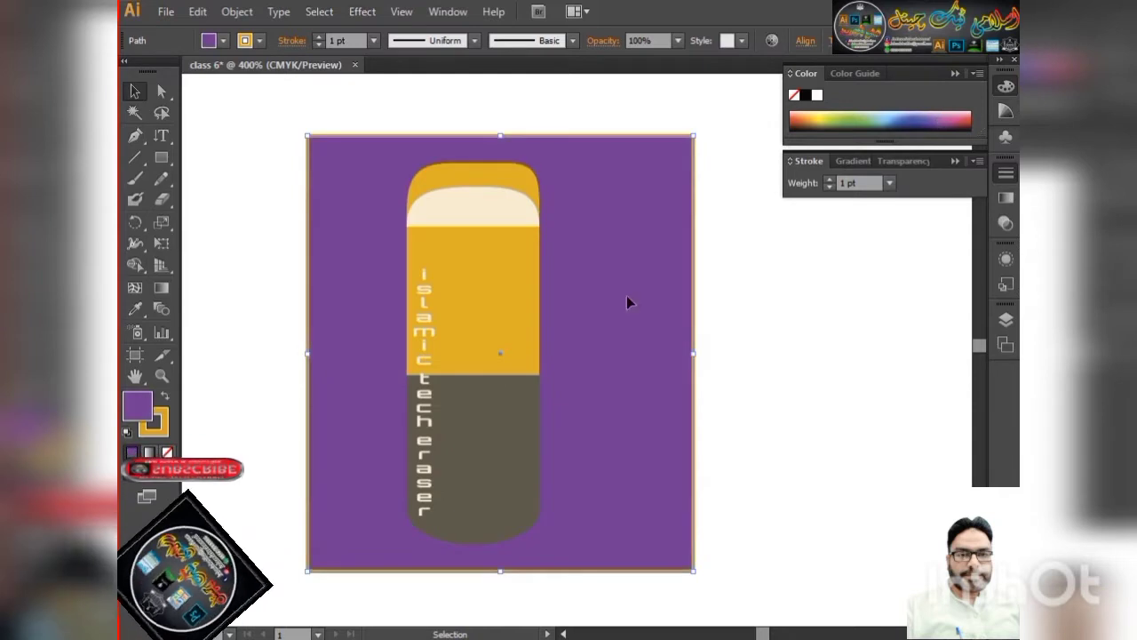
{"action": "left_click", "coordinate": [967, 121]}
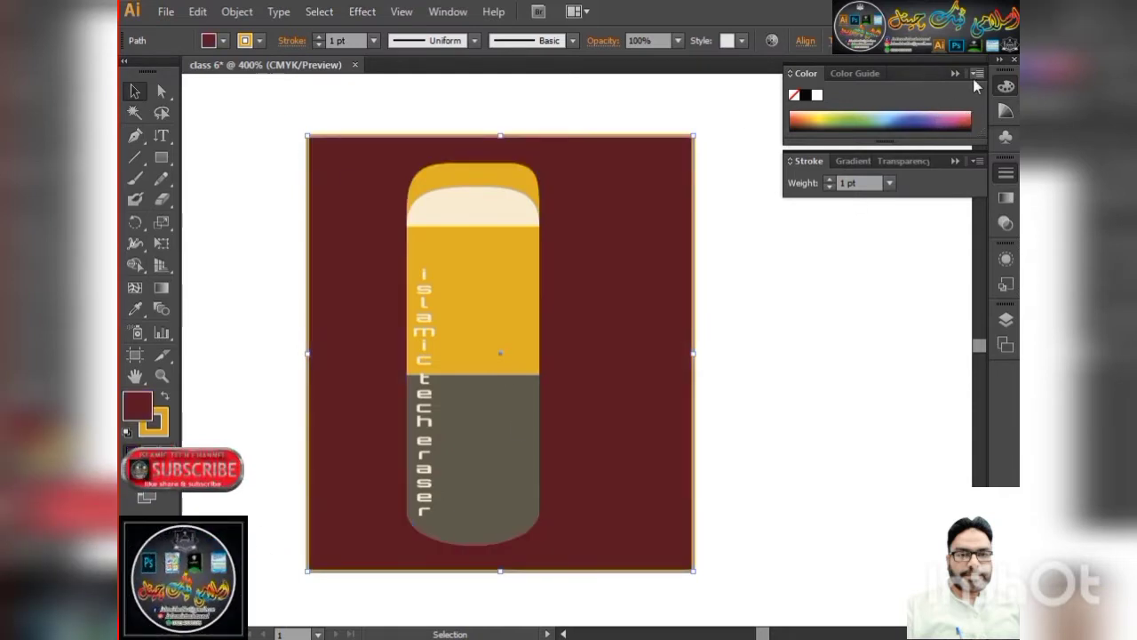
{"action": "double_click", "coordinate": [149, 402]}
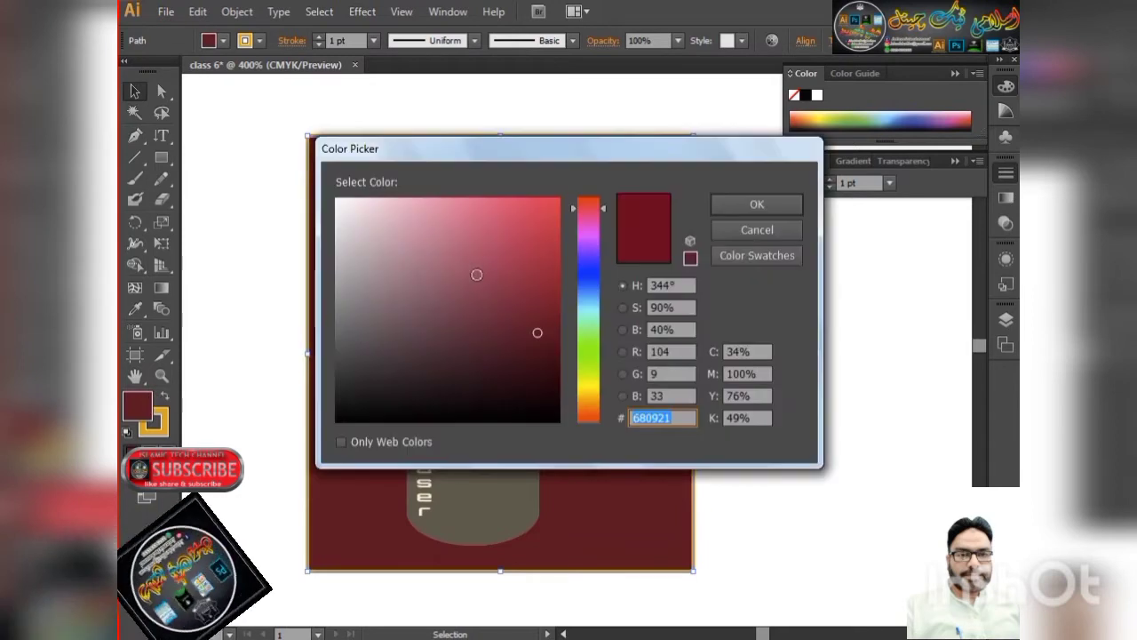
{"action": "left_click_drag", "start_coordinate": [525, 343], "coordinate": [528, 366]}
Apply the dark maroon fill, then shrink the pill group toward the top-left
{"action": "left_click", "coordinate": [756, 203]}
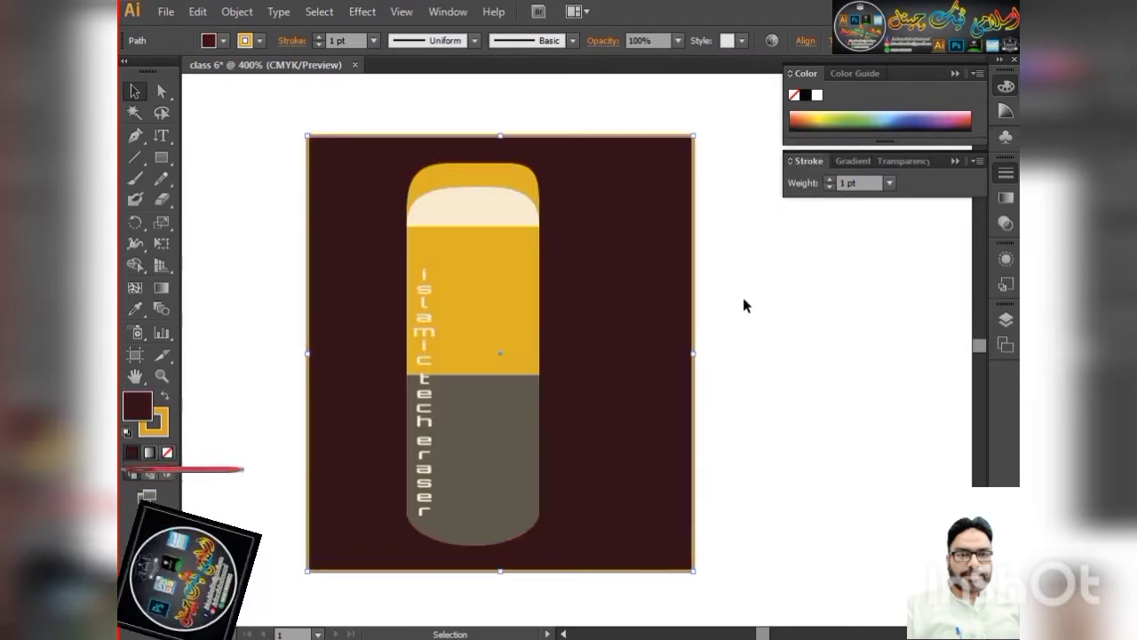
{"action": "left_click", "coordinate": [745, 305]}
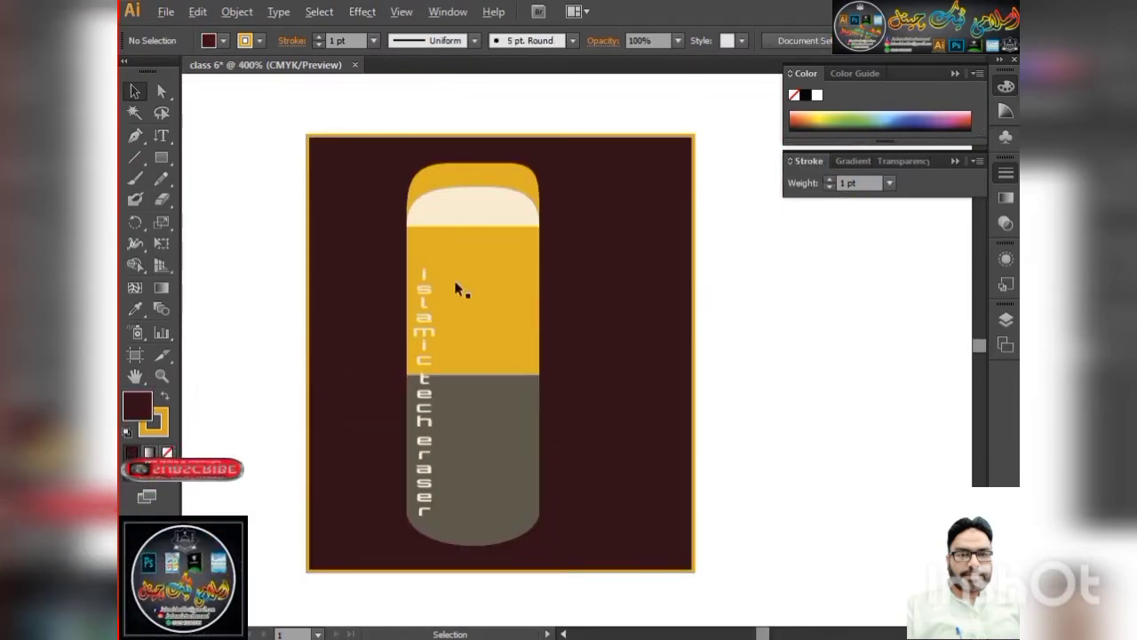
{"action": "left_click", "coordinate": [457, 289]}
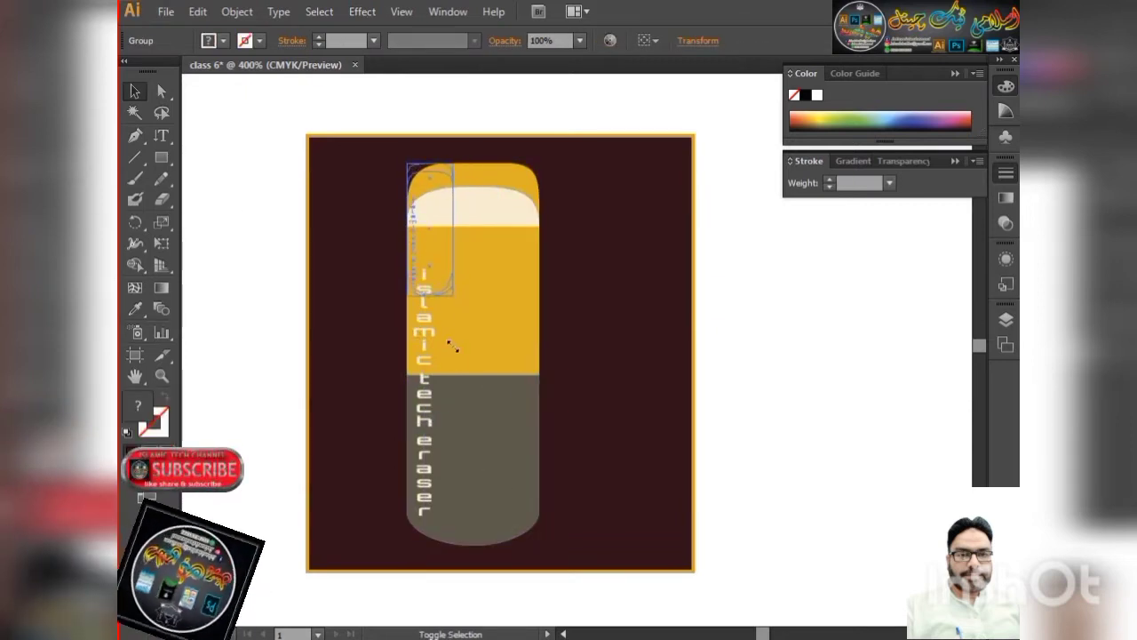
{"action": "left_click_drag", "start_coordinate": [539, 545], "coordinate": [450, 285]}
Copy the pill to the right and repeat with Ctrl+D to make seven in a row
{"action": "mouse_move", "coordinate": [446, 221]}
{"action": "left_mouse_down"}
{"action": "mouse_move", "coordinate": [349, 207]}
{"action": "mouse_move", "coordinate": [403, 210]}
{"action": "left_mouse_up"}
{"action": "key", "text": "ctrl+d"}
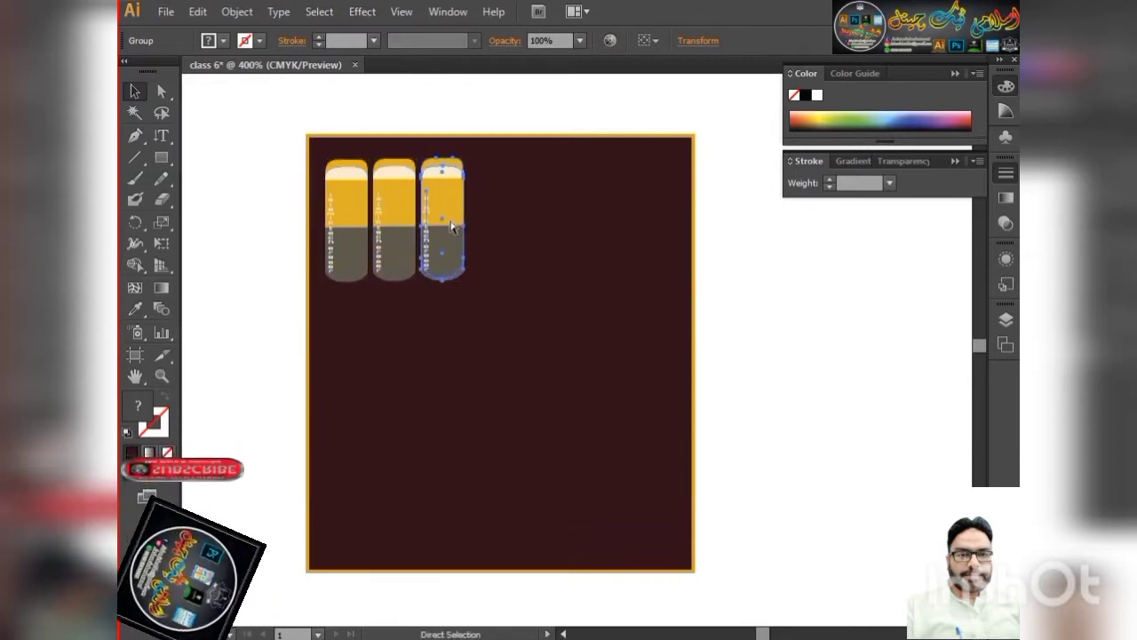
{"action": "key", "text": "ctrl+d"}
{"action": "key", "text": "ctrl+d"}
{"action": "key", "text": "ctrl+d"}
{"action": "key", "text": "ctrl+d"}
{"action": "key", "text": "ctrl+shift+a"}
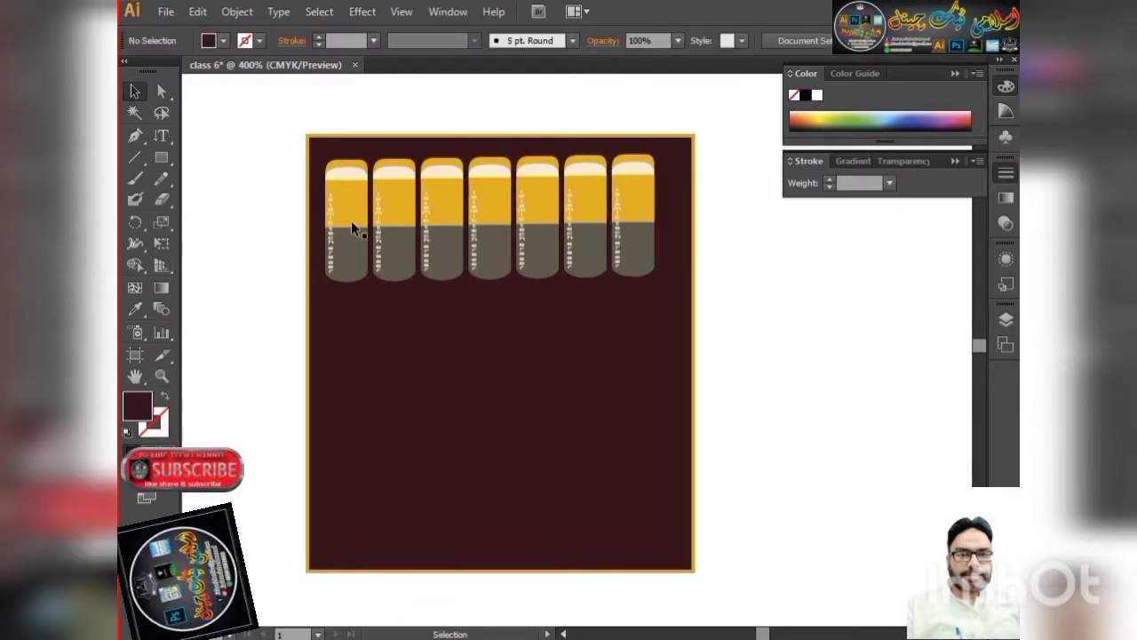
{"action": "scroll", "coordinate": [351, 220], "scroll_direction": "up", "scroll_amount": 3, "text": "alt"}
Ungroup the first pill and turn its vertical text orange
{"action": "left_click", "coordinate": [281, 157]}
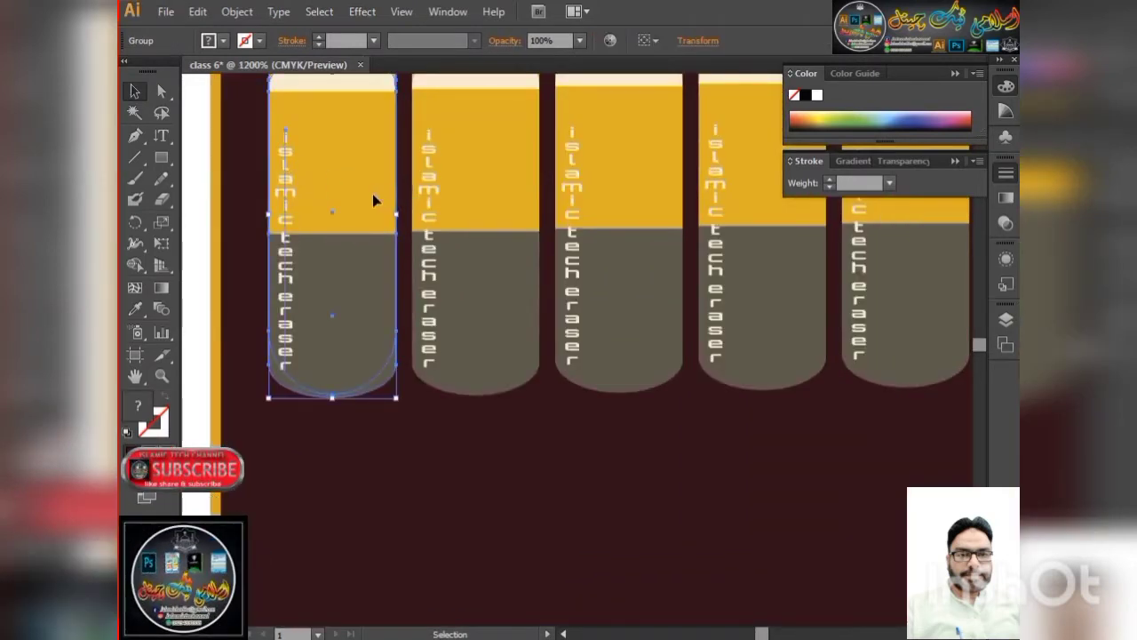
{"action": "key", "text": "ctrl+h"}
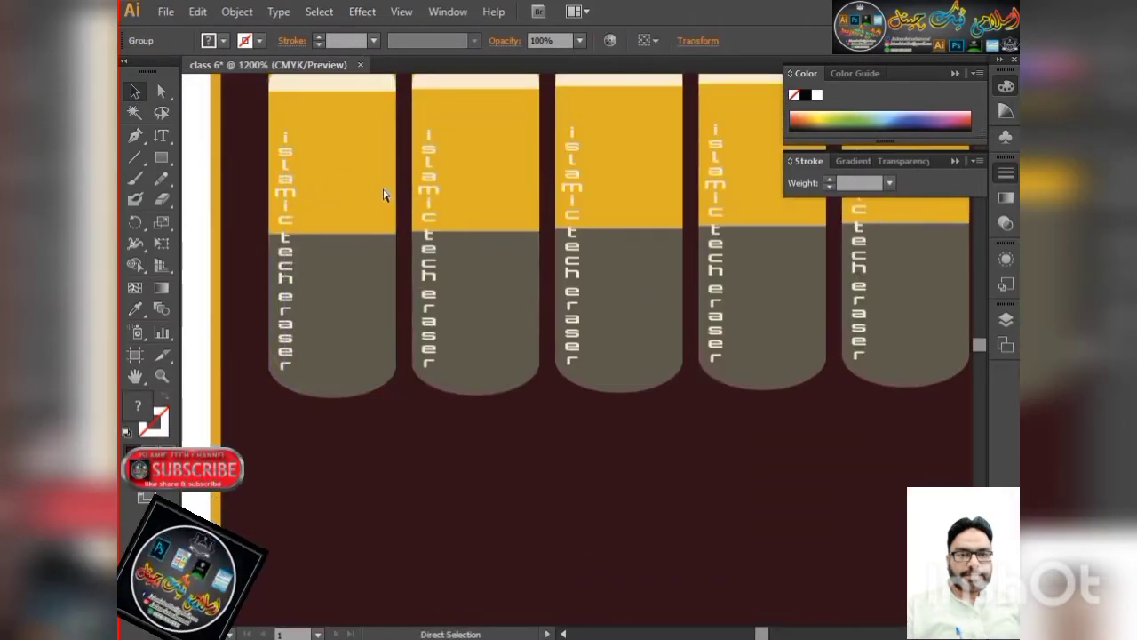
{"action": "key", "text": "v"}
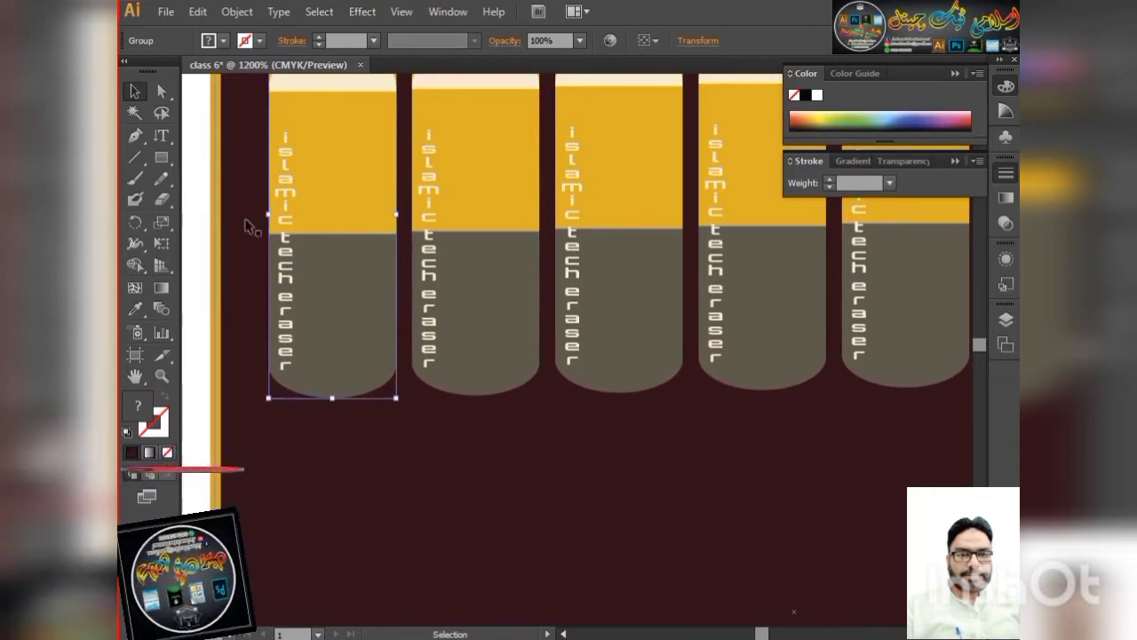
{"action": "left_click", "coordinate": [193, 209]}
{"action": "left_click", "coordinate": [278, 197]}
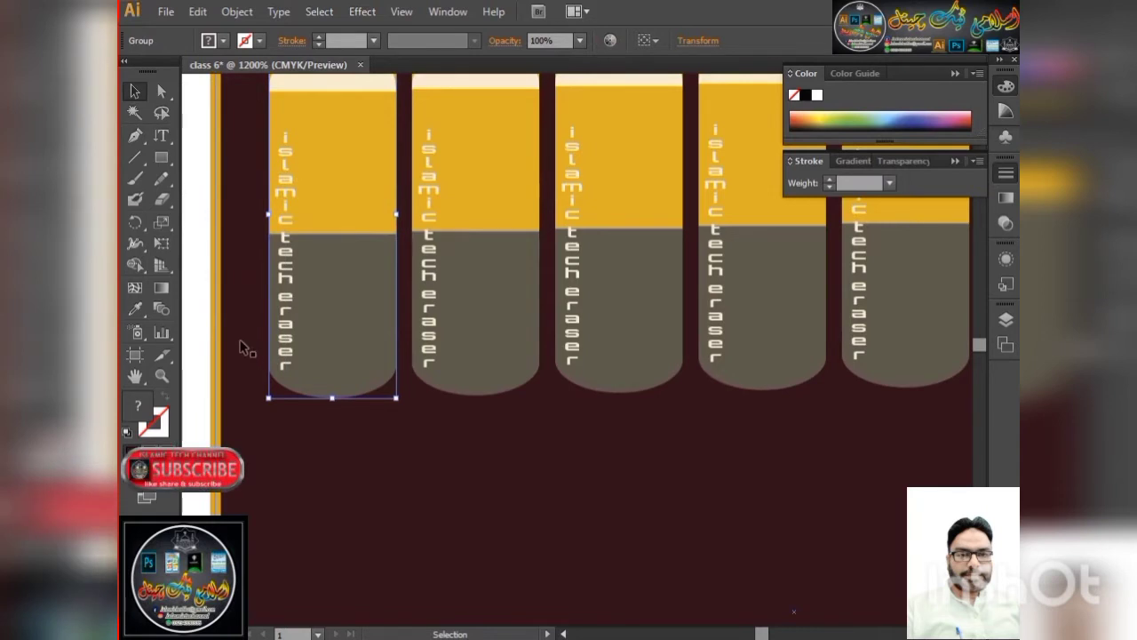
{"action": "right_click", "coordinate": [296, 335]}
{"action": "left_click", "coordinate": [380, 430]}
{"action": "left_click", "coordinate": [286, 311]}
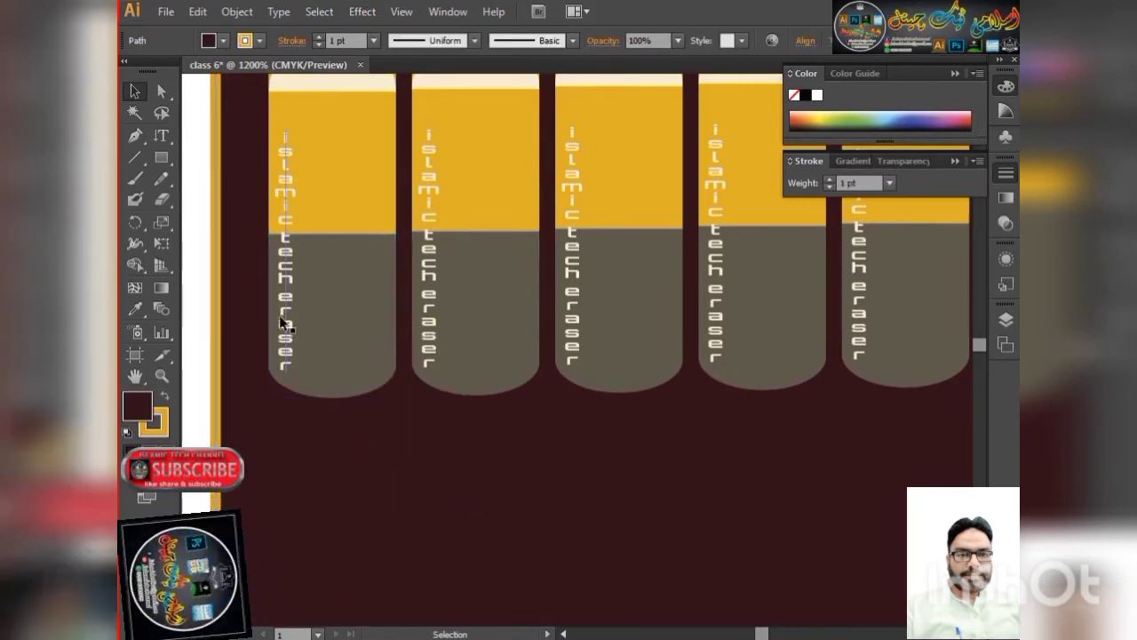
{"action": "left_click", "coordinate": [286, 311]}
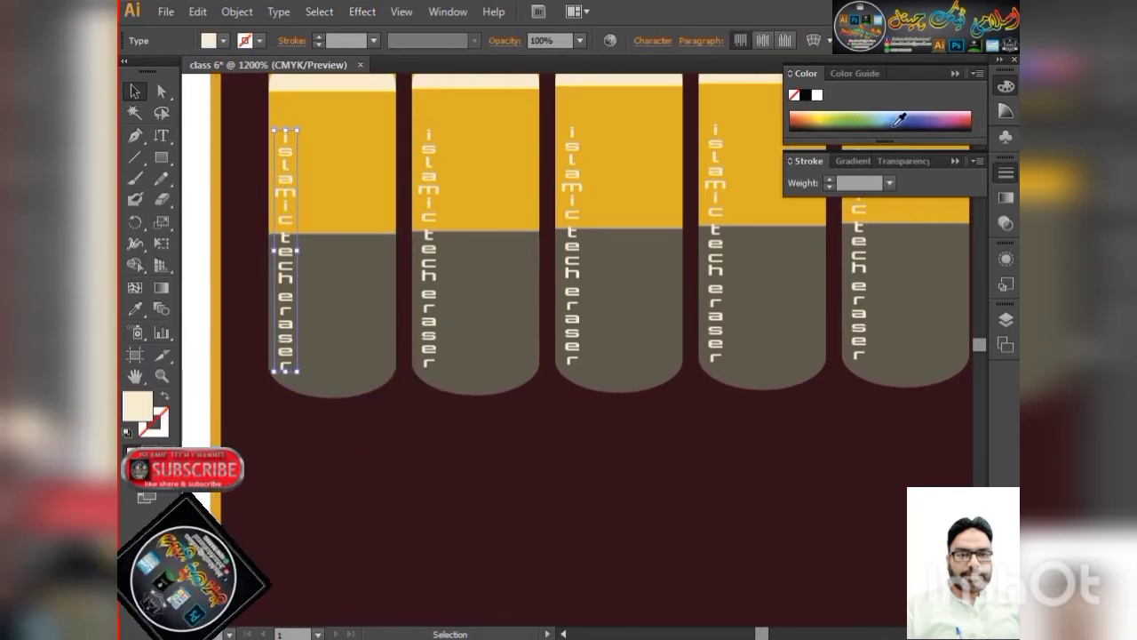
{"action": "left_click", "coordinate": [800, 116]}
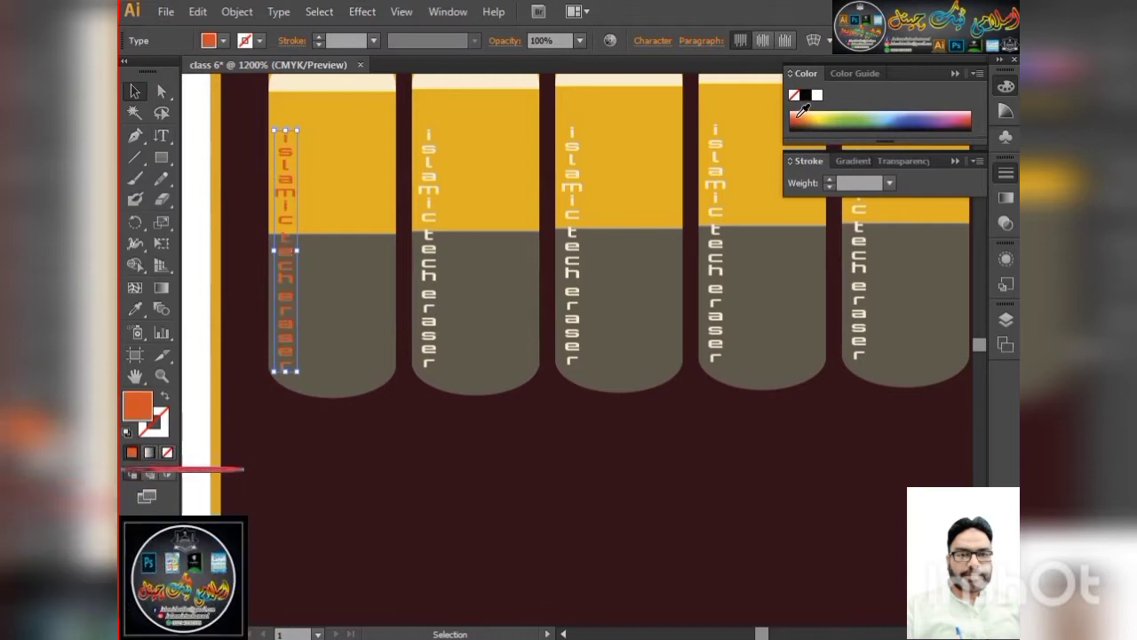
Select the second through fifth pills together
{"action": "left_click", "coordinate": [433, 183]}
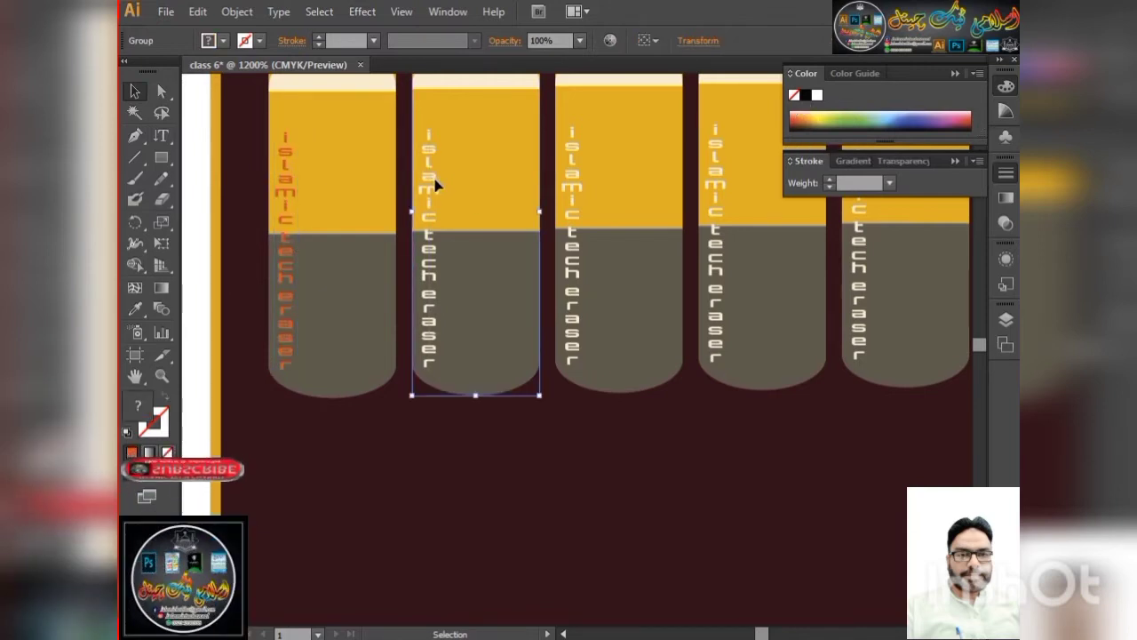
{"action": "scroll", "coordinate": [434, 187], "scroll_direction": "down", "scroll_amount": 1}
{"action": "left_click", "coordinate": [524, 173], "text": "shift"}
{"action": "left_click", "coordinate": [595, 172], "text": "shift"}
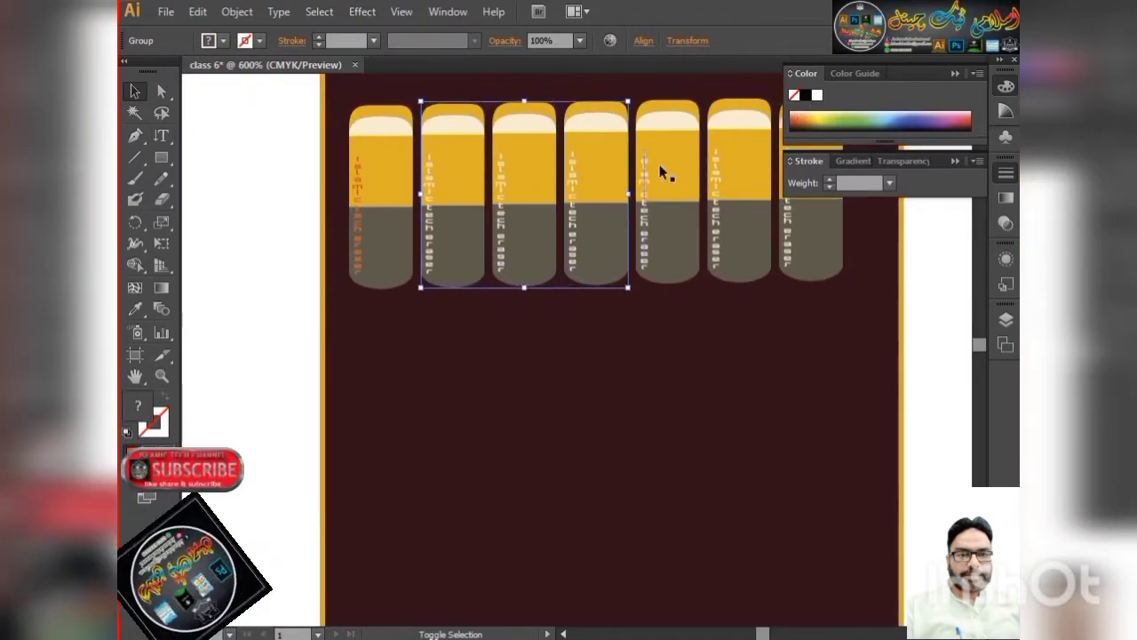
{"action": "left_click", "coordinate": [668, 172], "text": "shift"}
Delete the extra pills, keeping only the first, and select its orange text
{"action": "left_click", "coordinate": [734, 173], "text": "shift"}
{"action": "key", "text": "Delete"}
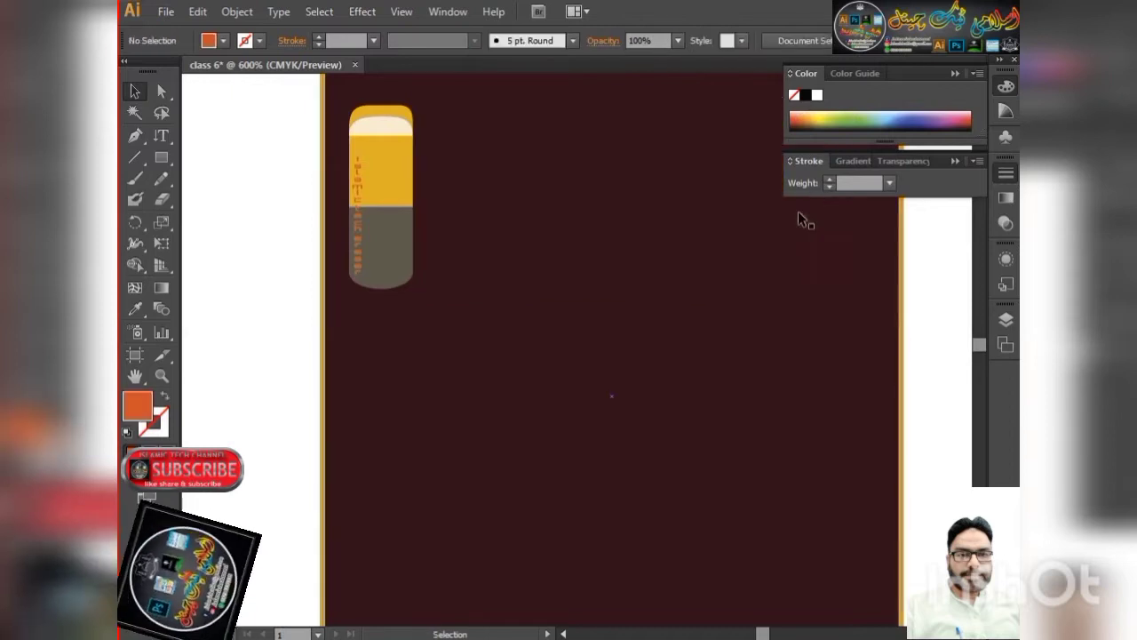
{"action": "scroll", "coordinate": [325, 190], "scroll_direction": "up", "scroll_amount": 2}
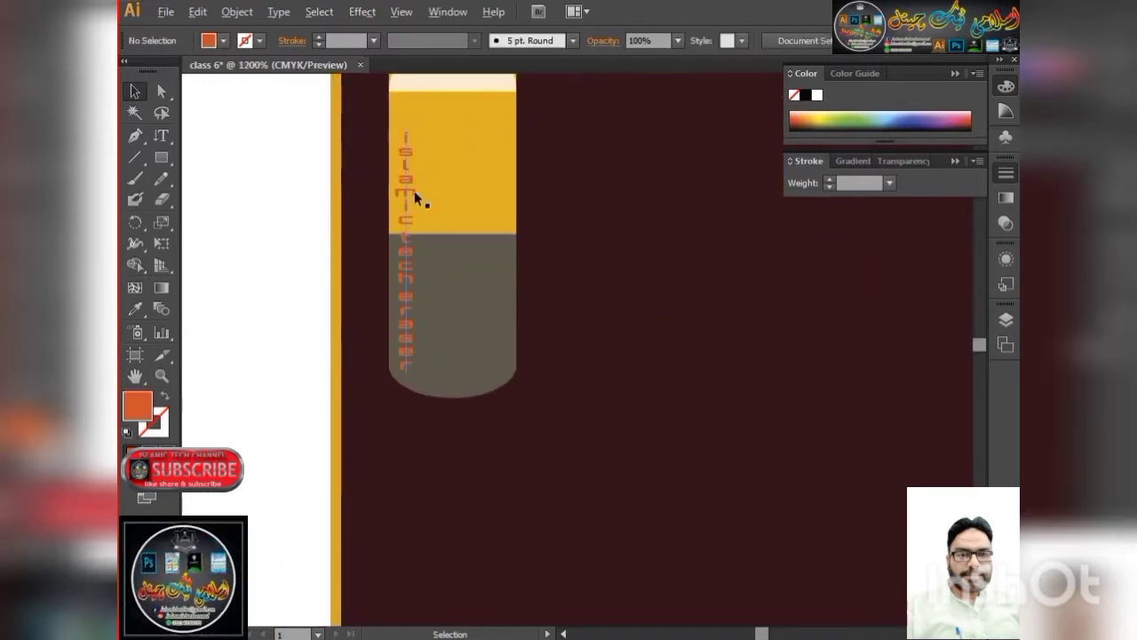
{"action": "left_click", "coordinate": [407, 144]}
Resize and reposition the orange text frame to fit inside the eraser
{"action": "left_click_drag", "start_coordinate": [416, 97], "coordinate": [448, 104]}
{"action": "left_click_drag", "start_coordinate": [432, 160], "coordinate": [427, 179]}
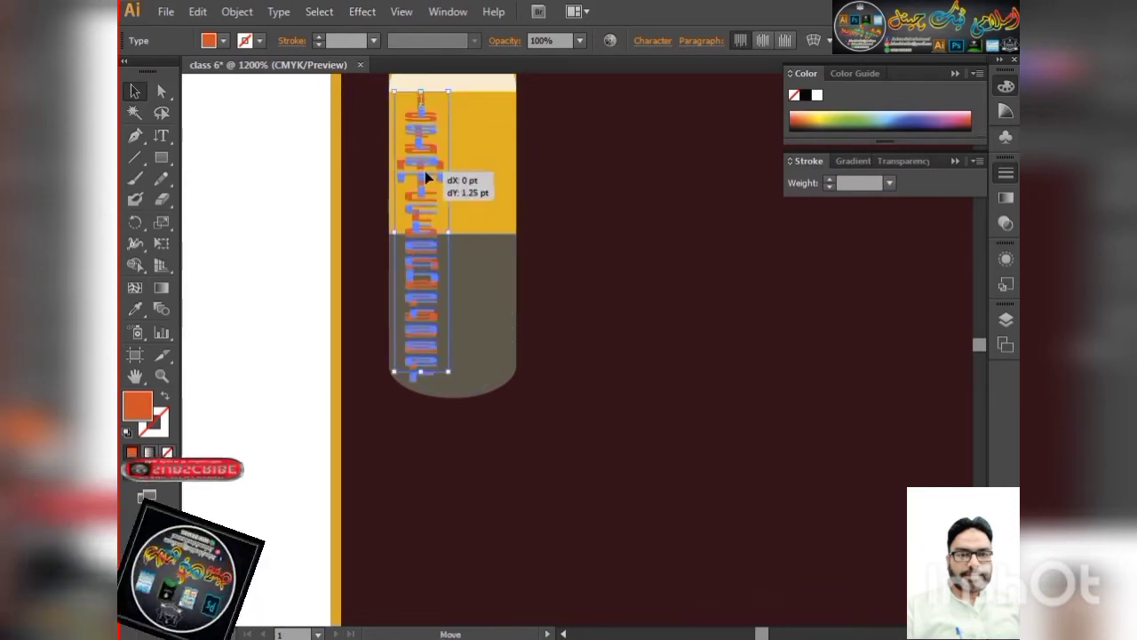
{"action": "scroll", "coordinate": [426, 217], "scroll_direction": "down", "scroll_amount": 2}
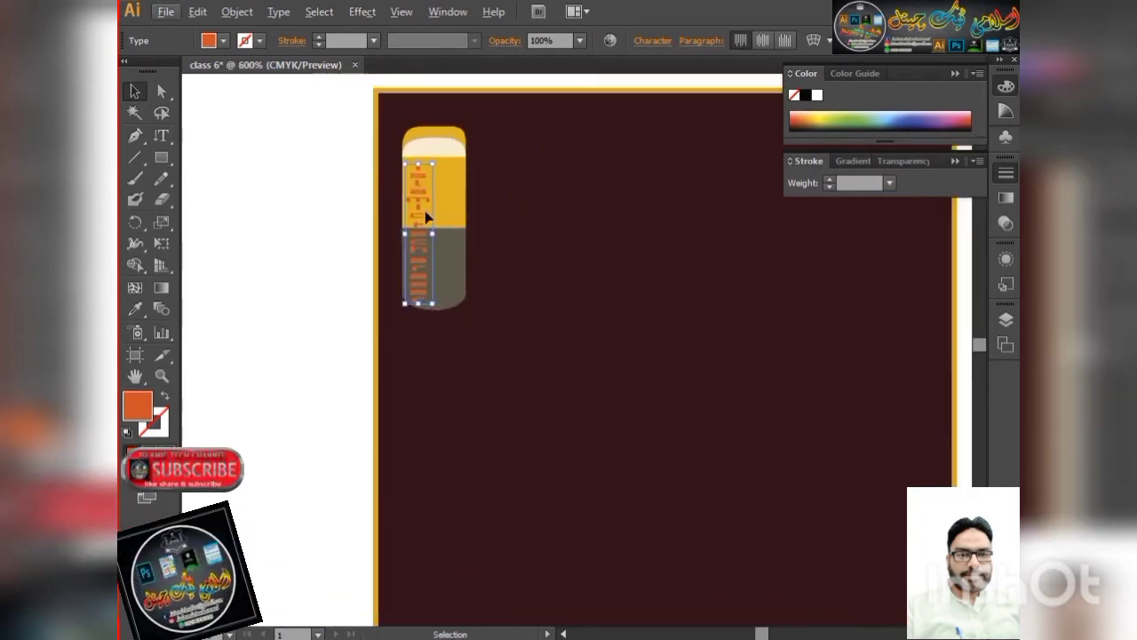
{"action": "left_click_drag", "start_coordinate": [431, 233], "coordinate": [426, 234]}
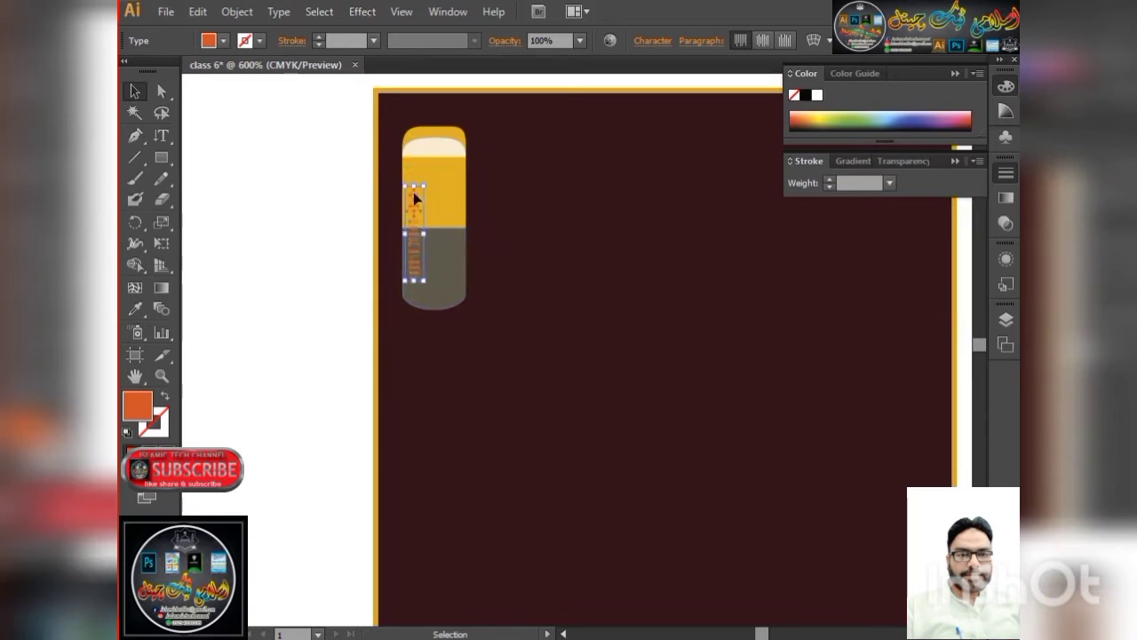
{"action": "left_click_drag", "start_coordinate": [414, 189], "coordinate": [414, 147]}
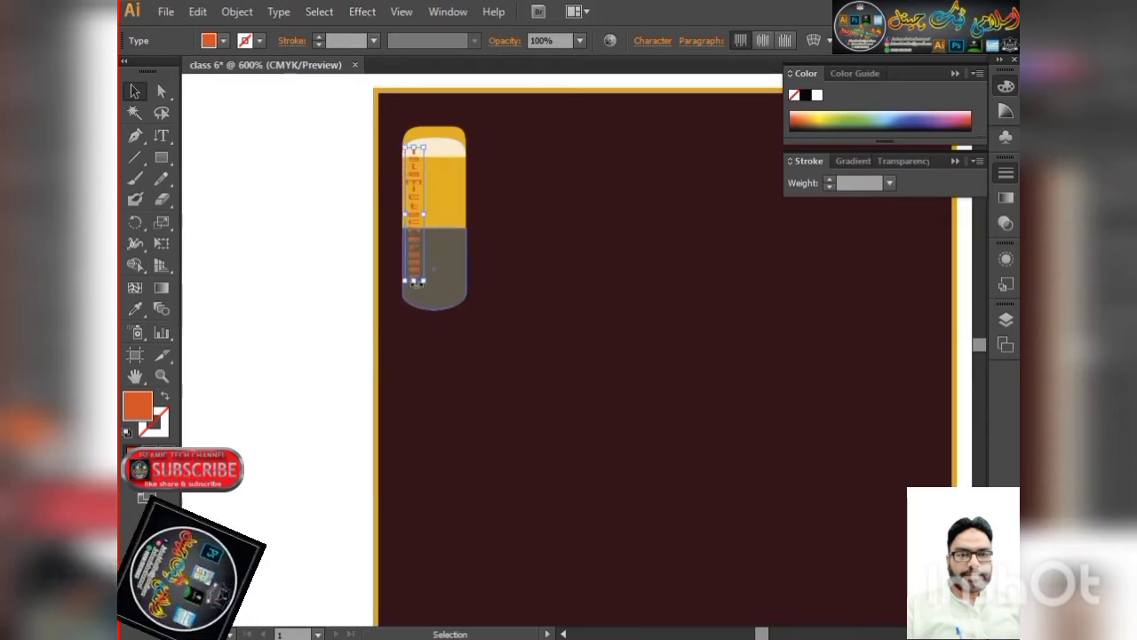
{"action": "mouse_move", "coordinate": [414, 281]}
{"action": "left_mouse_down"}
{"action": "mouse_move", "coordinate": [416, 488]}
{"action": "mouse_move", "coordinate": [423, 382]}
{"action": "left_mouse_up"}
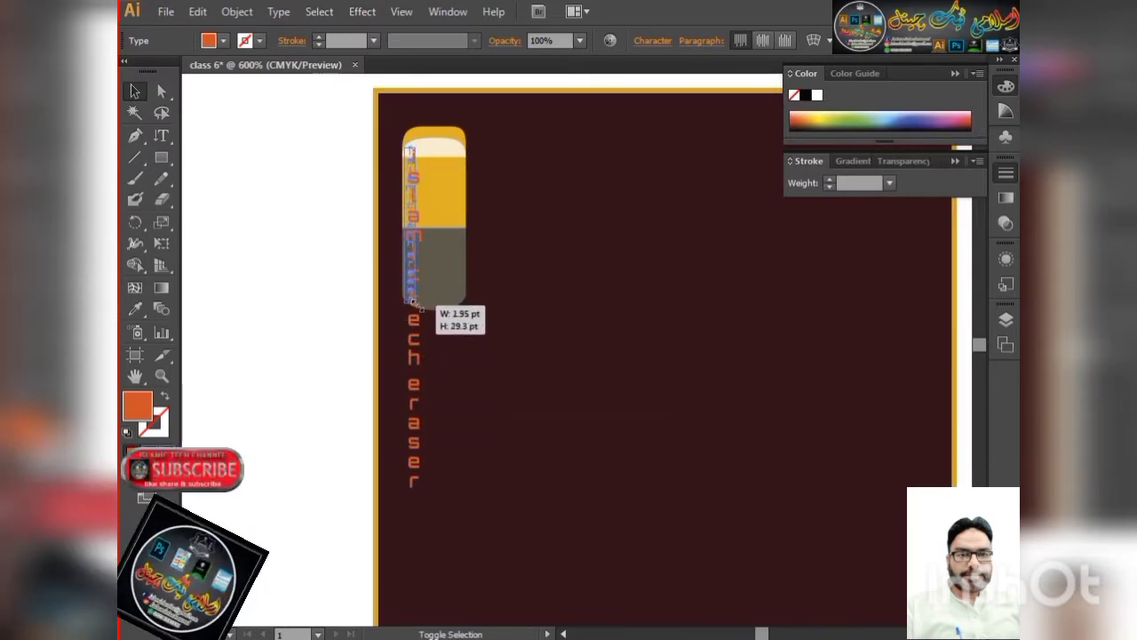
{"action": "left_click_drag", "start_coordinate": [423, 384], "coordinate": [417, 306]}
{"action": "scroll", "coordinate": [401, 196], "scroll_direction": "up", "scroll_amount": 2}
{"action": "scroll", "coordinate": [401, 195], "scroll_direction": "up", "scroll_amount": 1}
{"action": "scroll", "coordinate": [441, 217], "scroll_direction": "down", "scroll_amount": 1}
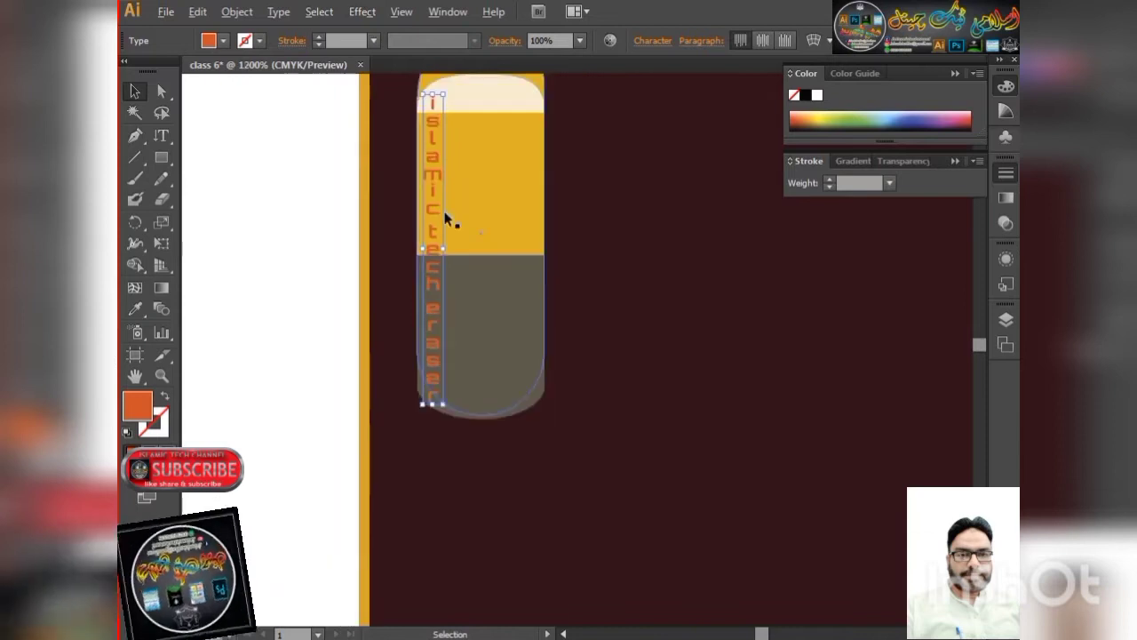
{"action": "left_click_drag", "start_coordinate": [443, 92], "coordinate": [437, 105]}
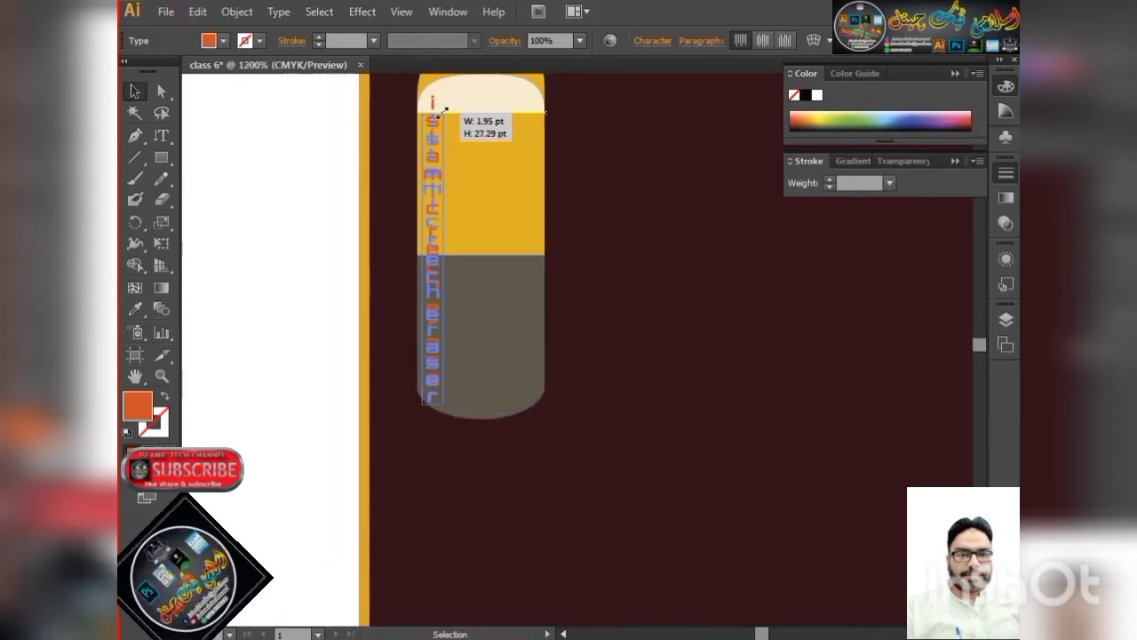
{"action": "left_click", "coordinate": [322, 168]}
Duplicate the whole eraser rightward with Ctrl+D into a row of seven
{"action": "scroll", "coordinate": [373, 201], "scroll_direction": "down", "scroll_amount": 2}
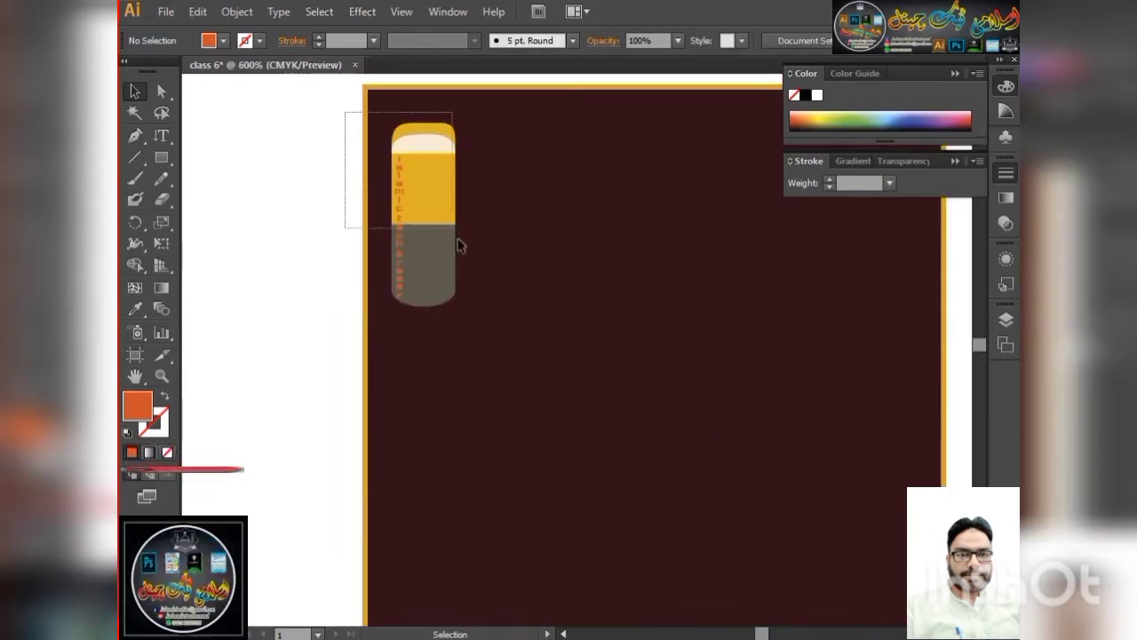
{"action": "left_click_drag", "start_coordinate": [459, 246], "coordinate": [475, 322]}
{"action": "left_click_drag", "start_coordinate": [428, 198], "coordinate": [498, 199]}
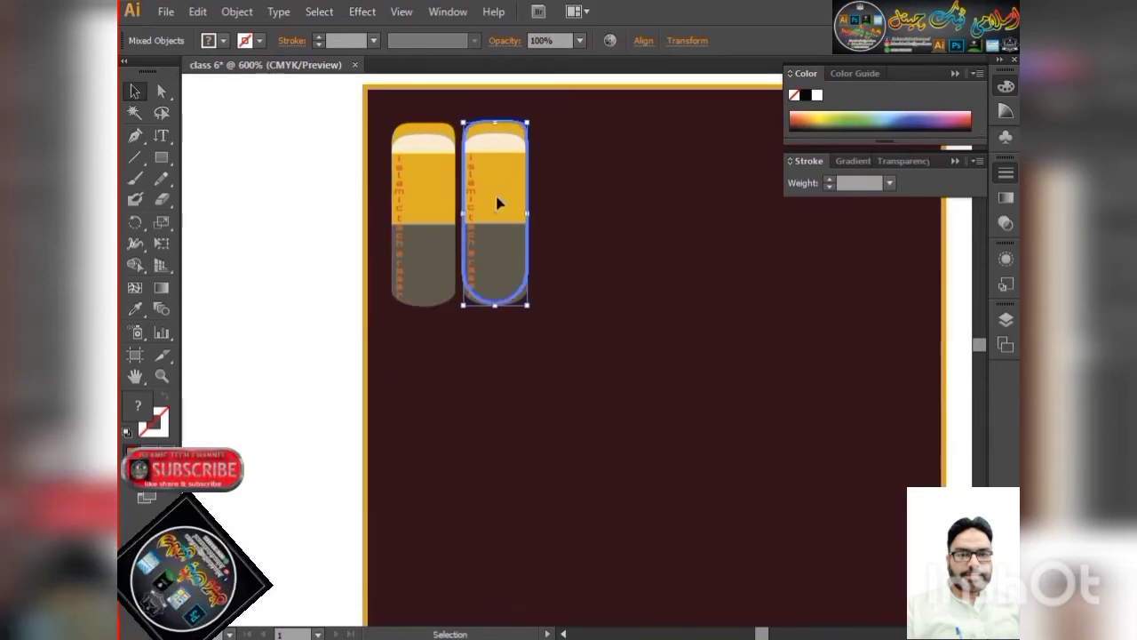
{"action": "key", "text": "ctrl+d"}
{"action": "key", "text": "ctrl+d"}
{"action": "key", "text": "ctrl+d"}
{"action": "key", "text": "ctrl+d"}
{"action": "key", "text": "ctrl+d"}
{"action": "key", "text": "ctrl+minus"}
{"action": "key", "text": "ctrl+minus"}
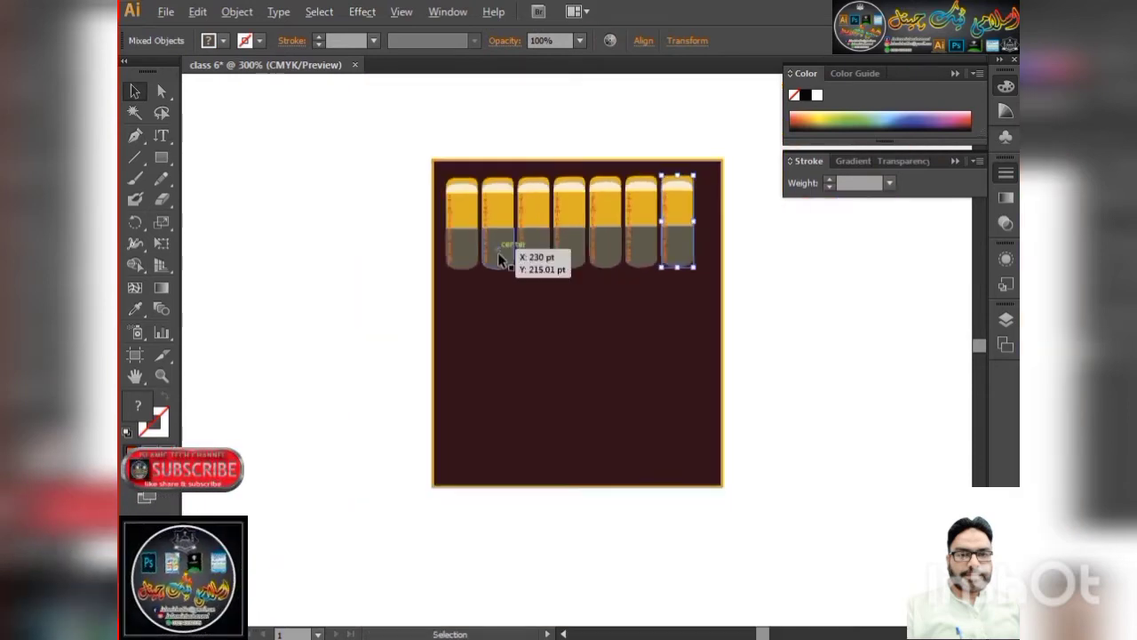
{"action": "left_click", "coordinate": [385, 240]}
{"action": "key", "text": "ctrl+plus"}
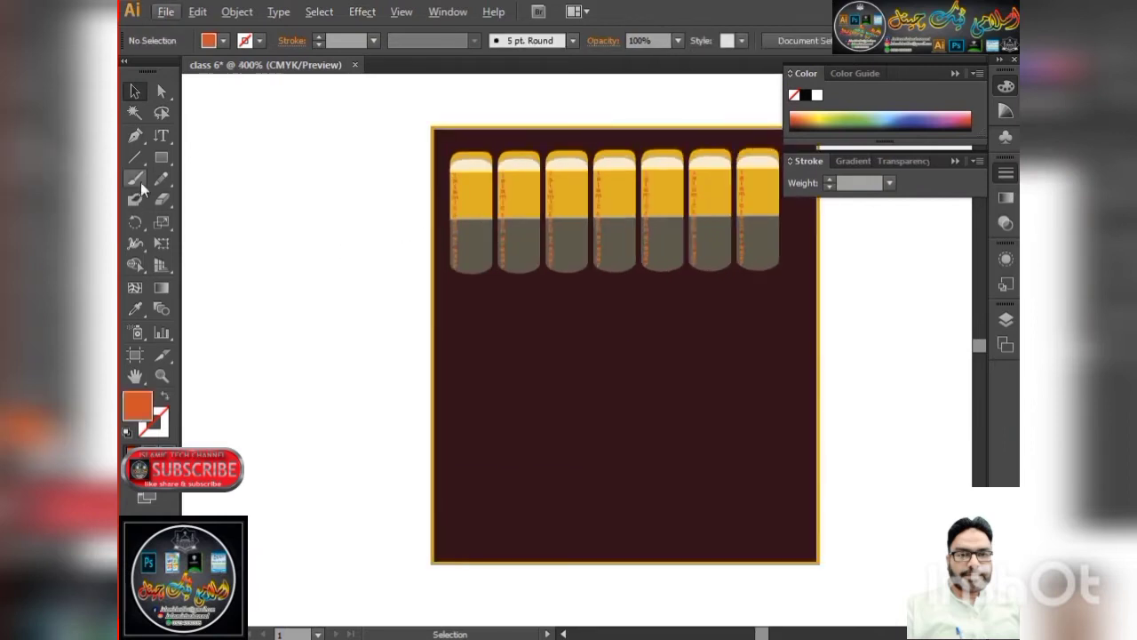
Draw a narrow gradient rounded rectangle to the left of the artboard
{"action": "left_click_drag", "start_coordinate": [160, 157], "coordinate": [219, 178]}
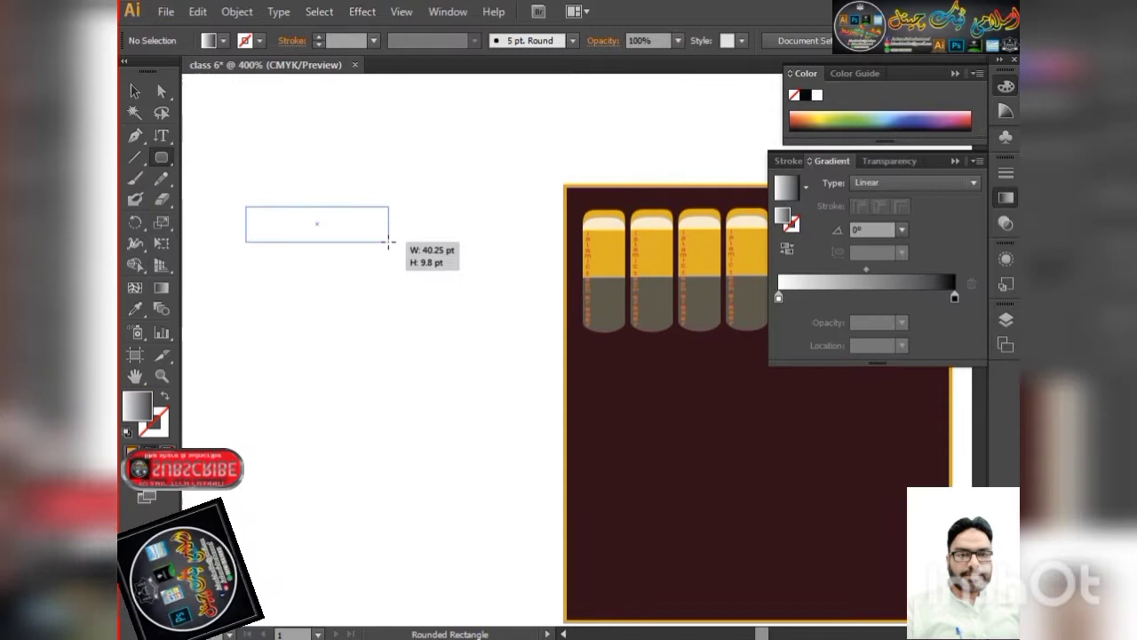
{"action": "left_click_drag", "start_coordinate": [246, 207], "coordinate": [391, 245]}
{"action": "key", "text": "Up"}
{"action": "key", "text": "Up"}
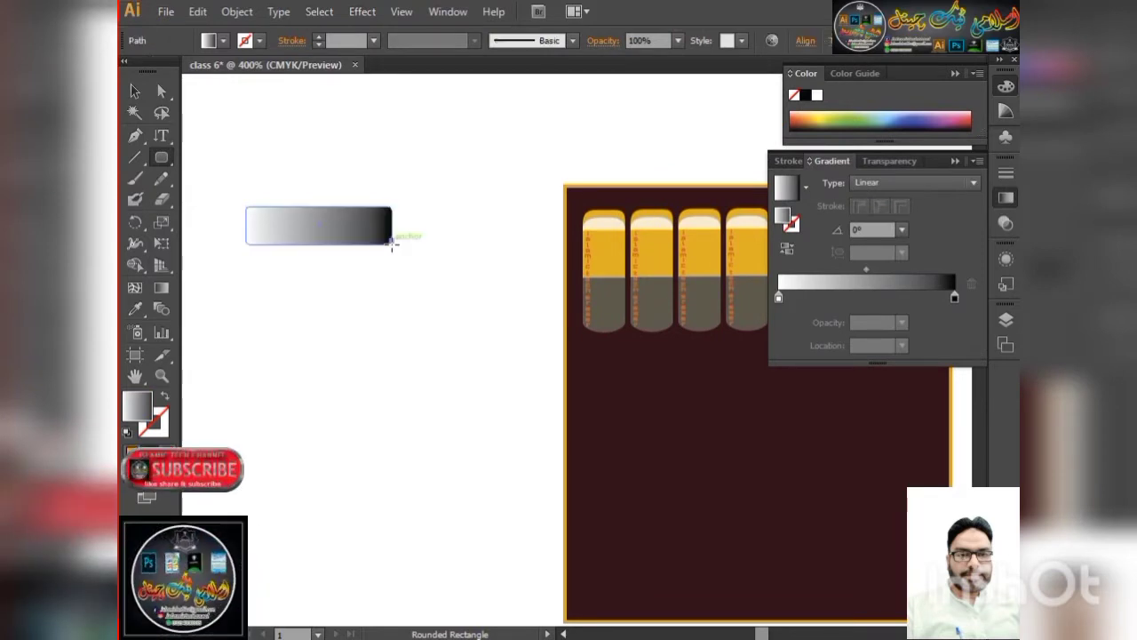
{"action": "left_click", "coordinate": [133, 90]}
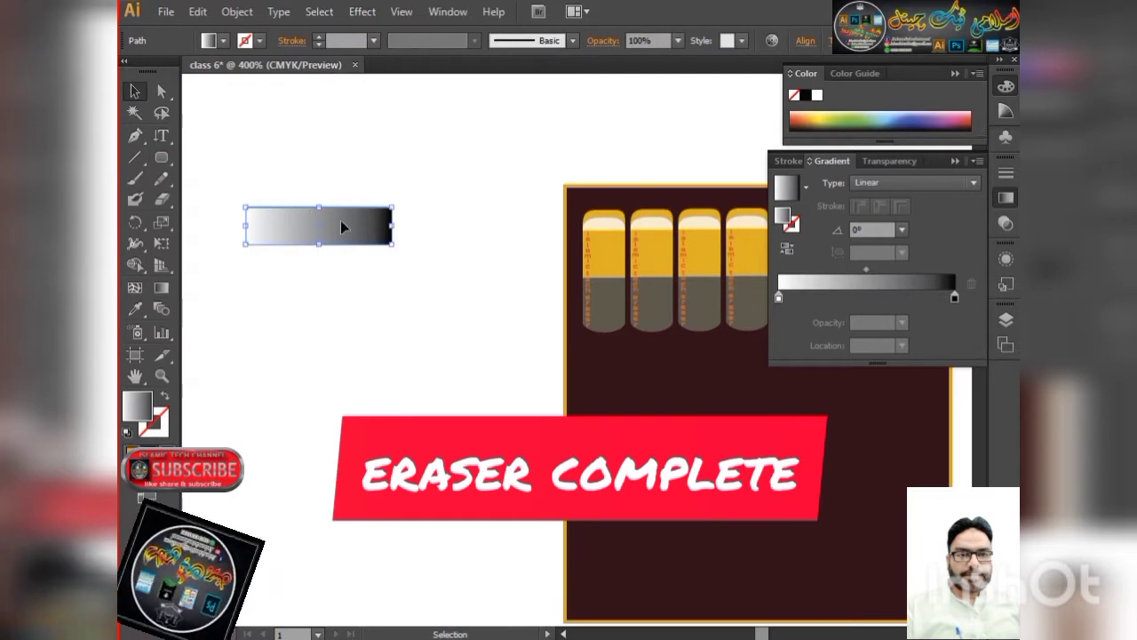
{"action": "mouse_move", "coordinate": [394, 226]}
{"action": "left_mouse_down"}
{"action": "mouse_move", "coordinate": [315, 224]}
{"action": "mouse_move", "coordinate": [355, 235]}
{"action": "mouse_move", "coordinate": [321, 238]}
{"action": "left_mouse_up"}
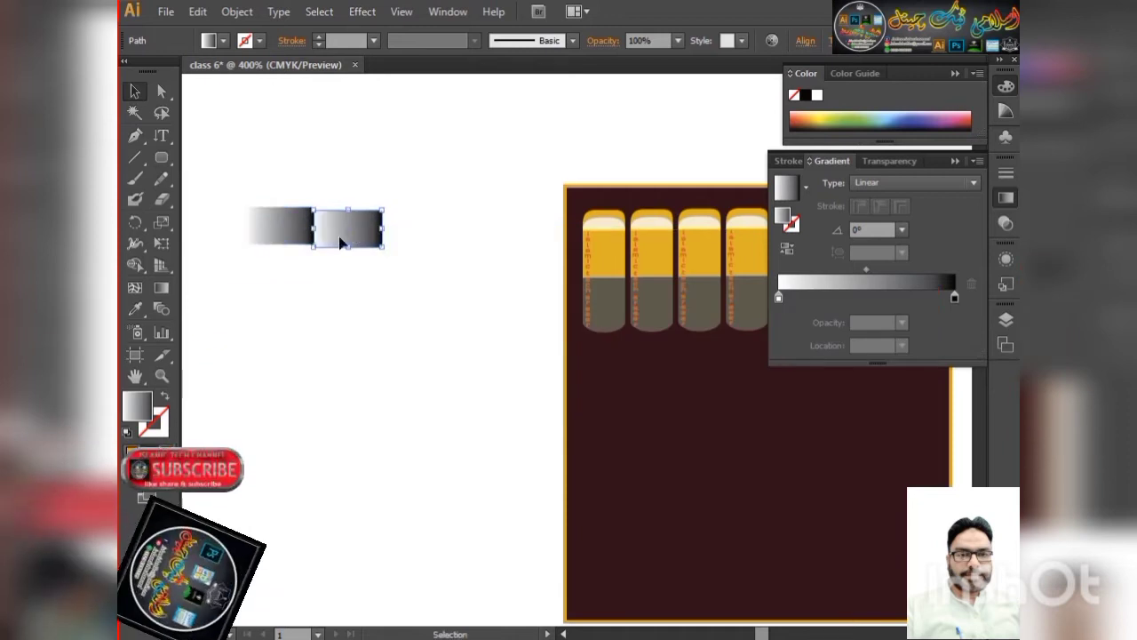
Align the two gradient rectangles on their vertical centres
{"action": "scroll", "coordinate": [322, 239], "scroll_direction": "up", "scroll_amount": 2}
{"action": "left_click", "coordinate": [284, 189], "text": "shift"}
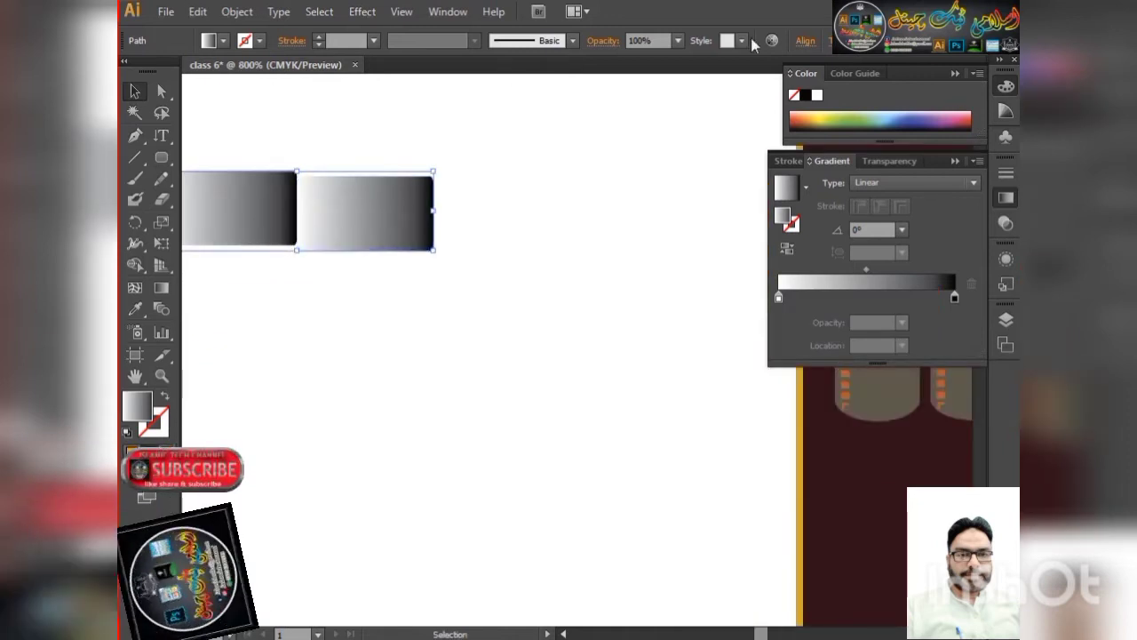
{"action": "left_click", "coordinate": [804, 41]}
{"action": "left_click", "coordinate": [750, 86]}
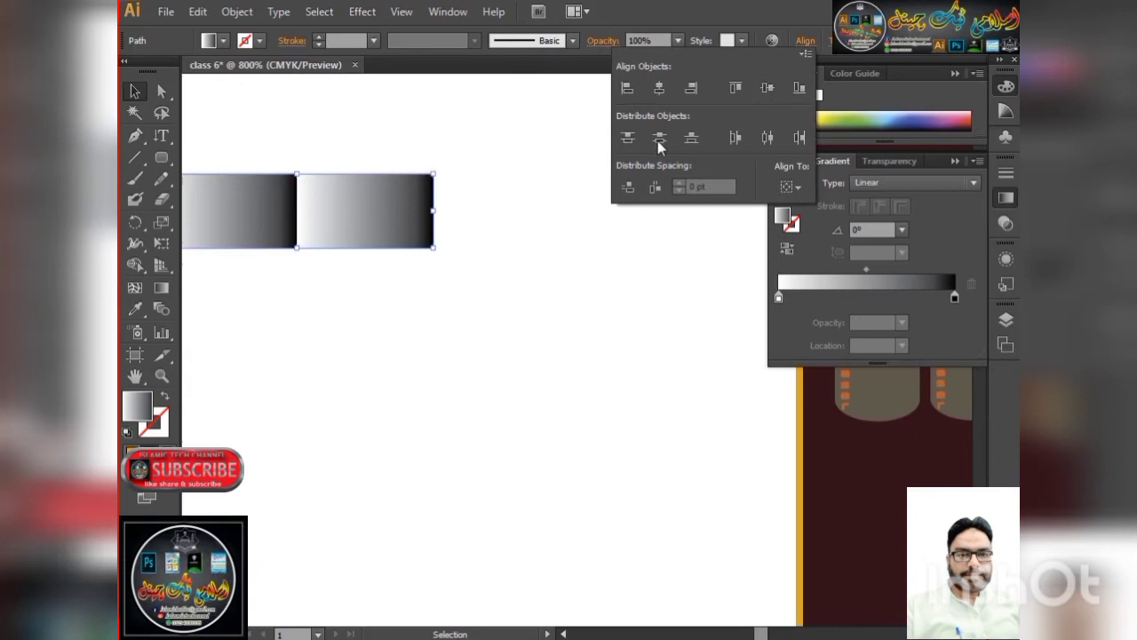
{"action": "left_click", "coordinate": [455, 171]}
{"action": "scroll", "coordinate": [373, 204], "scroll_direction": "down", "scroll_amount": 1}
{"action": "left_click", "coordinate": [292, 207]}
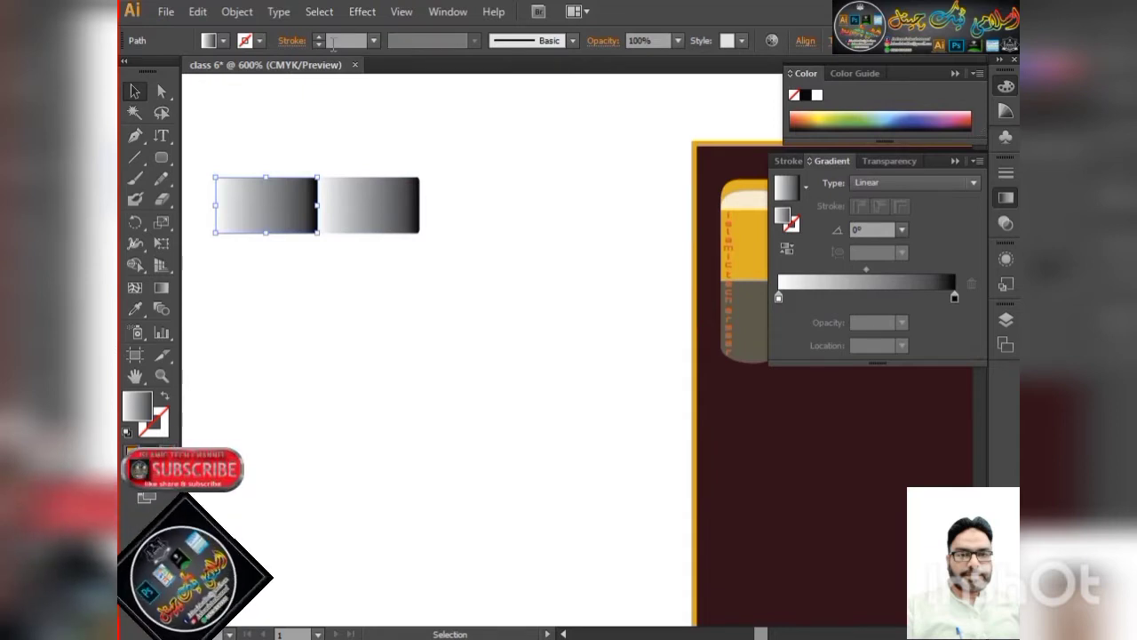
Set the left rectangle's gradient stops to dark brown and light brown
{"action": "left_click", "coordinate": [778, 298]}
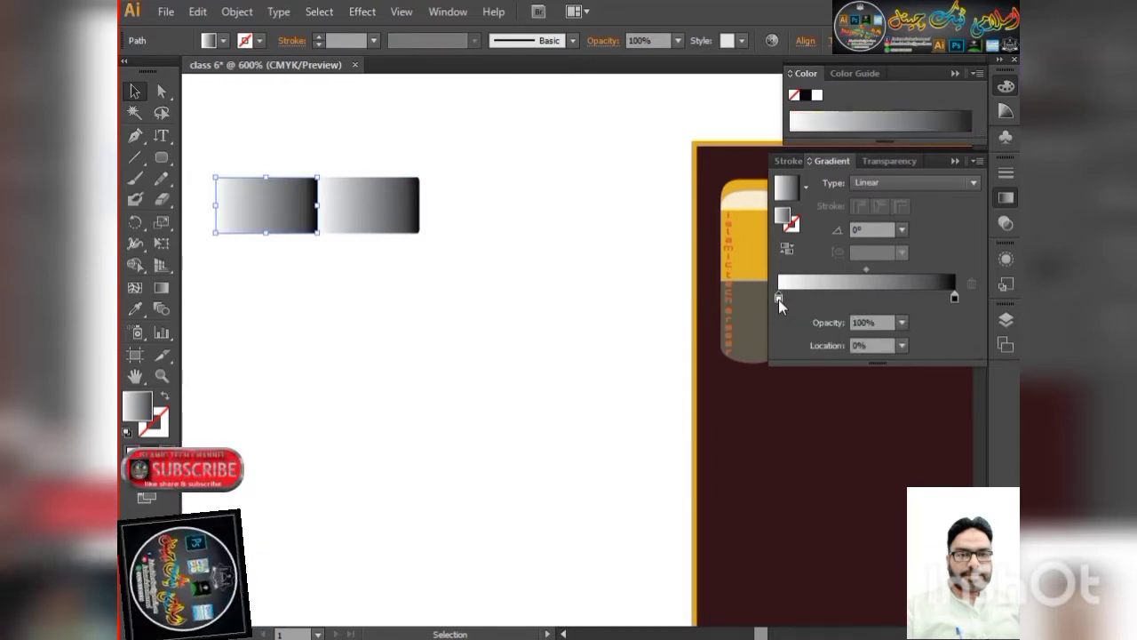
{"action": "double_click", "coordinate": [778, 299]}
{"action": "left_click", "coordinate": [727, 394]}
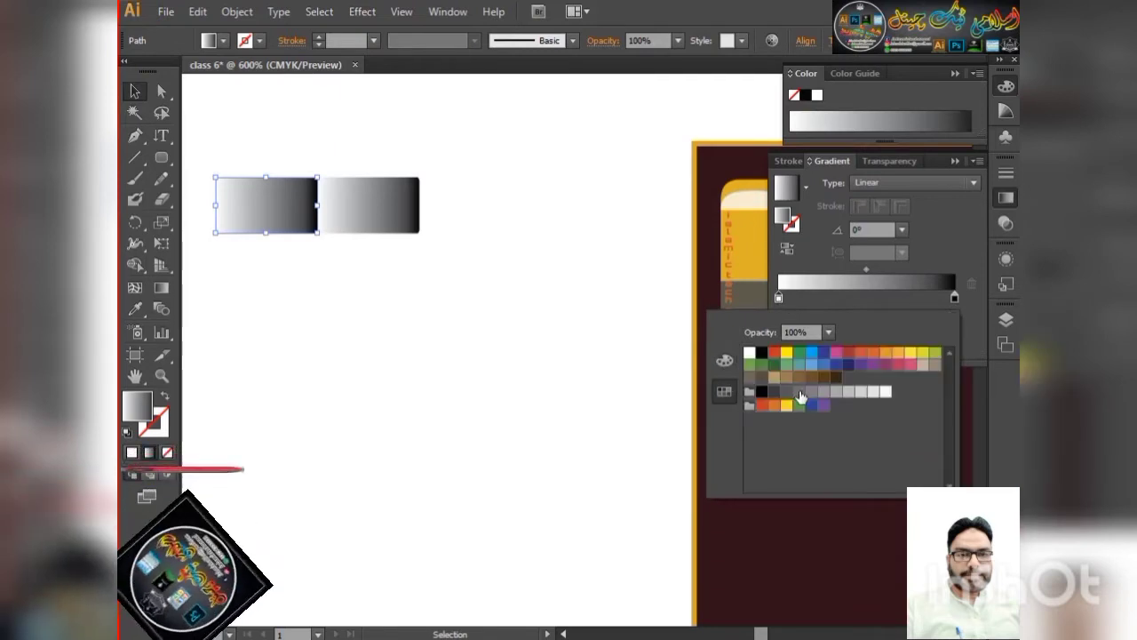
{"action": "left_click", "coordinate": [774, 377]}
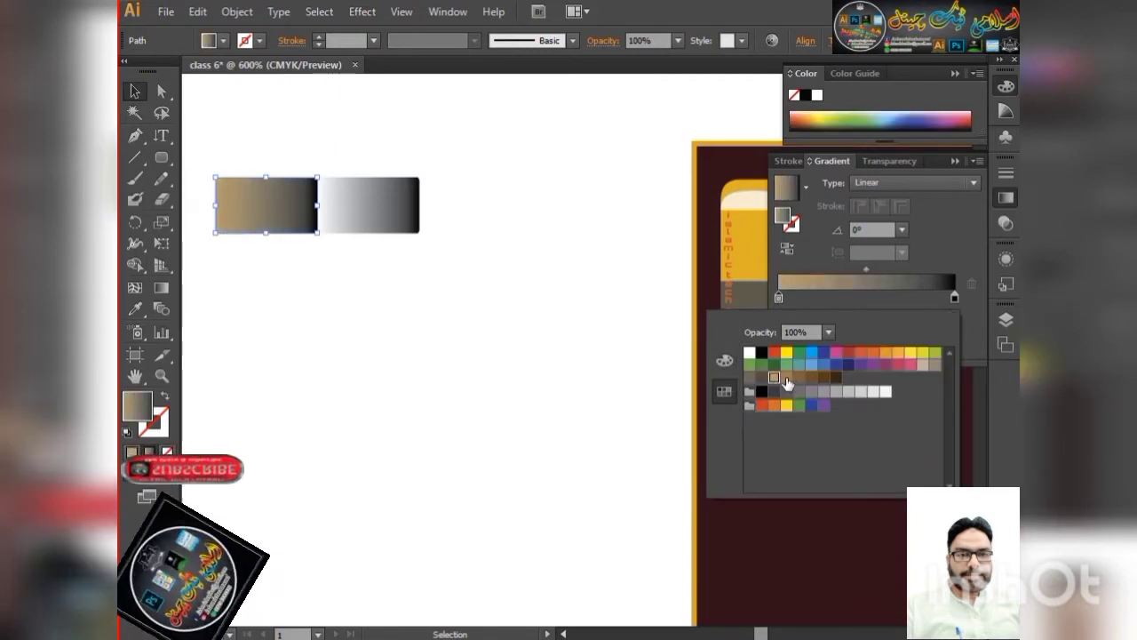
{"action": "left_click", "coordinate": [836, 378]}
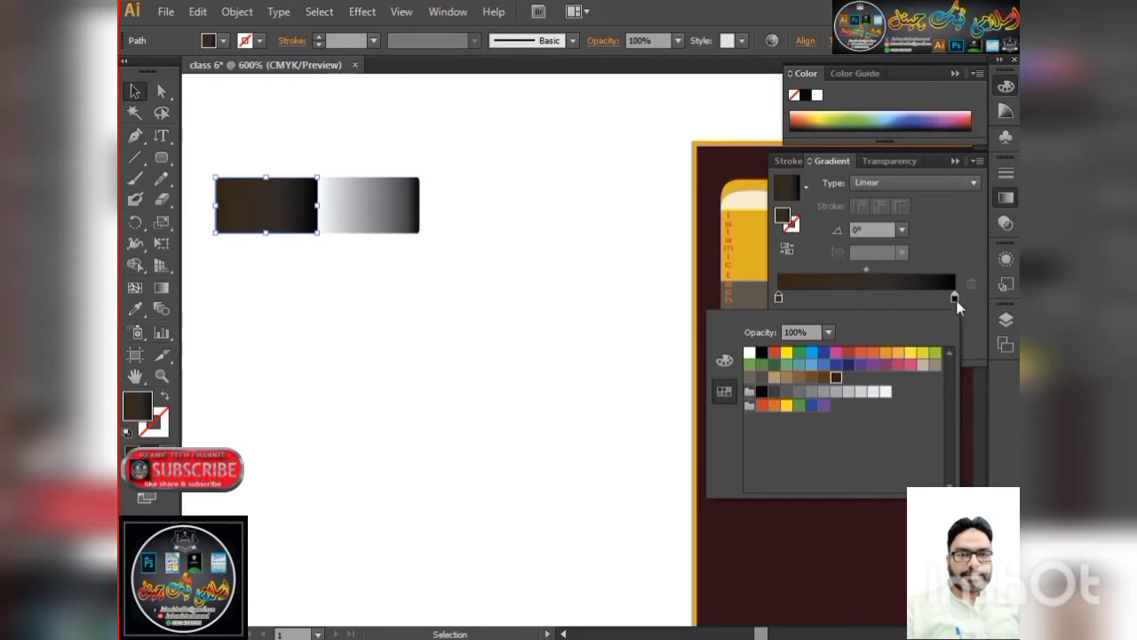
{"action": "left_click", "coordinate": [956, 298]}
{"action": "double_click", "coordinate": [955, 299]}
{"action": "left_click", "coordinate": [955, 299]}
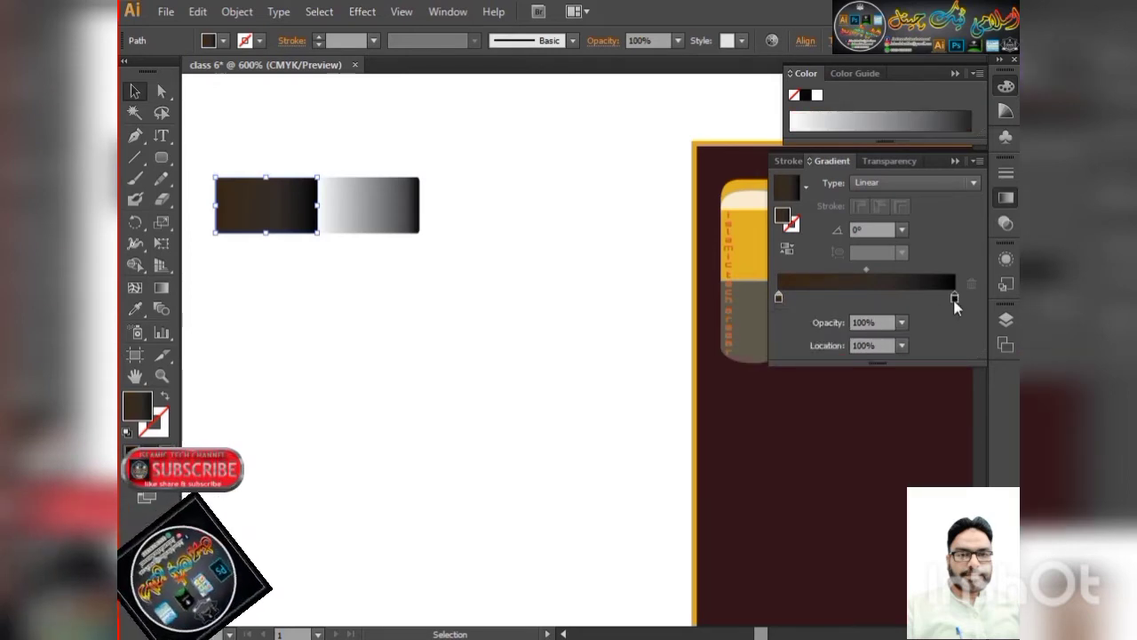
{"action": "double_click", "coordinate": [955, 299]}
{"action": "left_click", "coordinate": [784, 380]}
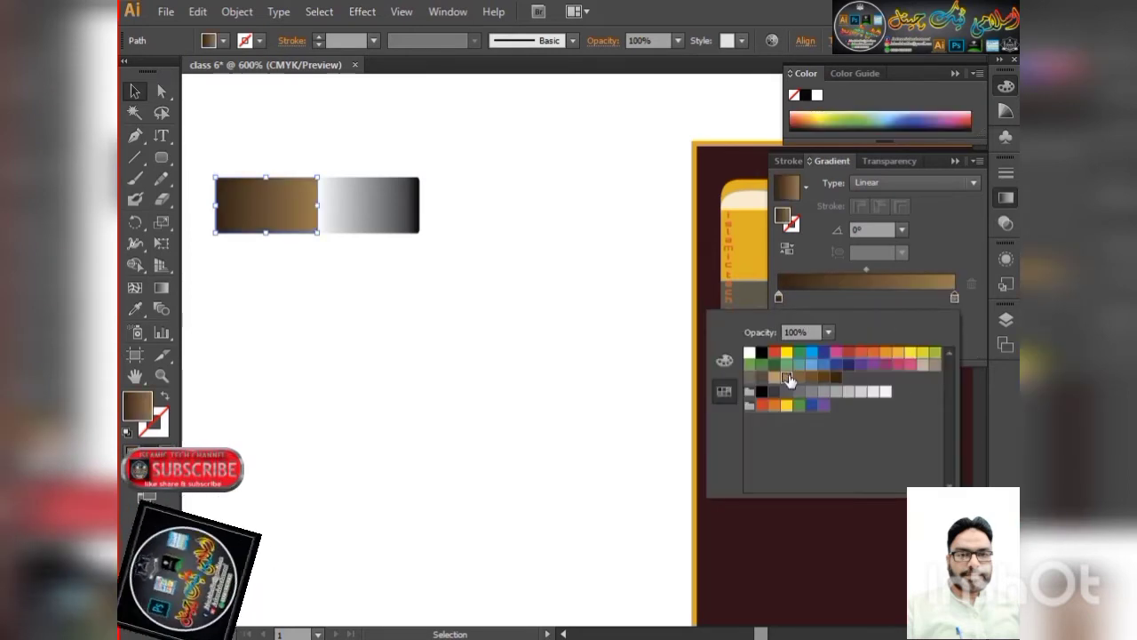
Add a third brown stop, adjust the midpoint, and set the gradient angle to 90°
{"action": "left_click", "coordinate": [888, 228]}
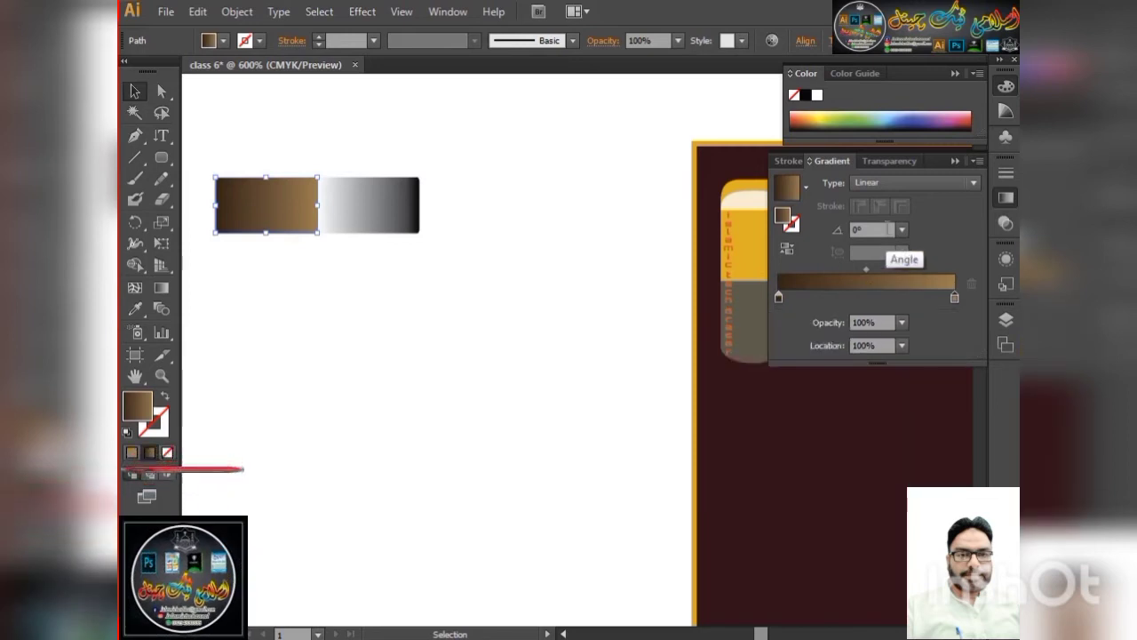
{"action": "type", "text": "40"}
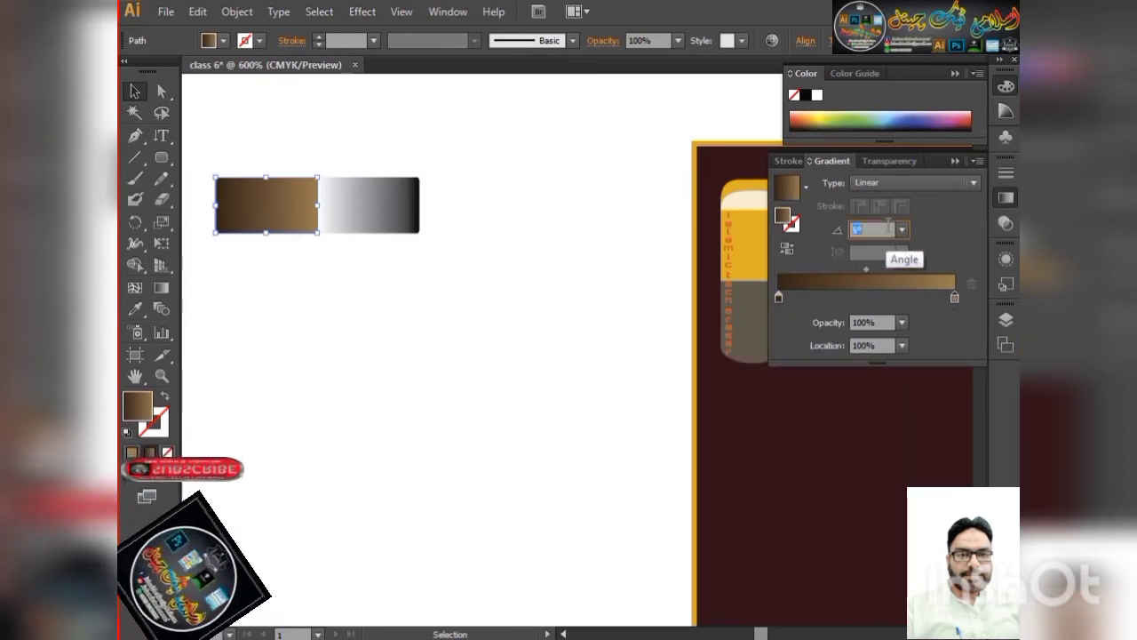
{"action": "type", "text": "57"}
{"action": "key", "text": "Return"}
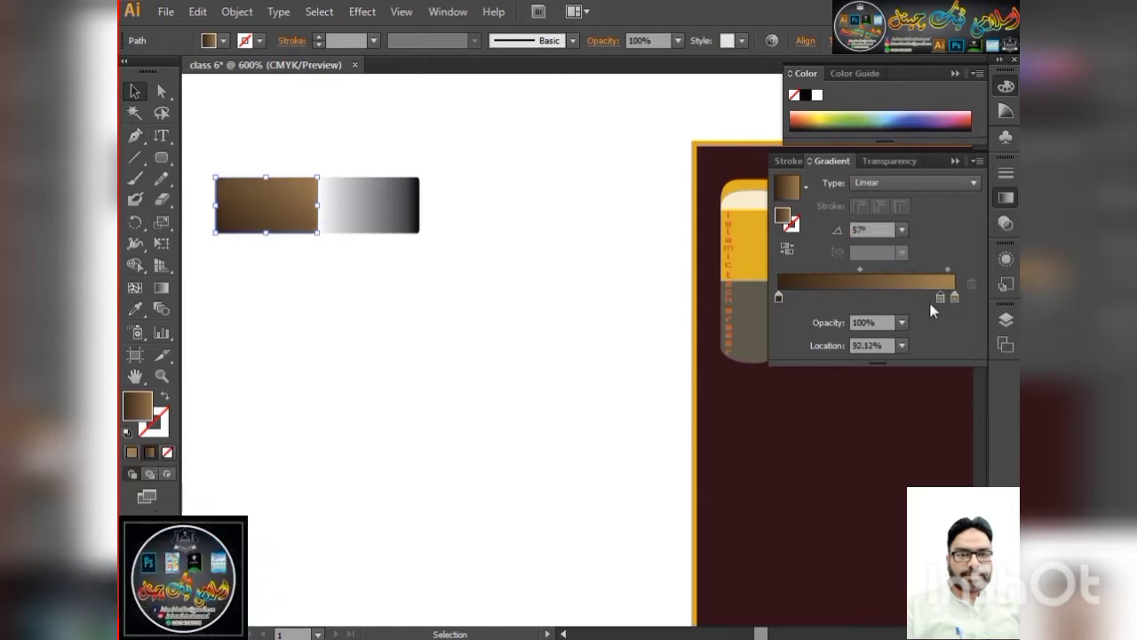
{"action": "mouse_move", "coordinate": [939, 299]}
{"action": "left_mouse_down"}
{"action": "mouse_move", "coordinate": [834, 299]}
{"action": "mouse_move", "coordinate": [880, 298]}
{"action": "left_mouse_up"}
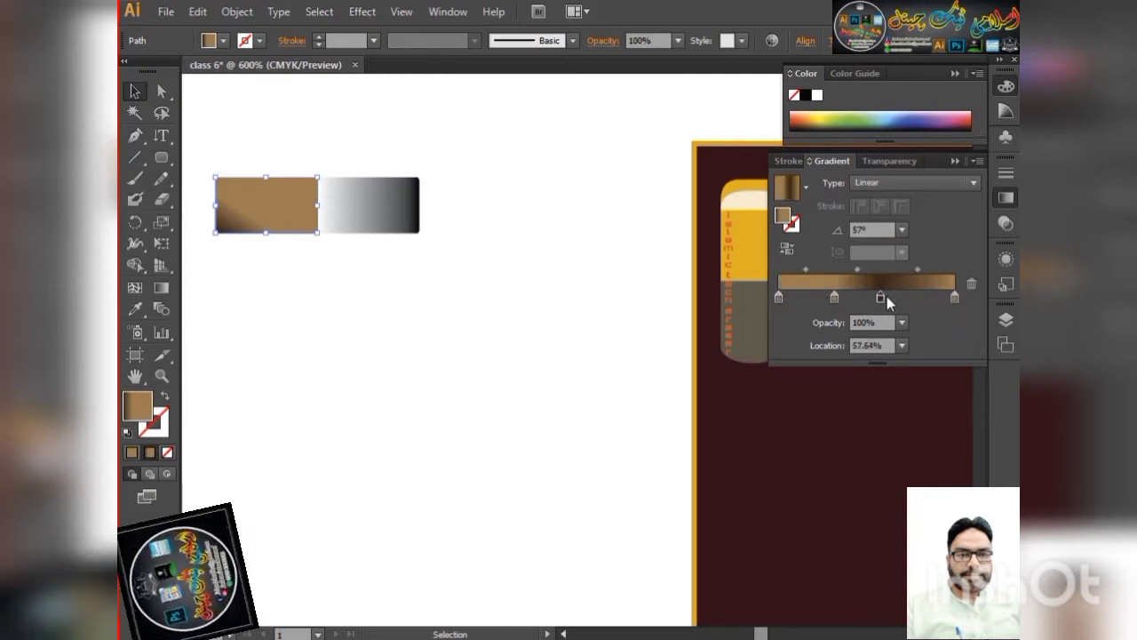
{"action": "left_click", "coordinate": [927, 298]}
{"action": "left_click", "coordinate": [927, 298]}
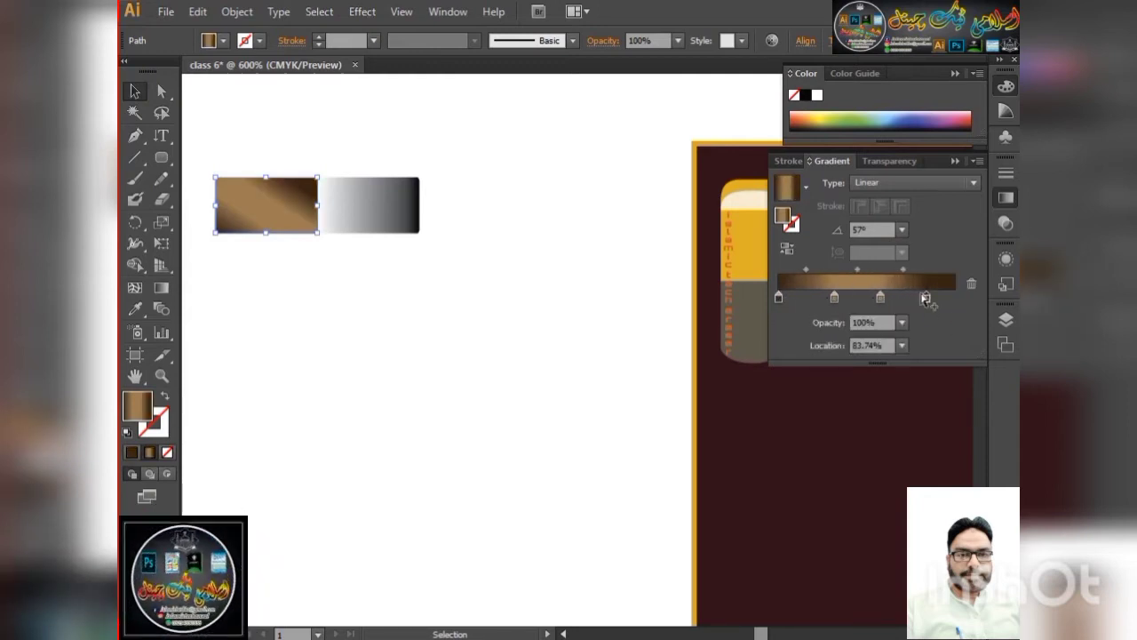
{"action": "mouse_move", "coordinate": [927, 298]}
{"action": "left_mouse_down"}
{"action": "mouse_move", "coordinate": [952, 298]}
{"action": "mouse_move", "coordinate": [896, 269]}
{"action": "left_mouse_up"}
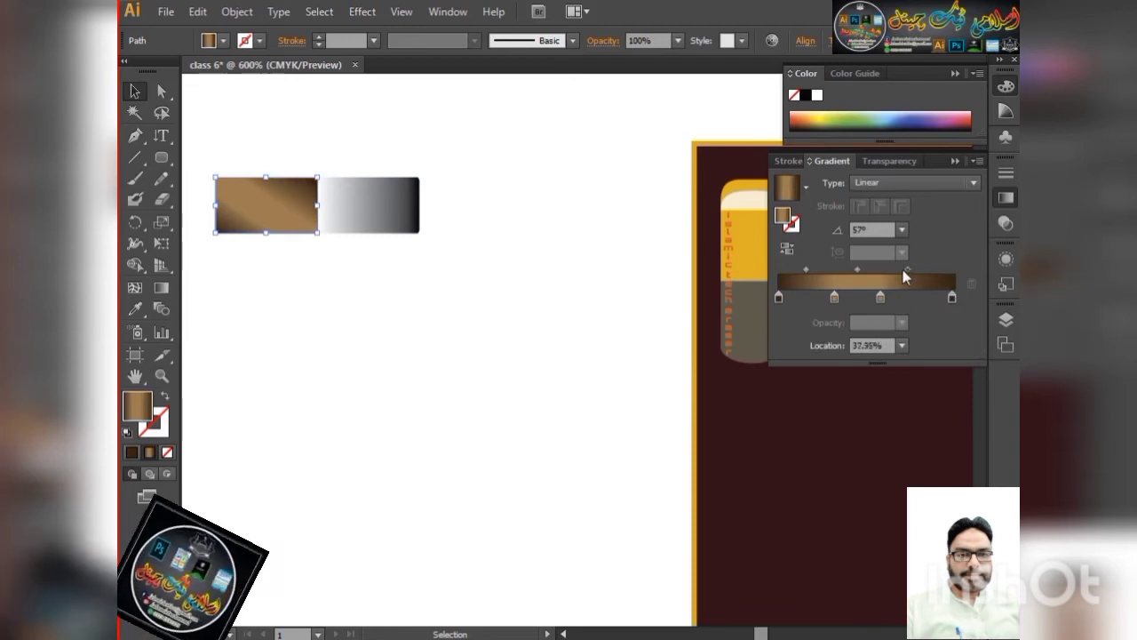
{"action": "left_click_drag", "start_coordinate": [806, 269], "coordinate": [821, 269]}
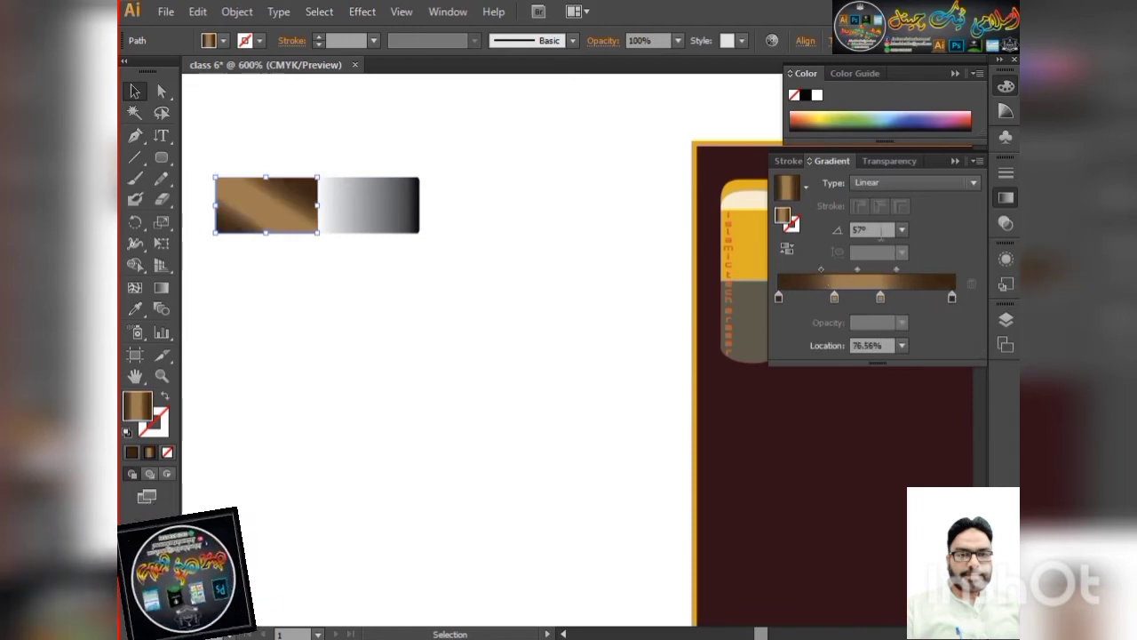
{"action": "type", "text": "90"}
{"action": "key", "text": "Return"}
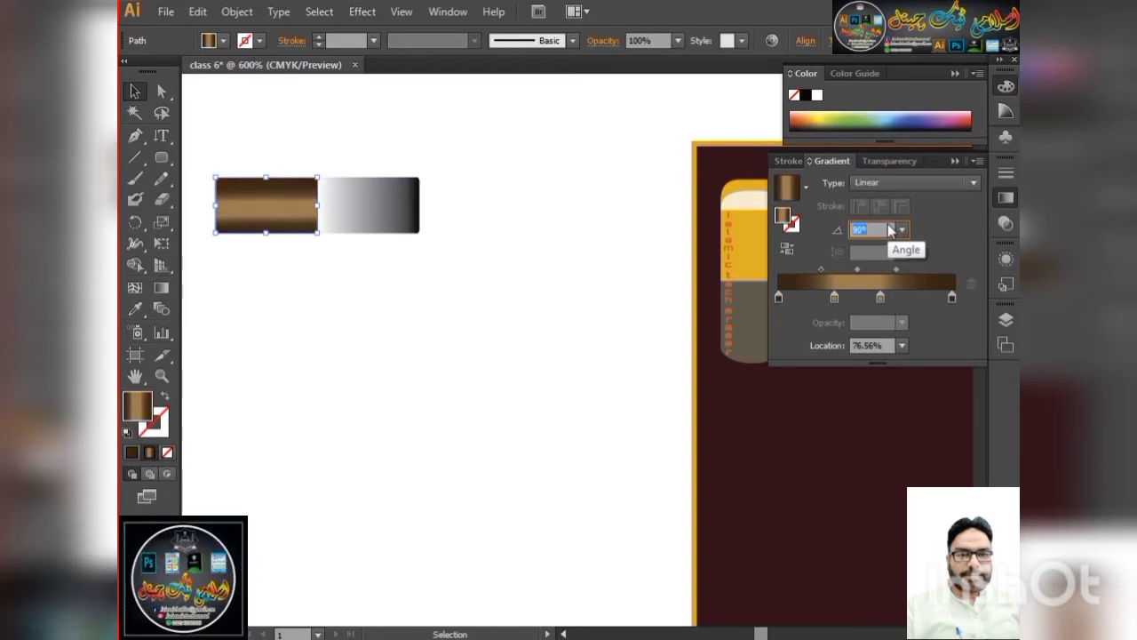
Add stops near 71% and 80% for striped bands, then zoom in to 1200%
{"action": "mouse_move", "coordinate": [834, 297]}
{"action": "left_mouse_down"}
{"action": "mouse_move", "coordinate": [794, 297]}
{"action": "mouse_move", "coordinate": [829, 297]}
{"action": "left_mouse_up"}
{"action": "left_click", "coordinate": [778, 298]}
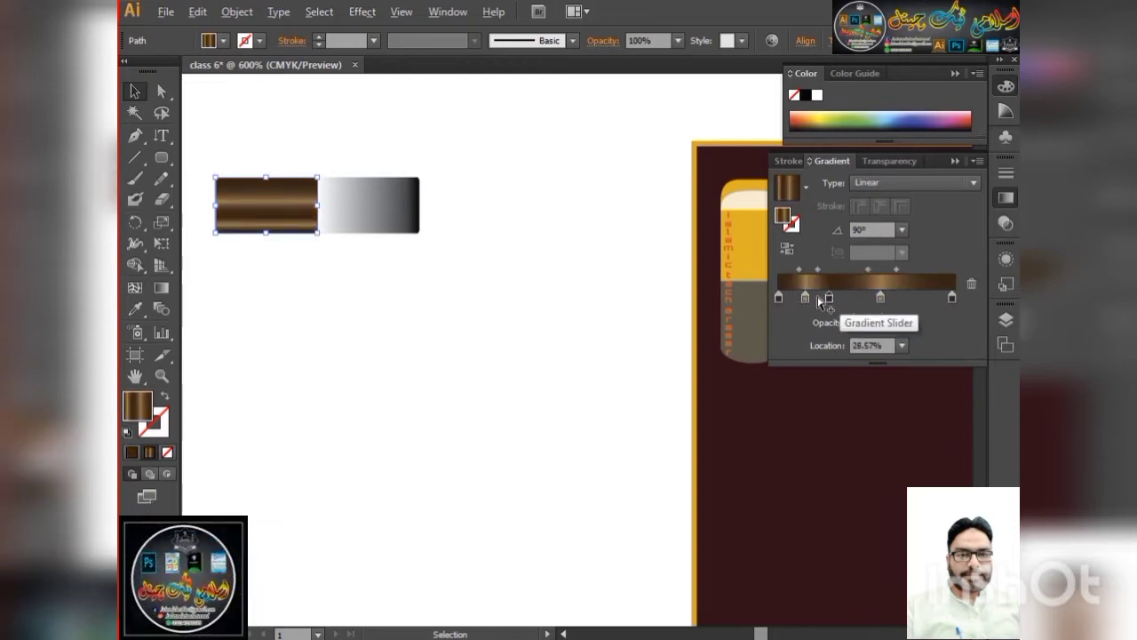
{"action": "left_click", "coordinate": [921, 298]}
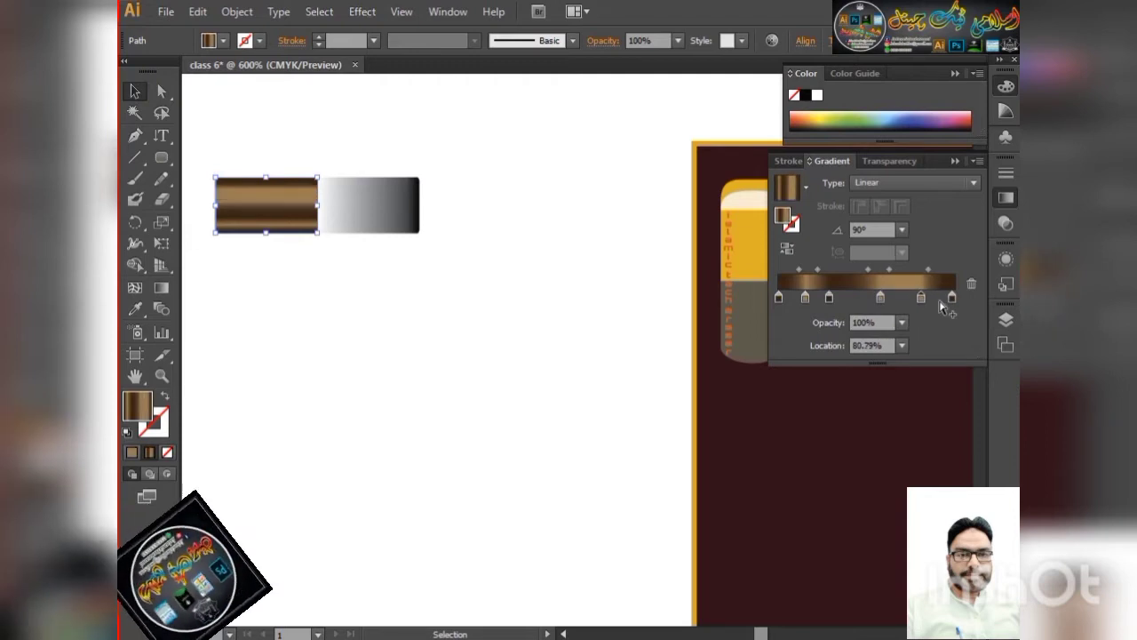
{"action": "left_click", "coordinate": [904, 299]}
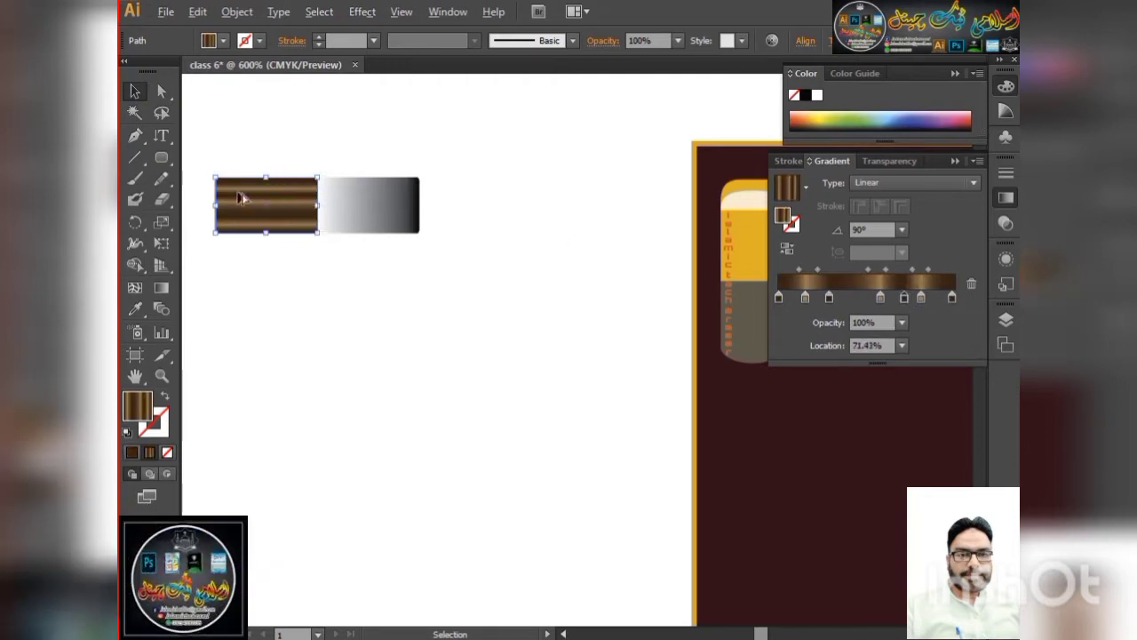
{"action": "scroll", "coordinate": [241, 197], "scroll_direction": "up", "scroll_amount": 2}
{"action": "scroll", "coordinate": [266, 210], "scroll_direction": "up", "scroll_amount": 1}
{"action": "scroll", "coordinate": [284, 216], "scroll_direction": "down", "scroll_amount": 1}
{"action": "scroll", "coordinate": [343, 259], "scroll_direction": "down", "scroll_amount": 2}
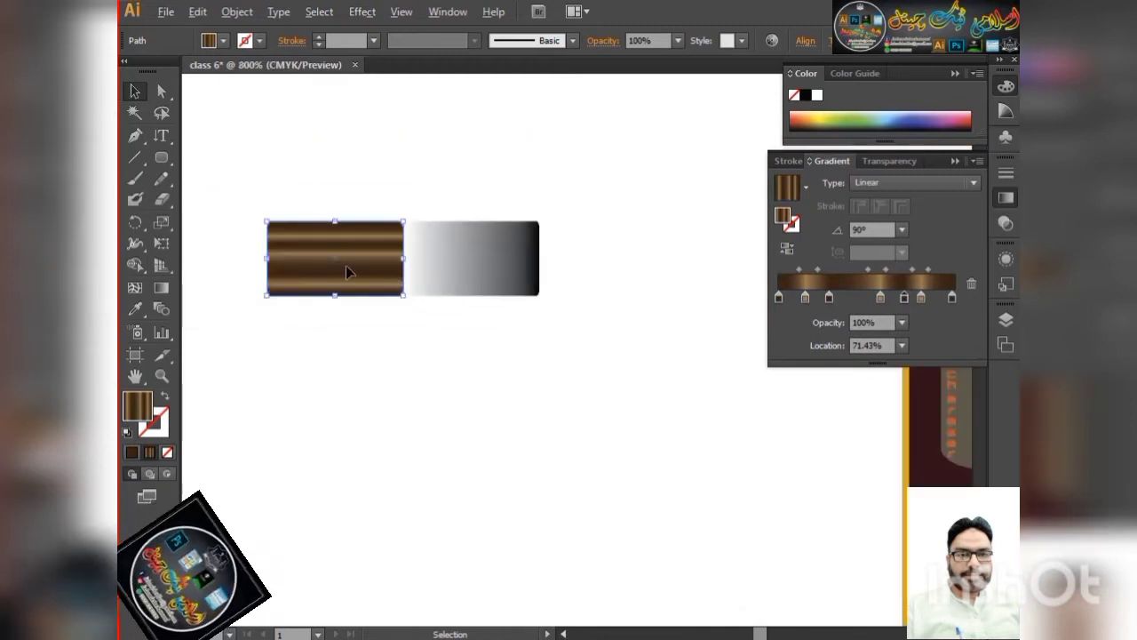
{"action": "scroll", "coordinate": [277, 252], "scroll_direction": "up", "scroll_amount": 3}
{"action": "scroll", "coordinate": [293, 262], "scroll_direction": "down", "scroll_amount": 2}
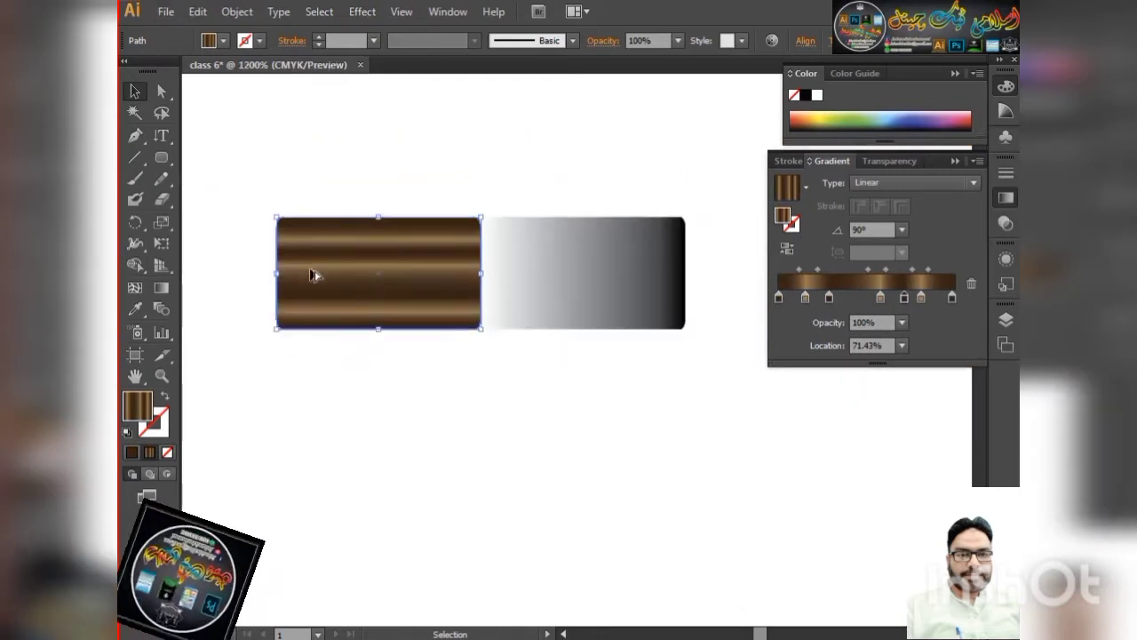
Recolour the grey rectangle's gradient stops to near-black and a lighter grey
{"action": "left_click", "coordinate": [586, 283]}
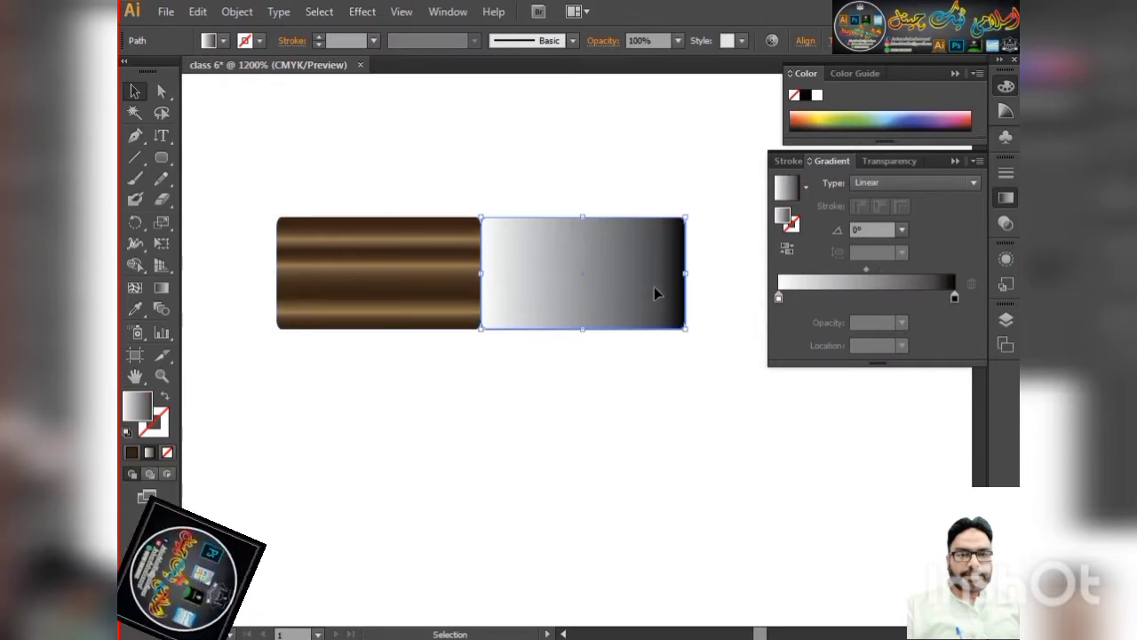
{"action": "double_click", "coordinate": [779, 297]}
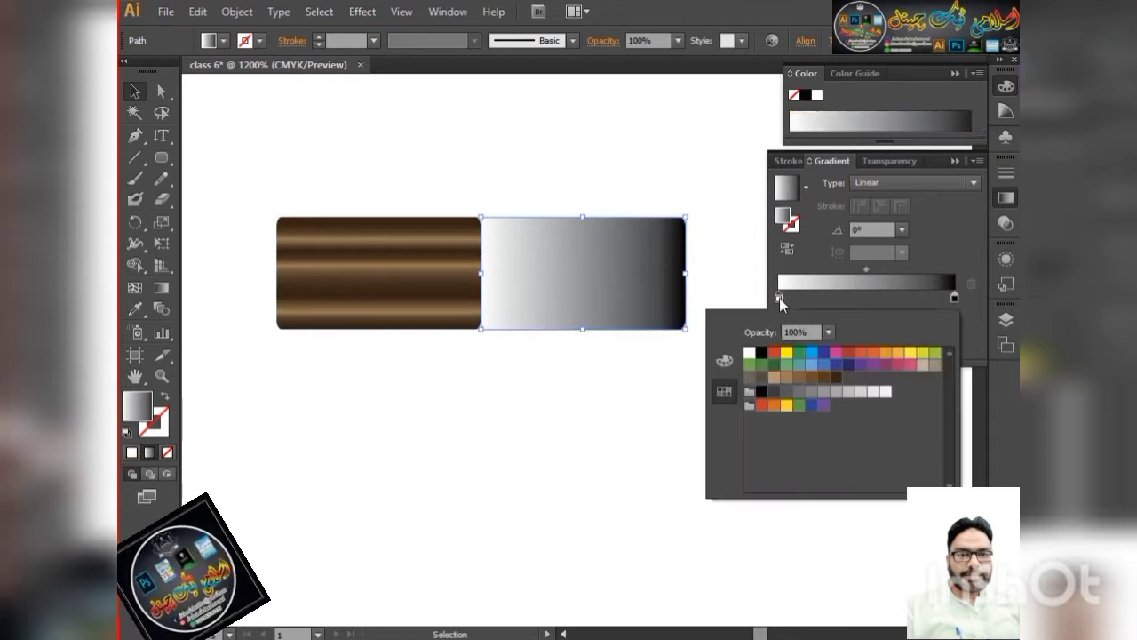
{"action": "left_click", "coordinate": [775, 392]}
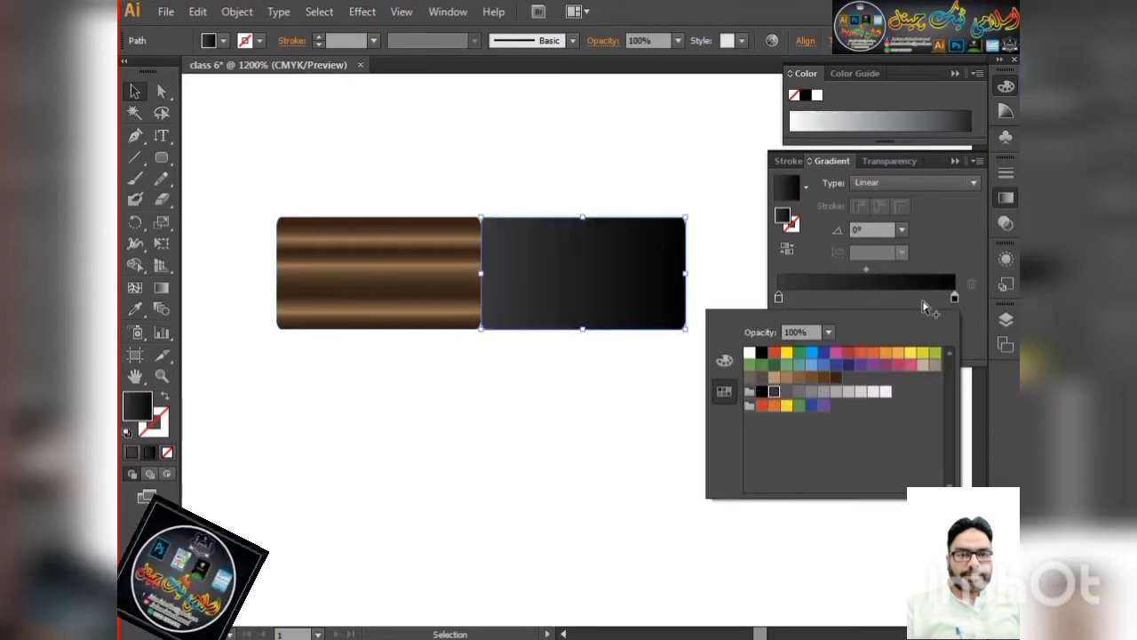
{"action": "double_click", "coordinate": [954, 298]}
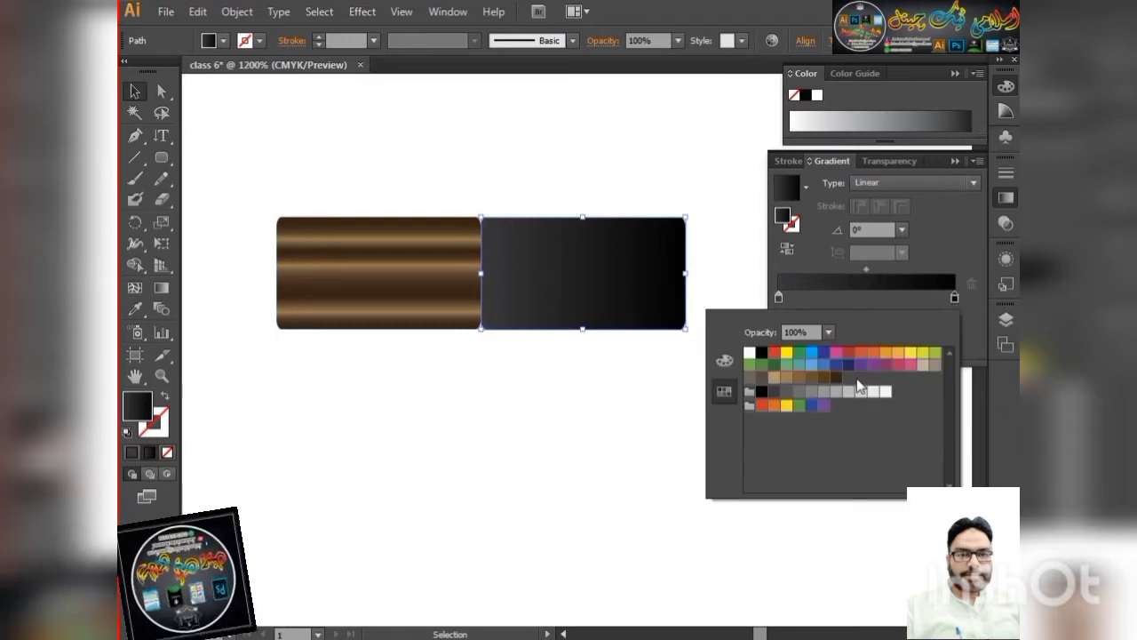
{"action": "left_click", "coordinate": [791, 394]}
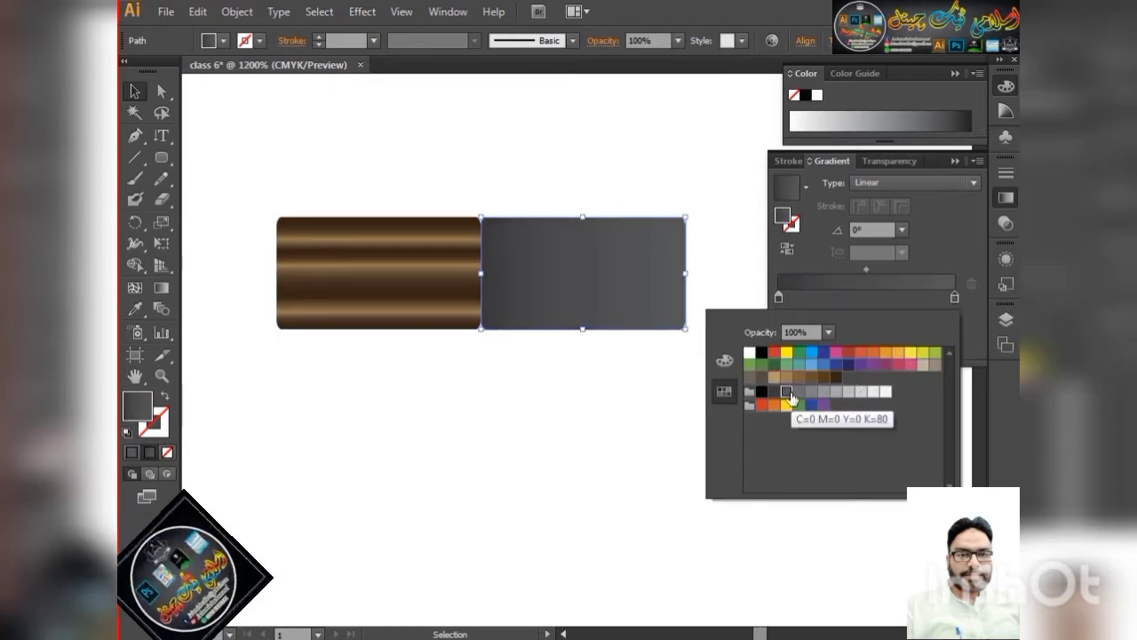
{"action": "left_click", "coordinate": [786, 393]}
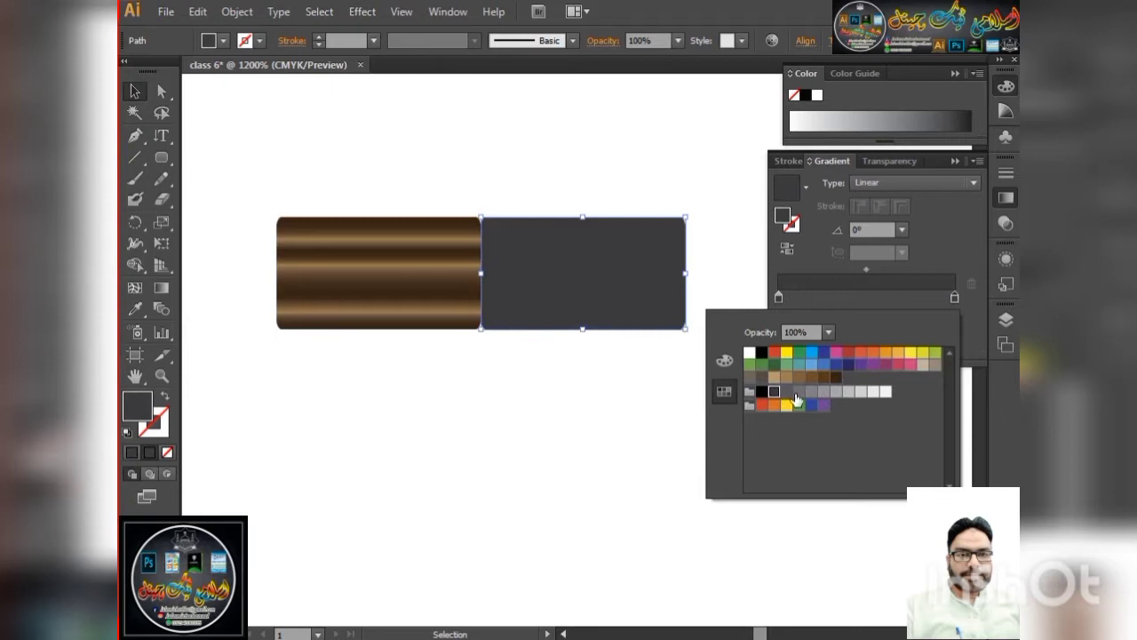
{"action": "left_click", "coordinate": [798, 394]}
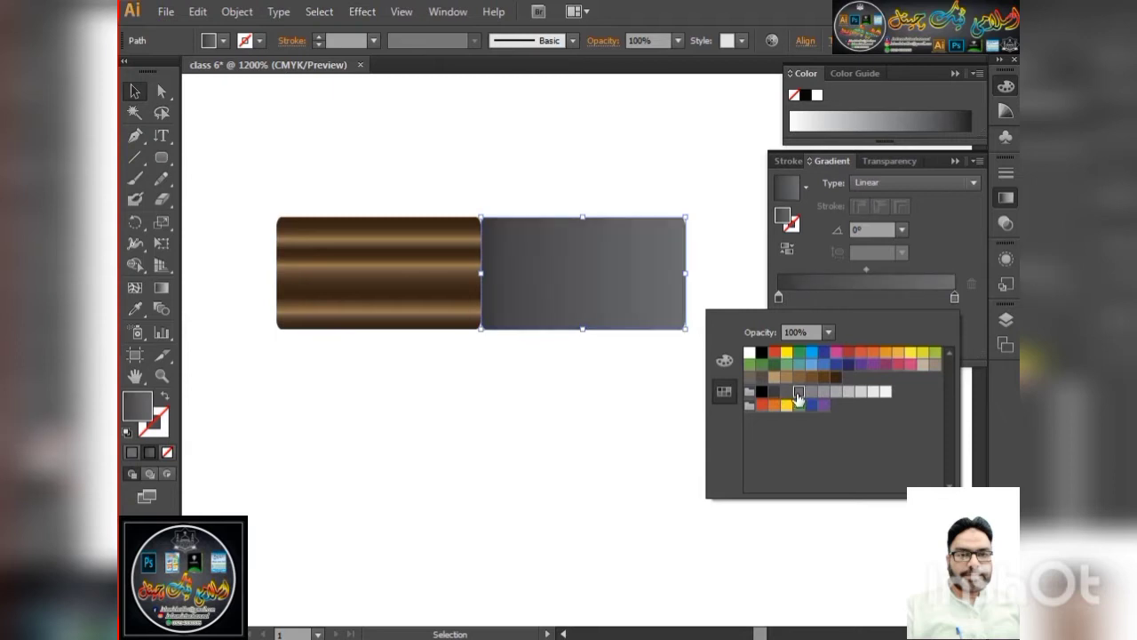
{"action": "left_click", "coordinate": [955, 302]}
Add grey gradient stops near 70%, 13% and 33% along the slider
{"action": "left_click", "coordinate": [903, 298]}
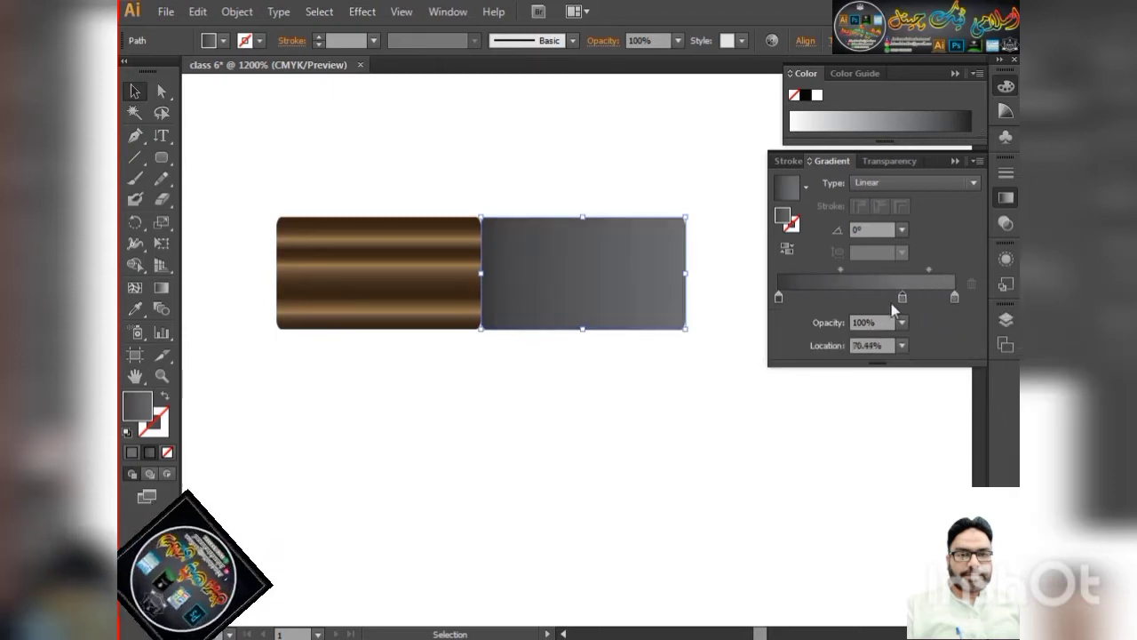
{"action": "mouse_move", "coordinate": [902, 298]}
{"action": "left_mouse_down"}
{"action": "mouse_move", "coordinate": [827, 298]}
{"action": "mouse_move", "coordinate": [927, 303]}
{"action": "mouse_move", "coordinate": [886, 298]}
{"action": "left_mouse_up"}
{"action": "left_click", "coordinate": [801, 299]}
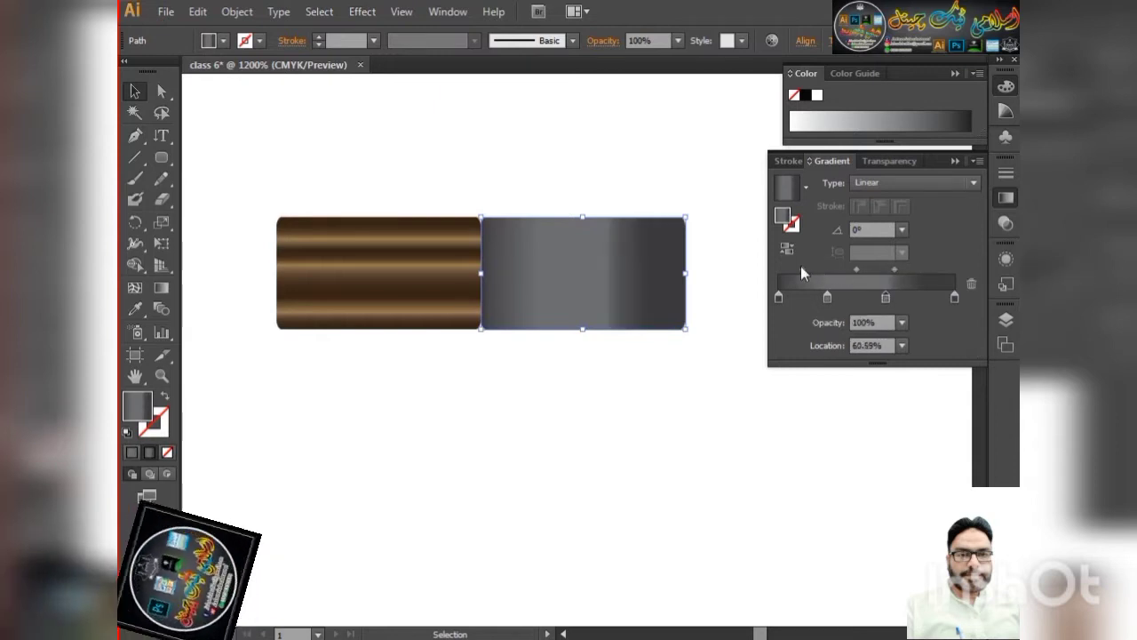
{"action": "left_click", "coordinate": [828, 298]}
{"action": "mouse_move", "coordinate": [827, 299]}
{"action": "left_mouse_down"}
{"action": "mouse_move", "coordinate": [838, 298]}
{"action": "mouse_move", "coordinate": [839, 276]}
{"action": "left_mouse_up"}
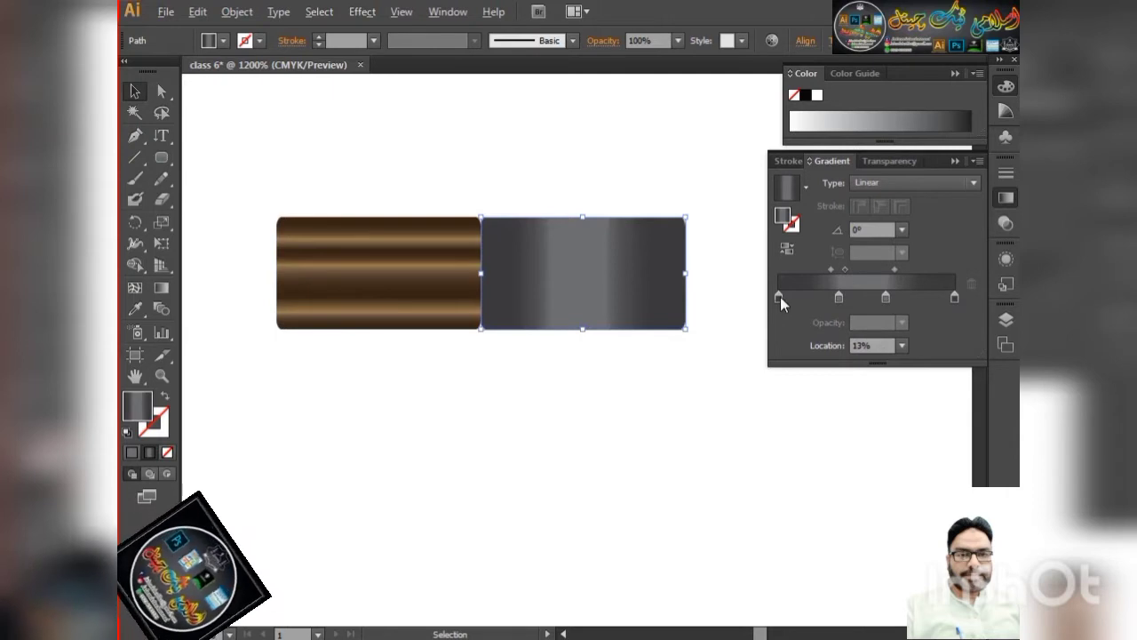
{"action": "left_click", "coordinate": [780, 297]}
{"action": "left_click", "coordinate": [862, 298]}
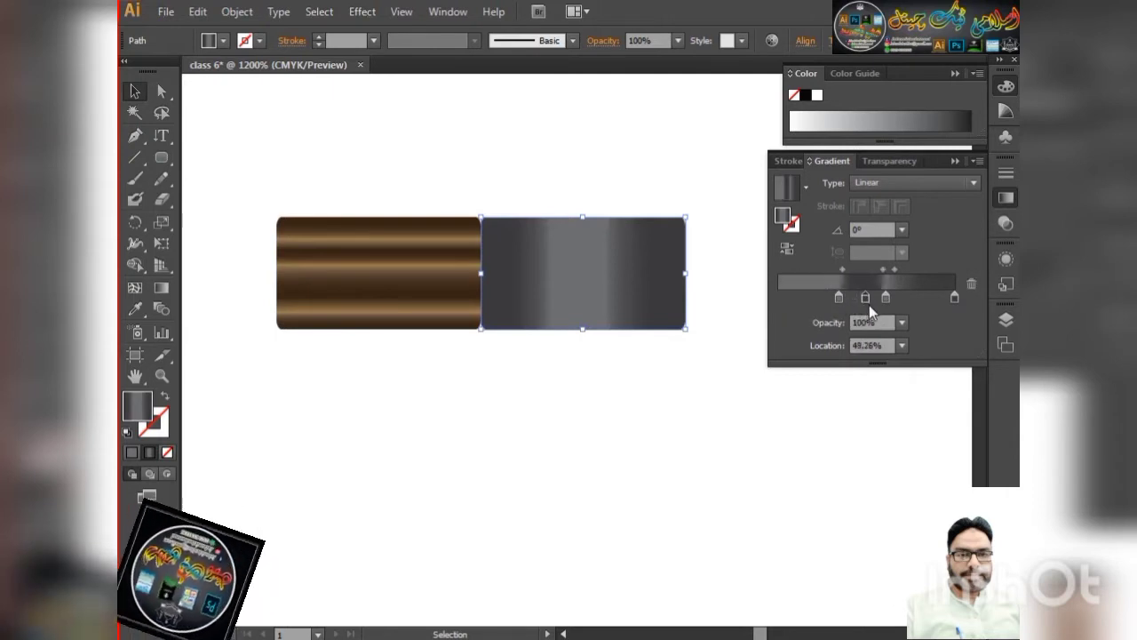
{"action": "mouse_move", "coordinate": [863, 299]}
{"action": "left_mouse_down"}
{"action": "mouse_move", "coordinate": [884, 301]}
{"action": "mouse_move", "coordinate": [867, 308]}
{"action": "left_mouse_up"}
Fine-tune stop positions to about 49.75%, 27.59% and 67.49% for metallic bands
{"action": "left_click", "coordinate": [895, 231]}
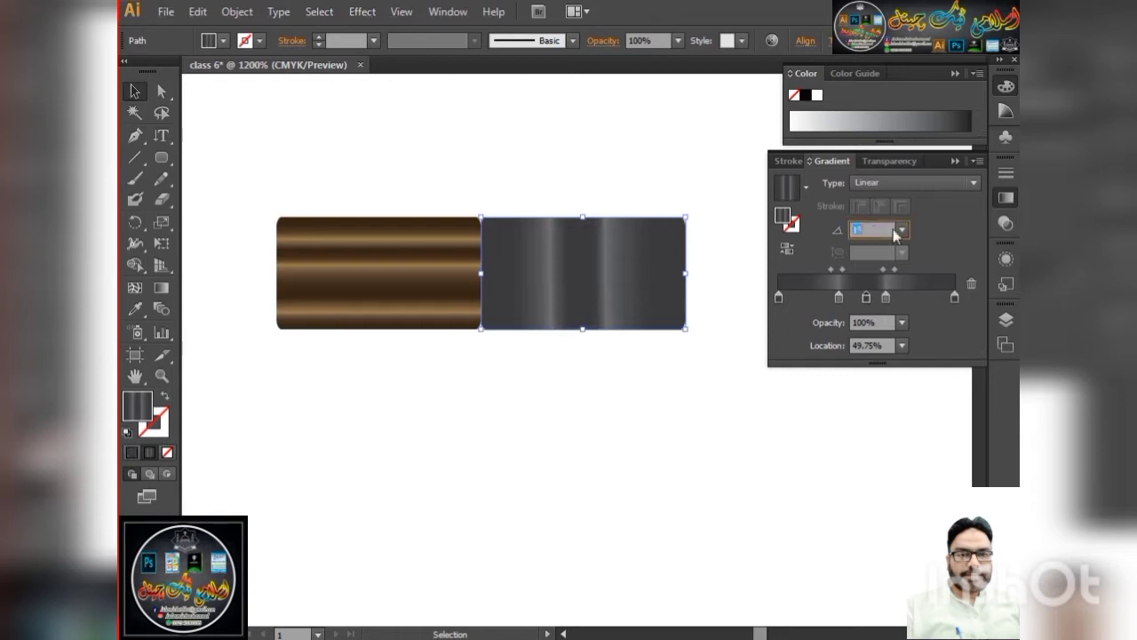
{"action": "scroll", "coordinate": [894, 233], "scroll_direction": "up", "scroll_amount": 5}
{"action": "scroll", "coordinate": [895, 233], "scroll_direction": "up", "scroll_amount": 5}
{"action": "scroll", "coordinate": [895, 233], "scroll_direction": "up", "scroll_amount": 5}
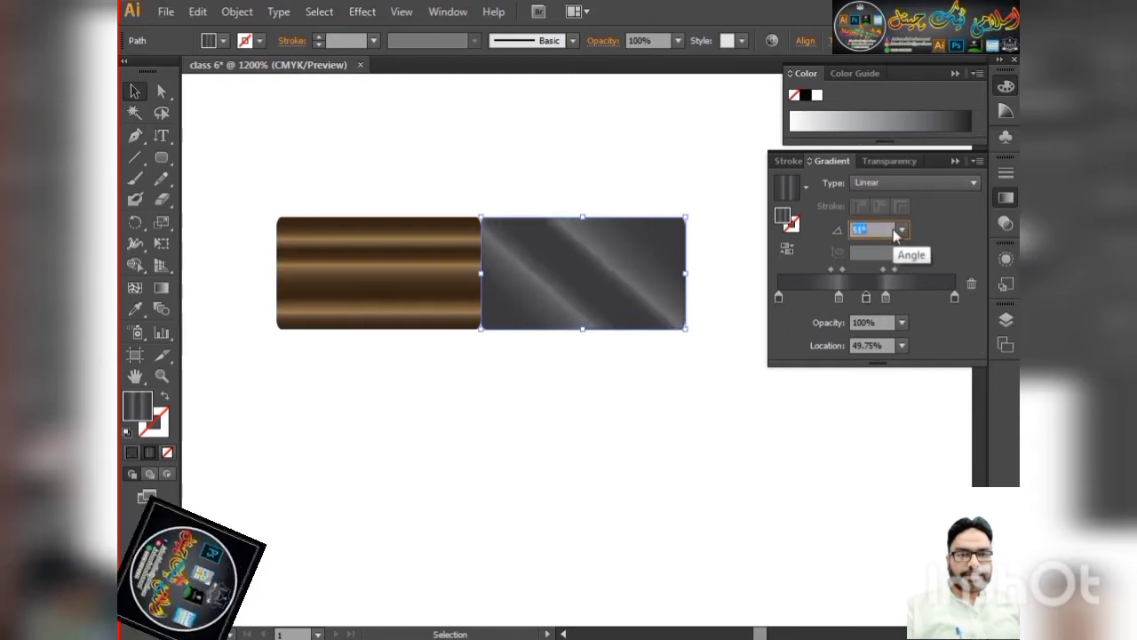
{"action": "scroll", "coordinate": [894, 233], "scroll_direction": "up", "scroll_amount": 5}
{"action": "scroll", "coordinate": [895, 233], "scroll_direction": "up", "scroll_amount": 5}
{"action": "scroll", "coordinate": [895, 232], "scroll_direction": "up", "scroll_amount": 5}
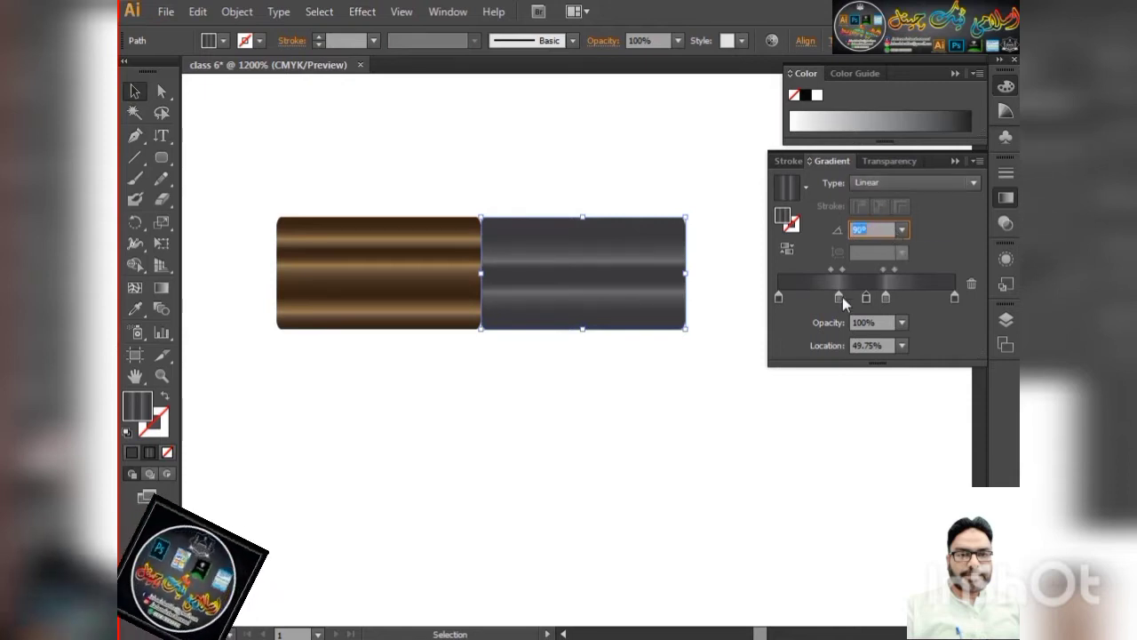
{"action": "left_click_drag", "start_coordinate": [840, 297], "coordinate": [810, 301]}
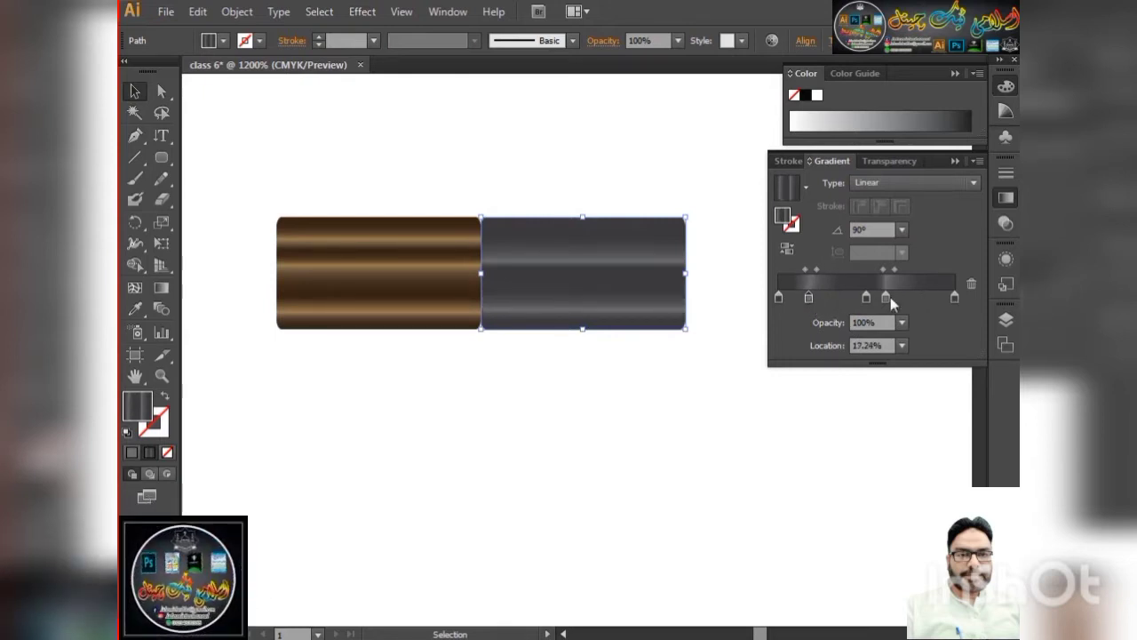
{"action": "mouse_move", "coordinate": [887, 297]}
{"action": "left_mouse_down"}
{"action": "mouse_move", "coordinate": [919, 295]}
{"action": "mouse_move", "coordinate": [897, 271]}
{"action": "mouse_move", "coordinate": [929, 272]}
{"action": "left_mouse_up"}
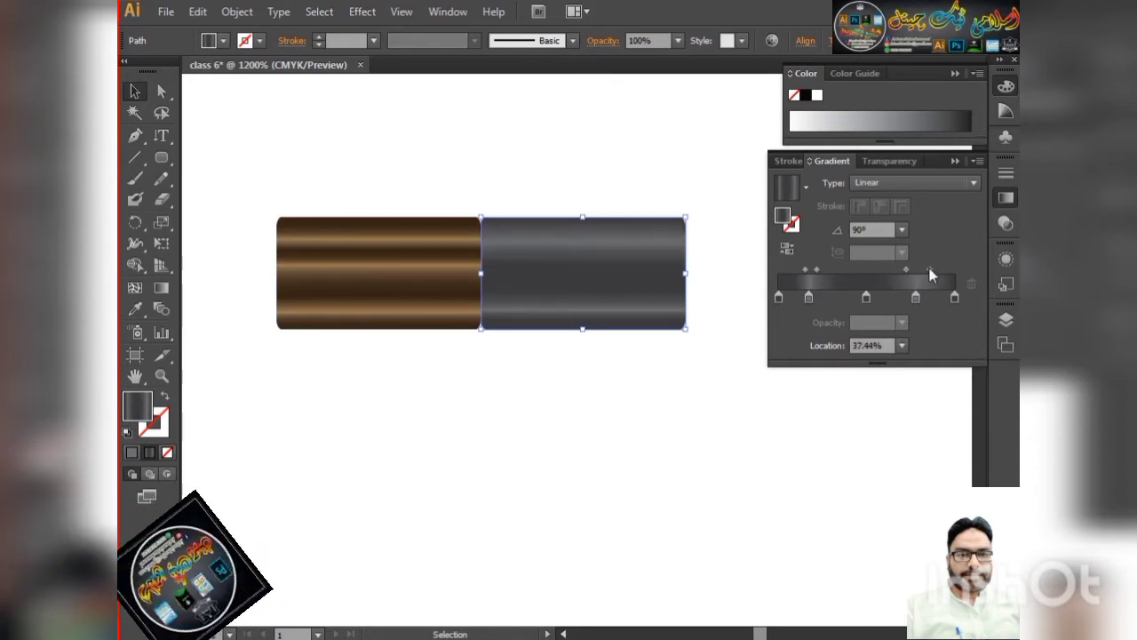
Extend the grey rectangle's left edge slightly over the brown body
{"action": "left_click", "coordinate": [721, 299]}
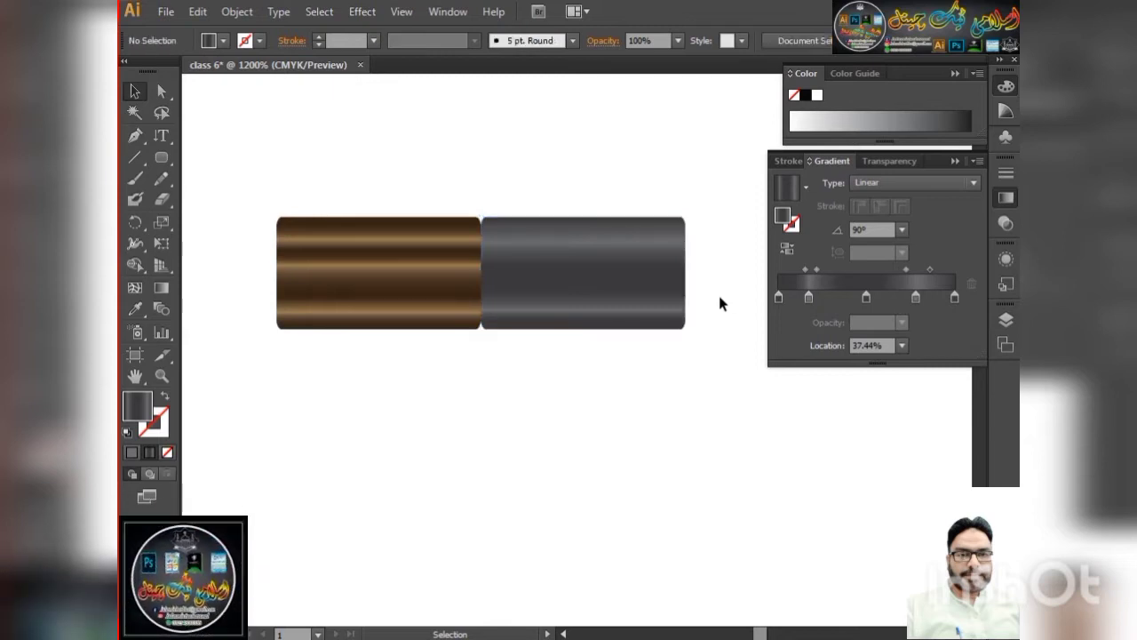
{"action": "left_click", "coordinate": [482, 268]}
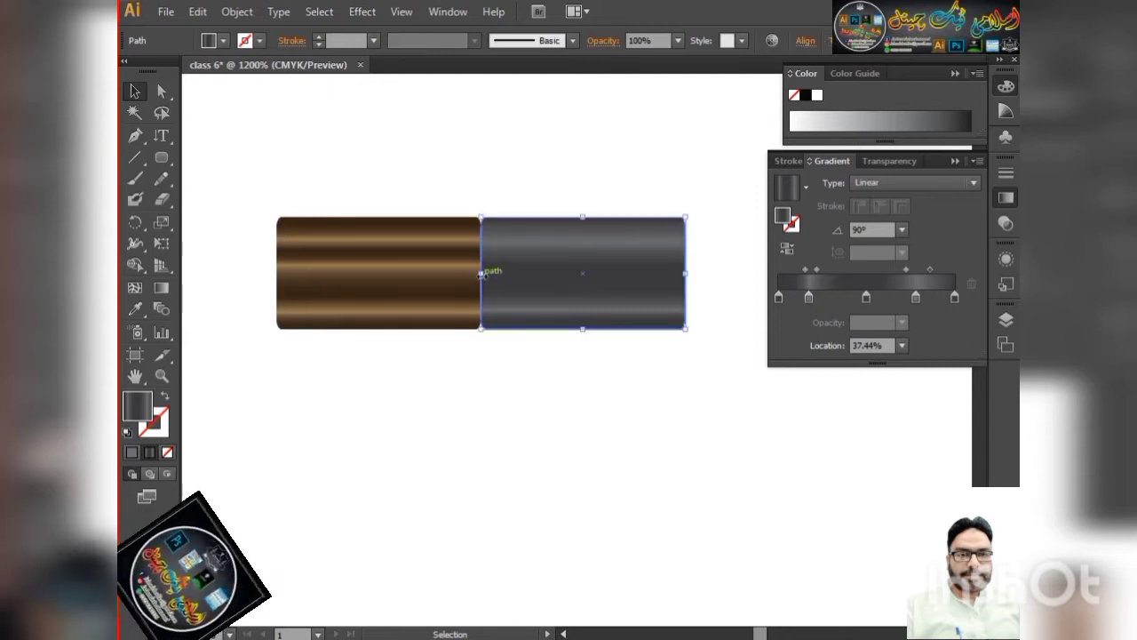
{"action": "left_click_drag", "start_coordinate": [481, 274], "coordinate": [465, 274]}
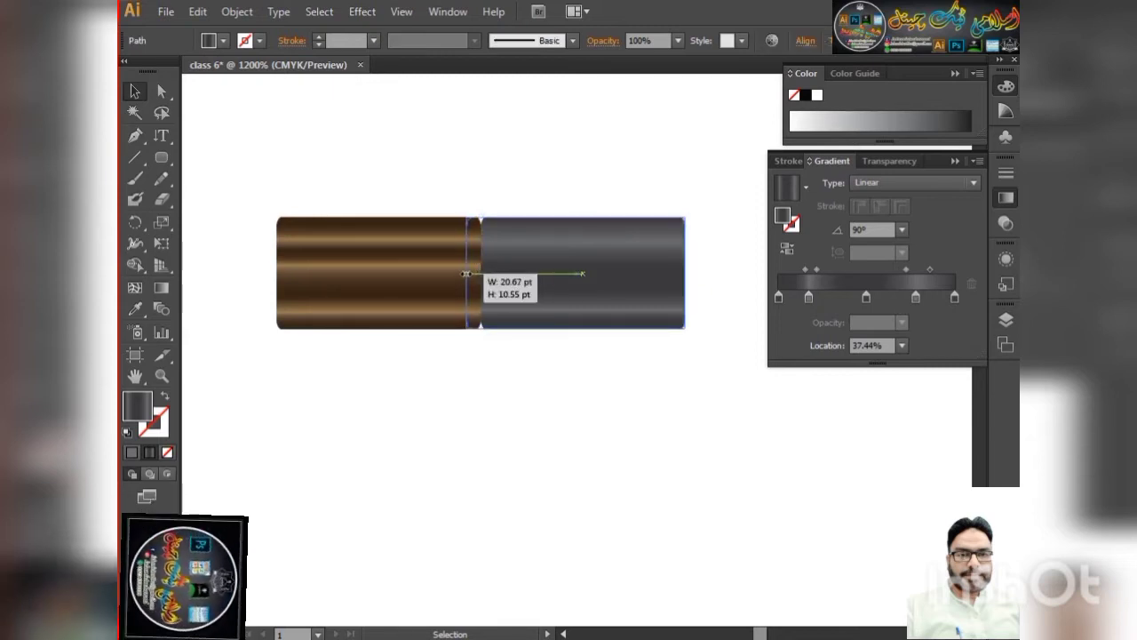
{"action": "left_click", "coordinate": [503, 167]}
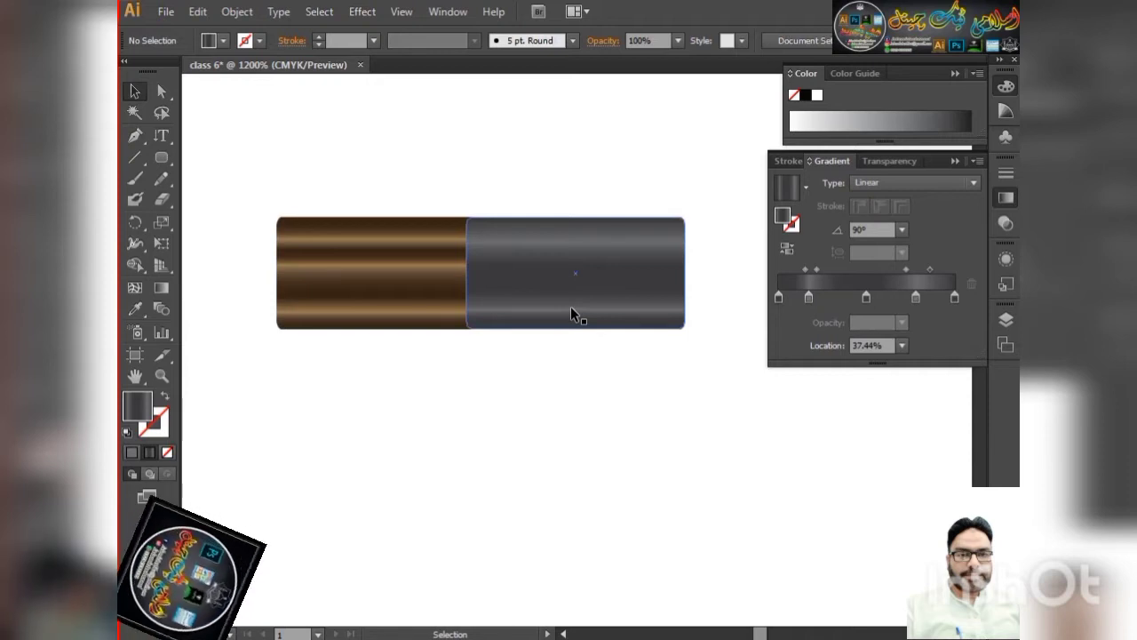
Draw a vertical line down the seam between the brown and grey rectangles
{"action": "left_click", "coordinate": [135, 158]}
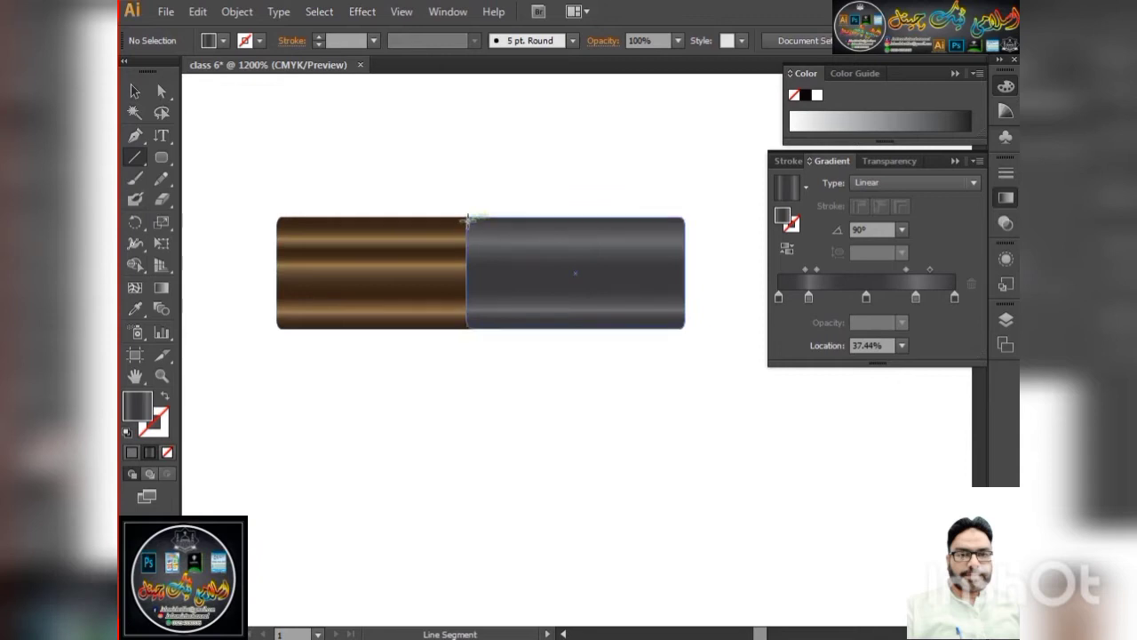
{"action": "left_click", "coordinate": [468, 216]}
{"action": "left_click", "coordinate": [533, 378]}
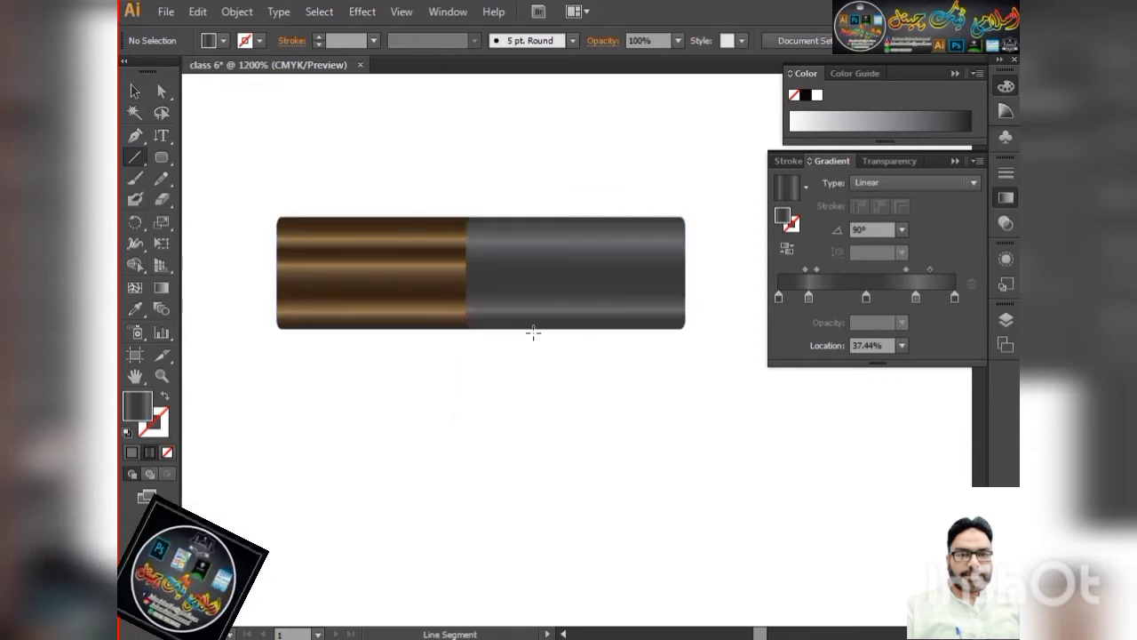
{"action": "left_click_drag", "start_coordinate": [467, 217], "coordinate": [465, 330]}
Draw a vertical line down the seam between body and tip with a 3 pt stroke
{"action": "scroll", "coordinate": [465, 329], "scroll_direction": "up", "scroll_amount": 3}
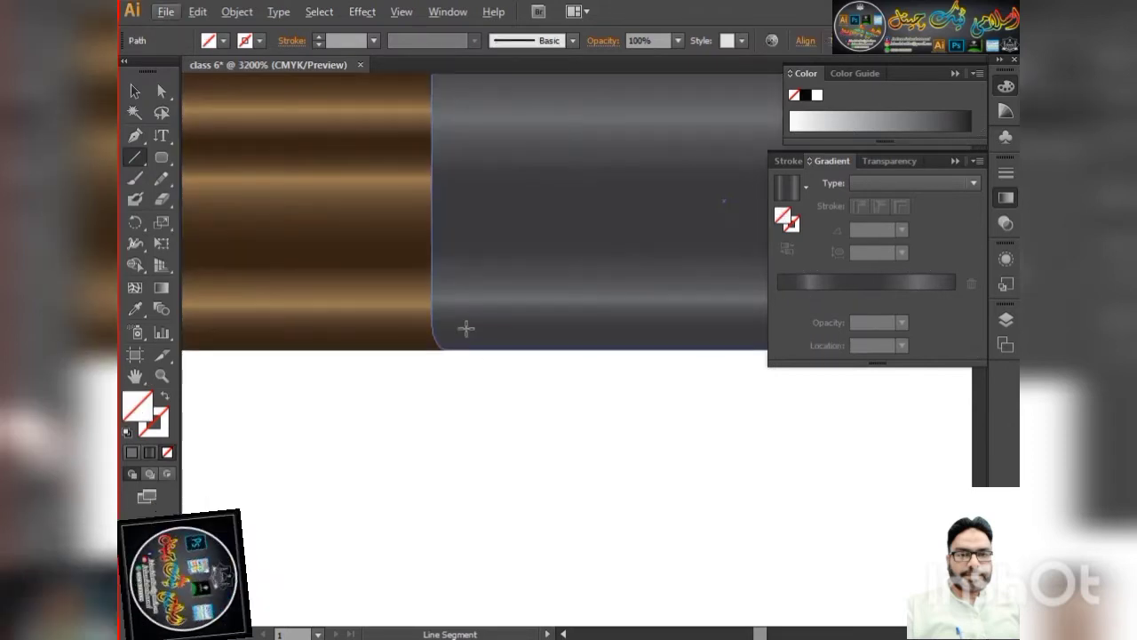
{"action": "scroll", "coordinate": [463, 329], "scroll_direction": "down", "scroll_amount": 2}
{"action": "scroll", "coordinate": [458, 293], "scroll_direction": "down", "scroll_amount": 2}
{"action": "scroll", "coordinate": [444, 254], "scroll_direction": "up", "scroll_amount": 2}
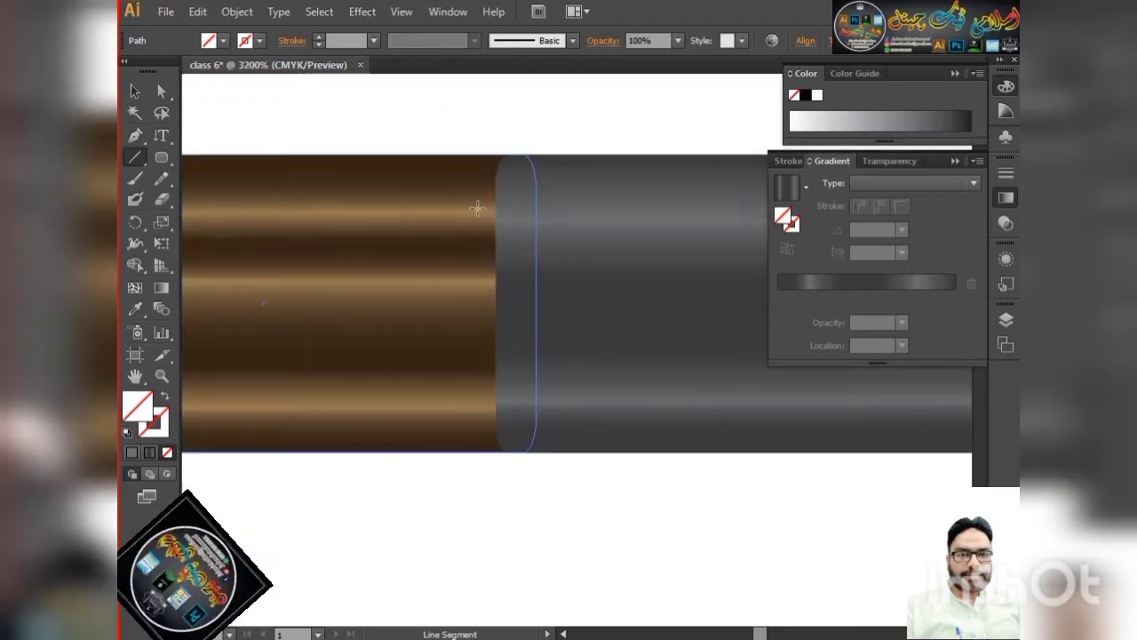
{"action": "scroll", "coordinate": [477, 203], "scroll_direction": "up", "scroll_amount": 2}
{"action": "left_click_drag", "start_coordinate": [498, 156], "coordinate": [496, 450]}
{"action": "left_click", "coordinate": [135, 90]}
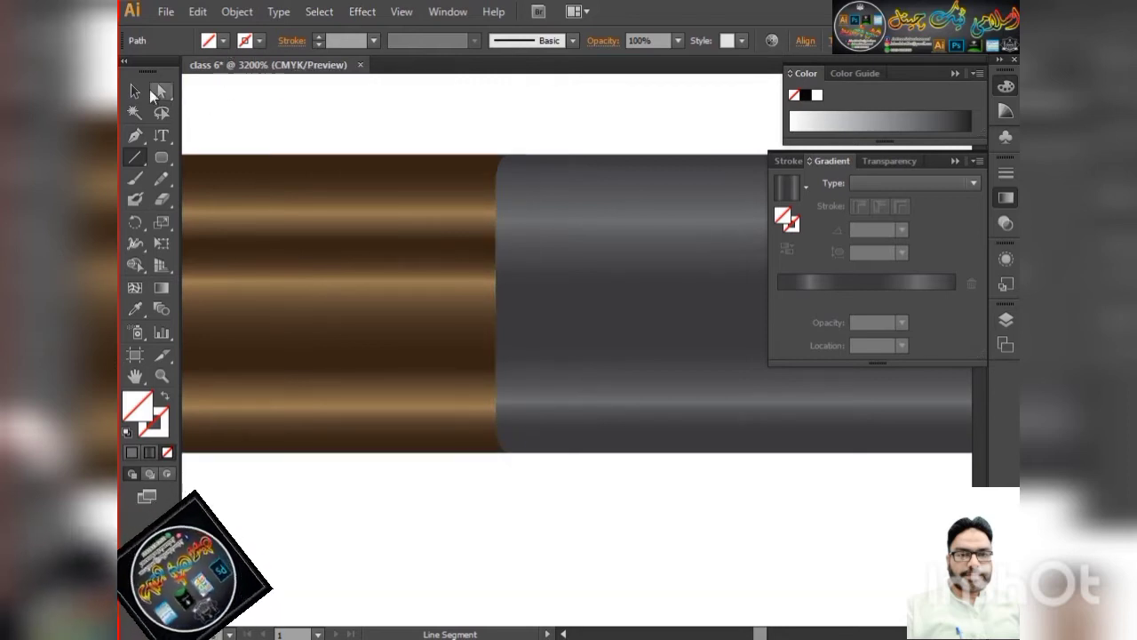
{"action": "left_click", "coordinate": [318, 37]}
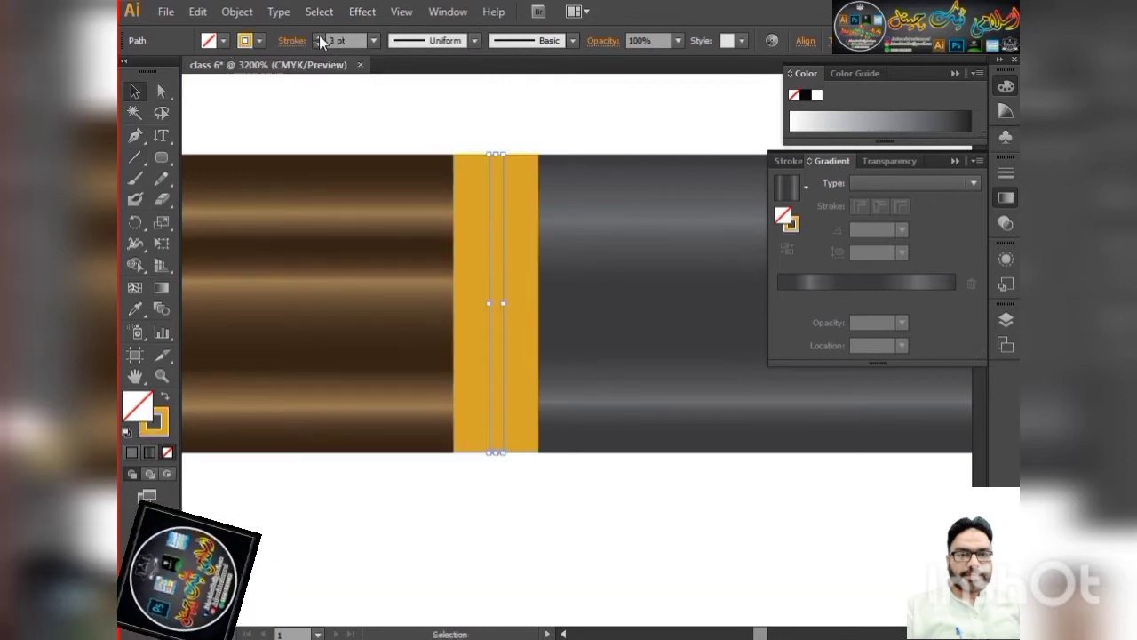
Colour the line's stroke teal 179099, then reselect the band and zoom in on it
{"action": "double_click", "coordinate": [158, 419]}
{"action": "left_click_drag", "start_coordinate": [589, 400], "coordinate": [588, 307]}
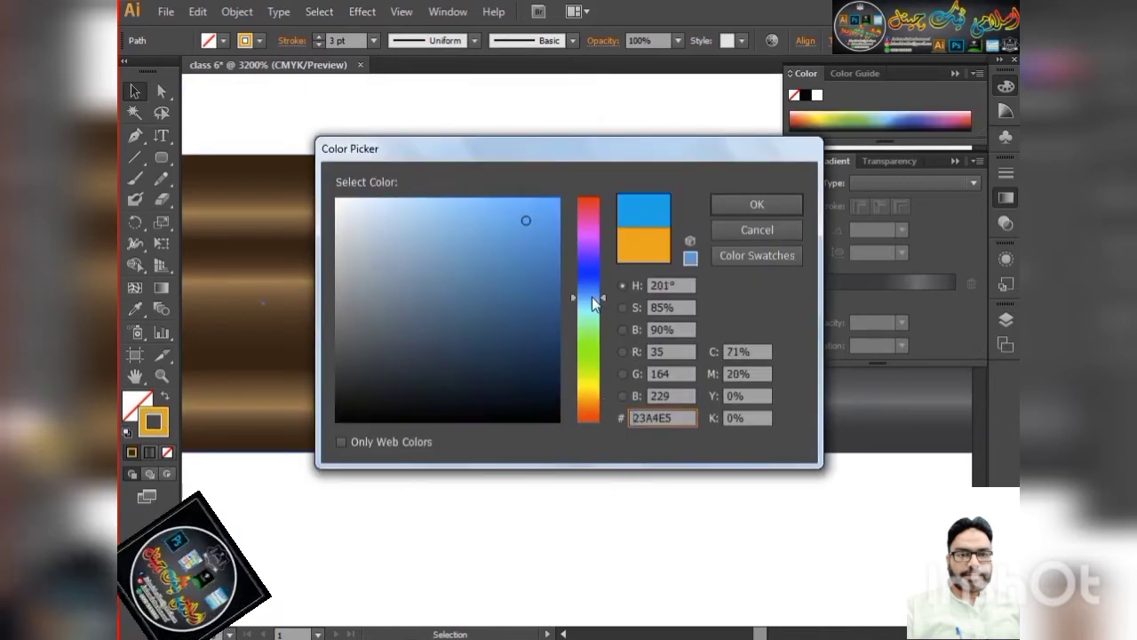
{"action": "left_click", "coordinate": [527, 286]}
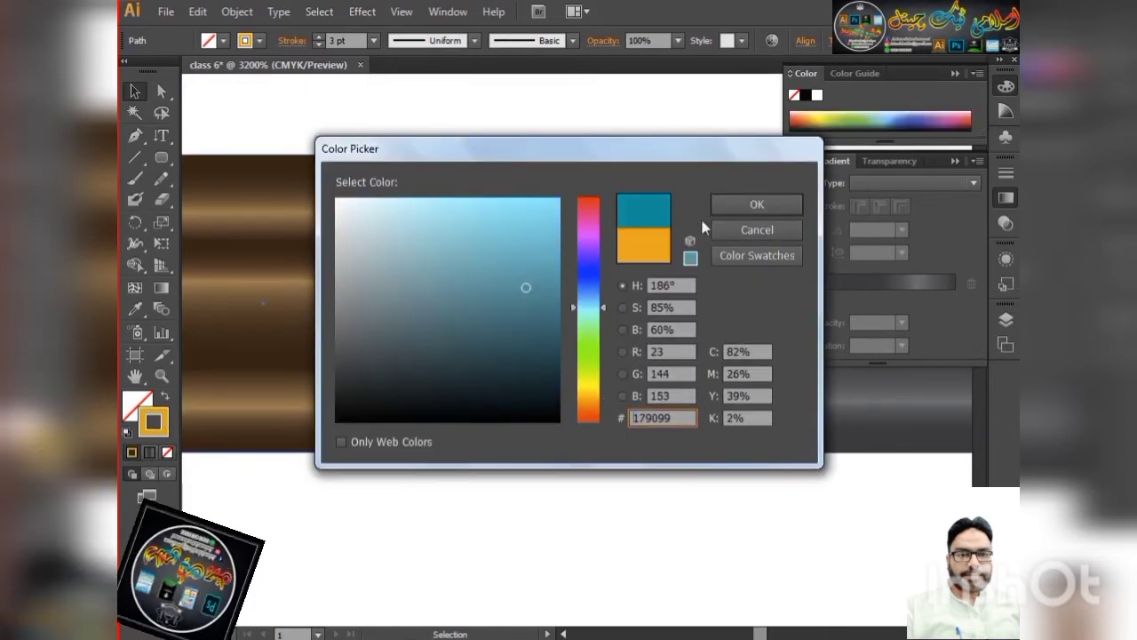
{"action": "left_click", "coordinate": [722, 206]}
{"action": "left_click", "coordinate": [564, 114]}
{"action": "left_click", "coordinate": [640, 196]}
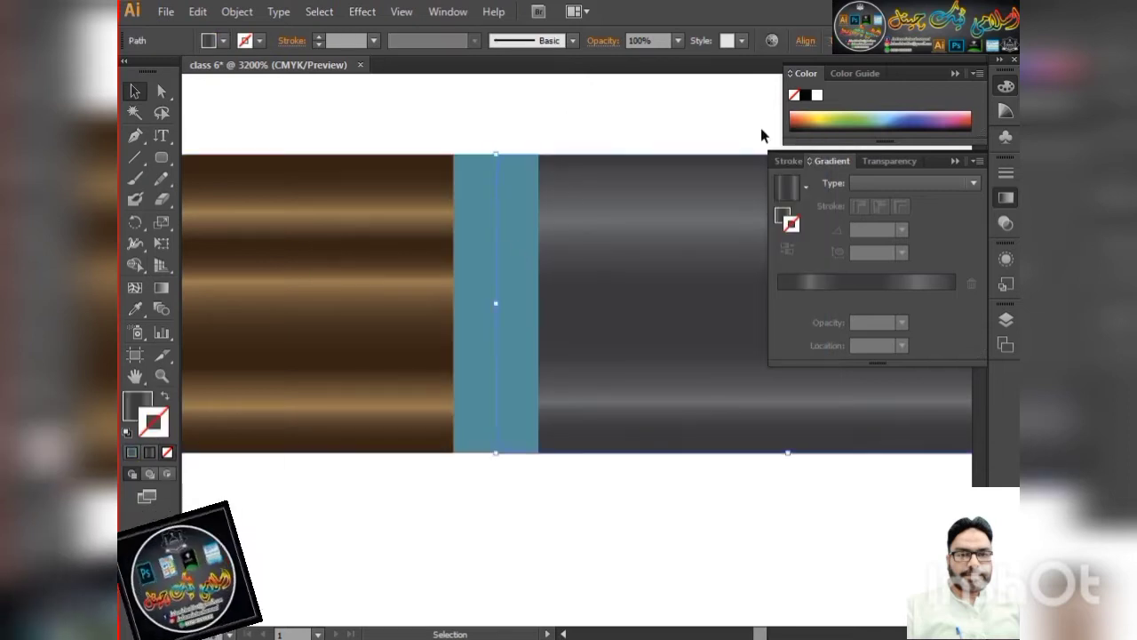
{"action": "key", "text": "z"}
{"action": "left_click", "coordinate": [761, 132]}
Undo the body and tip resize, then give the band the grey linear gradient
{"action": "left_click", "coordinate": [593, 344], "text": "alt"}
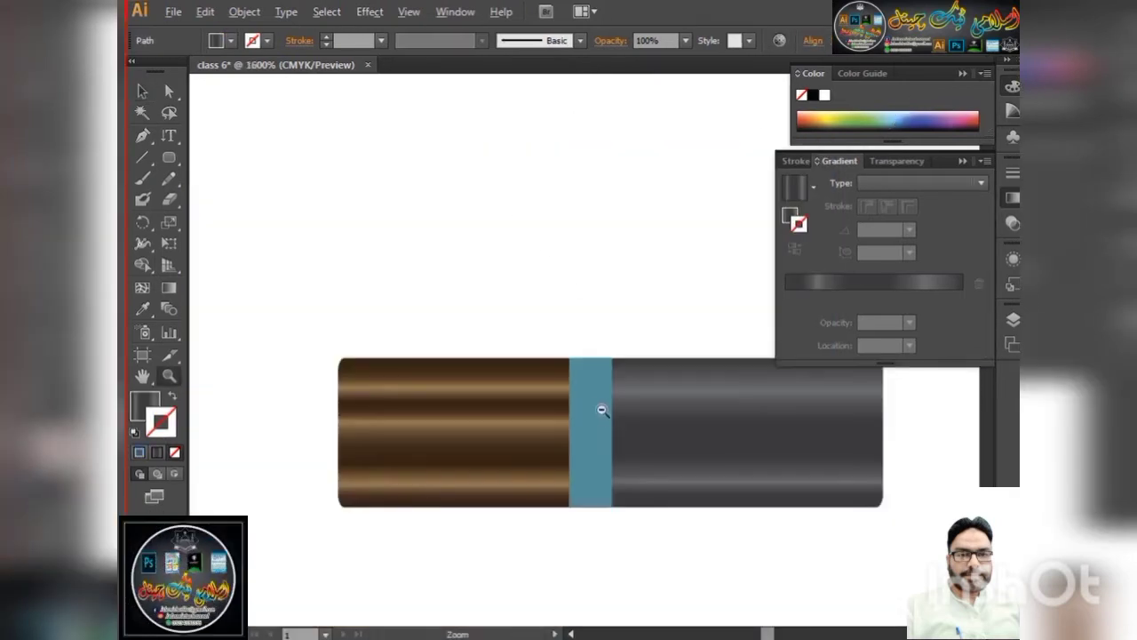
{"action": "left_click", "coordinate": [601, 409], "text": "alt"}
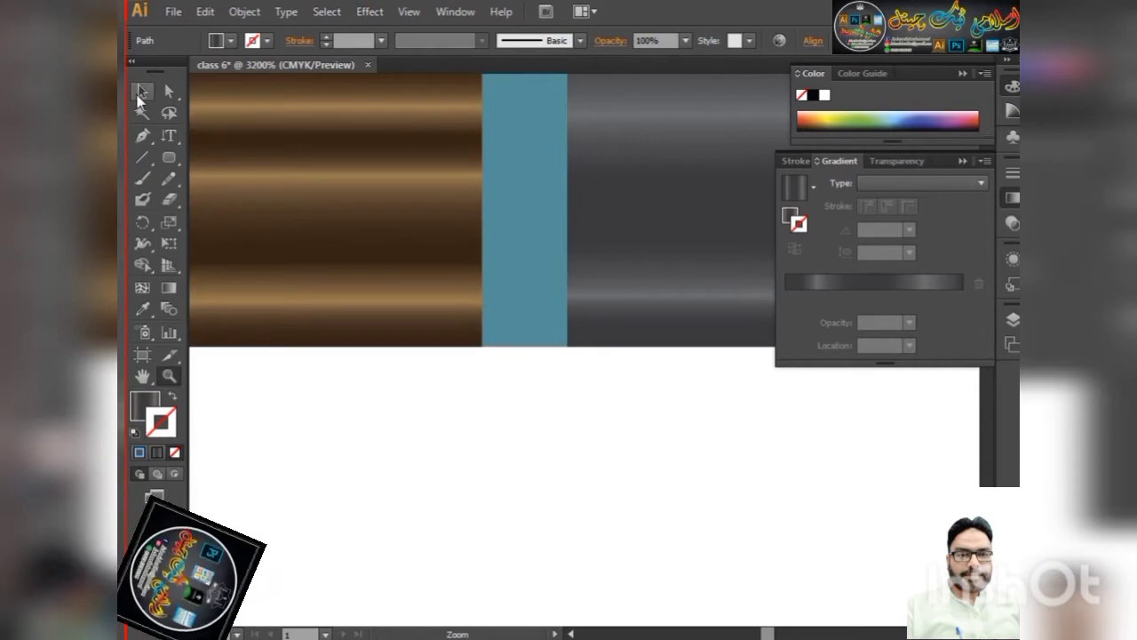
{"action": "key", "text": "v"}
{"action": "key", "text": "a"}
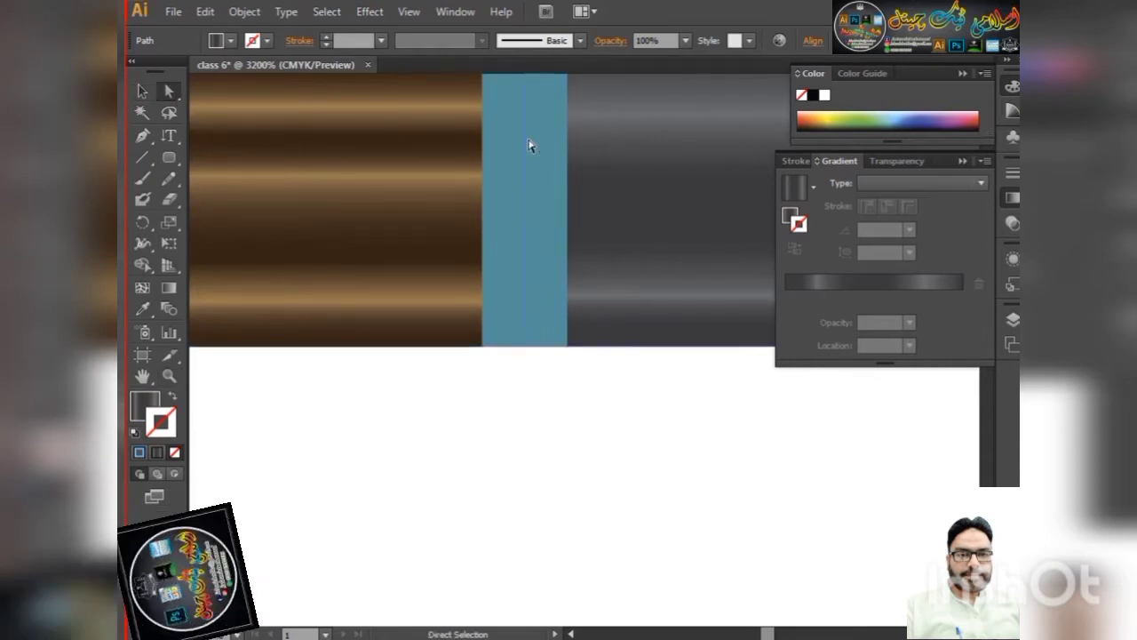
{"action": "scroll", "coordinate": [527, 167], "scroll_direction": "down", "scroll_amount": 3}
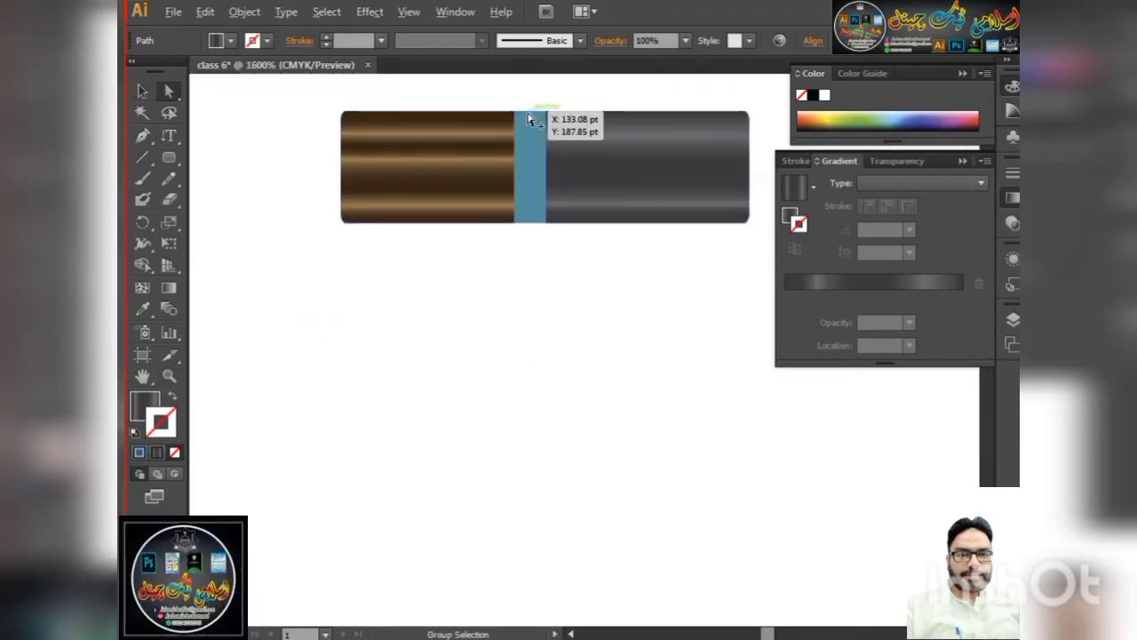
{"action": "scroll", "coordinate": [528, 120], "scroll_direction": "up", "scroll_amount": 2}
{"action": "left_click", "coordinate": [533, 129]}
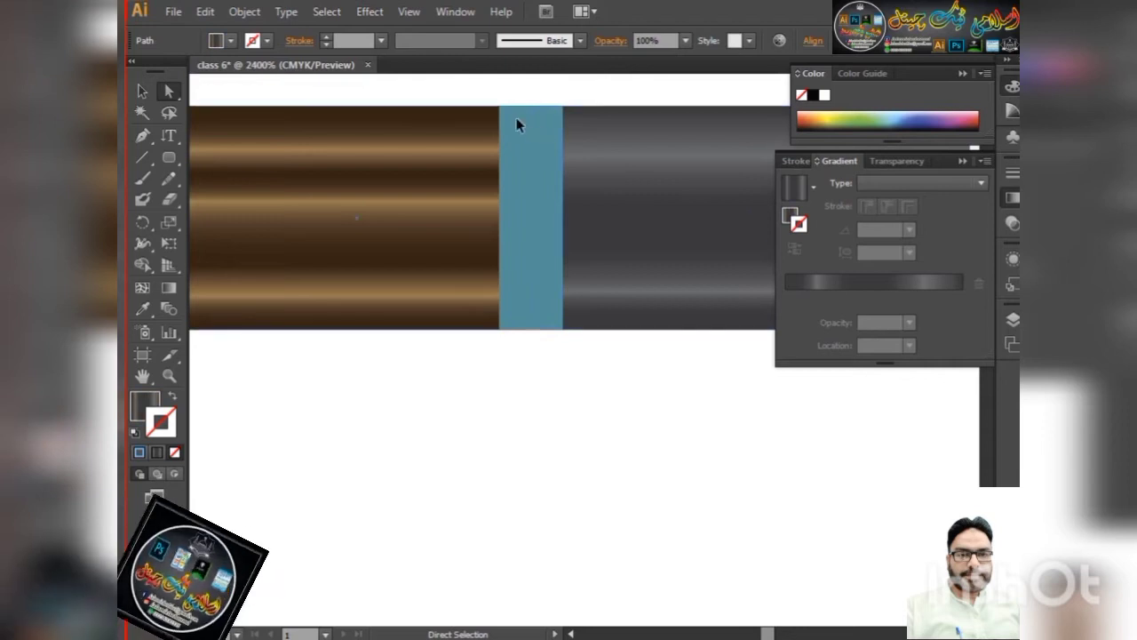
{"action": "key", "text": "ctrl+z"}
{"action": "key", "text": "ctrl+z"}
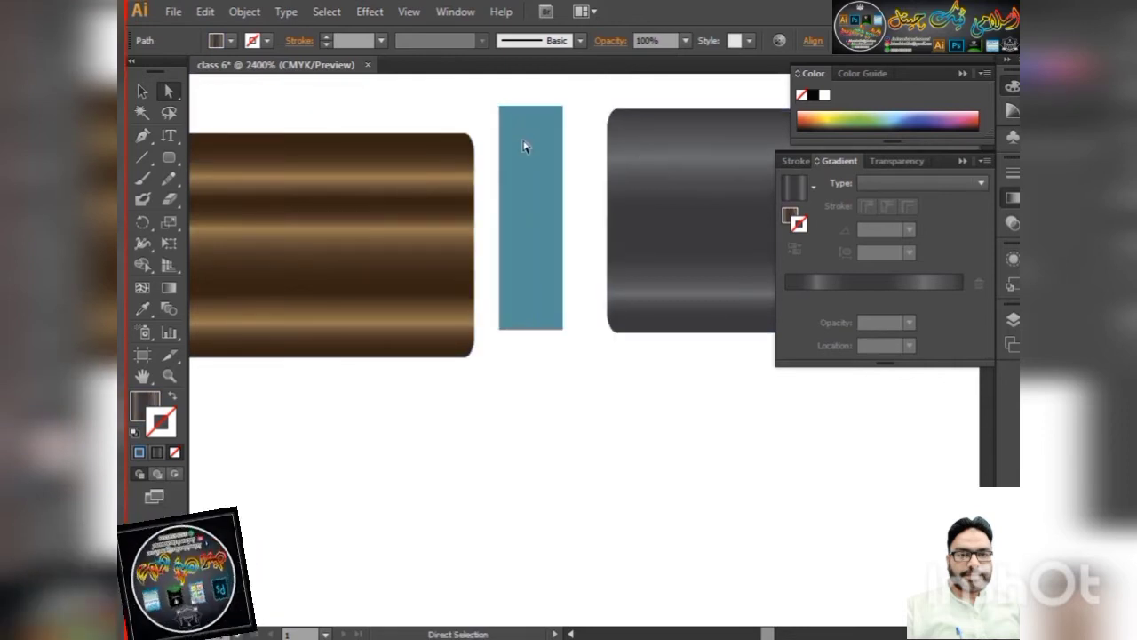
{"action": "left_click", "coordinate": [536, 160]}
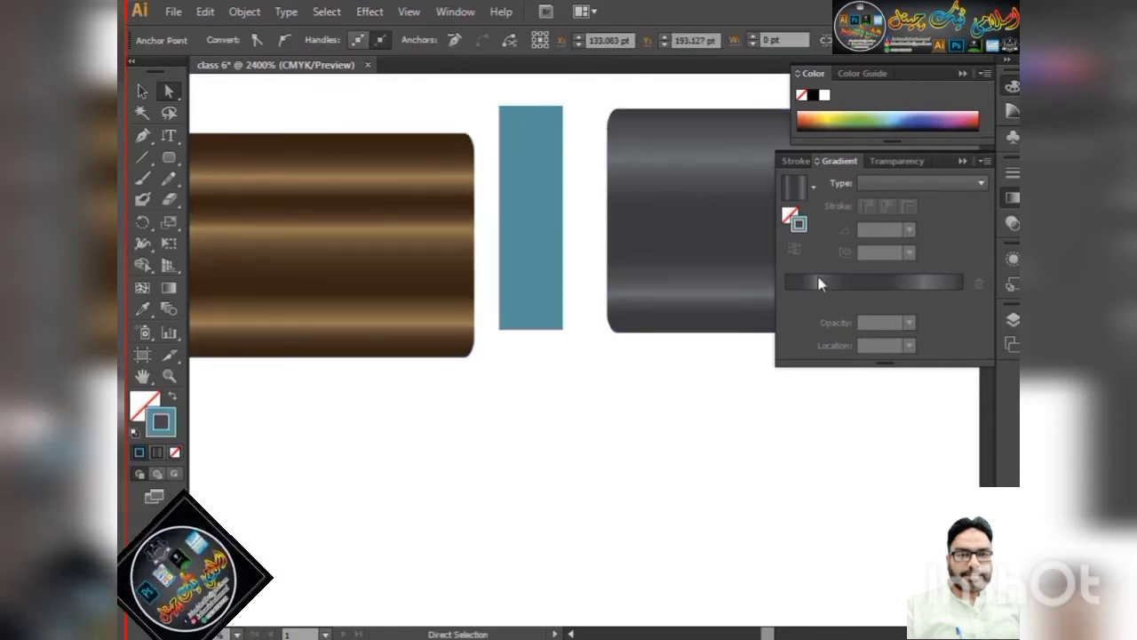
{"action": "left_click", "coordinate": [819, 283]}
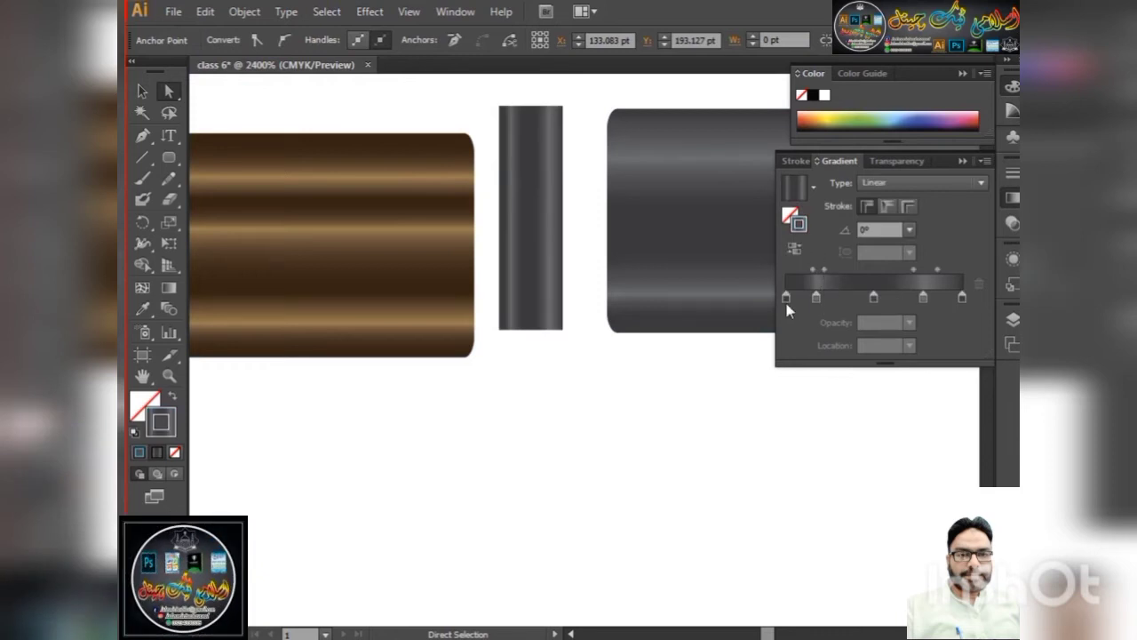
Set the band gradient's stops to a deep blue and a lighter blue
{"action": "double_click", "coordinate": [785, 296]}
{"action": "left_click", "coordinate": [812, 355]}
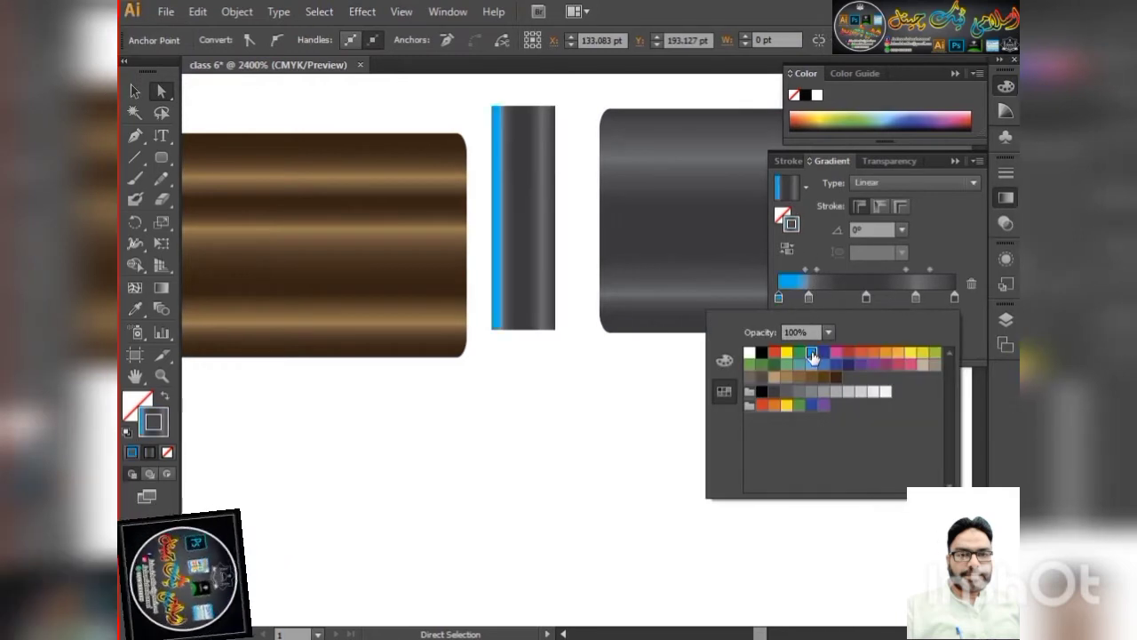
{"action": "double_click", "coordinate": [808, 297]}
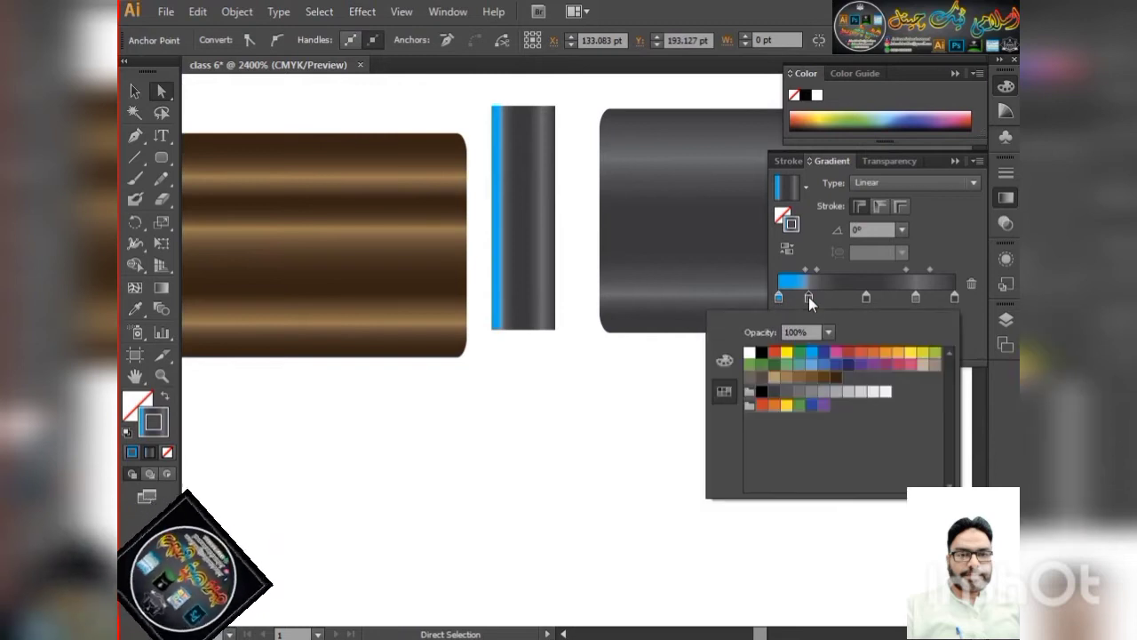
{"action": "left_click", "coordinate": [824, 356]}
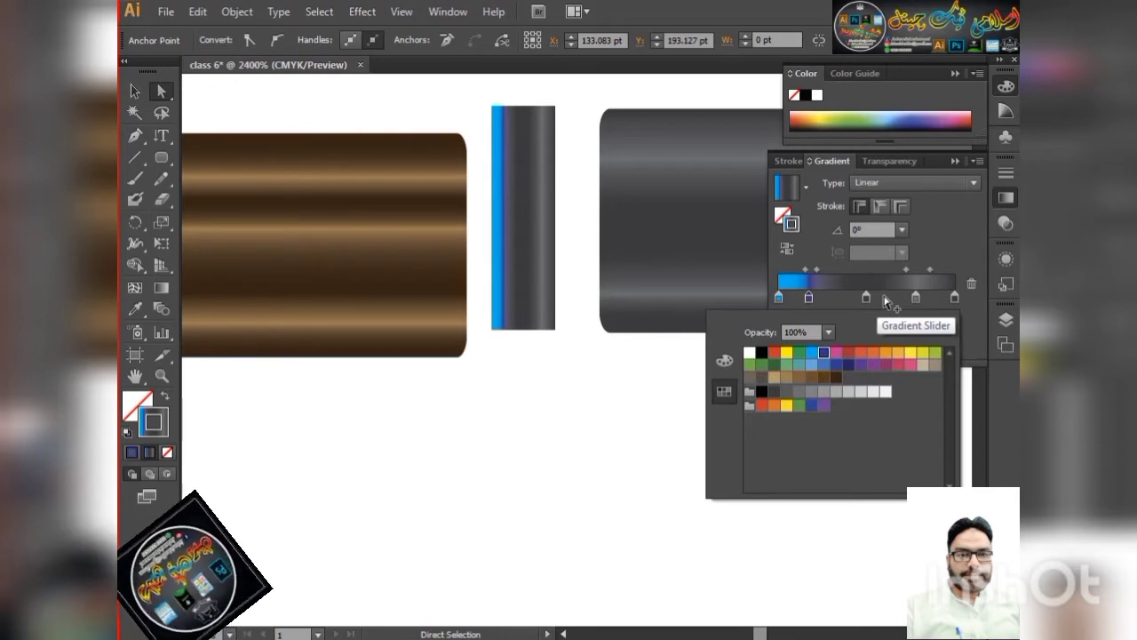
{"action": "double_click", "coordinate": [808, 299]}
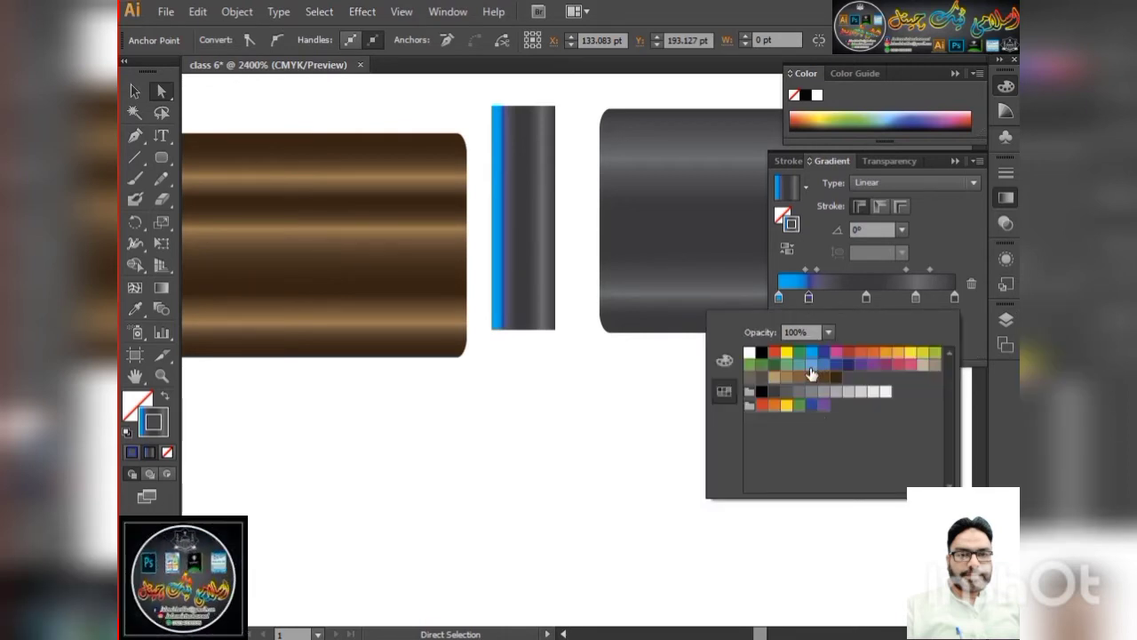
{"action": "left_click", "coordinate": [811, 366]}
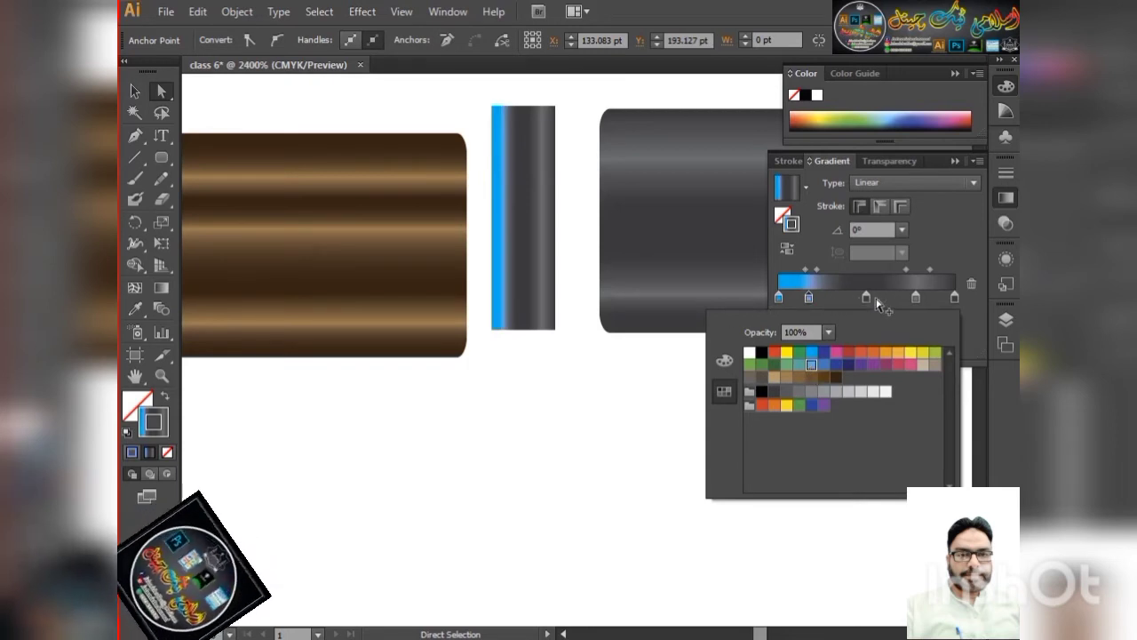
{"action": "left_click", "coordinate": [809, 298]}
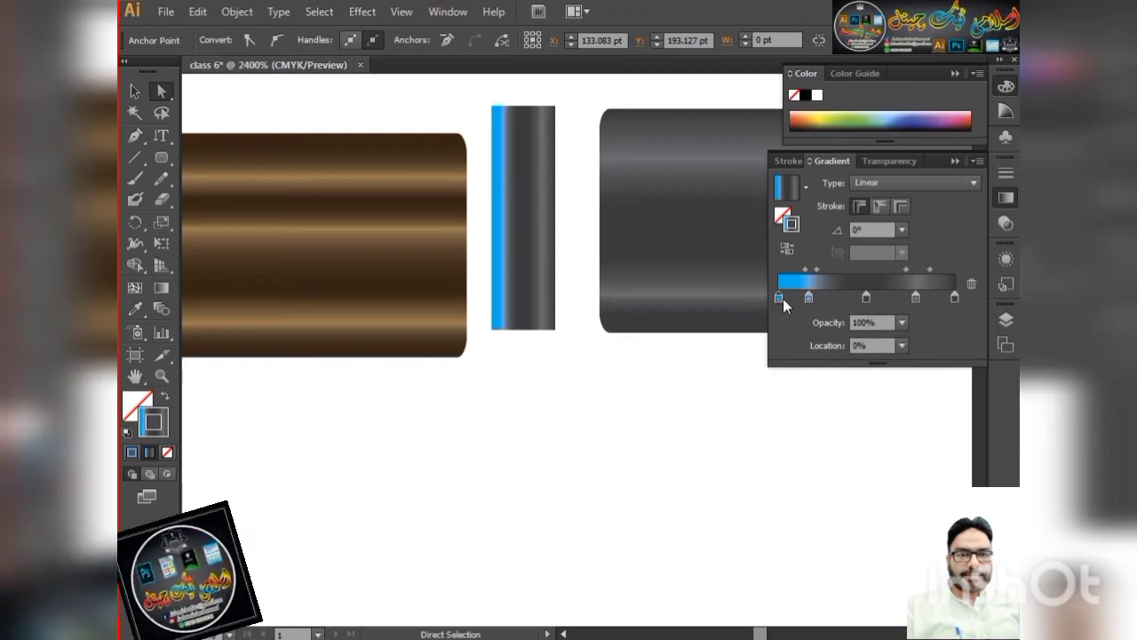
Add, reposition and remove gradient stops to form blue bands with a lighter middle stripe
{"action": "left_click_drag", "start_coordinate": [782, 299], "coordinate": [940, 298]}
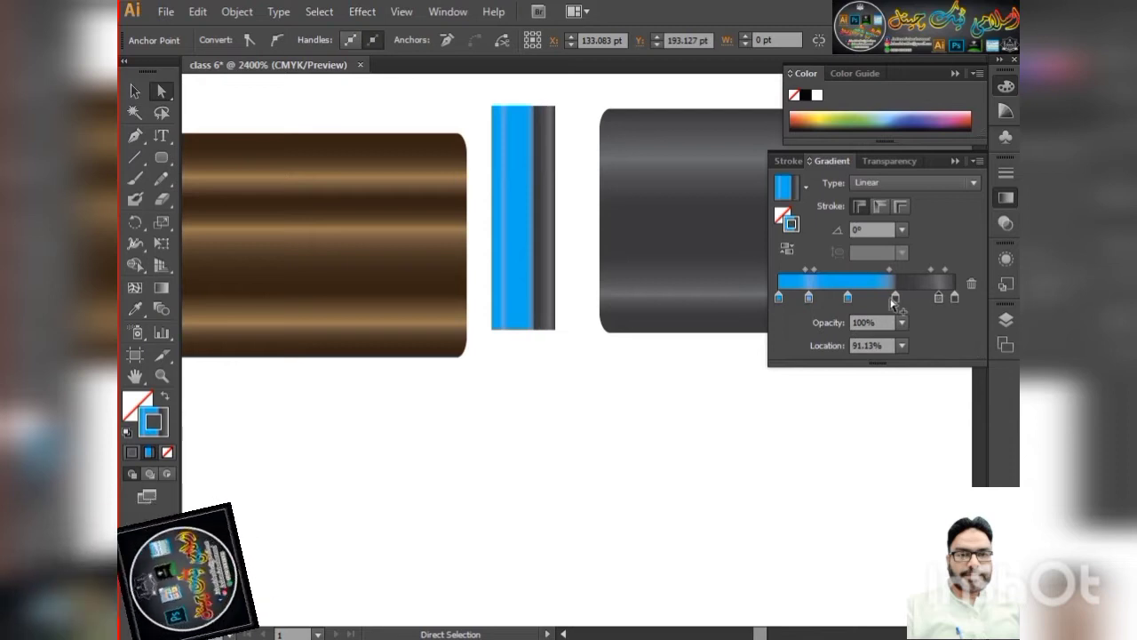
{"action": "left_click", "coordinate": [910, 298]}
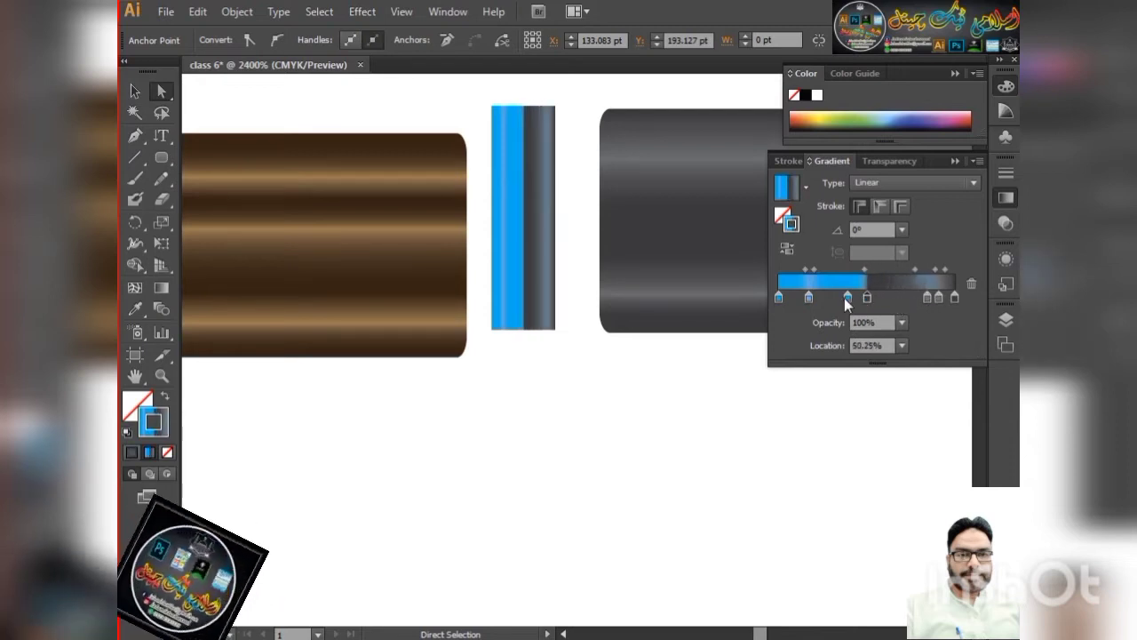
{"action": "left_click", "coordinate": [877, 298]}
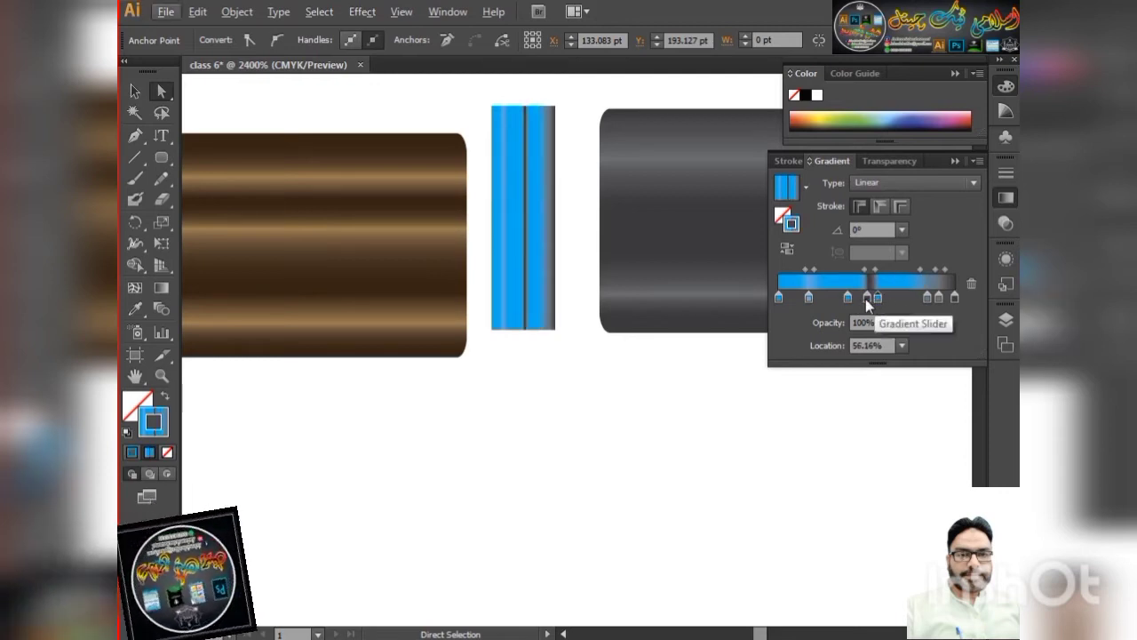
{"action": "left_click_drag", "start_coordinate": [867, 299], "coordinate": [857, 303]}
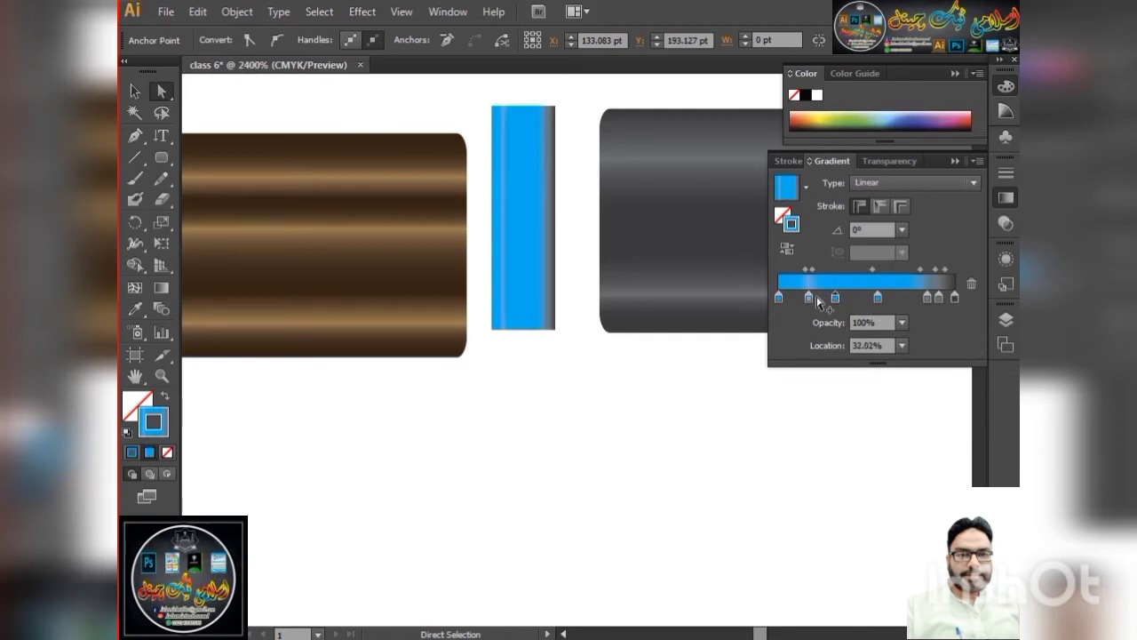
{"action": "left_click", "coordinate": [856, 298]}
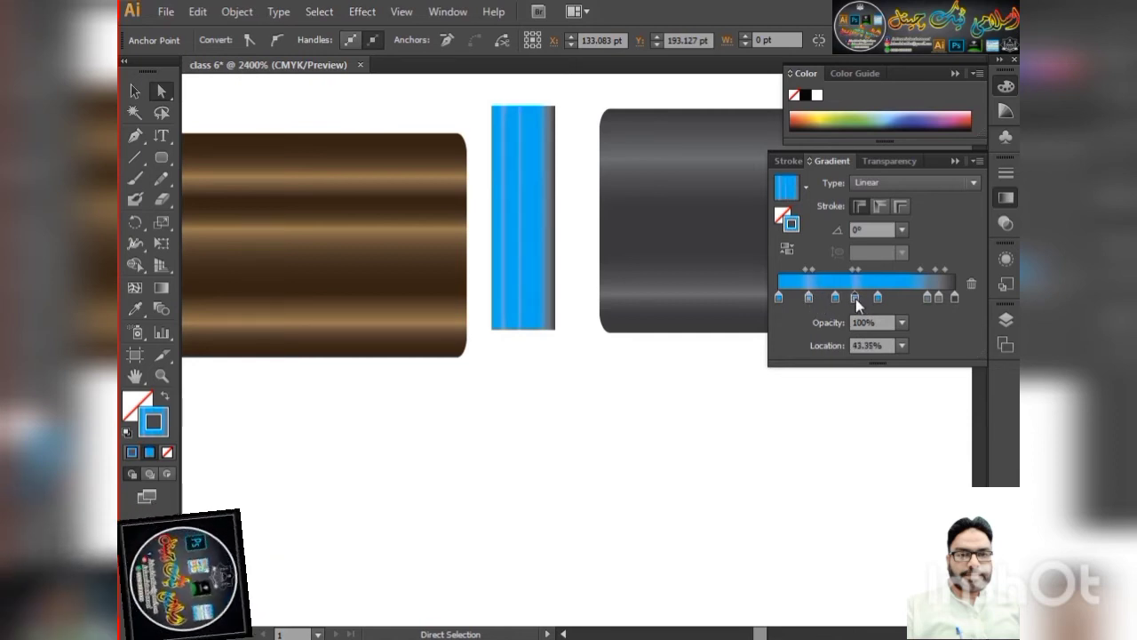
{"action": "left_click_drag", "start_coordinate": [855, 298], "coordinate": [866, 298]}
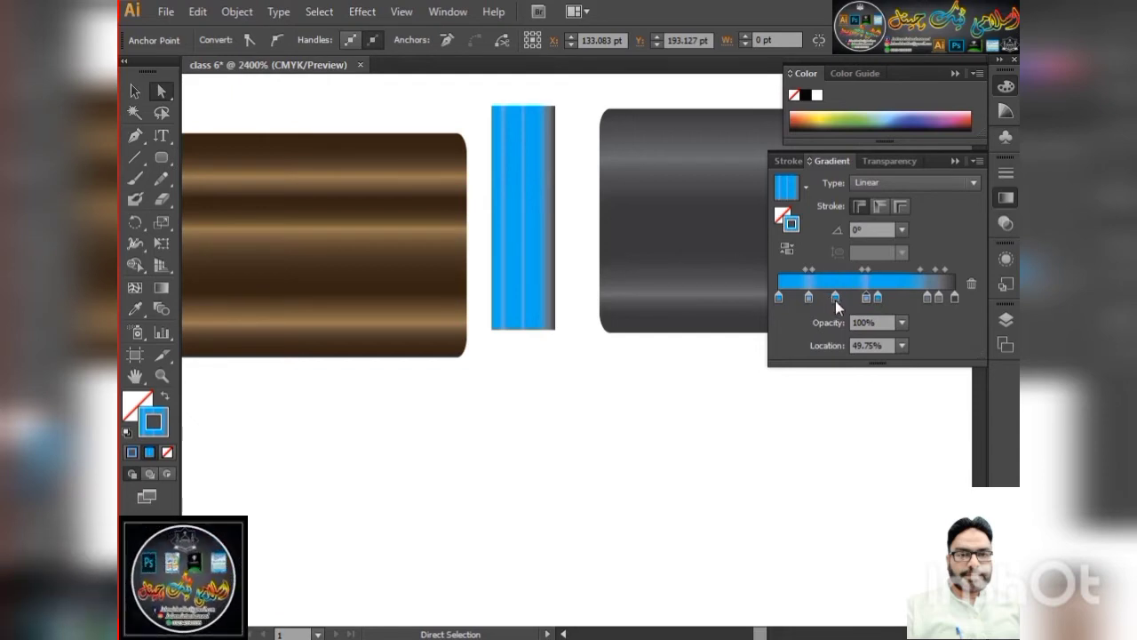
{"action": "mouse_move", "coordinate": [835, 298]}
{"action": "left_mouse_down"}
{"action": "mouse_move", "coordinate": [833, 328]}
{"action": "mouse_move", "coordinate": [844, 299]}
{"action": "left_mouse_up"}
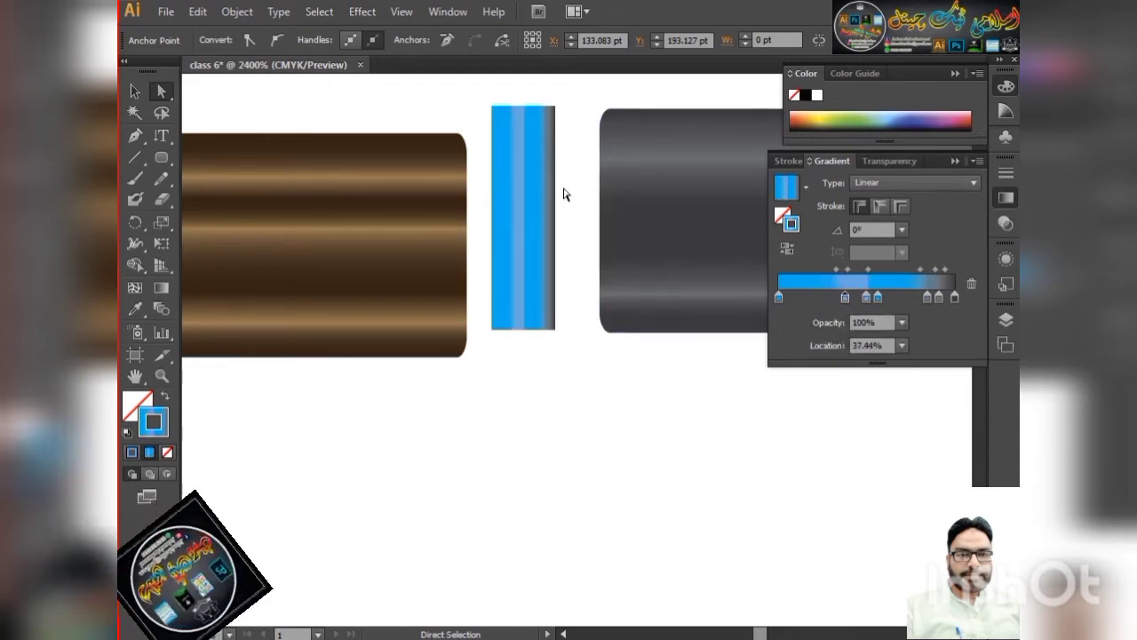
{"action": "mouse_move", "coordinate": [954, 298]}
{"action": "left_mouse_down"}
{"action": "mouse_move", "coordinate": [955, 326]}
{"action": "mouse_move", "coordinate": [906, 307]}
{"action": "mouse_move", "coordinate": [941, 296]}
{"action": "left_mouse_up"}
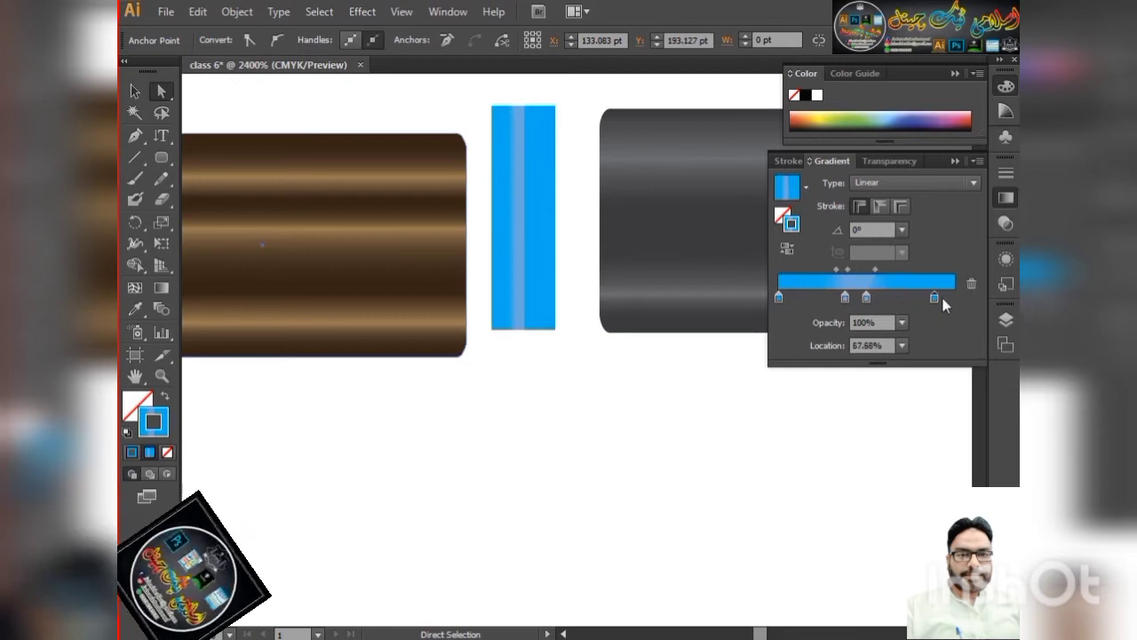
Remove the extra right-end stop and make the middle gradient stop near-white (K 5)
{"action": "left_click", "coordinate": [954, 298]}
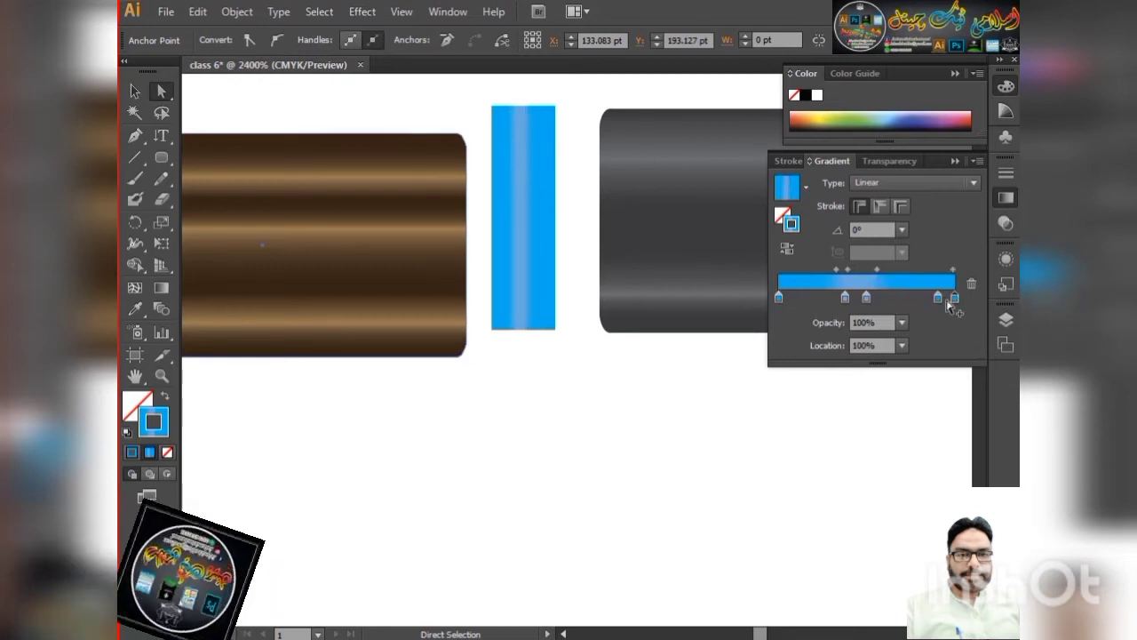
{"action": "mouse_move", "coordinate": [938, 298]}
{"action": "left_mouse_down"}
{"action": "mouse_move", "coordinate": [857, 303]}
{"action": "mouse_move", "coordinate": [882, 300]}
{"action": "mouse_move", "coordinate": [842, 268]}
{"action": "left_mouse_up"}
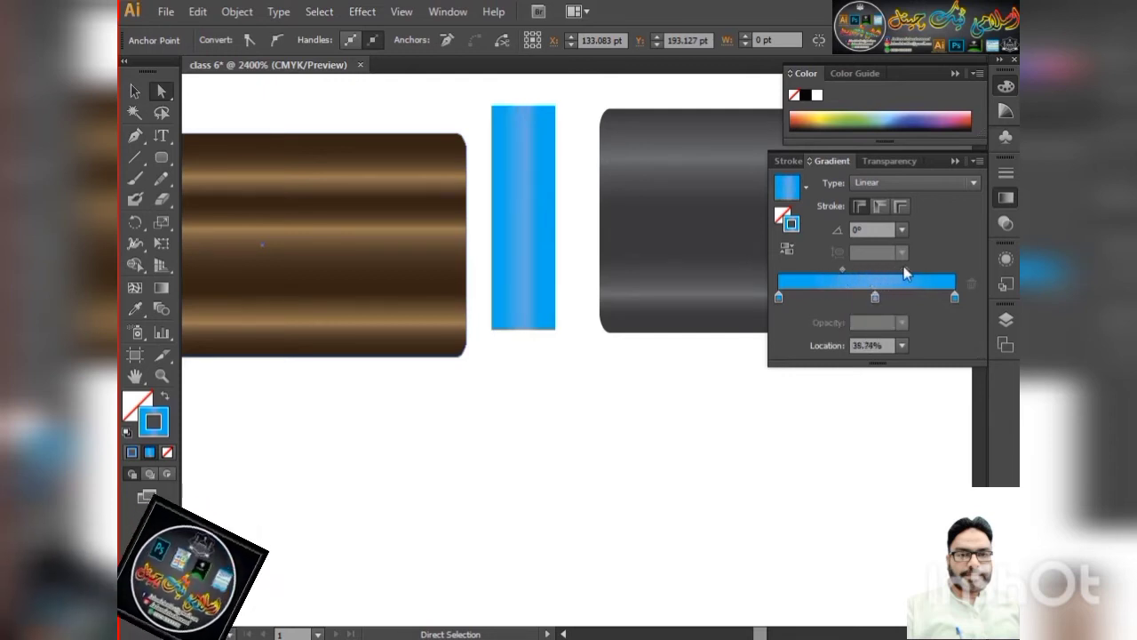
{"action": "left_click", "coordinate": [874, 298]}
{"action": "double_click", "coordinate": [874, 297]}
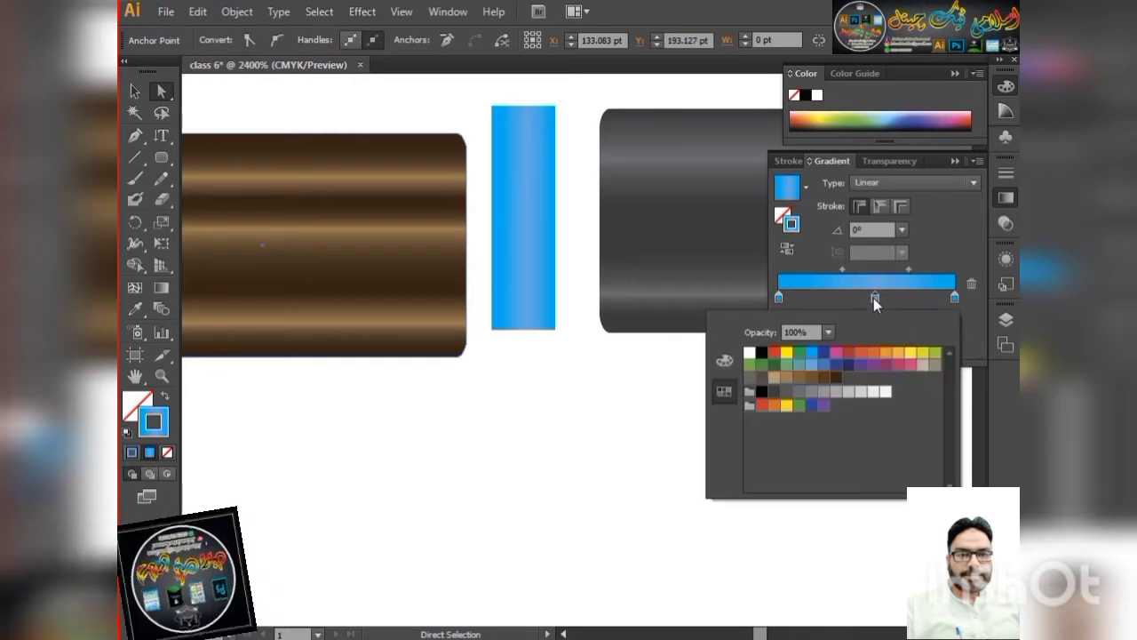
{"action": "left_click", "coordinate": [886, 392]}
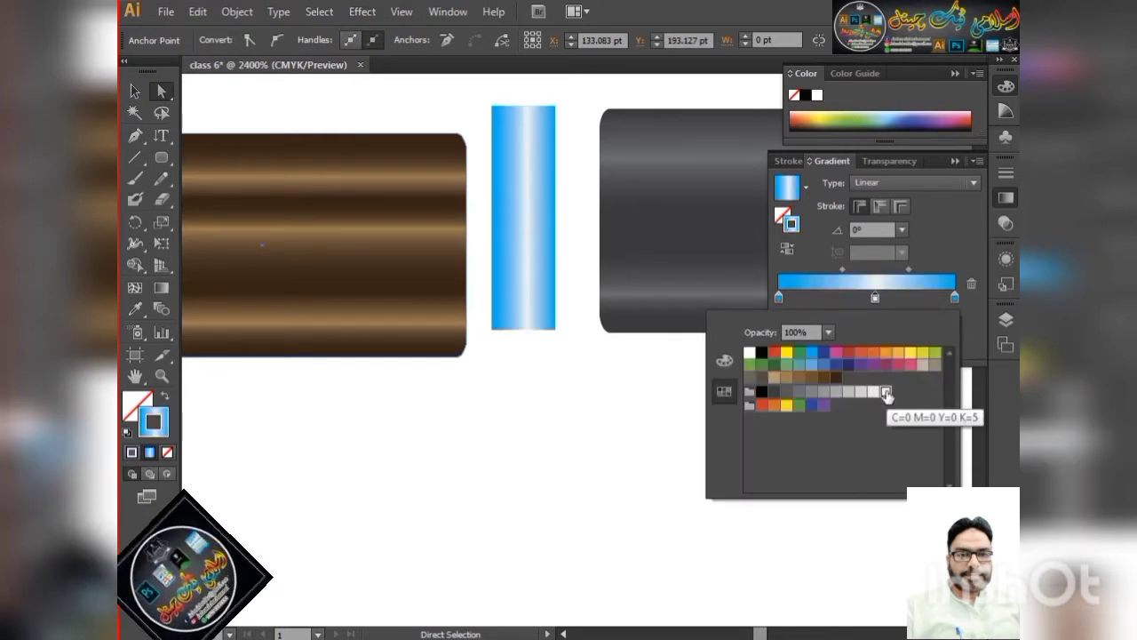
{"action": "left_click", "coordinate": [533, 250]}
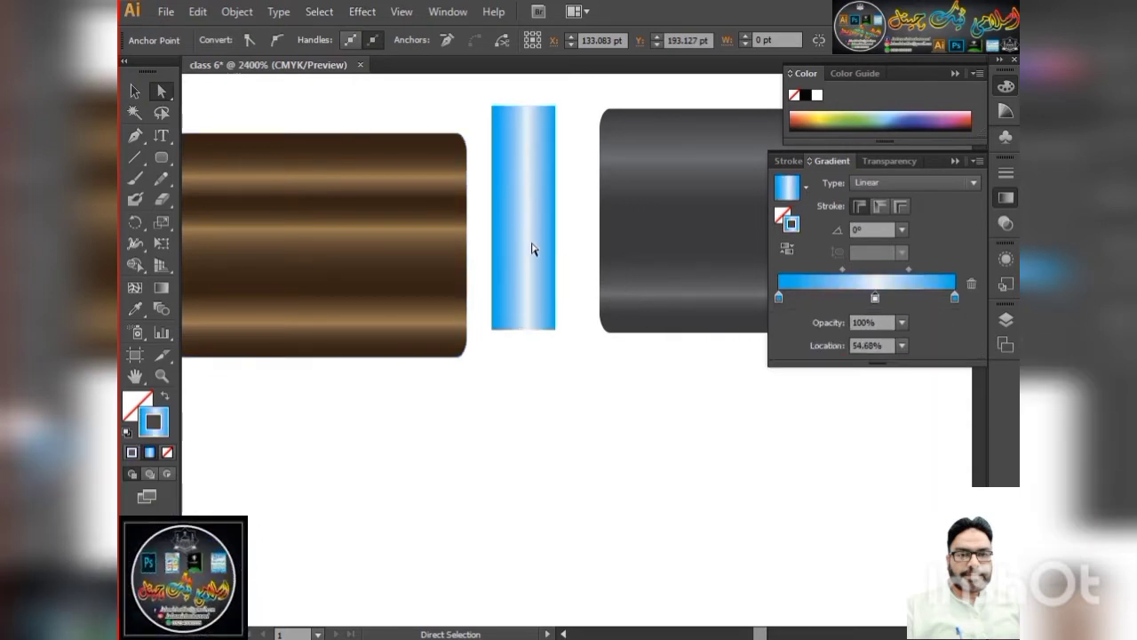
{"action": "scroll", "coordinate": [545, 293], "scroll_direction": "down", "scroll_amount": 3}
Move the brown body and grey tip flush against the blue band
{"action": "scroll", "coordinate": [524, 258], "scroll_direction": "up", "scroll_amount": 1}
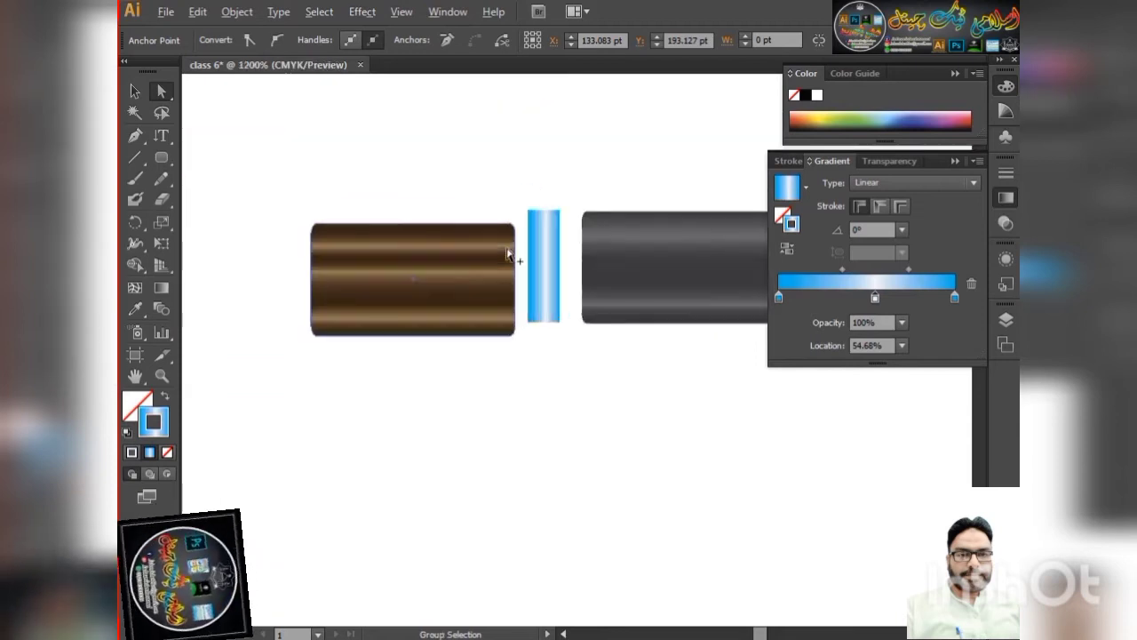
{"action": "scroll", "coordinate": [511, 258], "scroll_direction": "up", "scroll_amount": 1}
{"action": "left_click", "coordinate": [503, 263]}
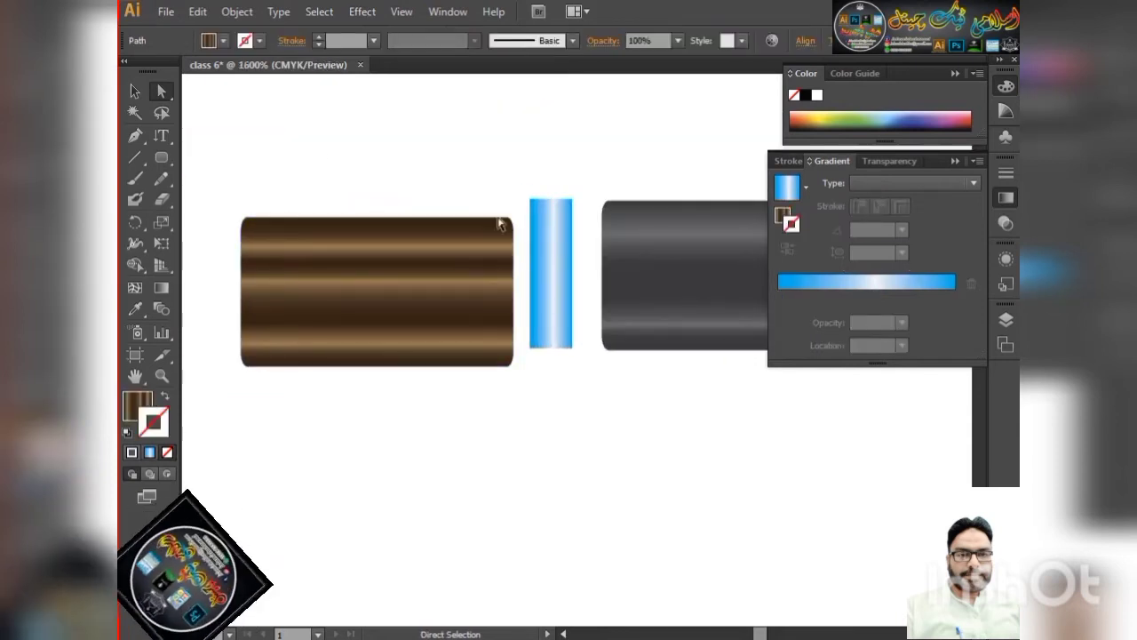
{"action": "left_click", "coordinate": [135, 93]}
{"action": "left_click_drag", "start_coordinate": [457, 257], "coordinate": [474, 239]}
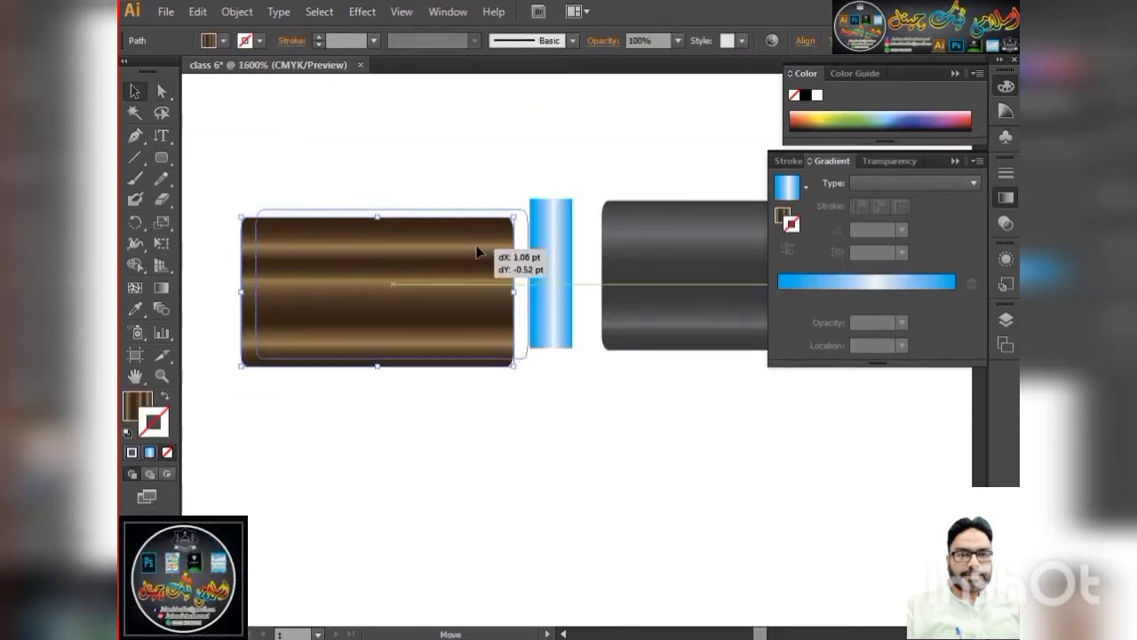
{"action": "left_click", "coordinate": [556, 253], "text": "shift"}
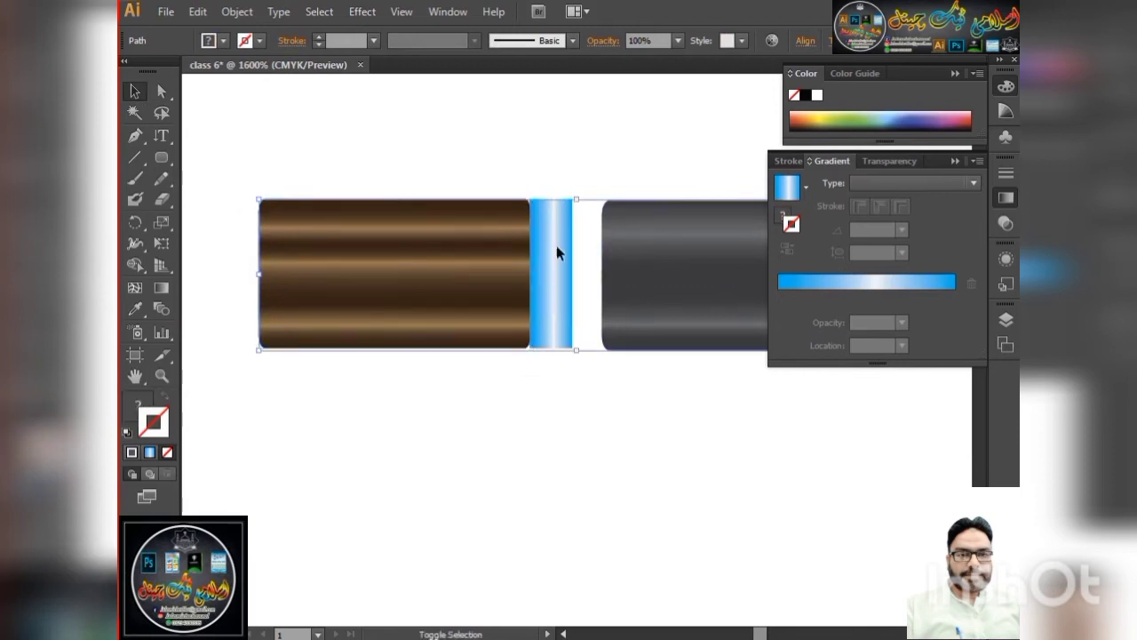
{"action": "left_click", "coordinate": [625, 192]}
{"action": "left_click_drag", "start_coordinate": [641, 248], "coordinate": [575, 254]}
{"action": "left_click_drag", "start_coordinate": [498, 254], "coordinate": [511, 254]}
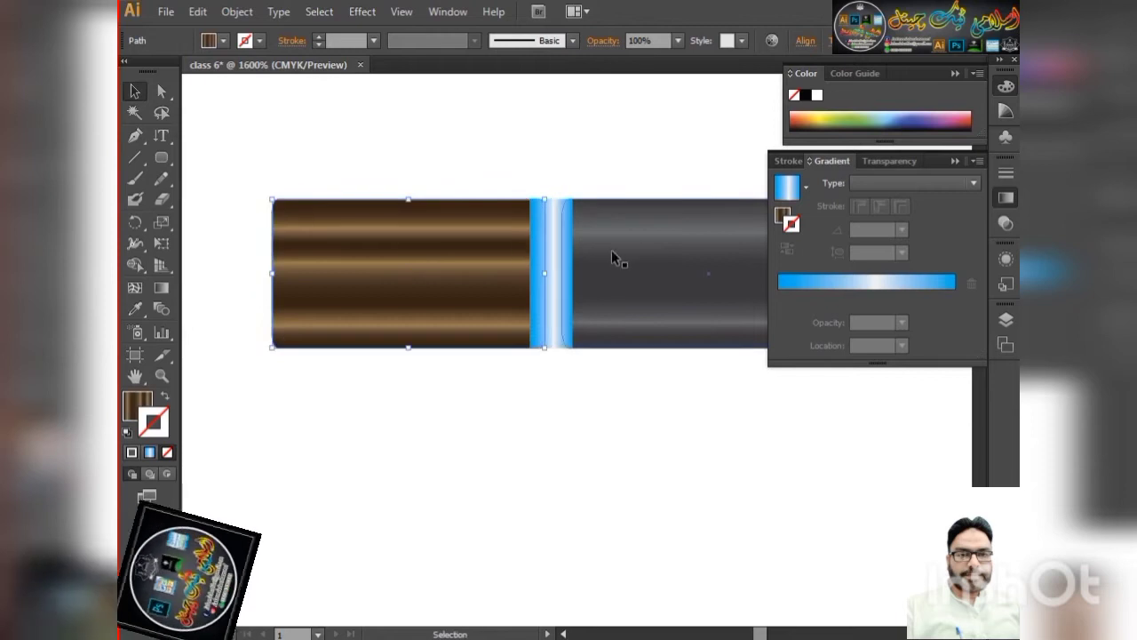
{"action": "left_click", "coordinate": [484, 155]}
Select all three cylinder pieces together and check the Align options
{"action": "scroll", "coordinate": [421, 195], "scroll_direction": "down", "scroll_amount": 2}
{"action": "mouse_move", "coordinate": [330, 182]}
{"action": "left_mouse_down"}
{"action": "mouse_move", "coordinate": [533, 275]}
{"action": "mouse_move", "coordinate": [657, 286]}
{"action": "left_mouse_up"}
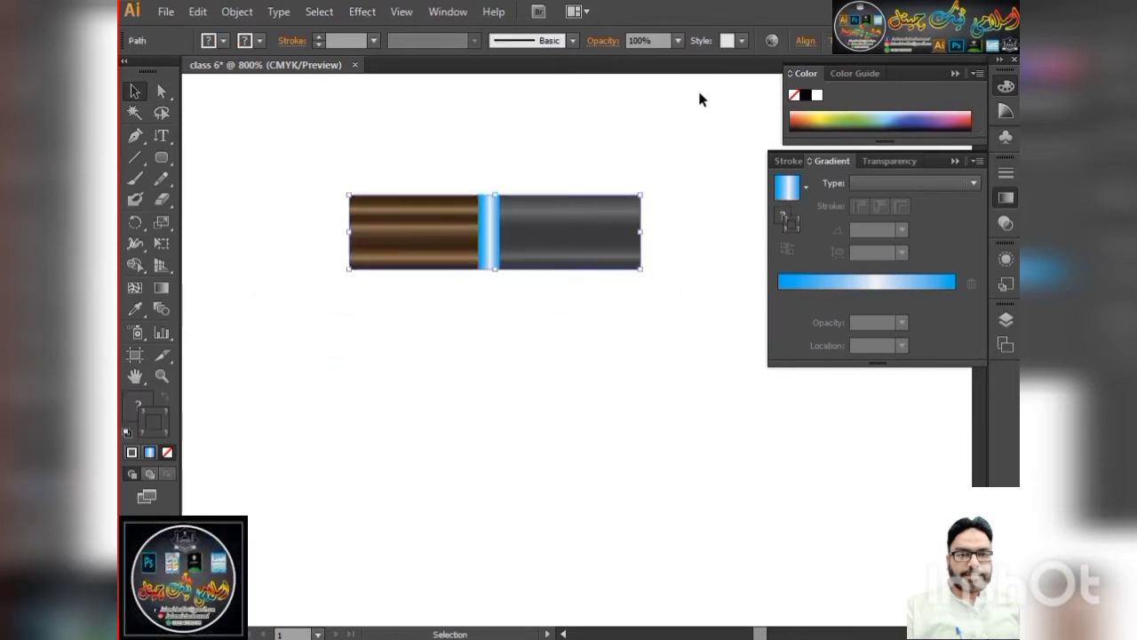
{"action": "left_click", "coordinate": [811, 41]}
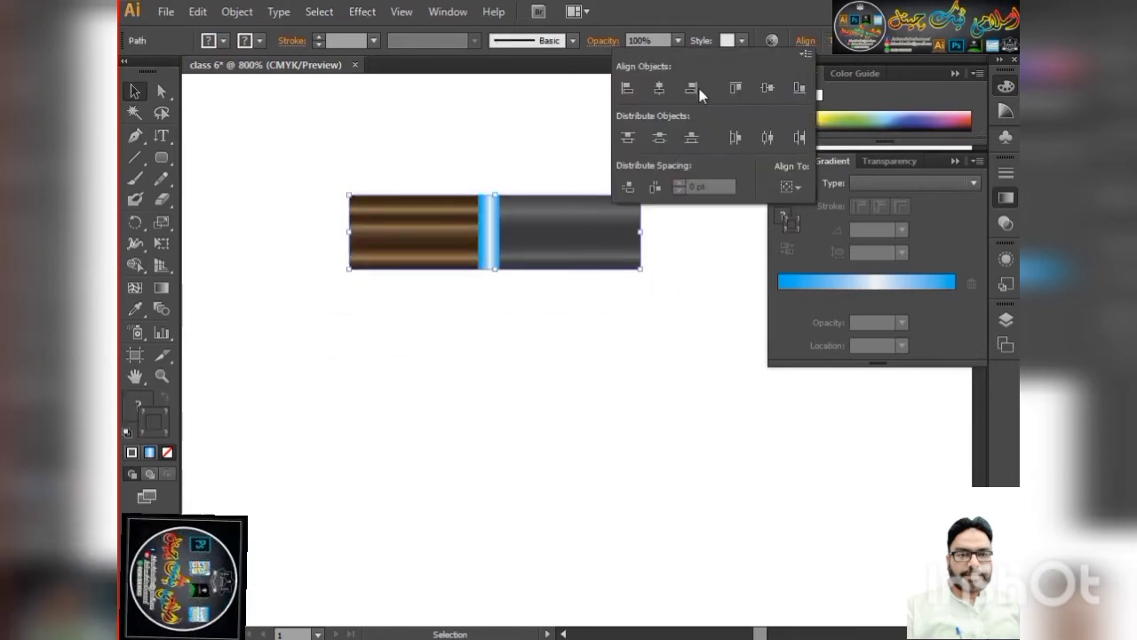
{"action": "left_click", "coordinate": [489, 133]}
{"action": "left_click", "coordinate": [401, 165]}
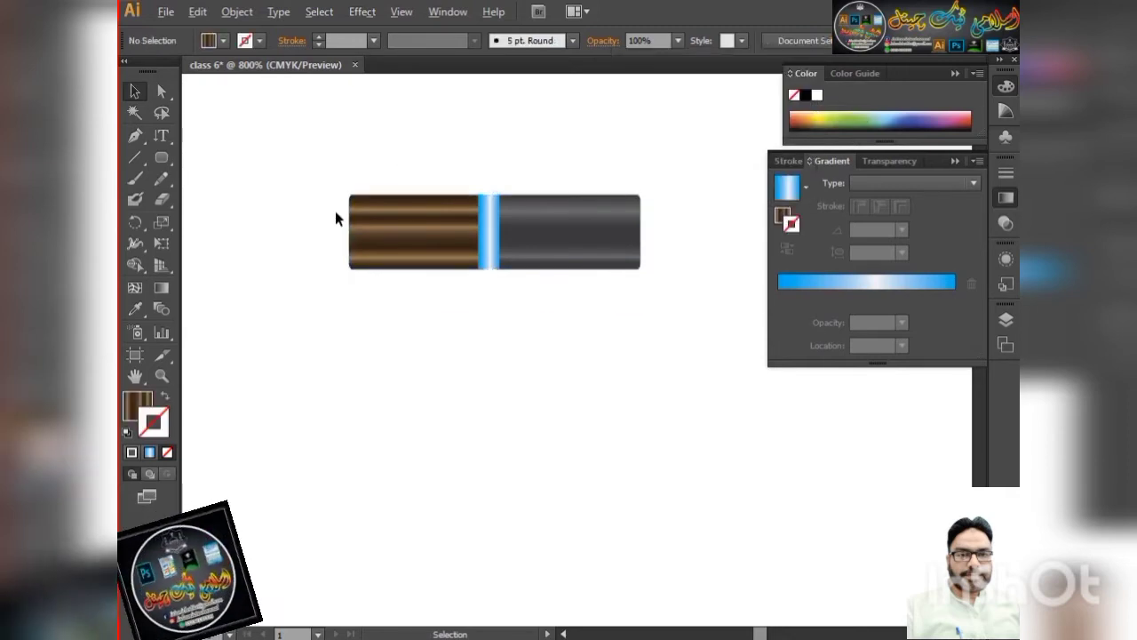
{"action": "scroll", "coordinate": [338, 213], "scroll_direction": "up", "scroll_amount": 2}
Draw a thin rounded-rectangle cap at the body's left end, butted against it
{"action": "left_click", "coordinate": [162, 158]}
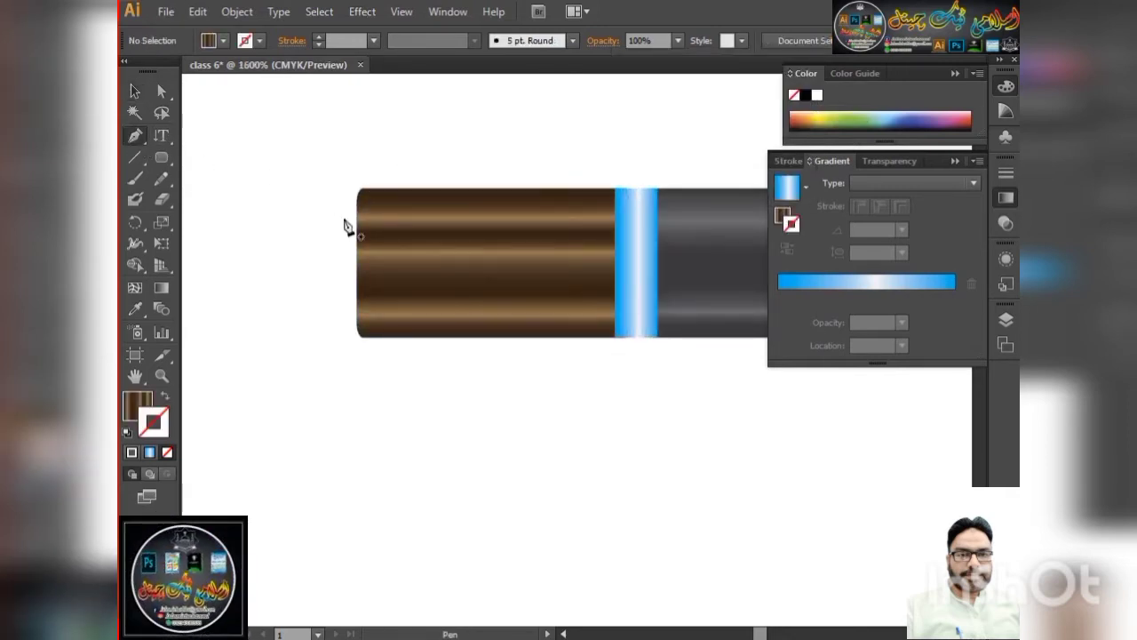
{"action": "scroll", "coordinate": [346, 223], "scroll_direction": "up", "scroll_amount": 1}
{"action": "mouse_move", "coordinate": [369, 276]}
{"action": "left_mouse_down"}
{"action": "mouse_move", "coordinate": [373, 357]}
{"action": "mouse_move", "coordinate": [404, 381]}
{"action": "left_mouse_up"}
{"action": "key", "text": "v"}
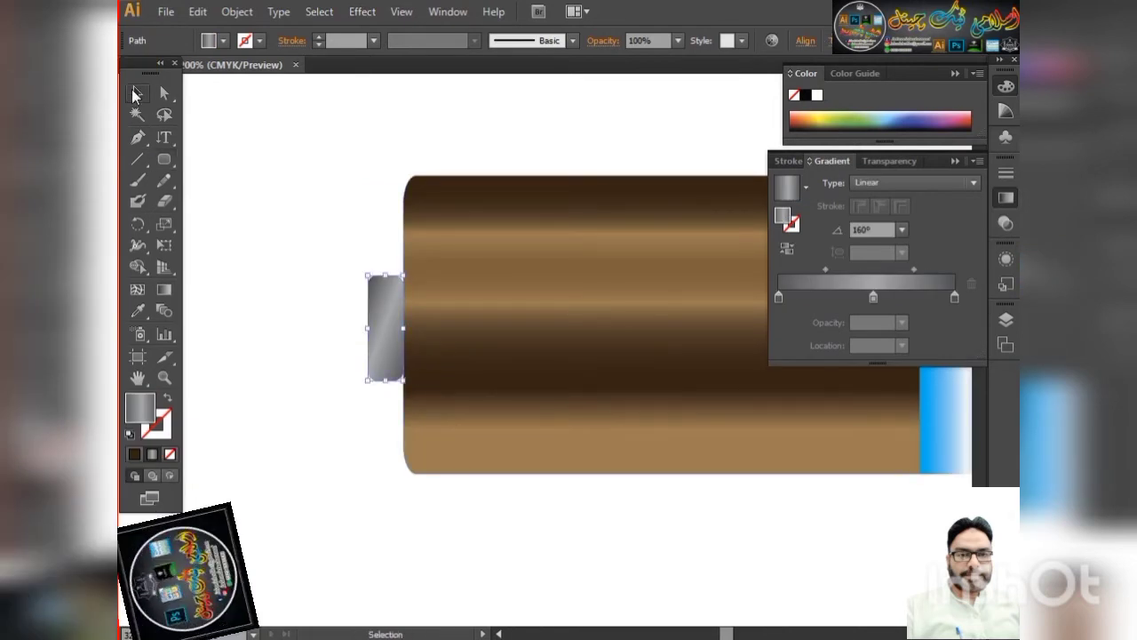
{"action": "left_click_drag", "start_coordinate": [380, 317], "coordinate": [386, 314]}
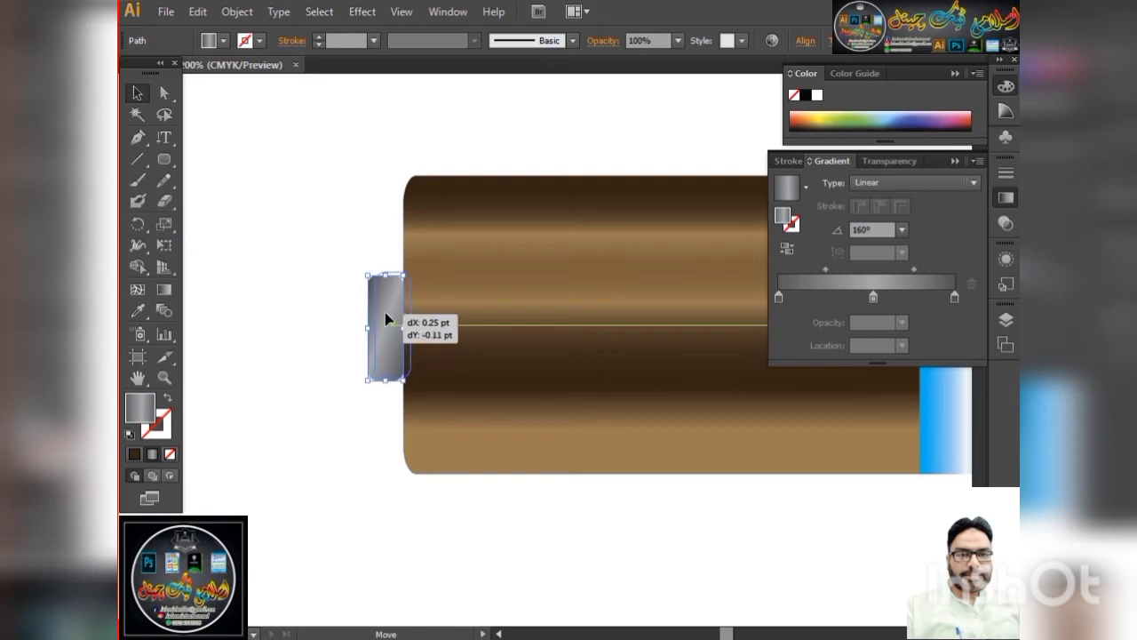
{"action": "left_click", "coordinate": [433, 259], "text": "shift"}
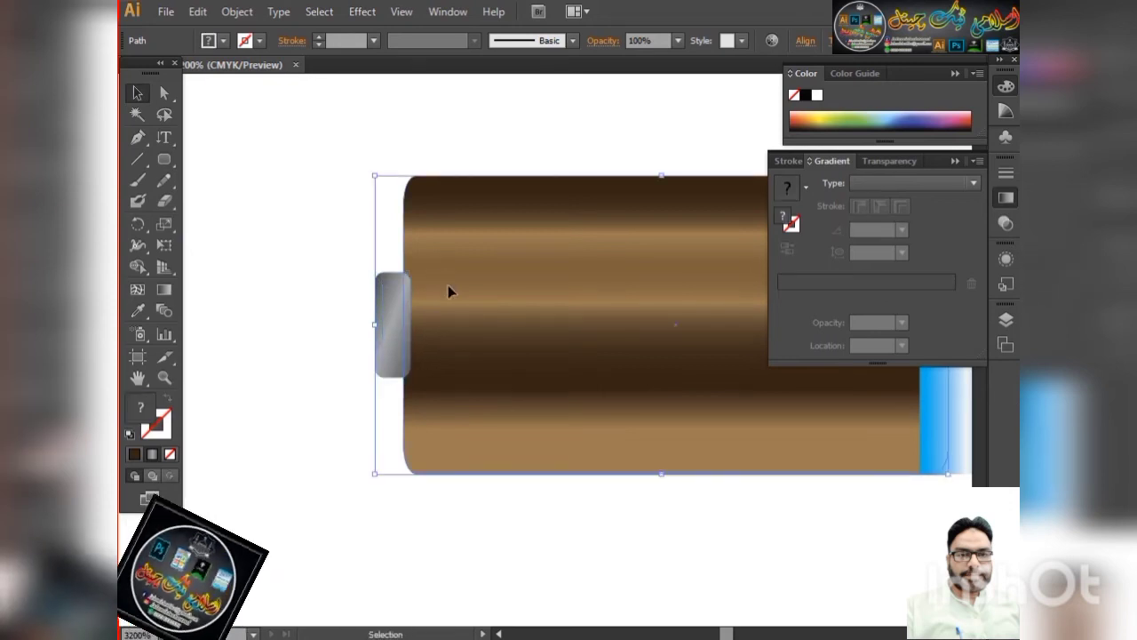
{"action": "left_click", "coordinate": [805, 41]}
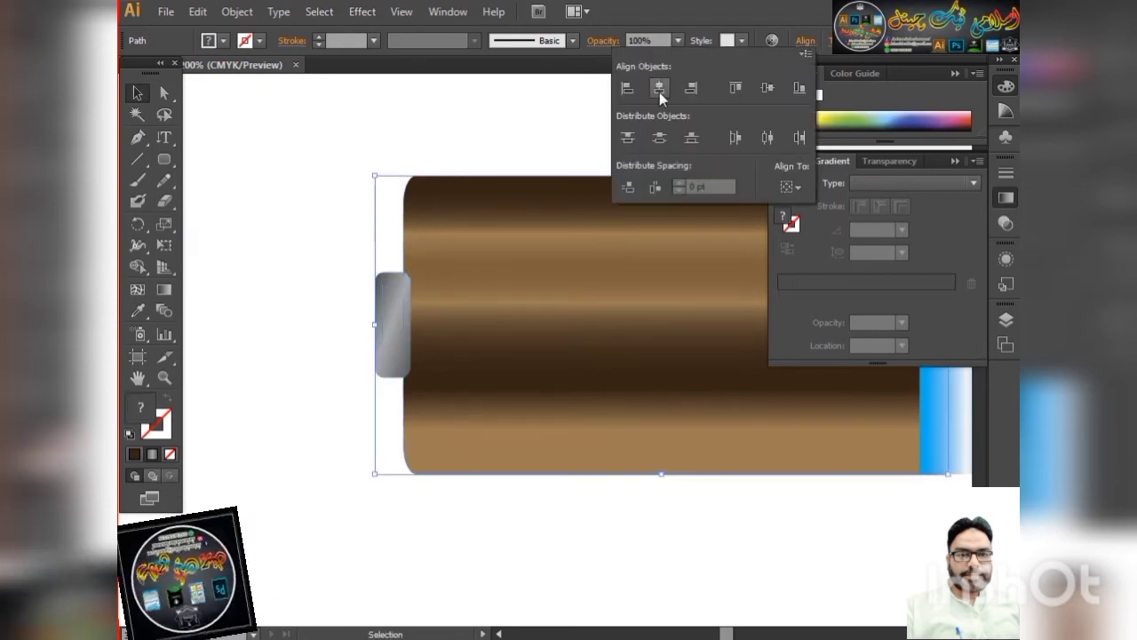
{"action": "left_click", "coordinate": [457, 148]}
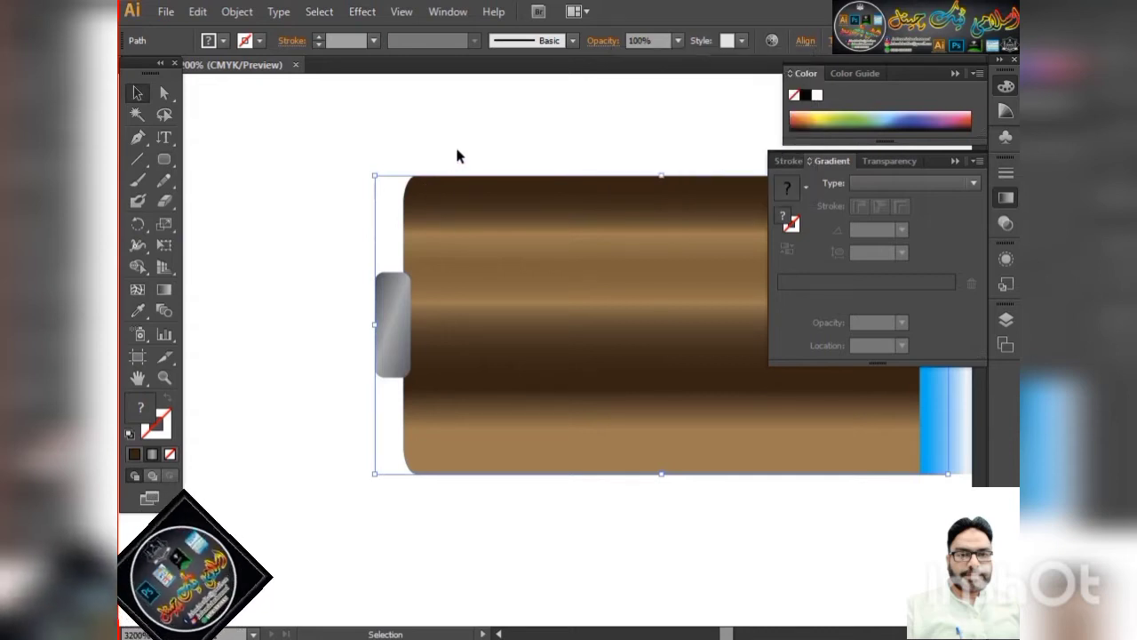
Vertically centre the cap on the cylinder with Align
{"action": "scroll", "coordinate": [456, 148], "scroll_direction": "down", "scroll_amount": 3}
{"action": "scroll", "coordinate": [453, 173], "scroll_direction": "down", "scroll_amount": 3}
{"action": "left_click_drag", "start_coordinate": [435, 149], "coordinate": [592, 211]}
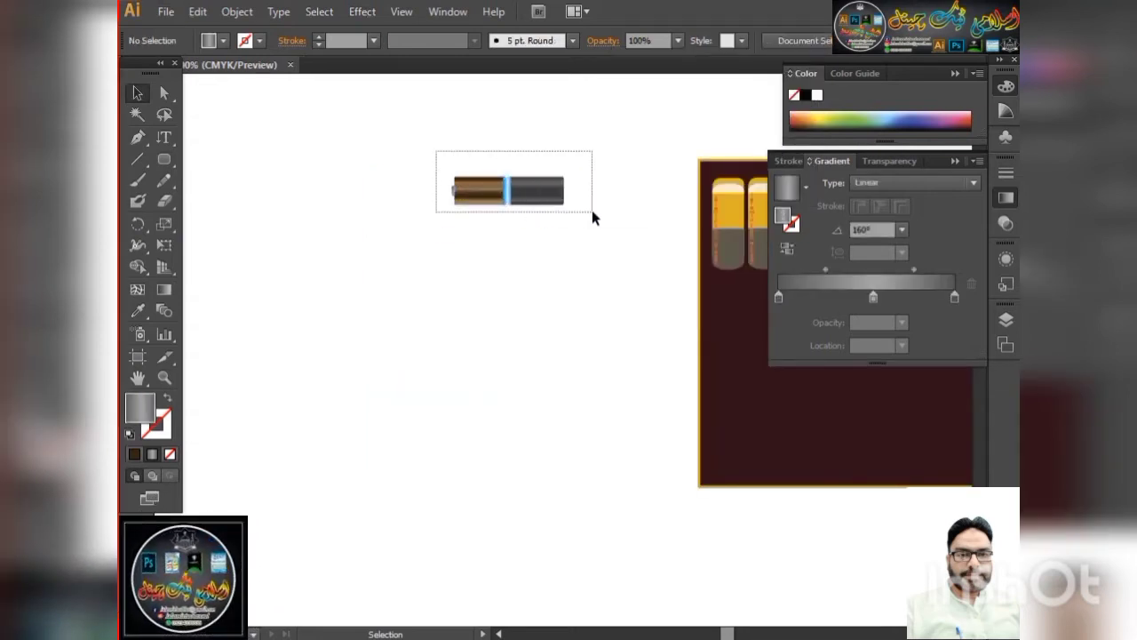
{"action": "left_click", "coordinate": [805, 42]}
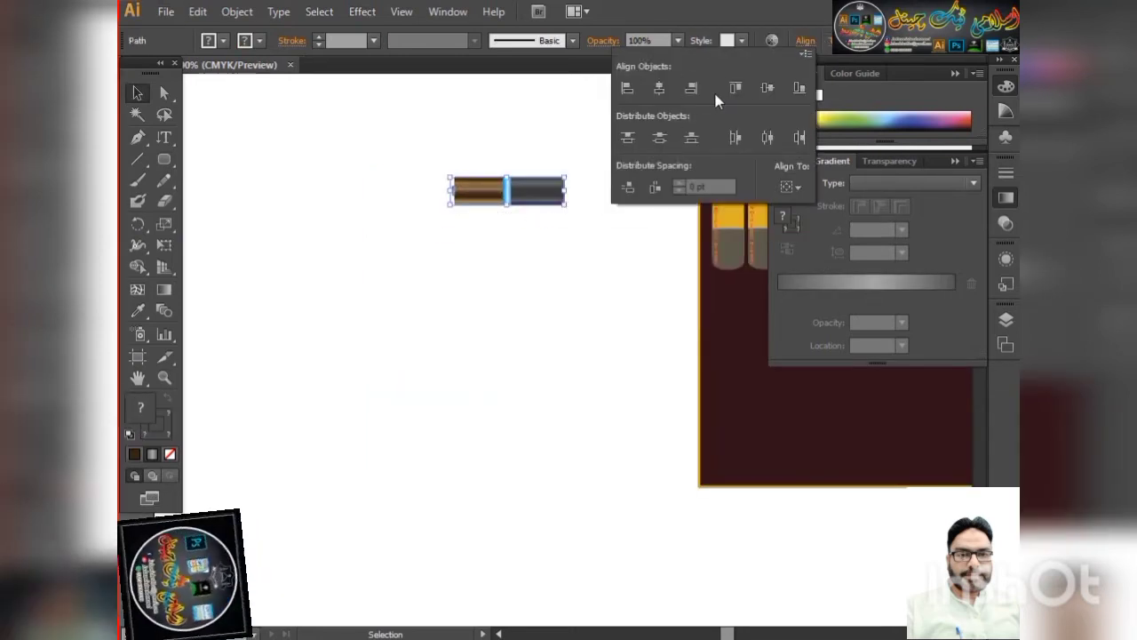
{"action": "left_click", "coordinate": [764, 90]}
{"action": "left_click", "coordinate": [436, 182]}
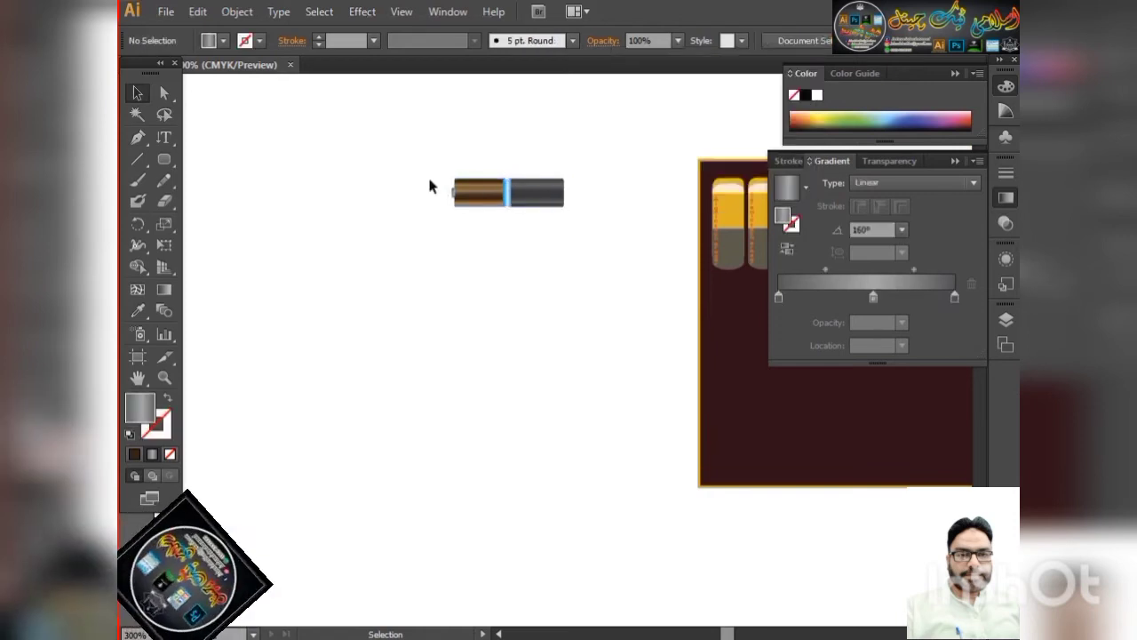
Nudge the cap slightly up and send it behind the body via Arrange > Send to Back
{"action": "scroll", "coordinate": [432, 186], "scroll_direction": "up", "scroll_amount": 2}
{"action": "scroll", "coordinate": [441, 204], "scroll_direction": "up", "scroll_amount": 2}
{"action": "scroll", "coordinate": [466, 160], "scroll_direction": "down", "scroll_amount": 1}
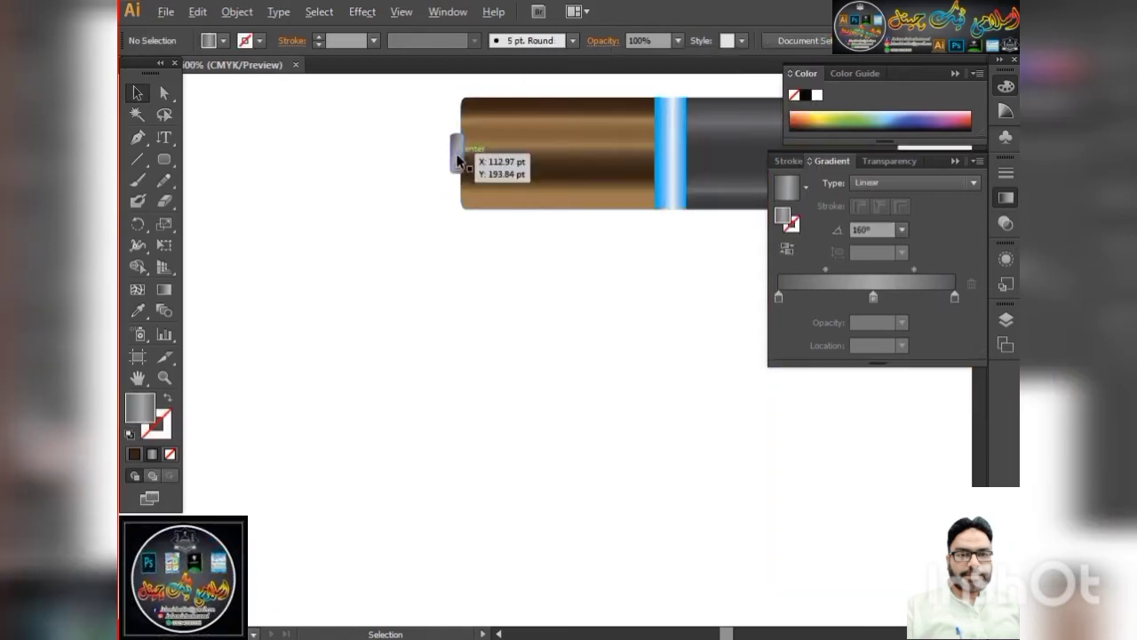
{"action": "scroll", "coordinate": [458, 152], "scroll_direction": "up", "scroll_amount": 2}
{"action": "left_click_drag", "start_coordinate": [455, 151], "coordinate": [456, 146]}
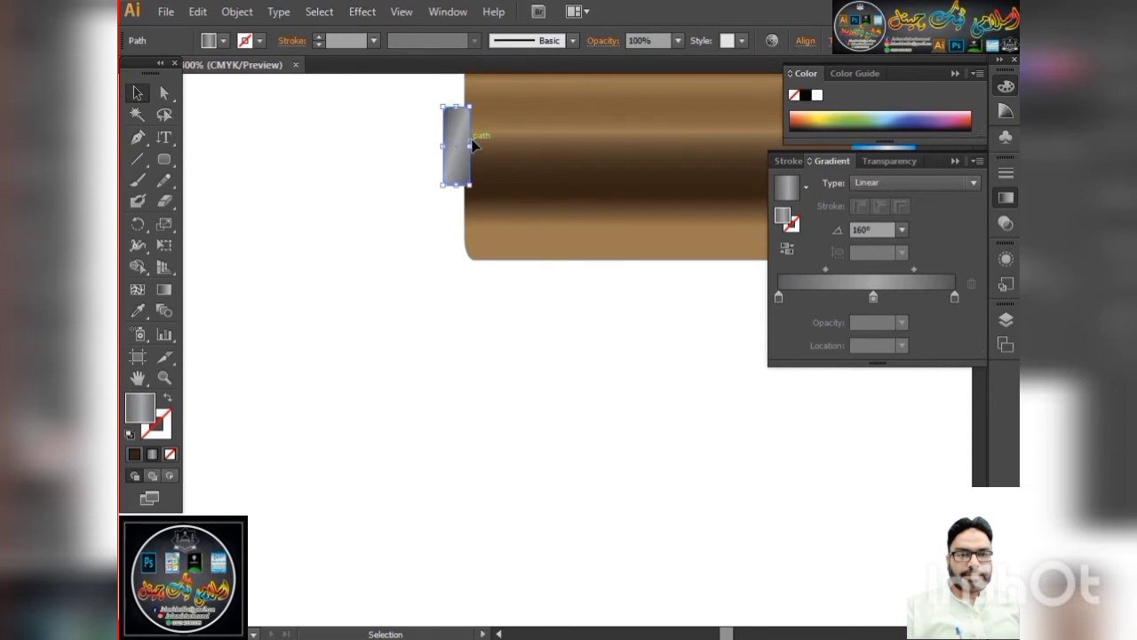
{"action": "right_click", "coordinate": [459, 136]}
{"action": "mouse_move", "coordinate": [507, 389]}
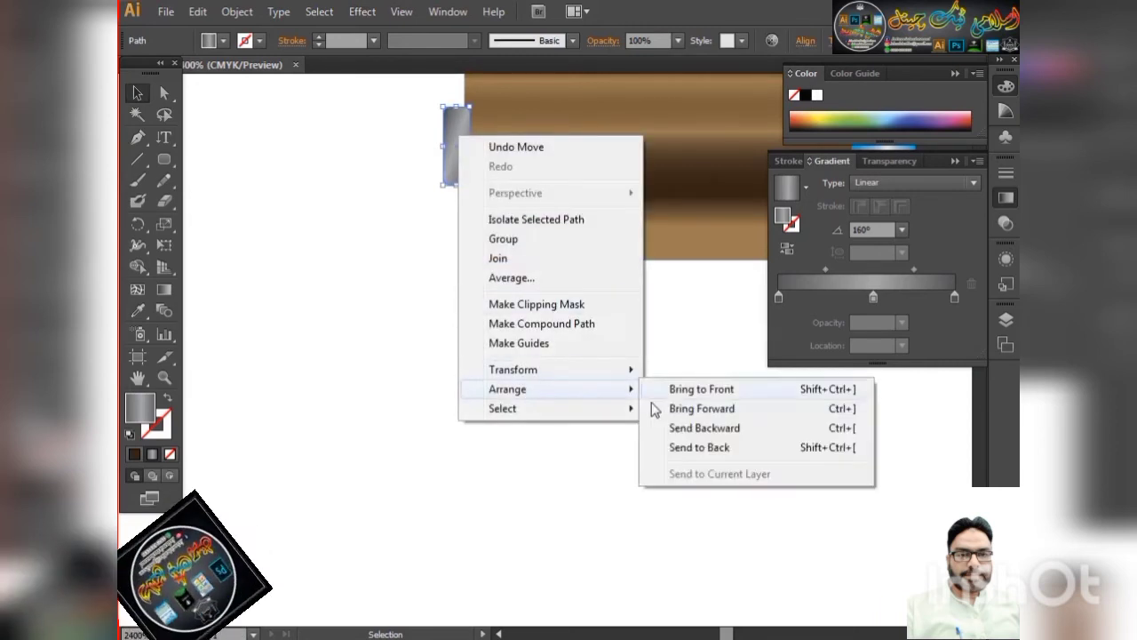
{"action": "left_click", "coordinate": [699, 447]}
{"action": "left_click", "coordinate": [376, 239]}
{"action": "scroll", "coordinate": [408, 227], "scroll_direction": "down", "scroll_amount": 2}
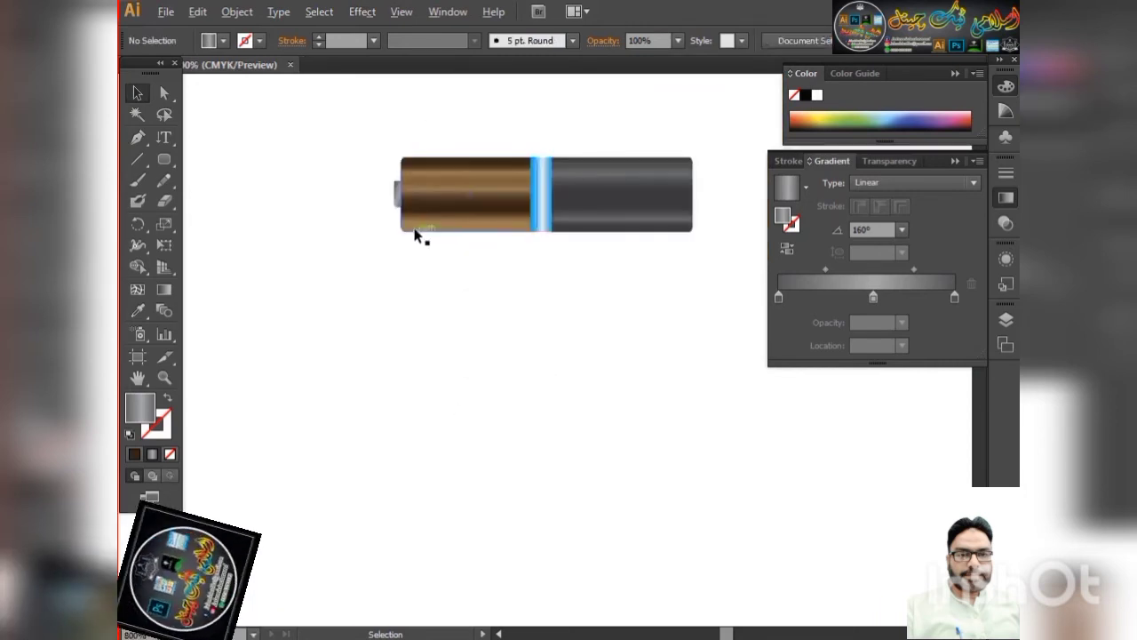
{"action": "scroll", "coordinate": [398, 189], "scroll_direction": "up", "scroll_amount": 2}
Add stops near 19%, 30%, 64.5% and 84% to the cap's gradient, moving one to about 50%
{"action": "left_click", "coordinate": [380, 182]}
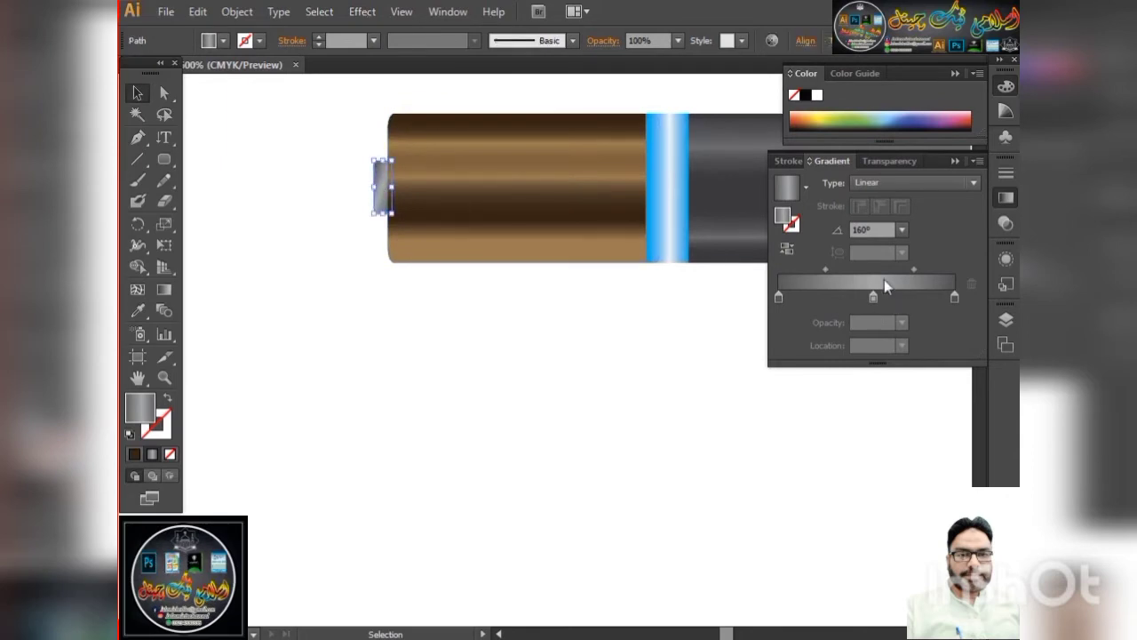
{"action": "left_click", "coordinate": [778, 296]}
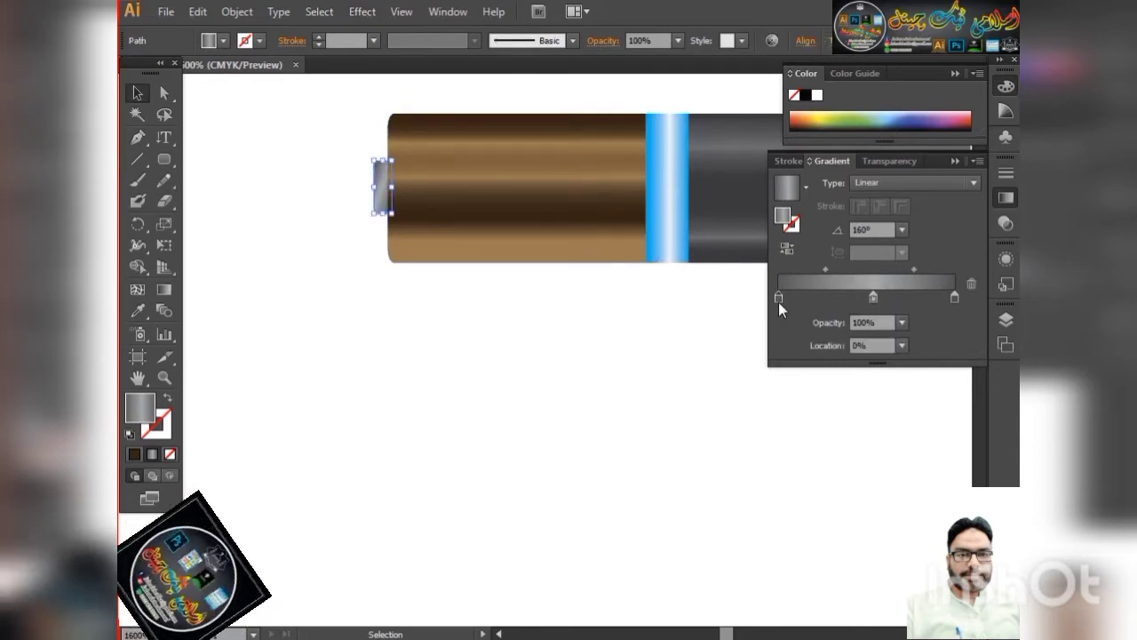
{"action": "left_click", "coordinate": [890, 299]}
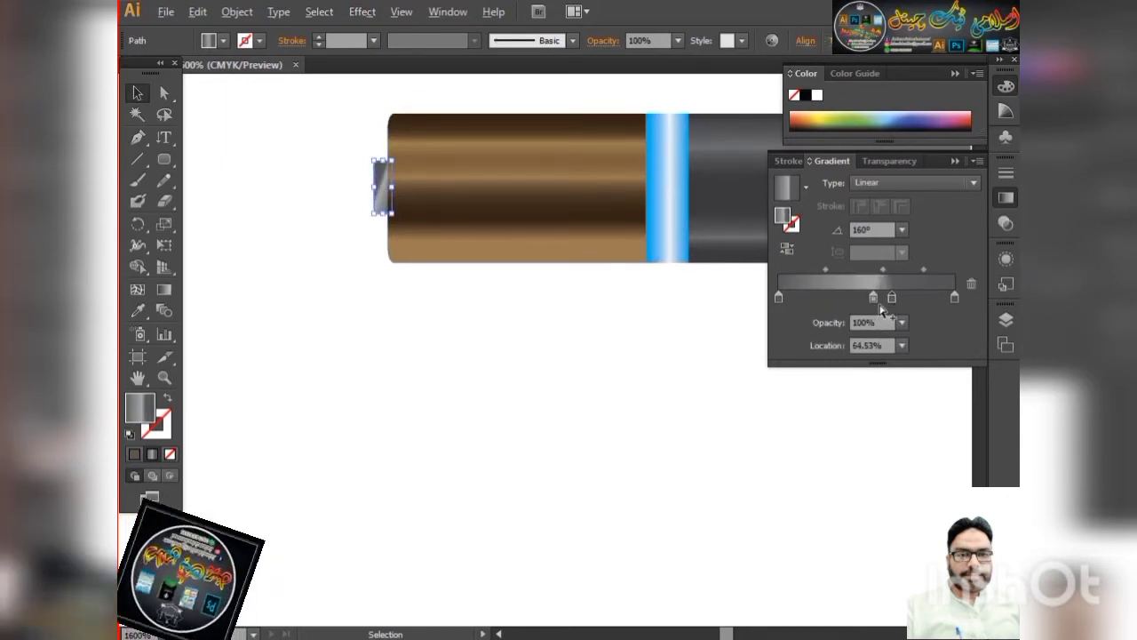
{"action": "left_click", "coordinate": [832, 299]}
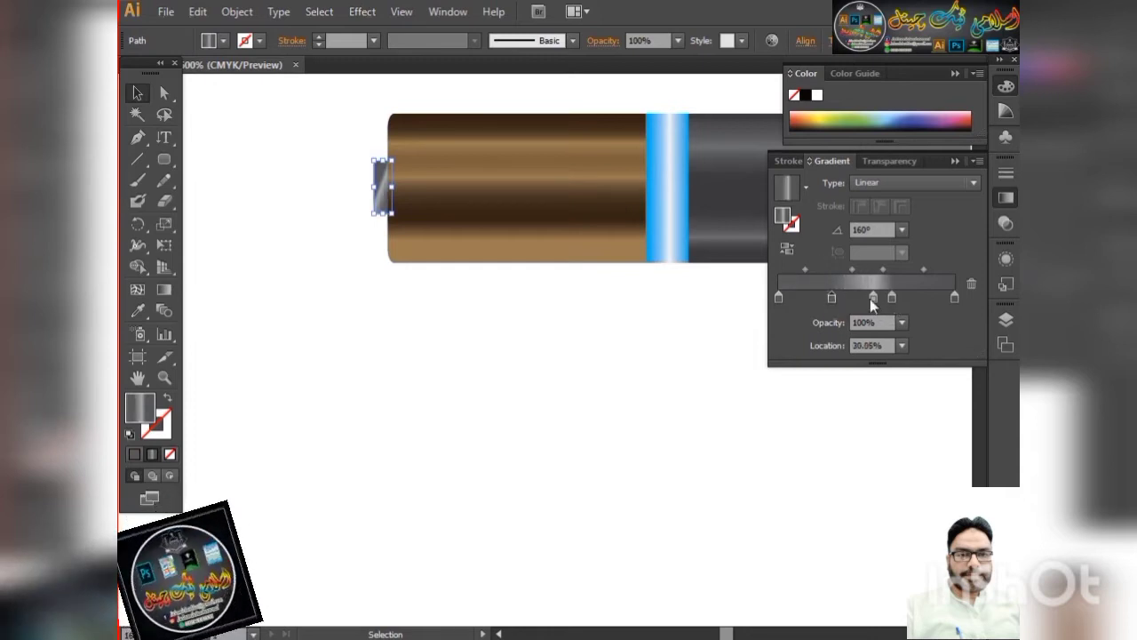
{"action": "left_click", "coordinate": [811, 299]}
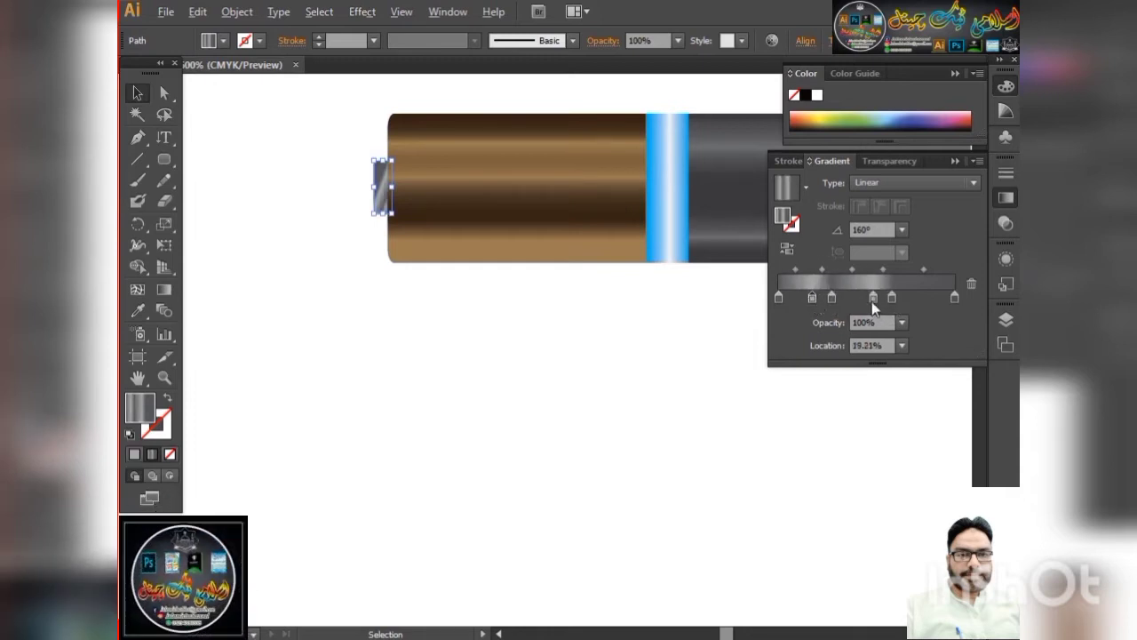
{"action": "left_click", "coordinate": [927, 299]}
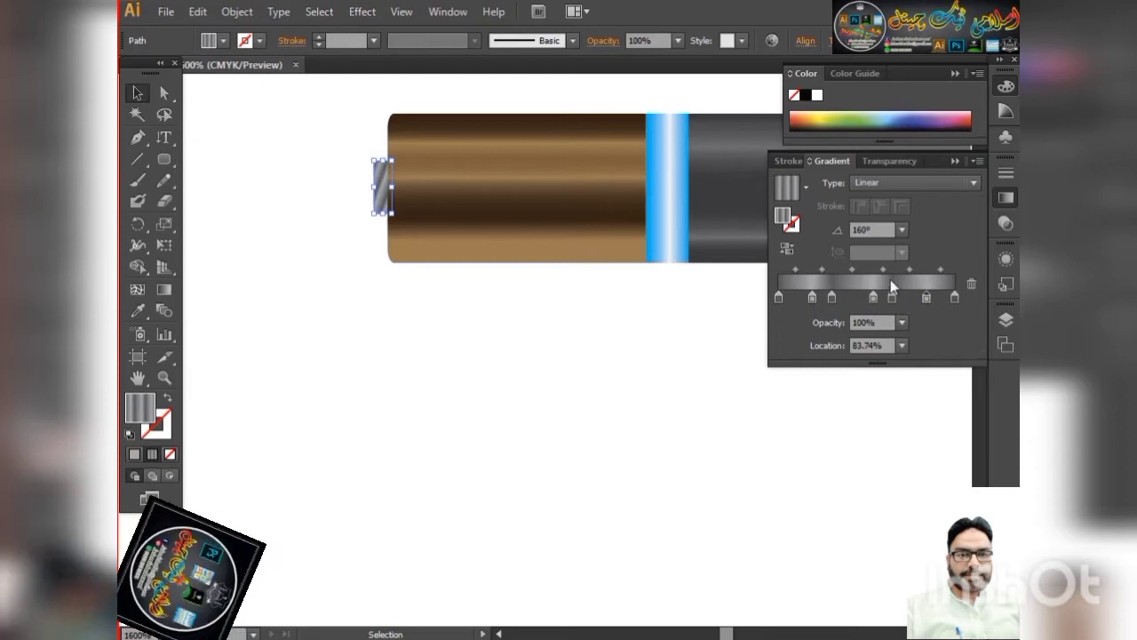
{"action": "left_click_drag", "start_coordinate": [872, 296], "coordinate": [865, 296]}
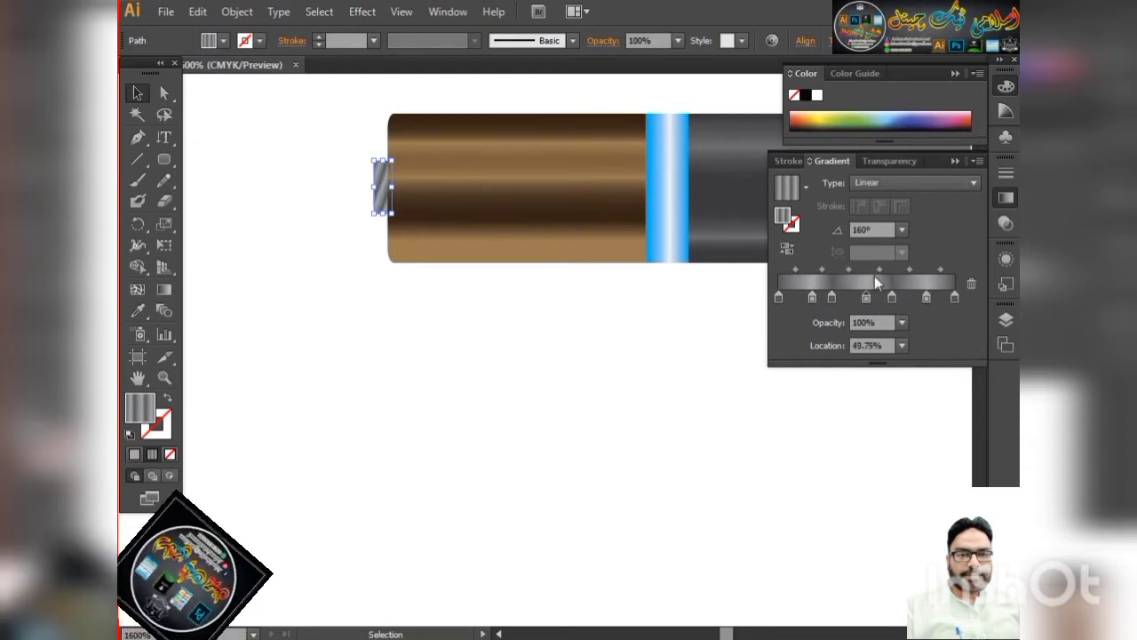
{"action": "left_click", "coordinate": [878, 229]}
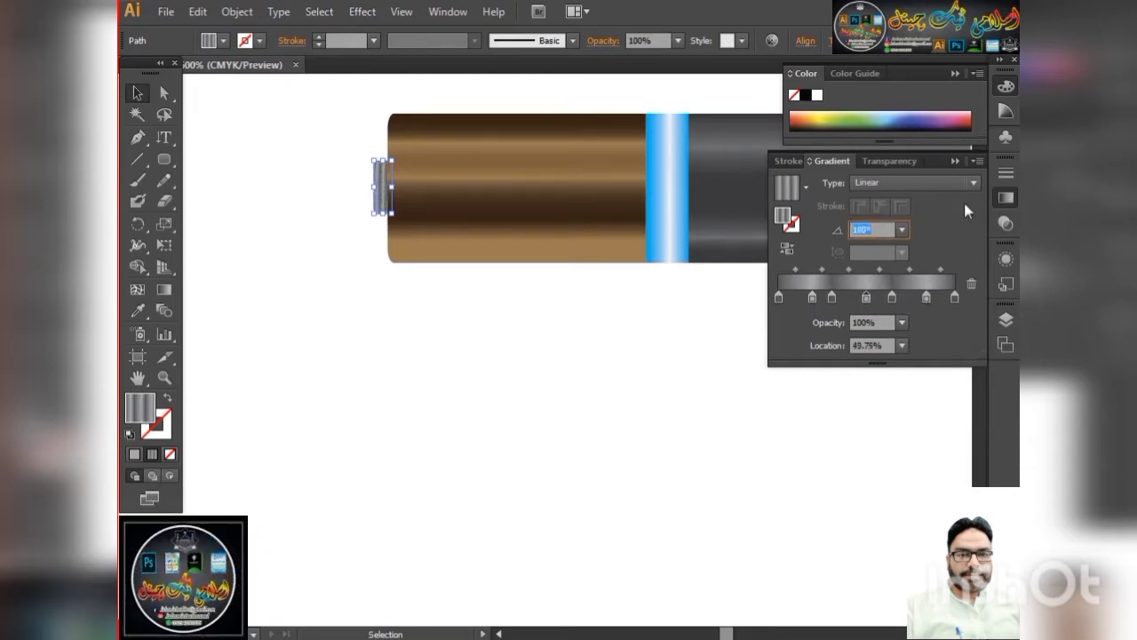
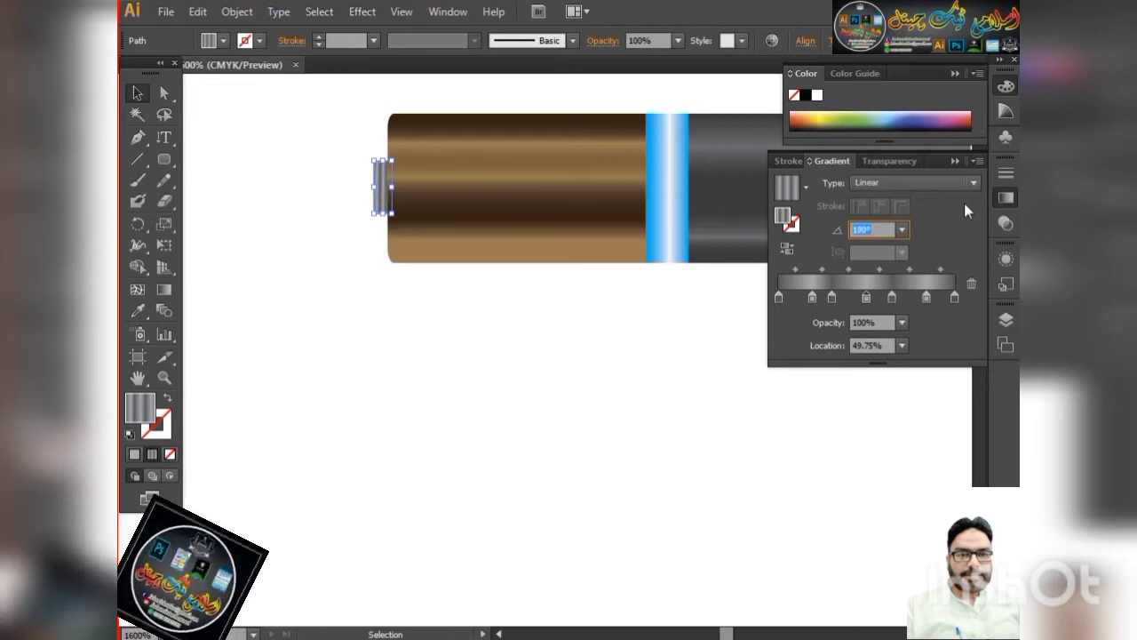
Lower the battery cap's gradient angle from 180° to 89°
{"action": "key", "text": "Down"}
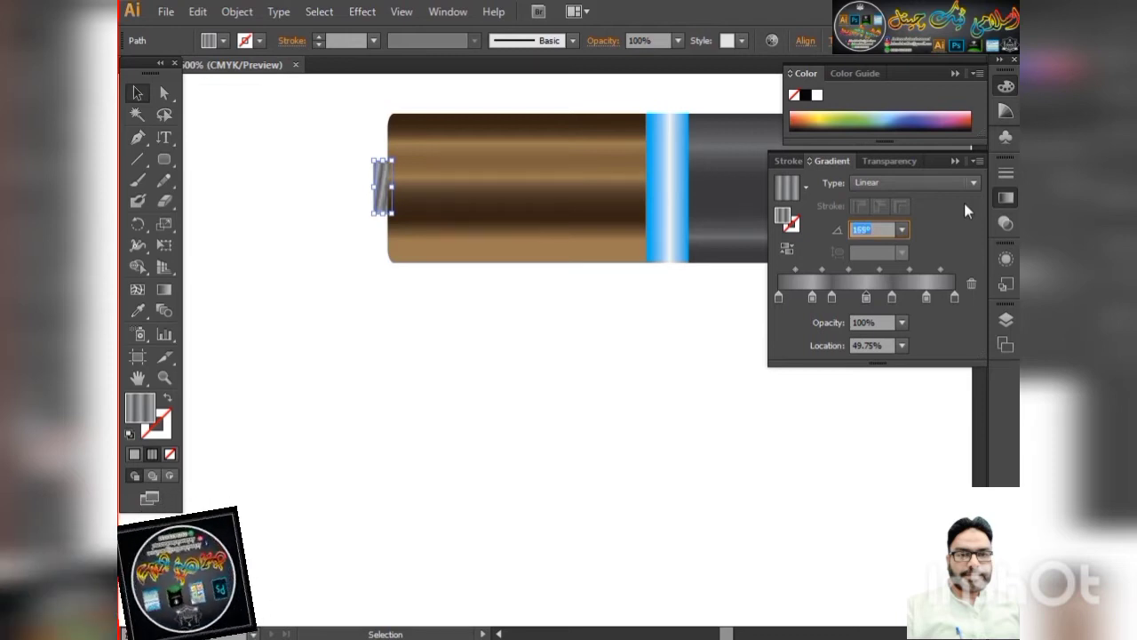
{"action": "key", "text": "Down"}
{"action": "key", "text": "Down"}
{"action": "key", "text": "Down"}
{"action": "key", "text": "Down"}
{"action": "key", "text": "Down"}
{"action": "key", "text": "Down"}
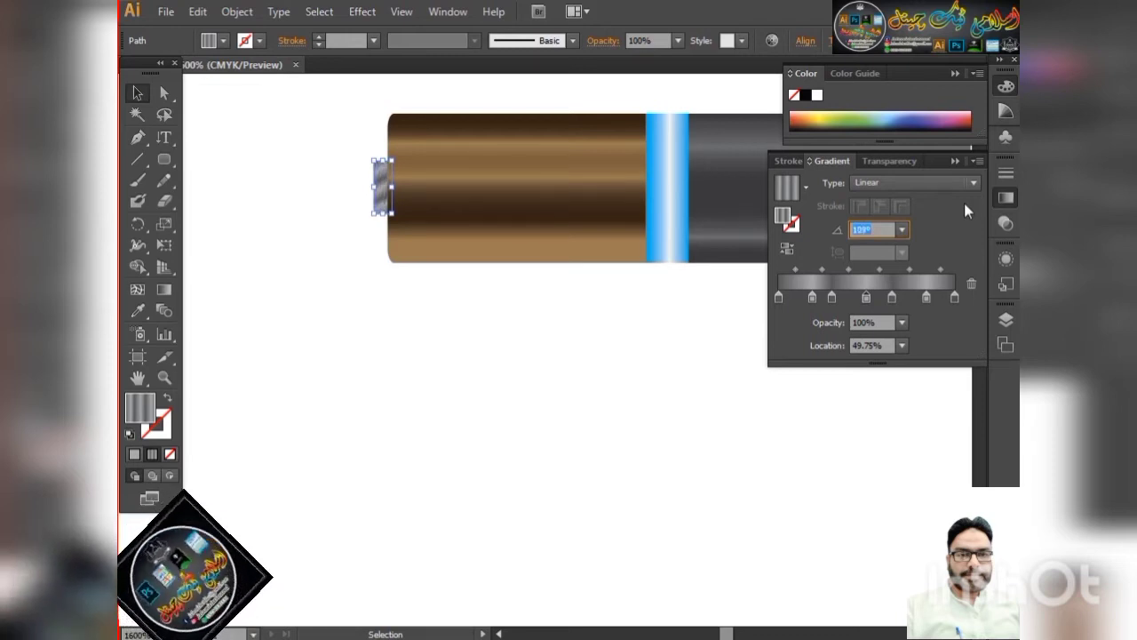
{"action": "key", "text": "Down"}
{"action": "key", "text": "Down"}
{"action": "key", "text": "Down"}
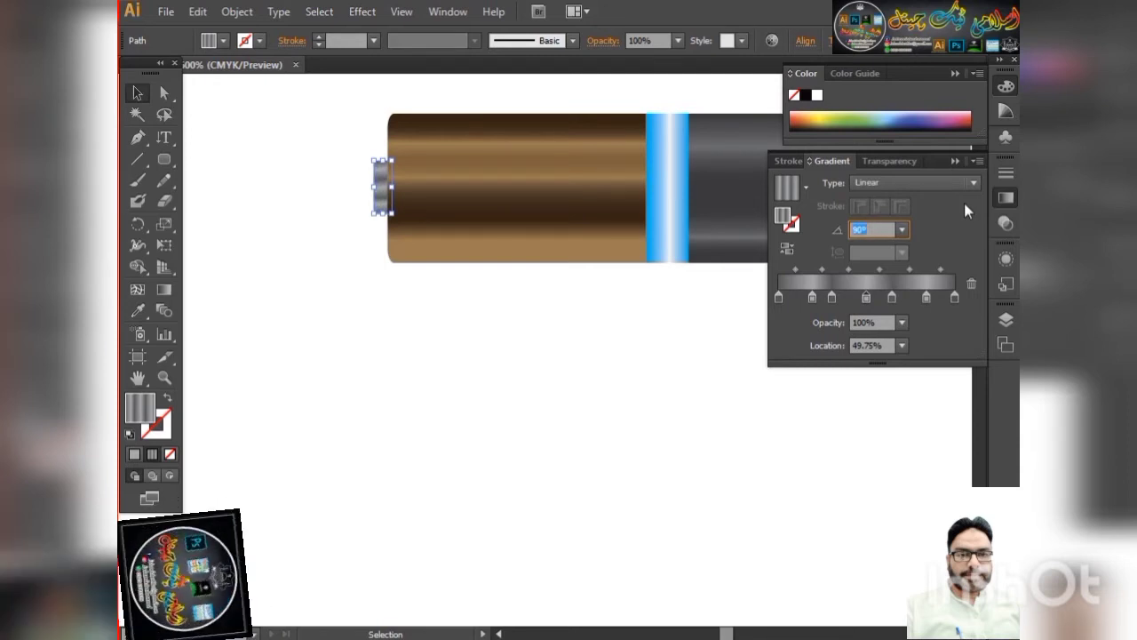
{"action": "key", "text": "Down"}
{"action": "left_click", "coordinate": [456, 319]}
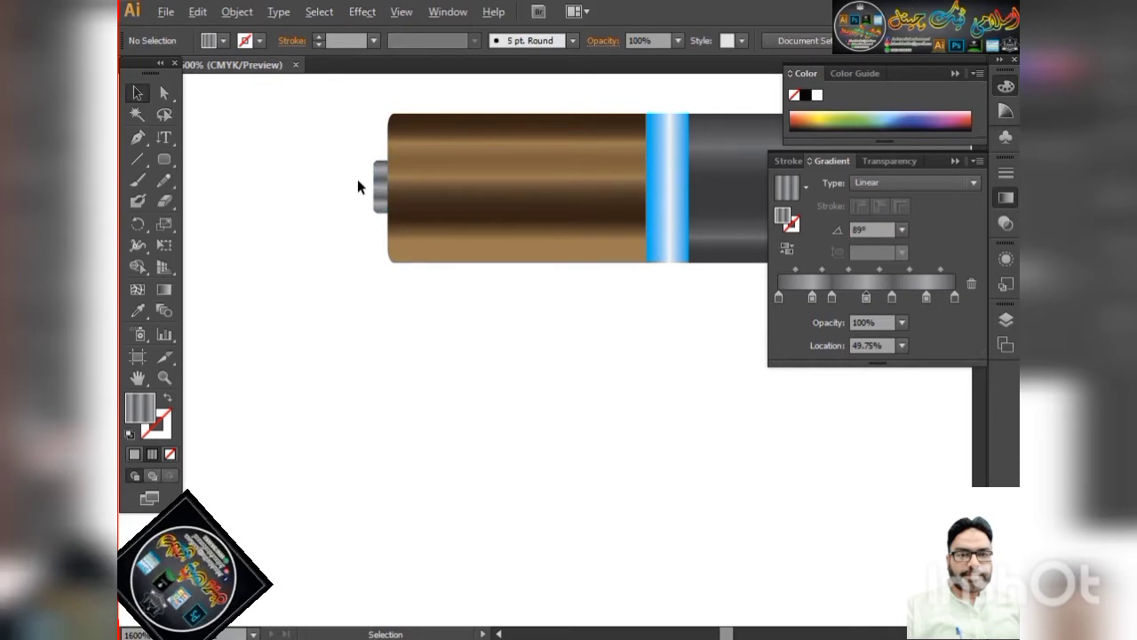
Marquee-select the whole brown-and-gray battery
{"action": "scroll", "coordinate": [359, 173], "scroll_direction": "up", "scroll_amount": 1}
{"action": "scroll", "coordinate": [370, 175], "scroll_direction": "down", "scroll_amount": 1}
{"action": "scroll", "coordinate": [400, 187], "scroll_direction": "down", "scroll_amount": 2}
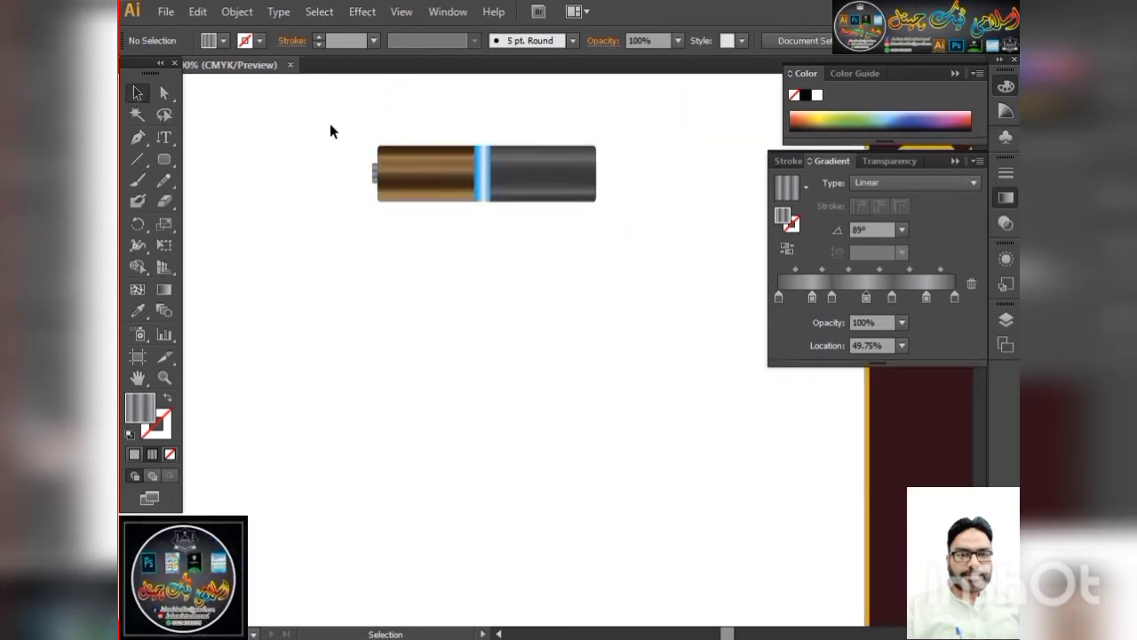
{"action": "left_click_drag", "start_coordinate": [330, 131], "coordinate": [630, 214]}
{"action": "scroll", "coordinate": [474, 169], "scroll_direction": "up", "scroll_amount": 2}
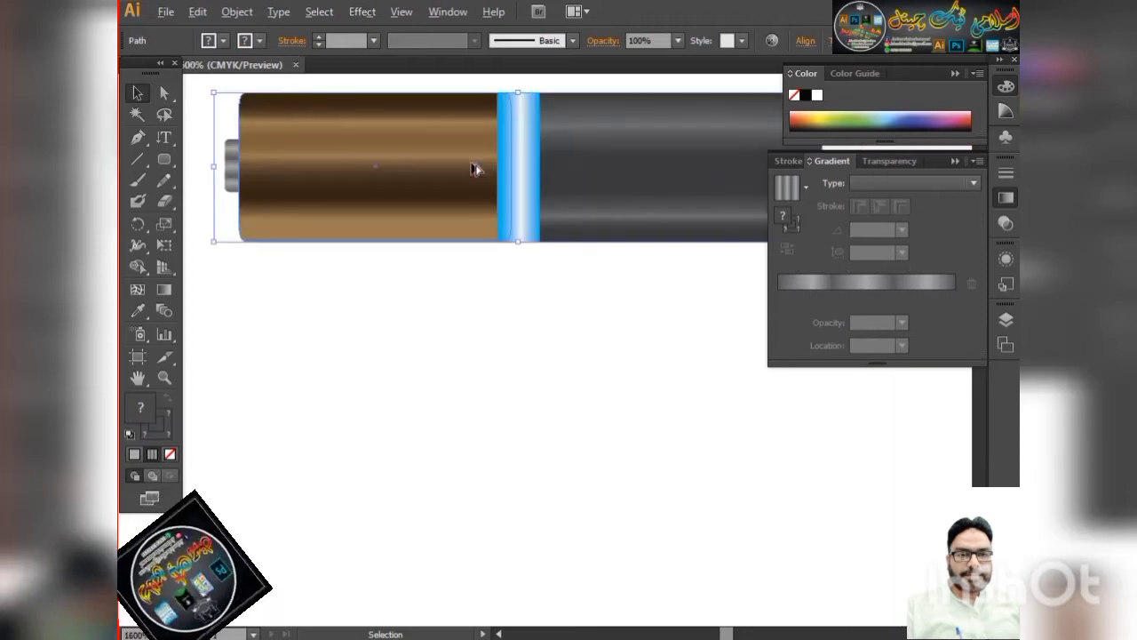
{"action": "scroll", "coordinate": [473, 168], "scroll_direction": "down", "scroll_amount": 2}
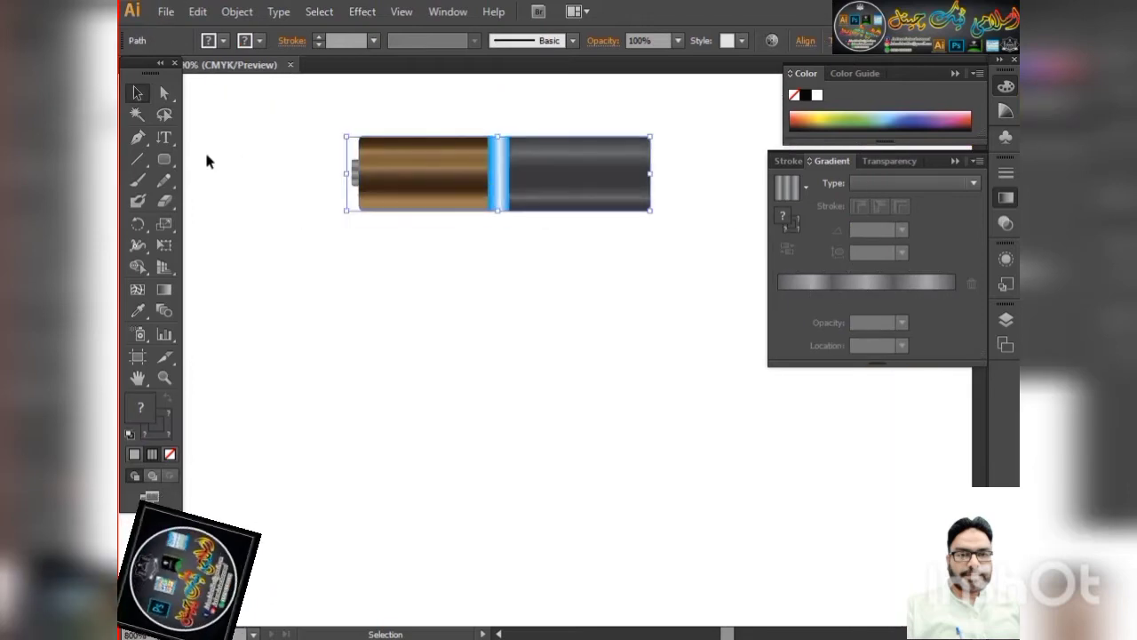
Type the word 'energy' as horizontal text below the battery
{"action": "left_click", "coordinate": [164, 137]}
{"action": "left_click", "coordinate": [382, 256]}
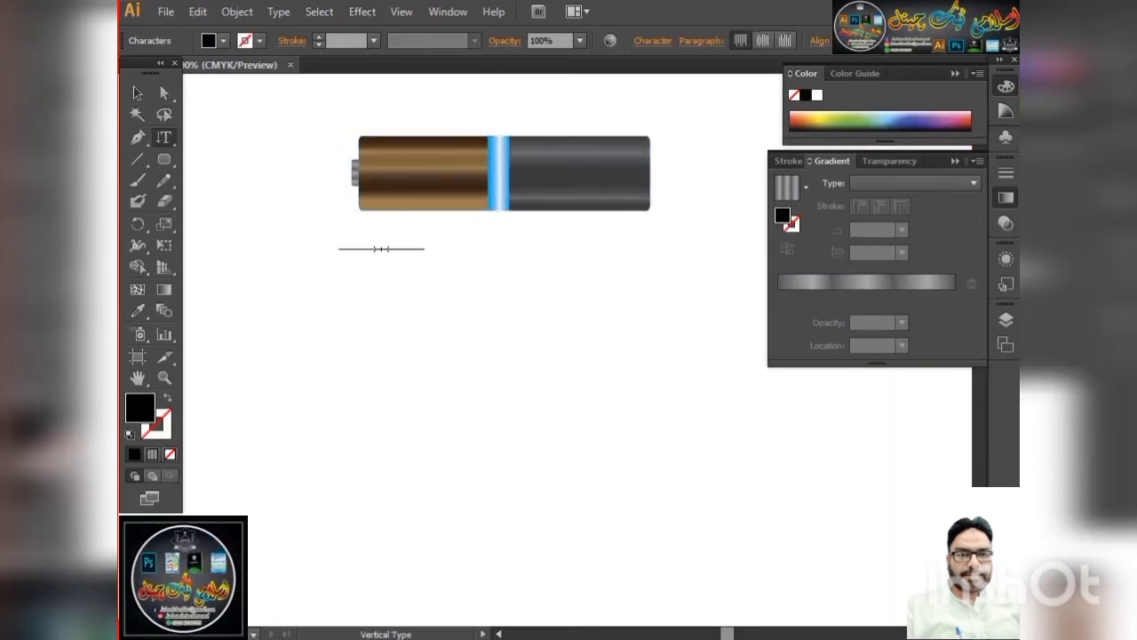
{"action": "key", "text": "Escape"}
{"action": "left_click_drag", "start_coordinate": [167, 137], "coordinate": [238, 135]}
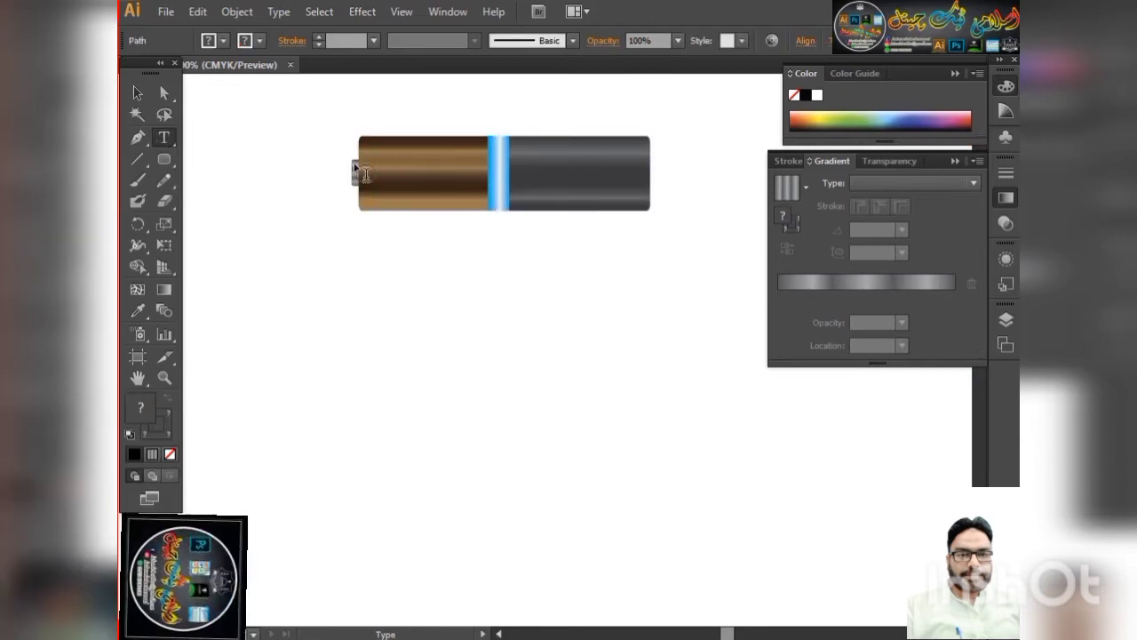
{"action": "left_click", "coordinate": [404, 245]}
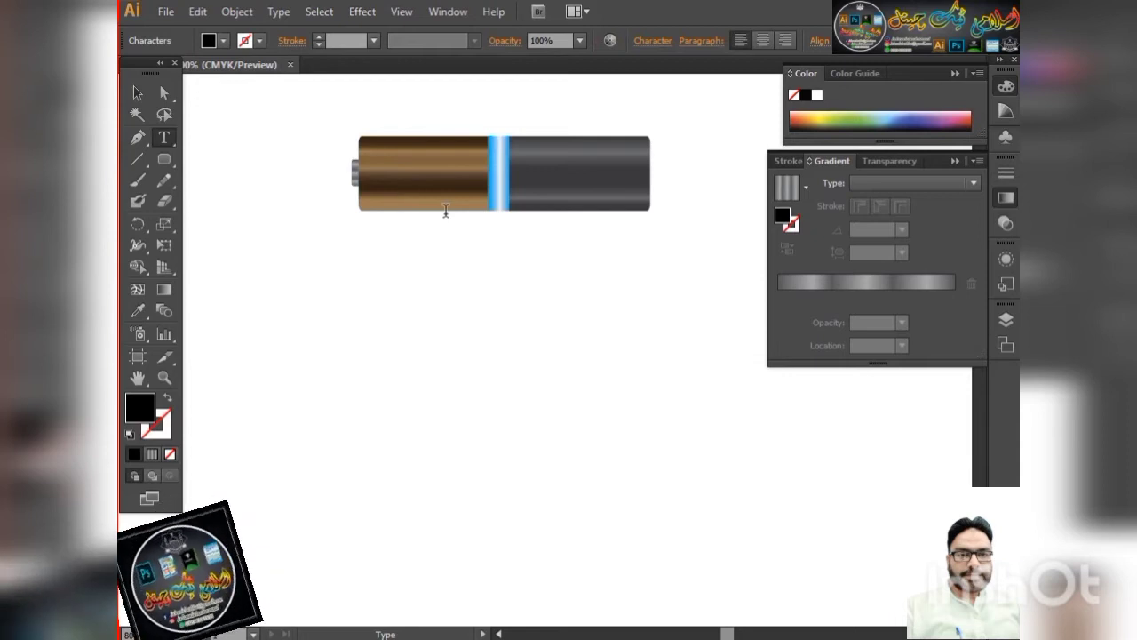
{"action": "type", "text": "energy"}
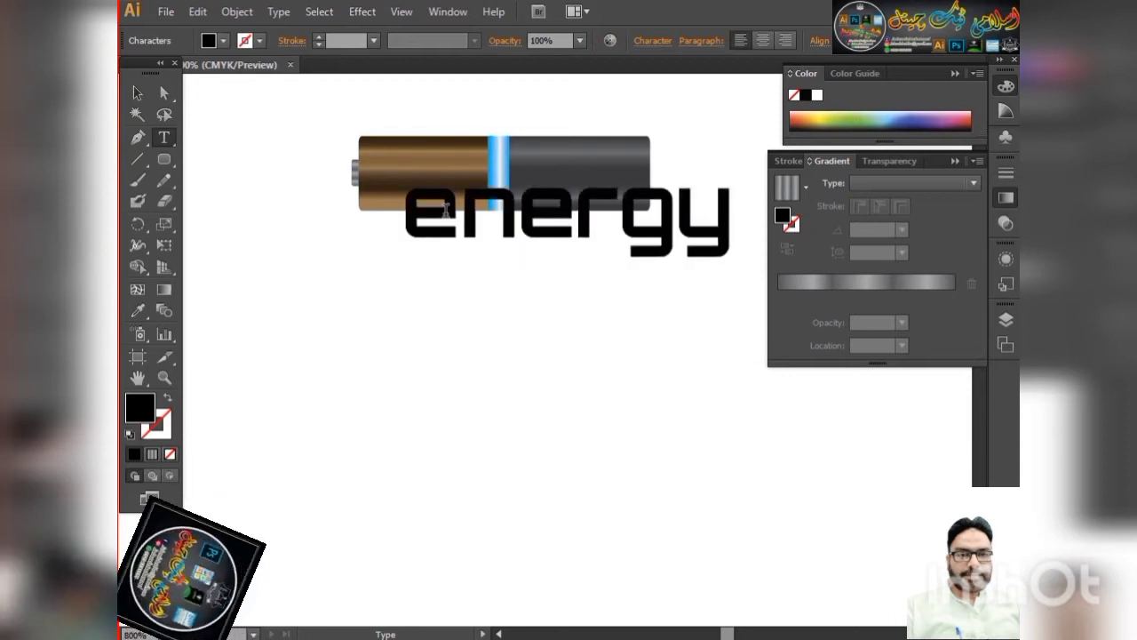
Shrink 'energy', place it on the battery's brown half, and apply a gradient fill
{"action": "left_click", "coordinate": [137, 93]}
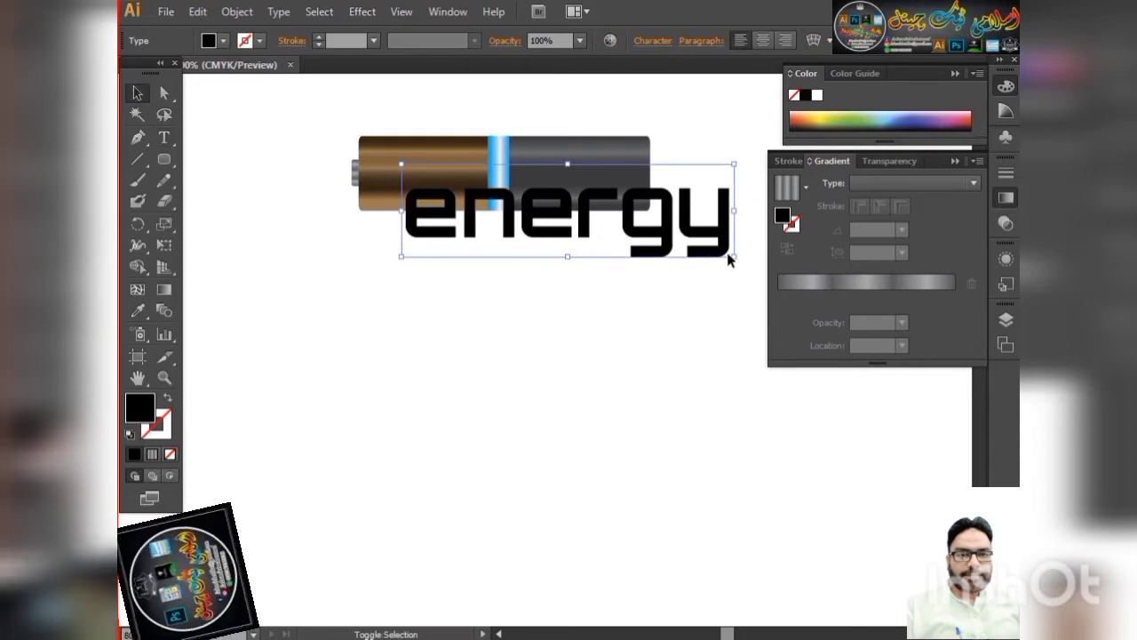
{"action": "mouse_move", "coordinate": [734, 257]}
{"action": "left_mouse_down"}
{"action": "mouse_move", "coordinate": [639, 223]}
{"action": "mouse_move", "coordinate": [500, 198]}
{"action": "mouse_move", "coordinate": [590, 162]}
{"action": "left_mouse_up"}
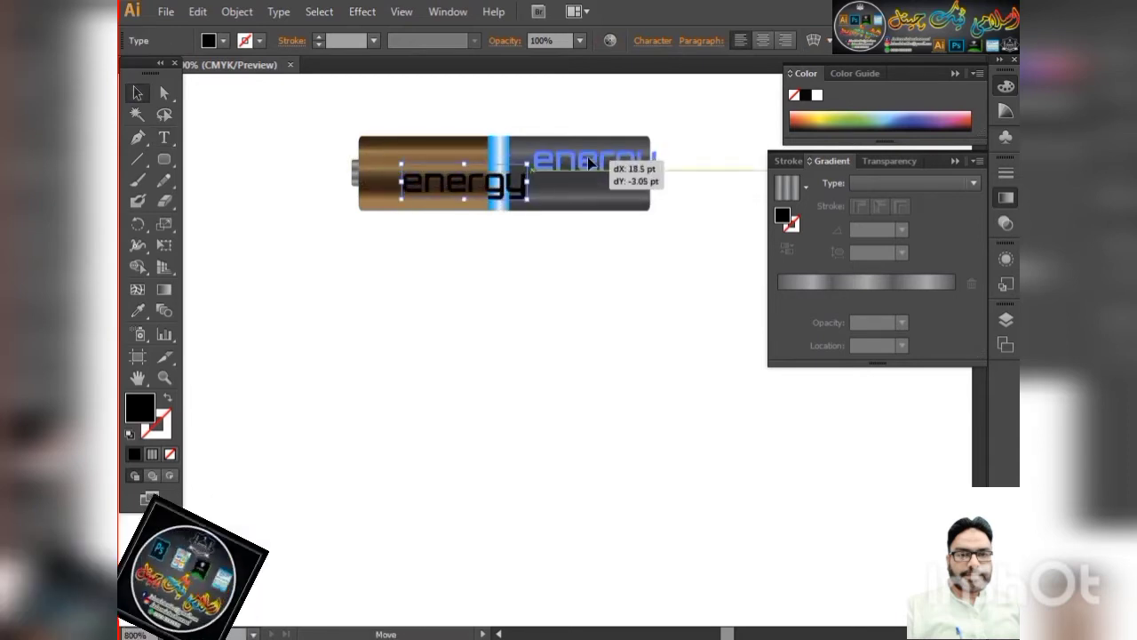
{"action": "left_click_drag", "start_coordinate": [590, 163], "coordinate": [424, 156]}
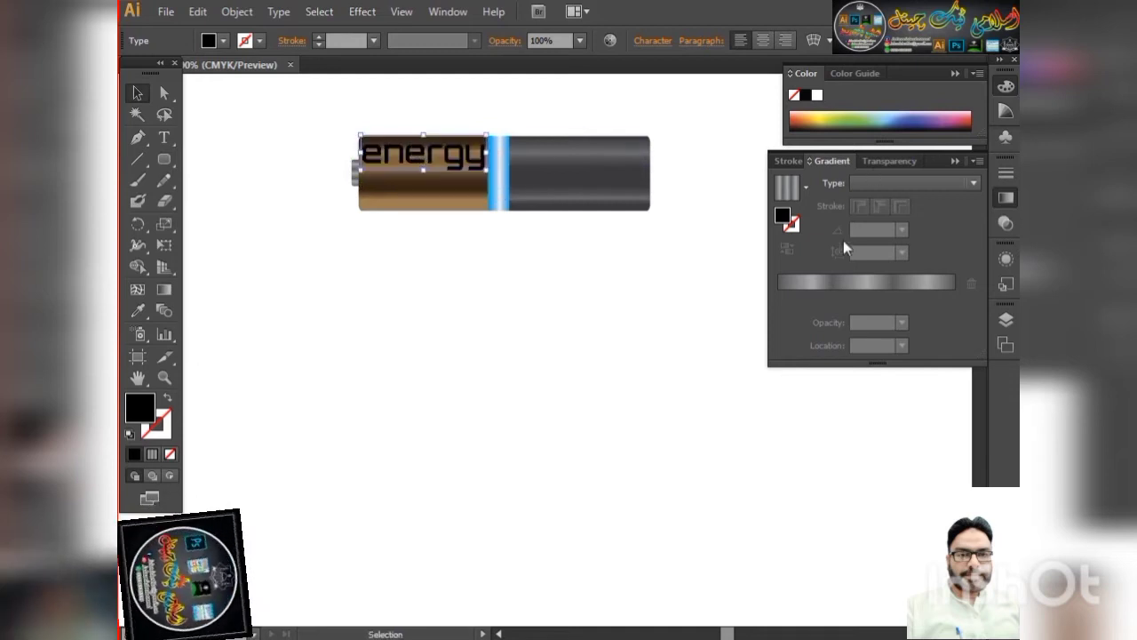
{"action": "left_click", "coordinate": [869, 280]}
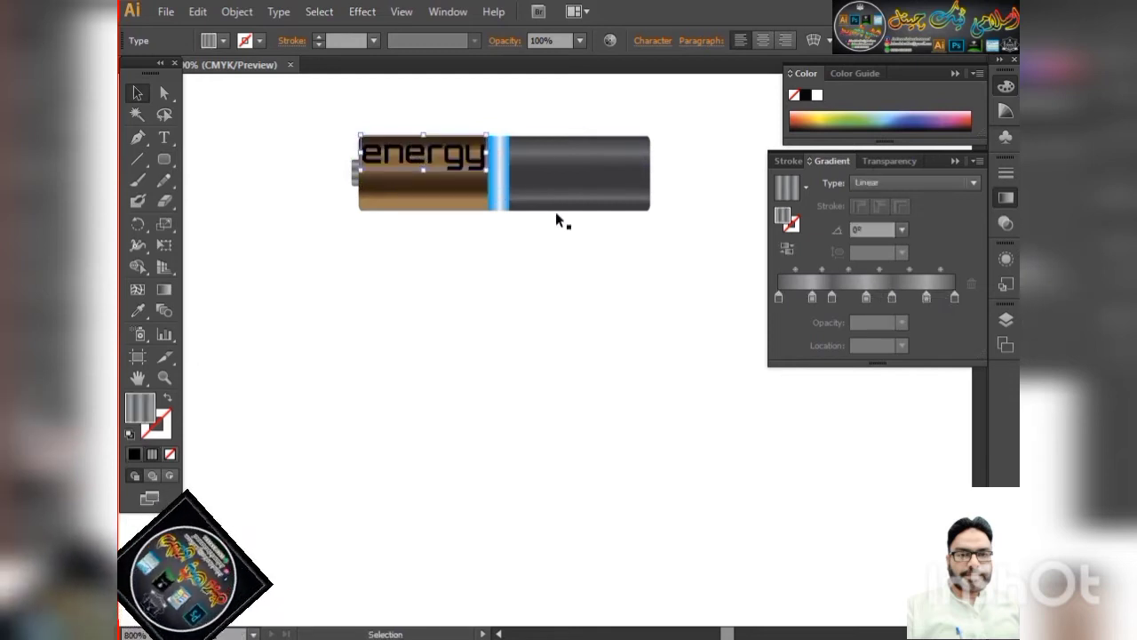
Convert the 'energy' text to outlines and try gradient, yellow and orange fills
{"action": "right_click", "coordinate": [414, 158]}
{"action": "left_click", "coordinate": [484, 281]}
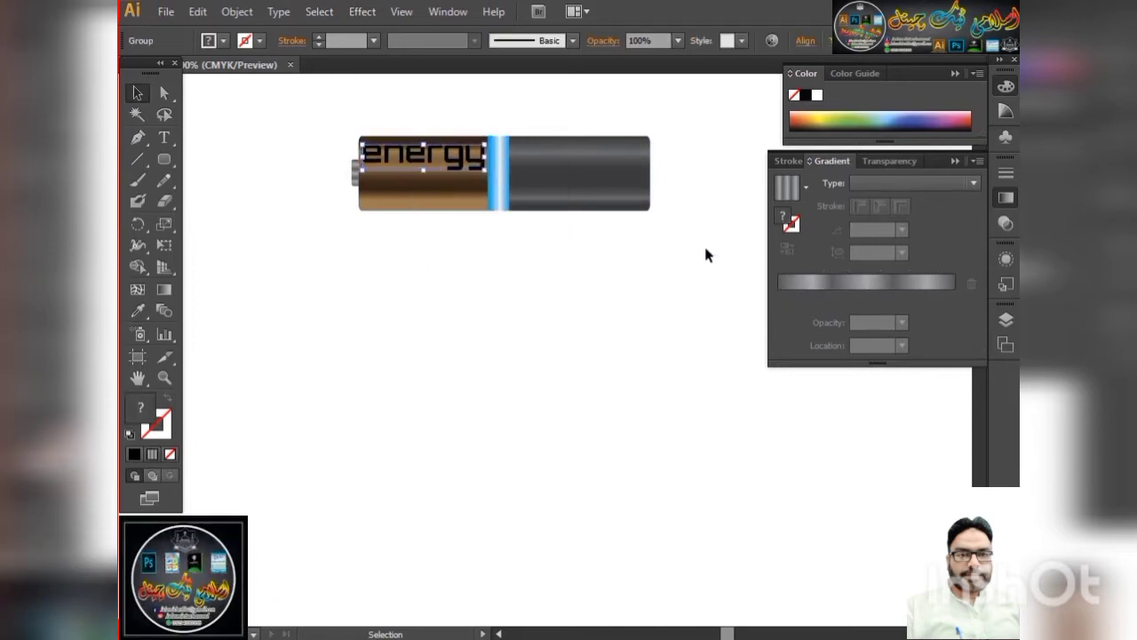
{"action": "left_click", "coordinate": [868, 285]}
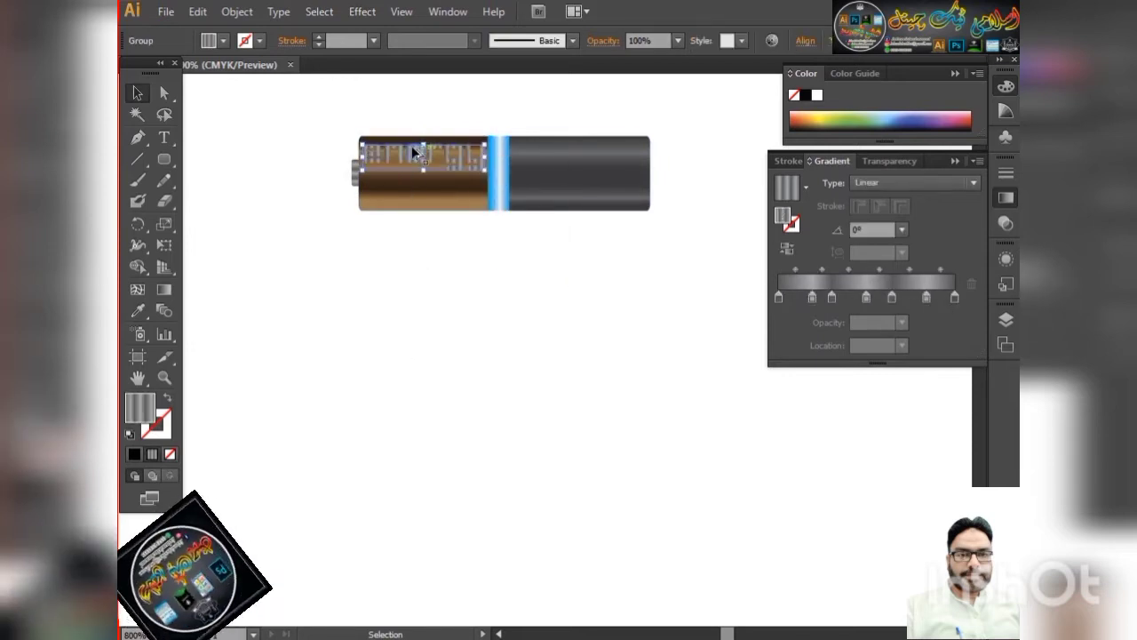
{"action": "scroll", "coordinate": [414, 147], "scroll_direction": "up", "scroll_amount": 3}
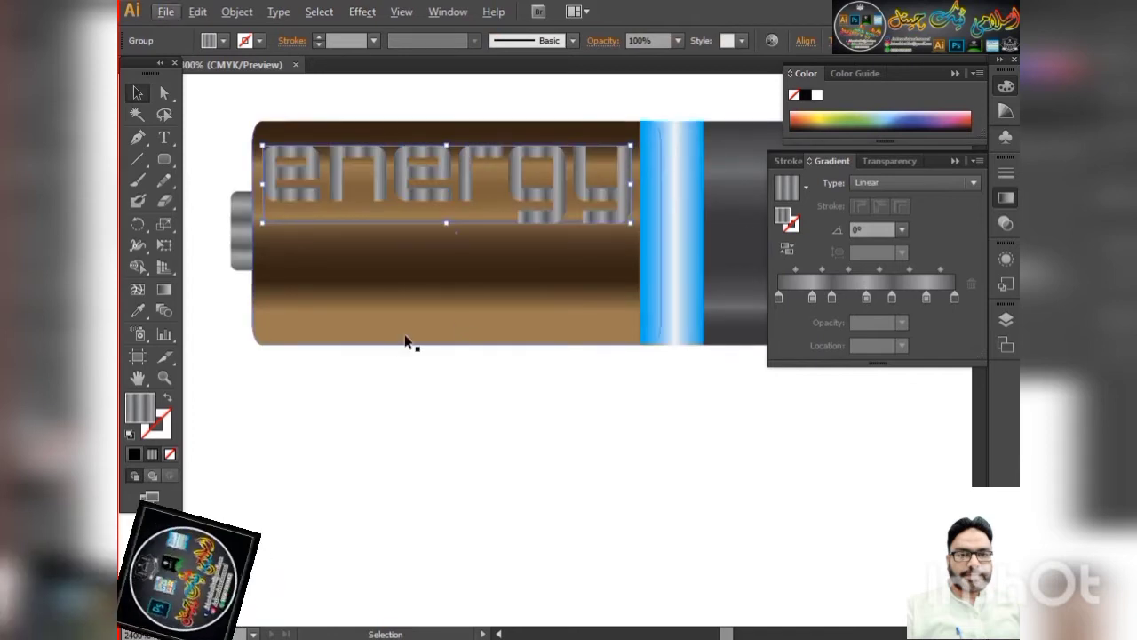
{"action": "left_click", "coordinate": [829, 115]}
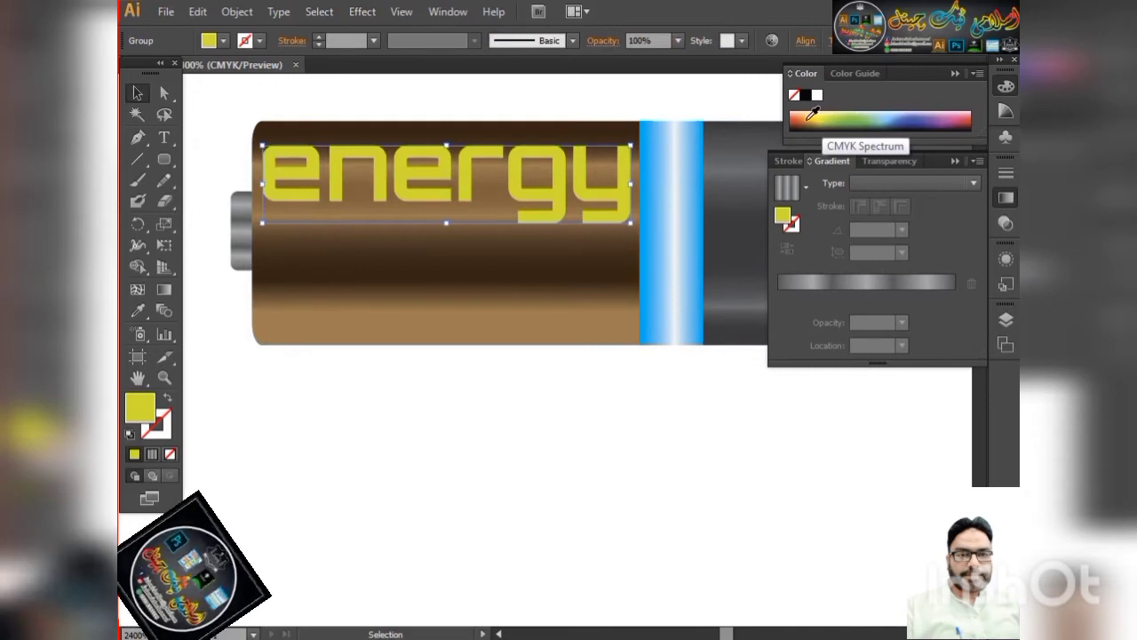
{"action": "left_click", "coordinate": [808, 116]}
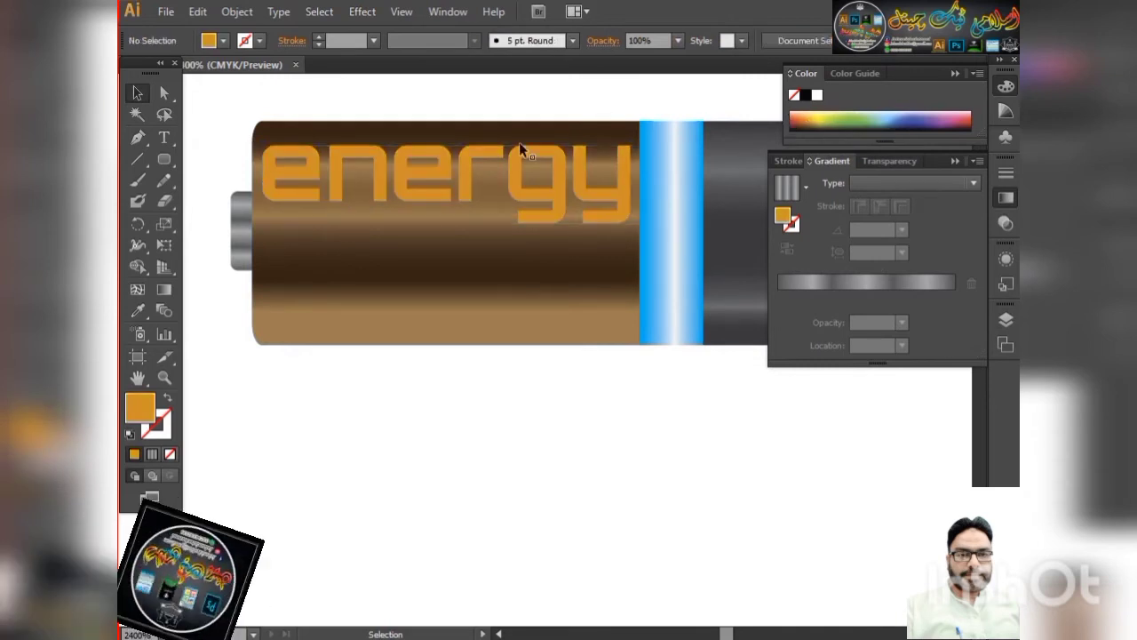
Fill the outlined 'energy' lettering solid white using the Color Picker
{"action": "key", "text": "ctrl+minus"}
{"action": "key", "text": "ctrl+plus"}
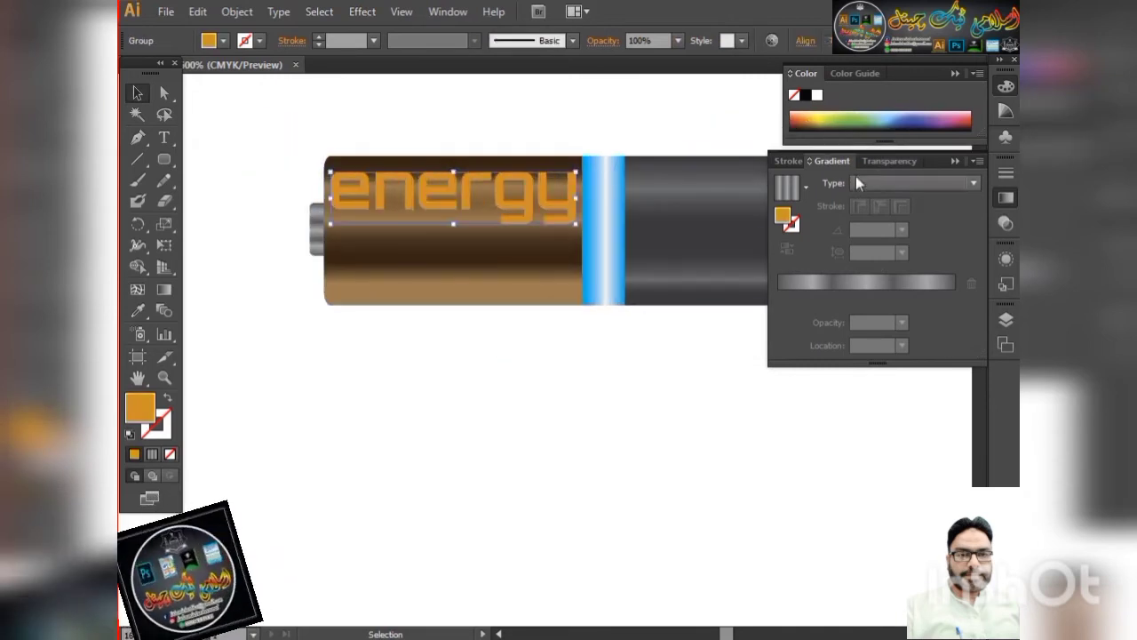
{"action": "double_click", "coordinate": [142, 411]}
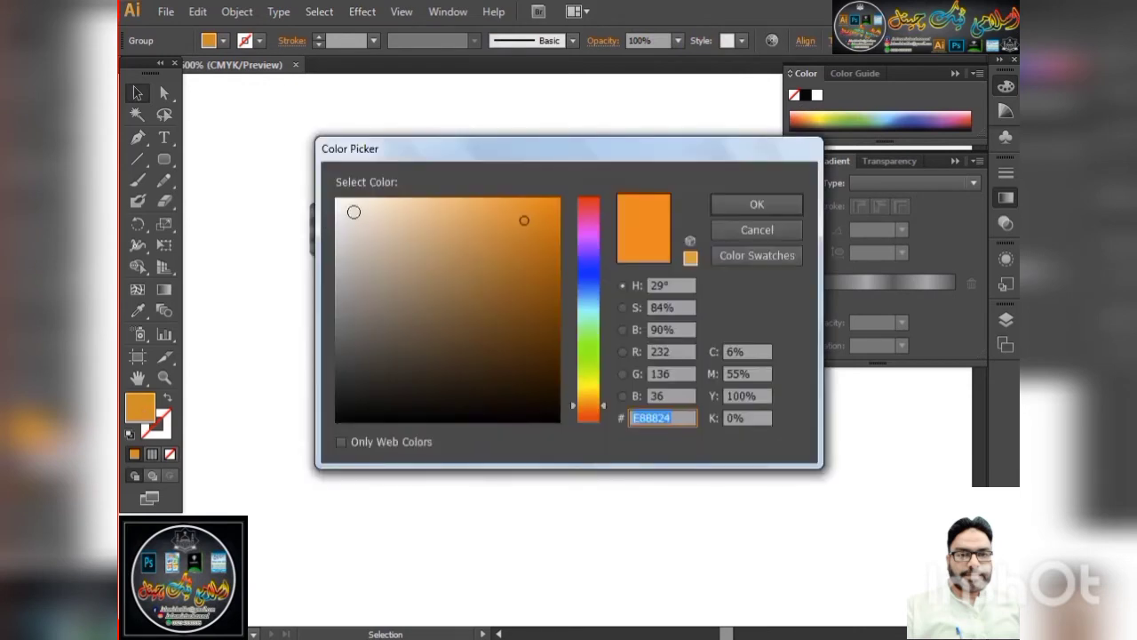
{"action": "left_click", "coordinate": [354, 211]}
{"action": "left_click", "coordinate": [757, 205]}
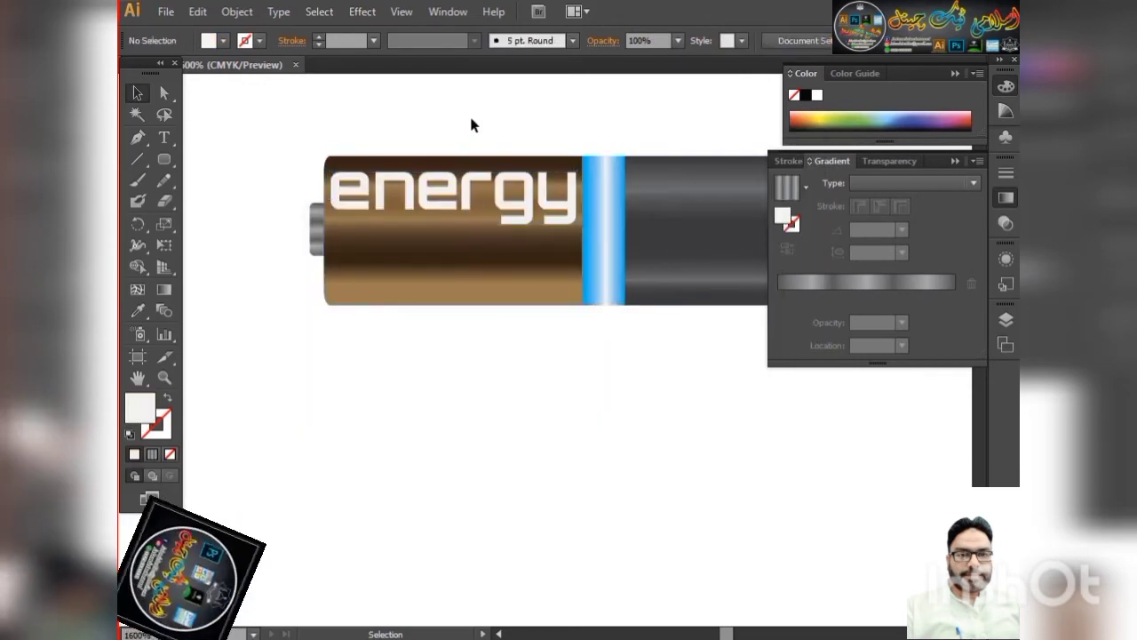
{"action": "key", "text": "ctrl+minus"}
{"action": "key", "text": "ctrl+minus"}
{"action": "left_click", "coordinate": [163, 137]}
Add the word 'battery', scaled down, on the battery's dark gray half
{"action": "left_click", "coordinate": [491, 275]}
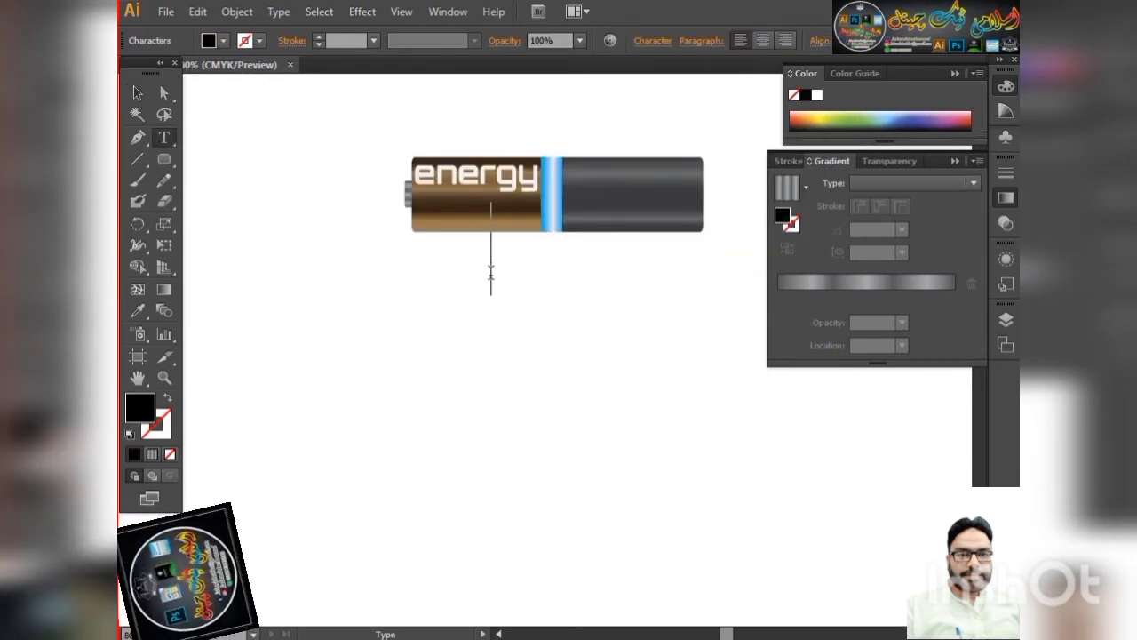
{"action": "type", "text": "bat"}
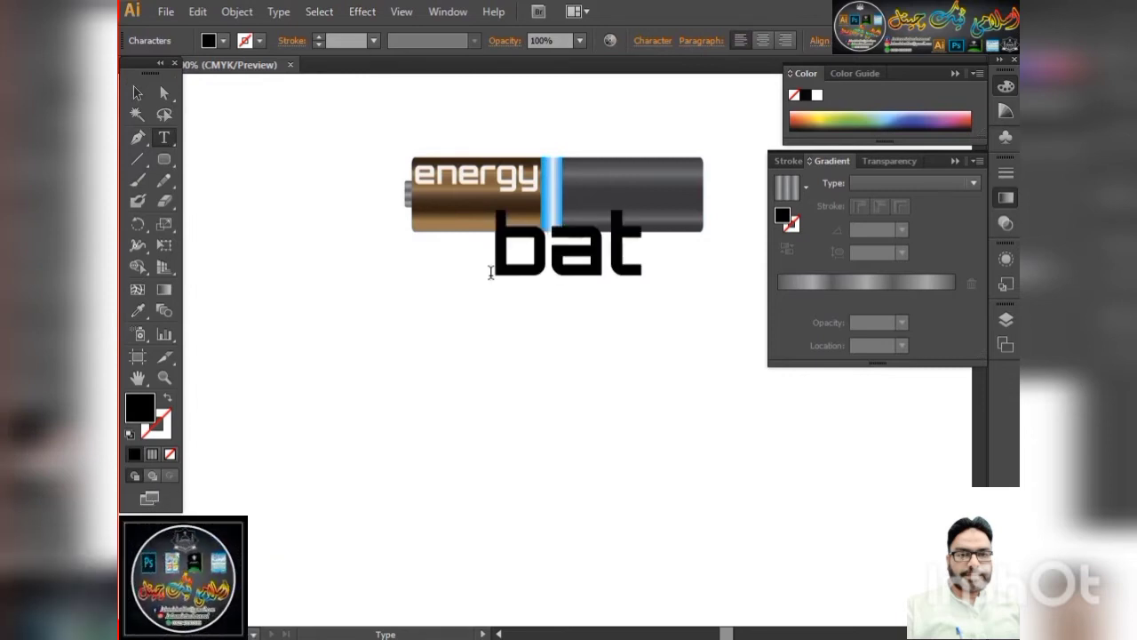
{"action": "type", "text": "ter"}
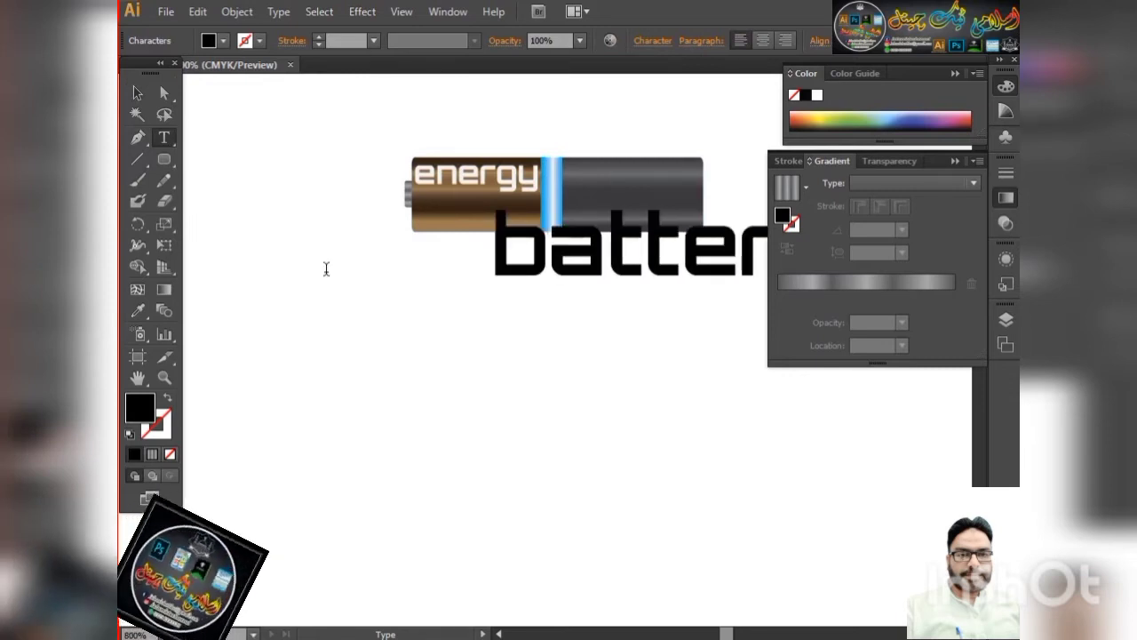
{"action": "type", "text": "y"}
{"action": "left_click", "coordinate": [136, 92]}
{"action": "scroll", "coordinate": [270, 183], "scroll_direction": "down", "scroll_amount": 3}
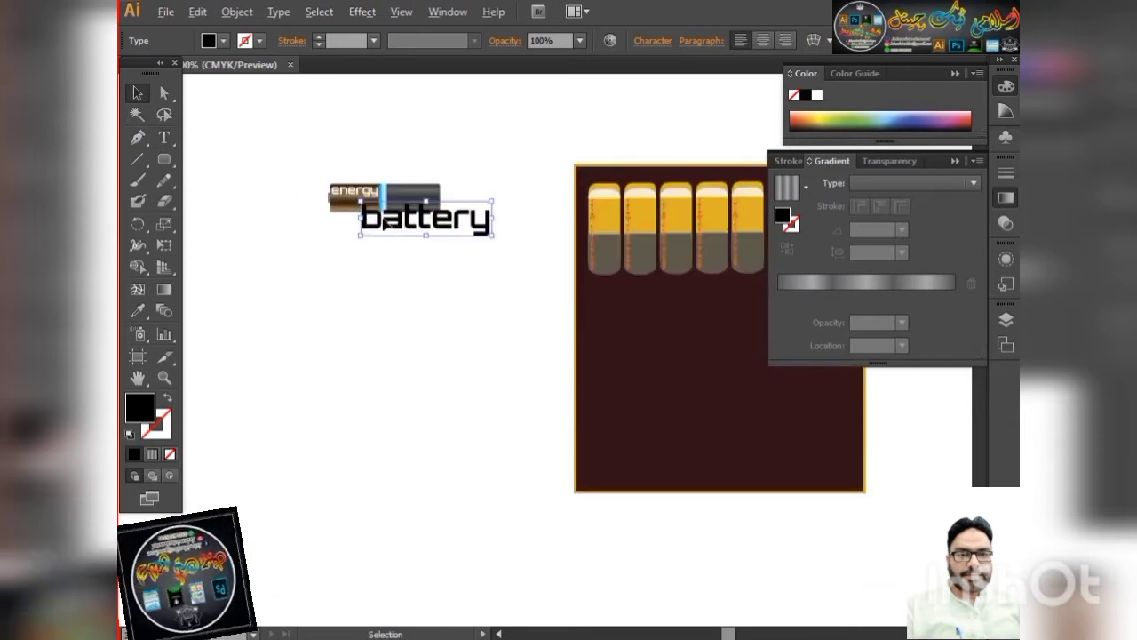
{"action": "left_click_drag", "start_coordinate": [496, 238], "coordinate": [419, 221]}
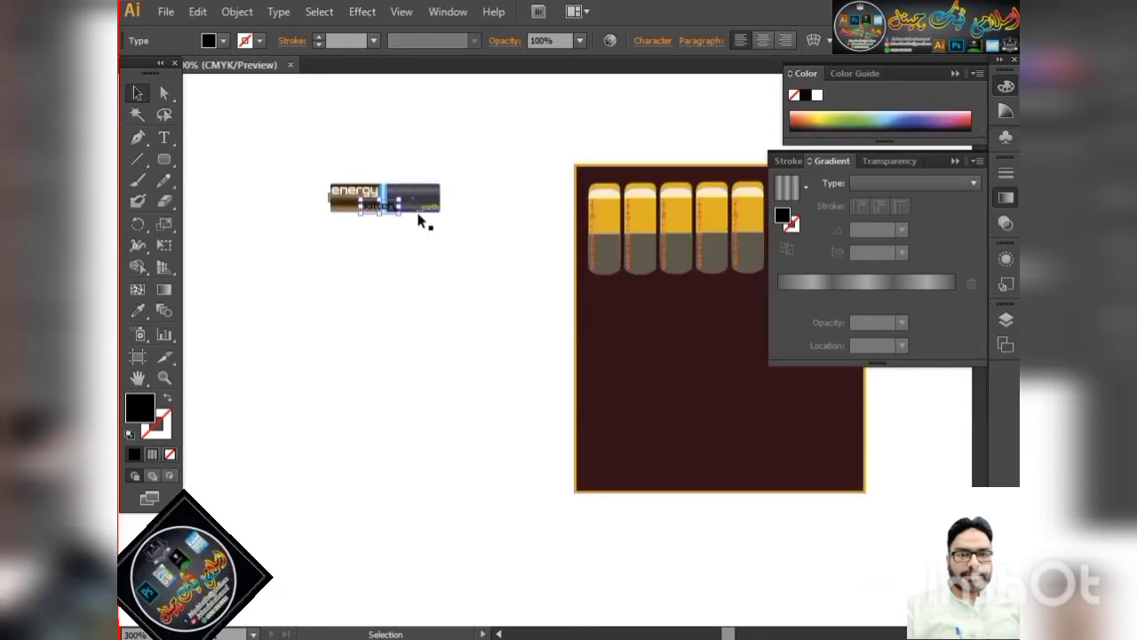
{"action": "scroll", "coordinate": [419, 221], "scroll_direction": "up", "scroll_amount": 2}
{"action": "mouse_move", "coordinate": [331, 213]}
{"action": "left_mouse_down"}
{"action": "mouse_move", "coordinate": [402, 209]}
{"action": "mouse_move", "coordinate": [399, 219]}
{"action": "left_mouse_up"}
{"action": "scroll", "coordinate": [427, 229], "scroll_direction": "up", "scroll_amount": 3}
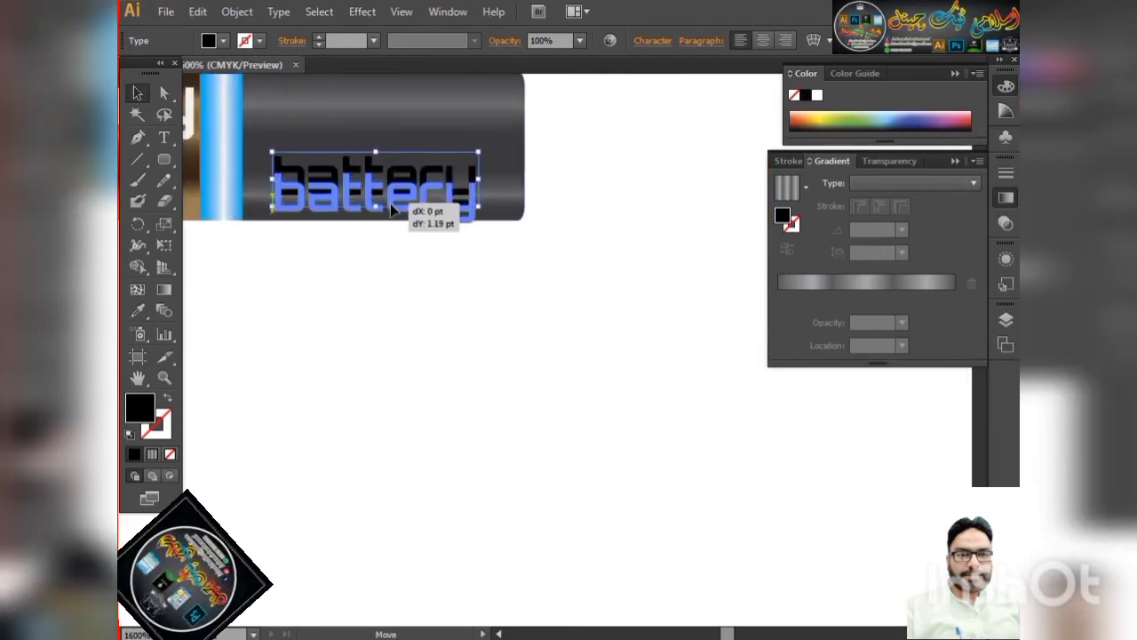
{"action": "left_click_drag", "start_coordinate": [480, 228], "coordinate": [450, 219]}
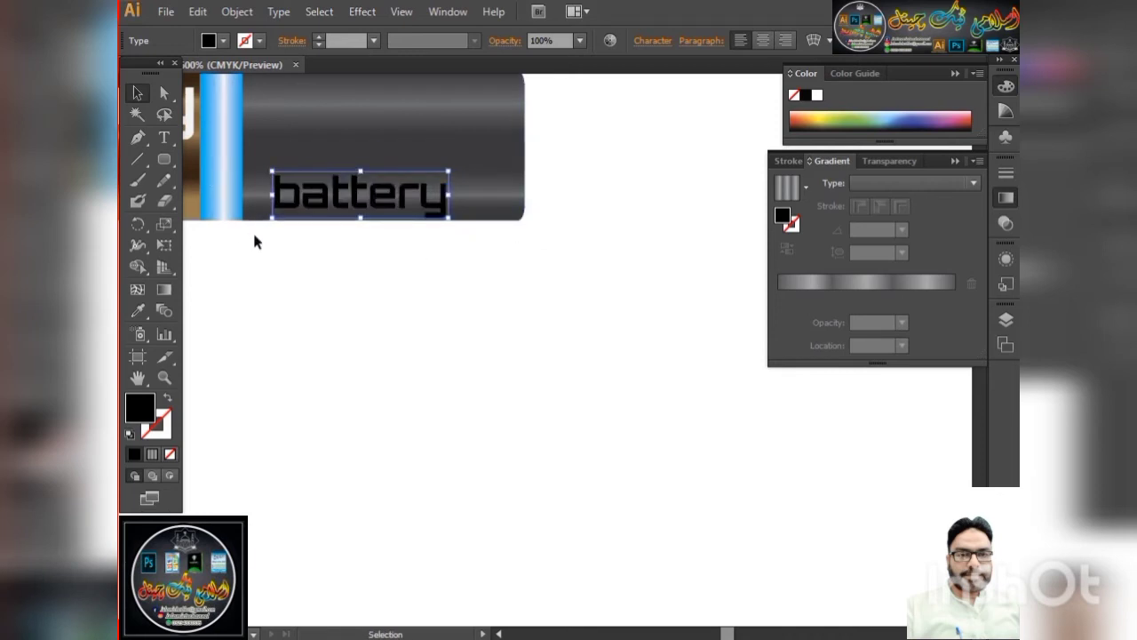
Color the 'battery' text light pink in the Color Picker
{"action": "double_click", "coordinate": [139, 408]}
{"action": "left_click", "coordinate": [343, 220]}
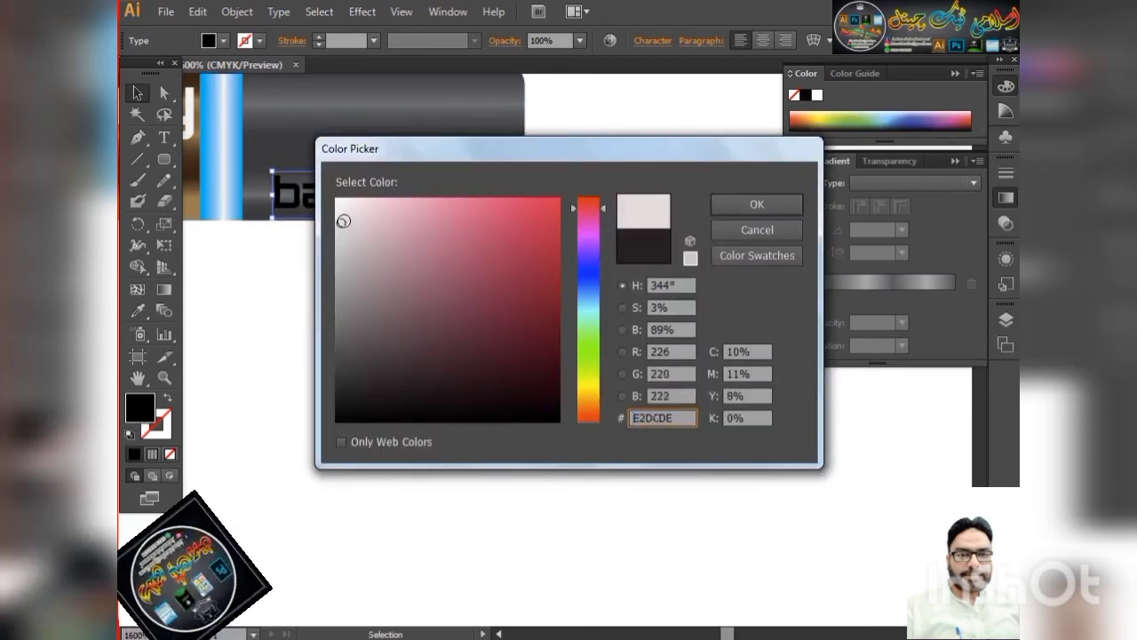
{"action": "left_click_drag", "start_coordinate": [346, 221], "coordinate": [404, 275]}
{"action": "left_click_drag", "start_coordinate": [427, 262], "coordinate": [414, 221]}
{"action": "left_click", "coordinate": [756, 204]}
{"action": "left_click", "coordinate": [478, 278]}
{"action": "scroll", "coordinate": [485, 289], "scroll_direction": "down", "scroll_amount": 1}
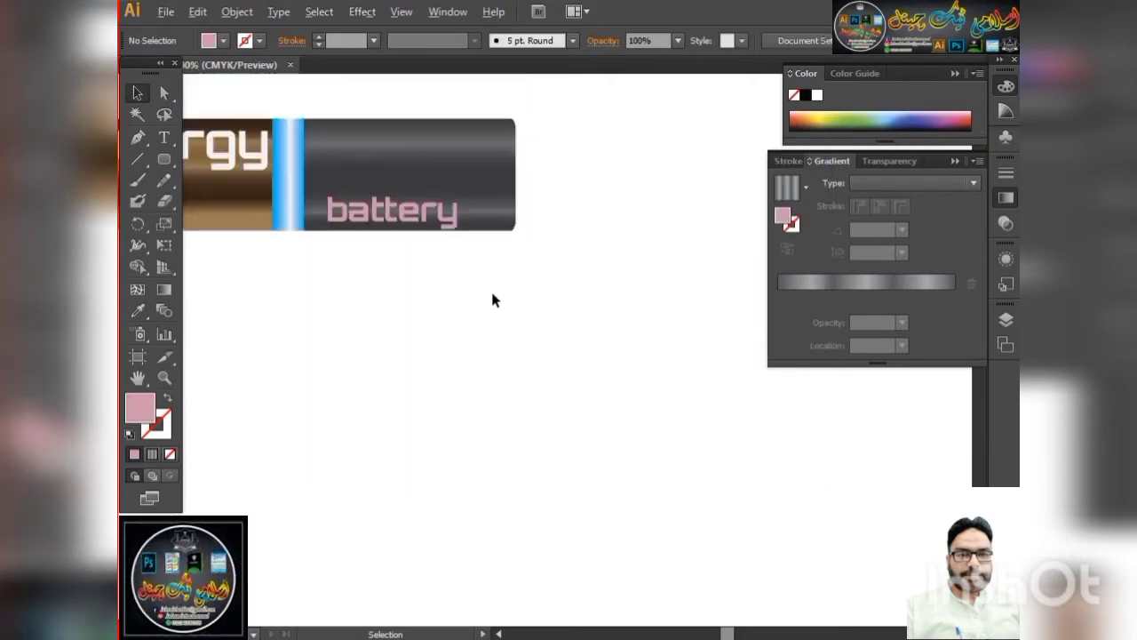
{"action": "scroll", "coordinate": [499, 316], "scroll_direction": "down", "scroll_amount": 1}
{"action": "scroll", "coordinate": [357, 251], "scroll_direction": "down", "scroll_amount": 2}
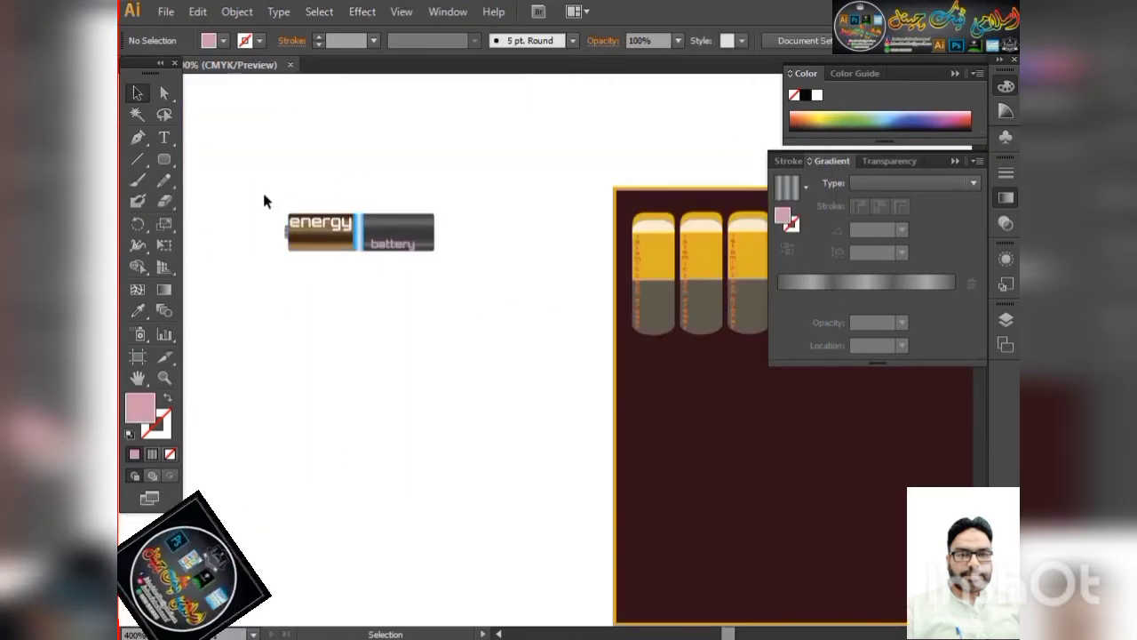
Move the grouped energy battery onto the dark-red artboard beneath the vertical battery row
{"action": "left_click_drag", "start_coordinate": [264, 195], "coordinate": [469, 289]}
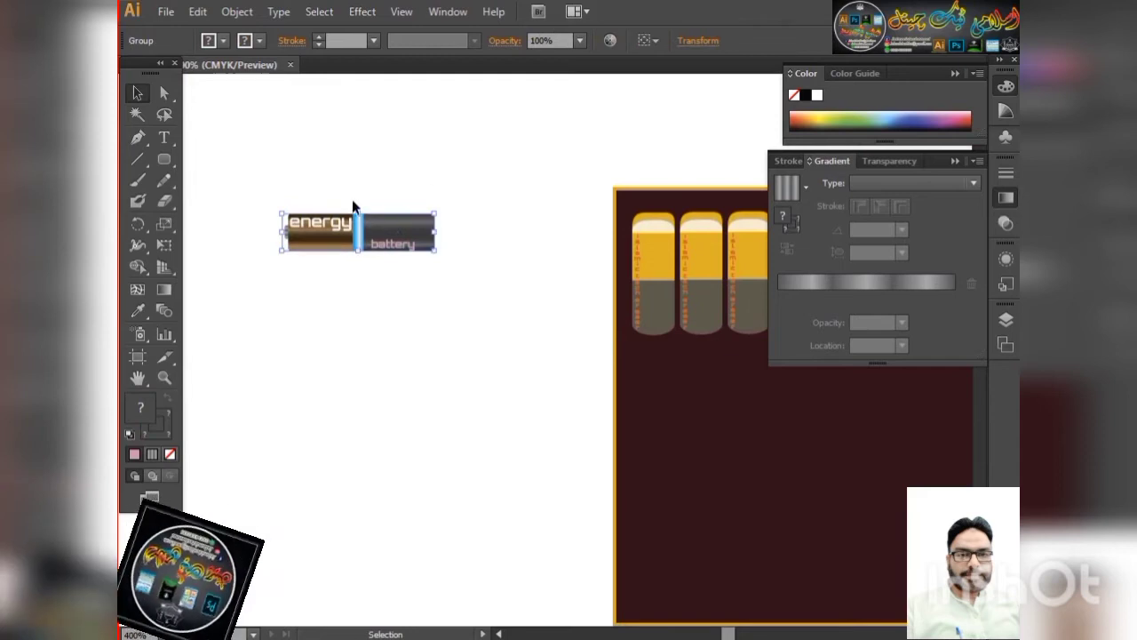
{"action": "scroll", "coordinate": [355, 210], "scroll_direction": "down", "scroll_amount": 1}
{"action": "mouse_move", "coordinate": [338, 227]}
{"action": "left_mouse_down"}
{"action": "mouse_move", "coordinate": [592, 338]}
{"action": "mouse_move", "coordinate": [589, 325]}
{"action": "left_mouse_up"}
{"action": "scroll", "coordinate": [464, 356], "scroll_direction": "down", "scroll_amount": 1}
{"action": "scroll", "coordinate": [487, 360], "scroll_direction": "up", "scroll_amount": 2}
{"action": "scroll", "coordinate": [360, 248], "scroll_direction": "down", "scroll_amount": 1}
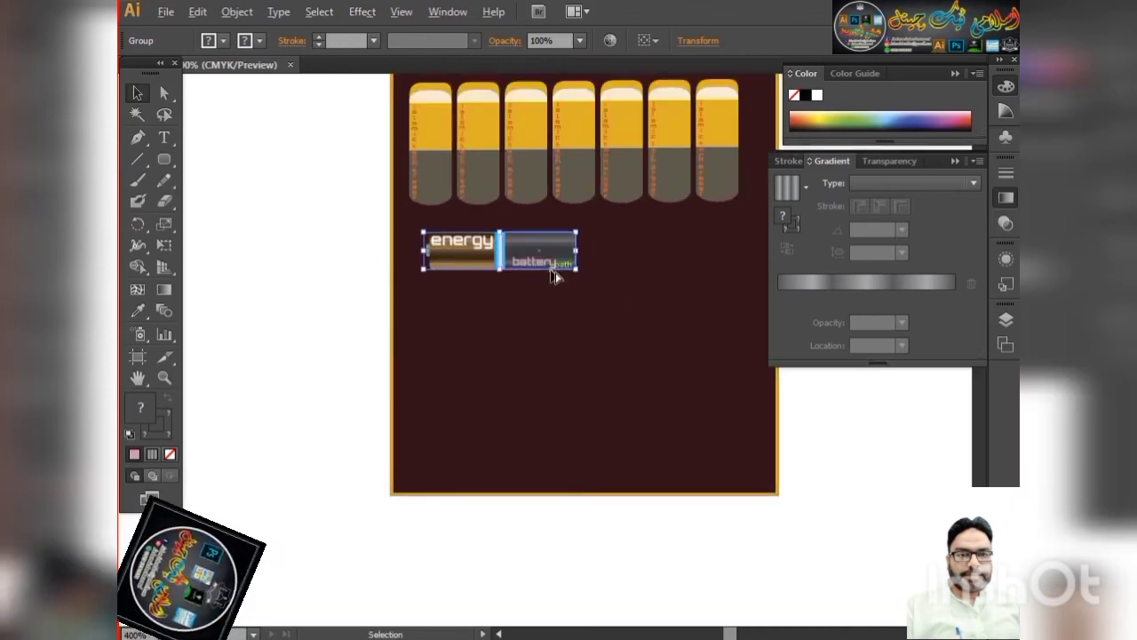
{"action": "scroll", "coordinate": [351, 240], "scroll_direction": "up", "scroll_amount": 1}
{"action": "left_click", "coordinate": [287, 214]}
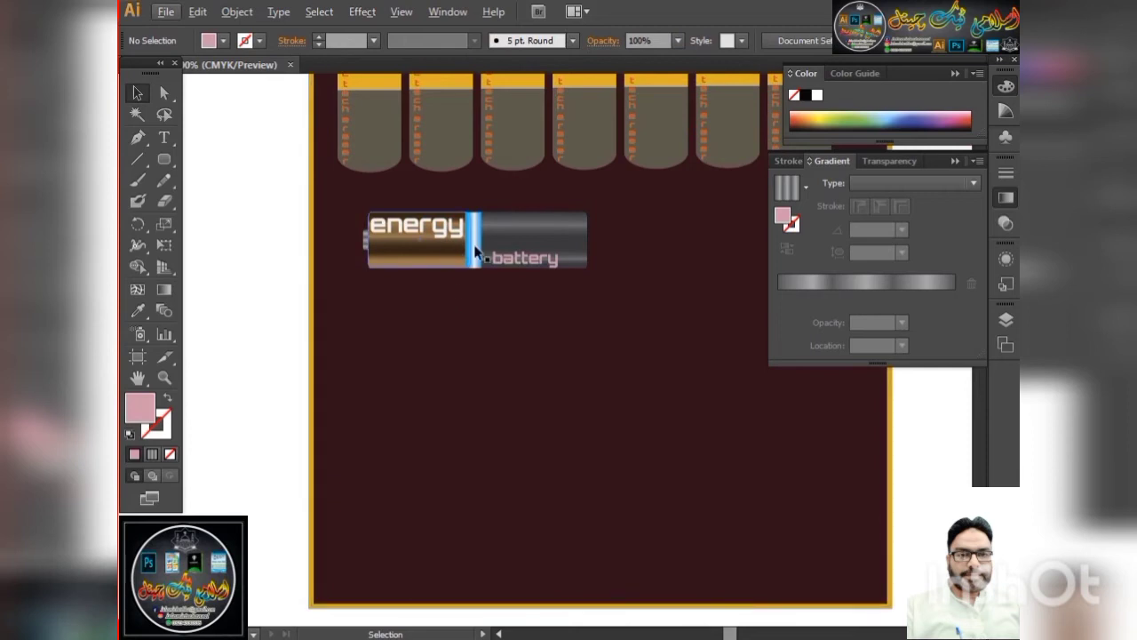
{"action": "scroll", "coordinate": [457, 267], "scroll_direction": "down", "scroll_amount": 1}
{"action": "left_click", "coordinate": [566, 427]}
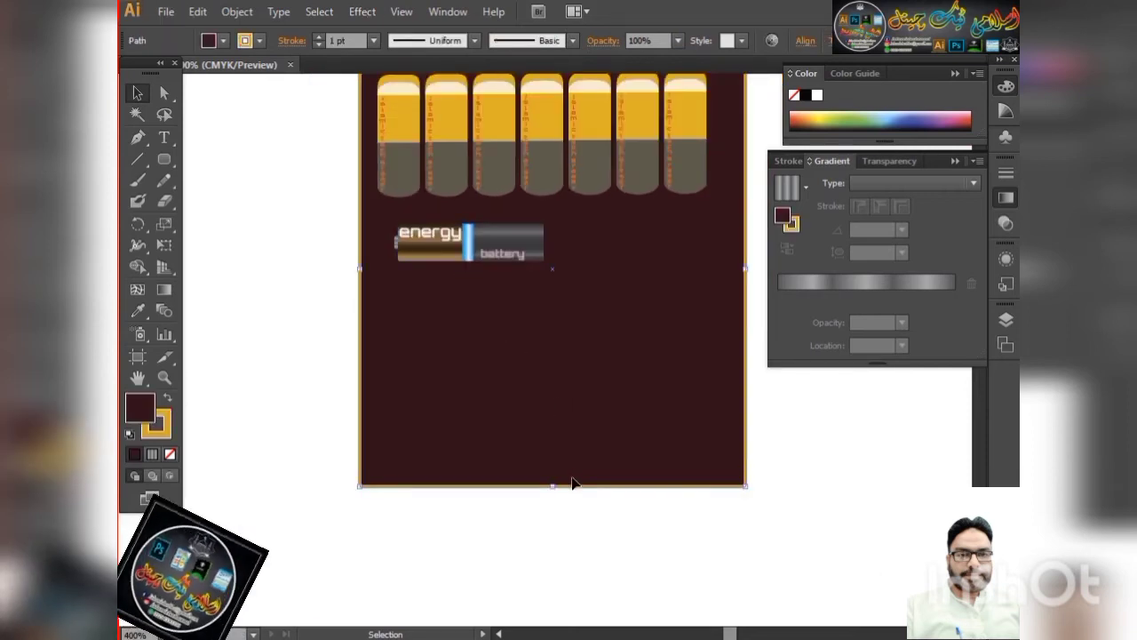
Try yellow and blue fills on the background, settling on dark navy
{"action": "left_click", "coordinate": [825, 115]}
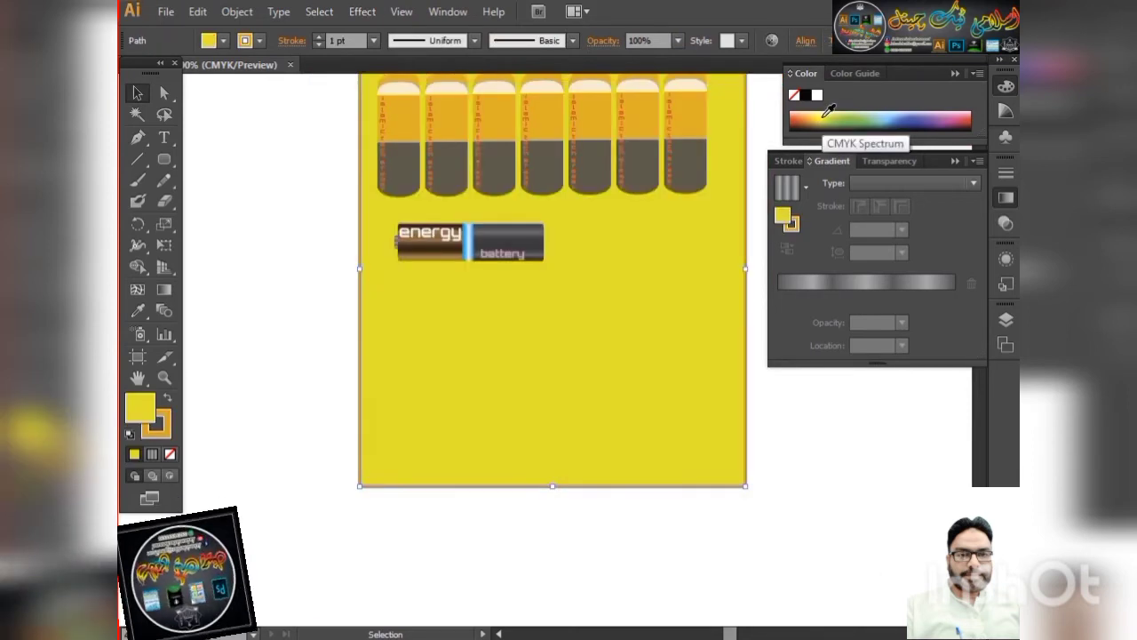
{"action": "left_click", "coordinate": [904, 125]}
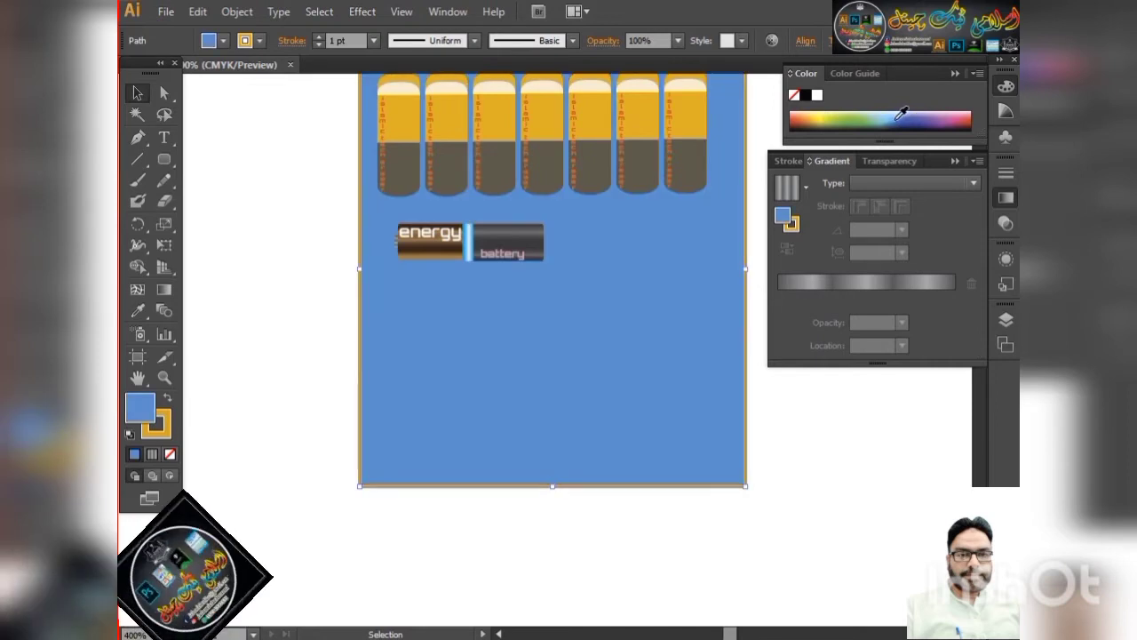
{"action": "left_click", "coordinate": [914, 116]}
{"action": "left_click", "coordinate": [910, 118]}
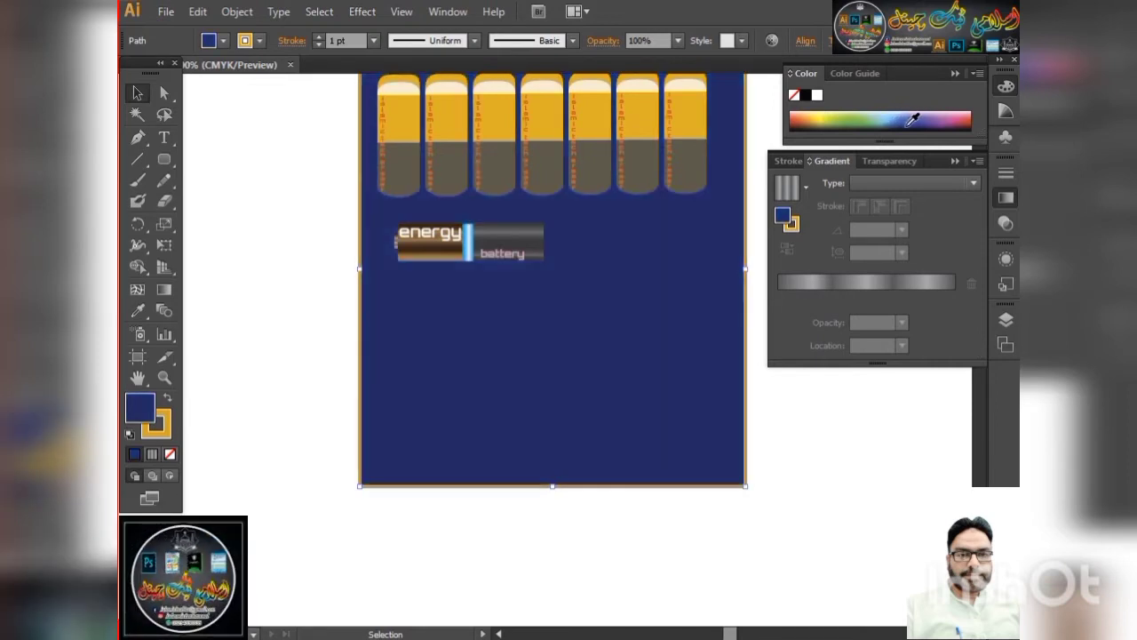
{"action": "double_click", "coordinate": [139, 408]}
{"action": "left_click", "coordinate": [483, 341]}
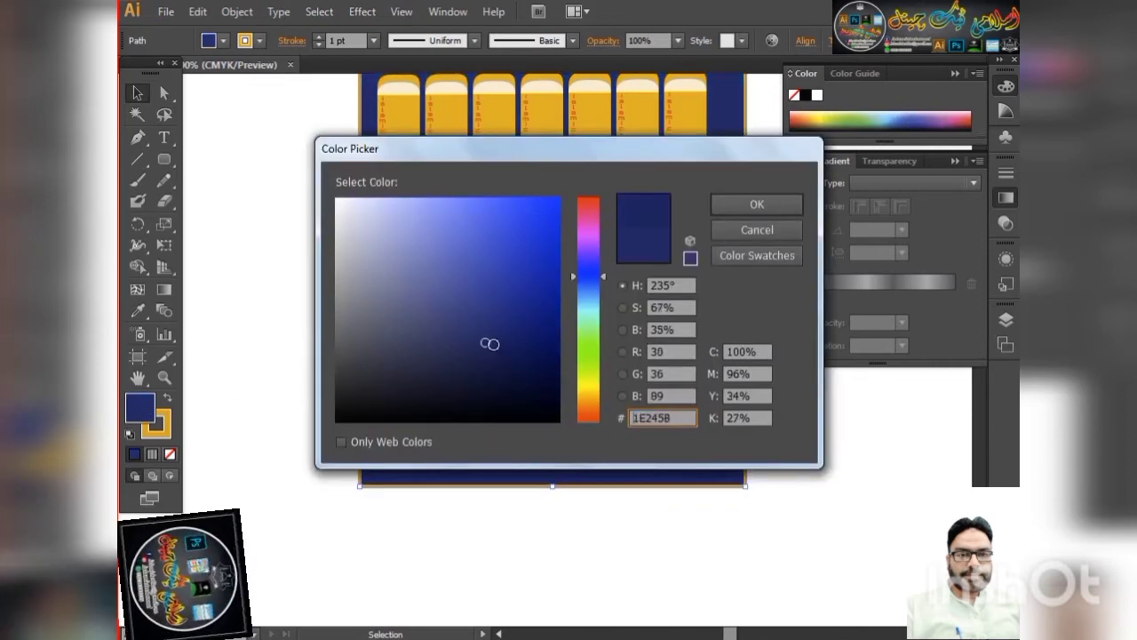
{"action": "left_click", "coordinate": [507, 356]}
{"action": "left_click", "coordinate": [742, 205]}
{"action": "left_click", "coordinate": [302, 248]}
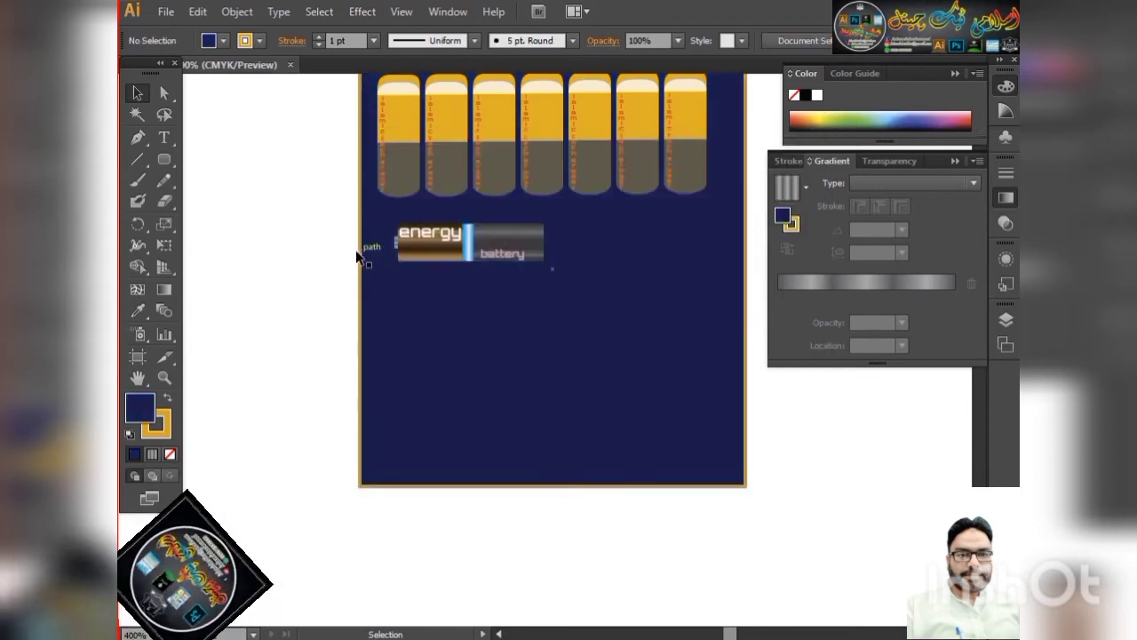
Shorten the background rectangle from its bottom edge and fill it orange
{"action": "scroll", "coordinate": [395, 316], "scroll_direction": "down", "scroll_amount": 1}
{"action": "scroll", "coordinate": [394, 316], "scroll_direction": "down", "scroll_amount": 1}
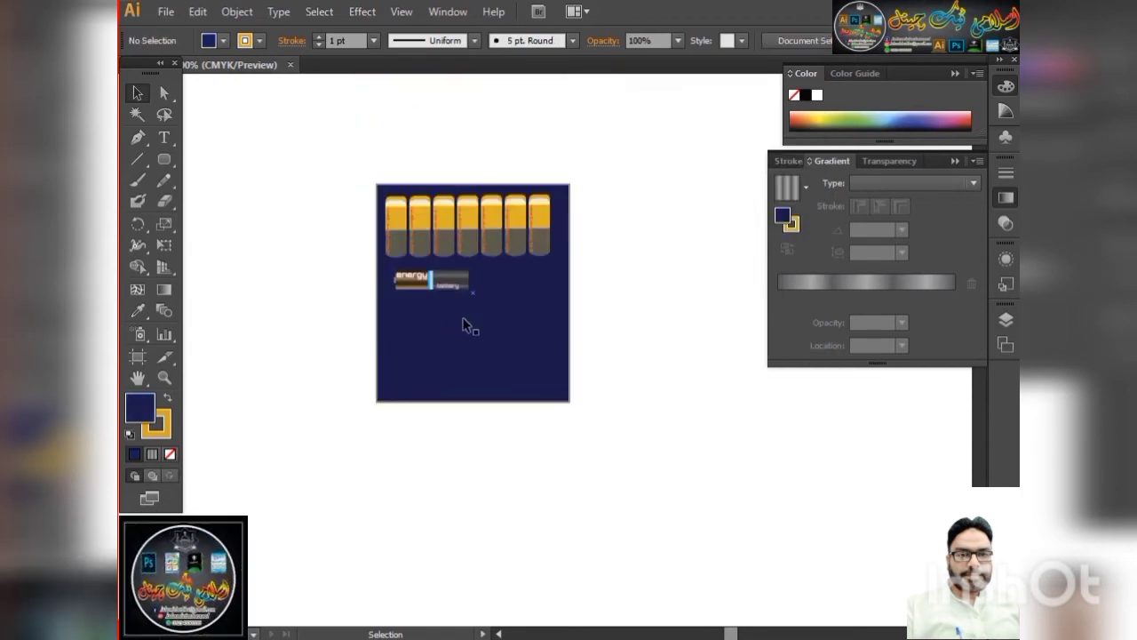
{"action": "left_click", "coordinate": [460, 373]}
{"action": "left_click_drag", "start_coordinate": [472, 402], "coordinate": [472, 271]}
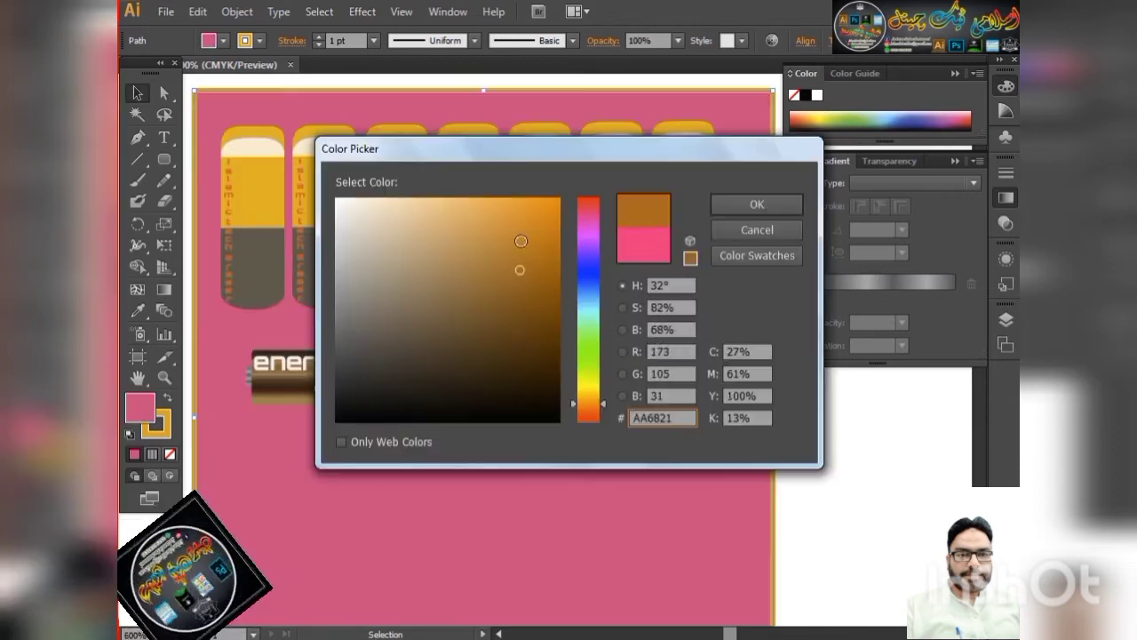
{"action": "left_click", "coordinate": [505, 218]}
{"action": "left_click", "coordinate": [729, 206]}
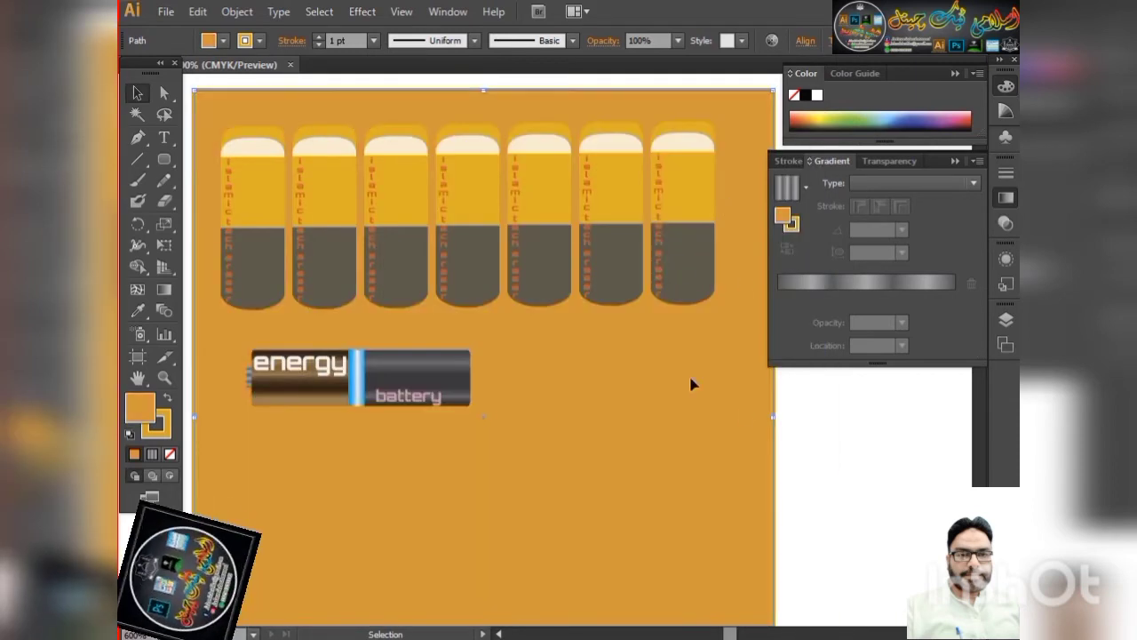
{"action": "left_click", "coordinate": [828, 415]}
{"action": "scroll", "coordinate": [463, 359], "scroll_direction": "down", "scroll_amount": 2}
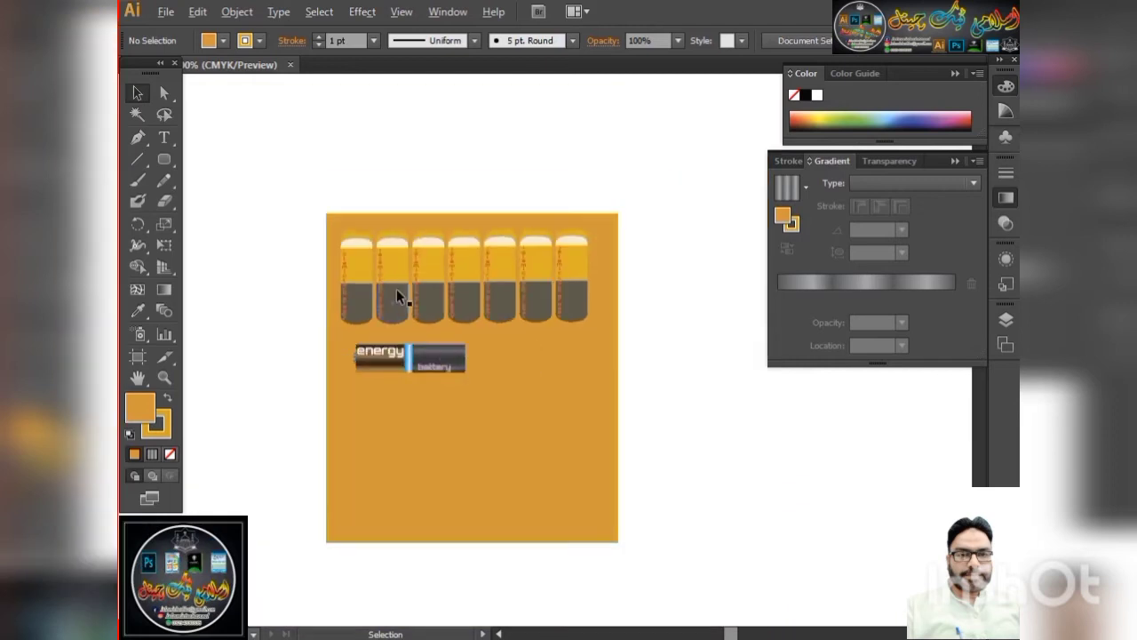
Isolate the first vertical battery's upper body, checking its right-click options
{"action": "left_click", "coordinate": [386, 242]}
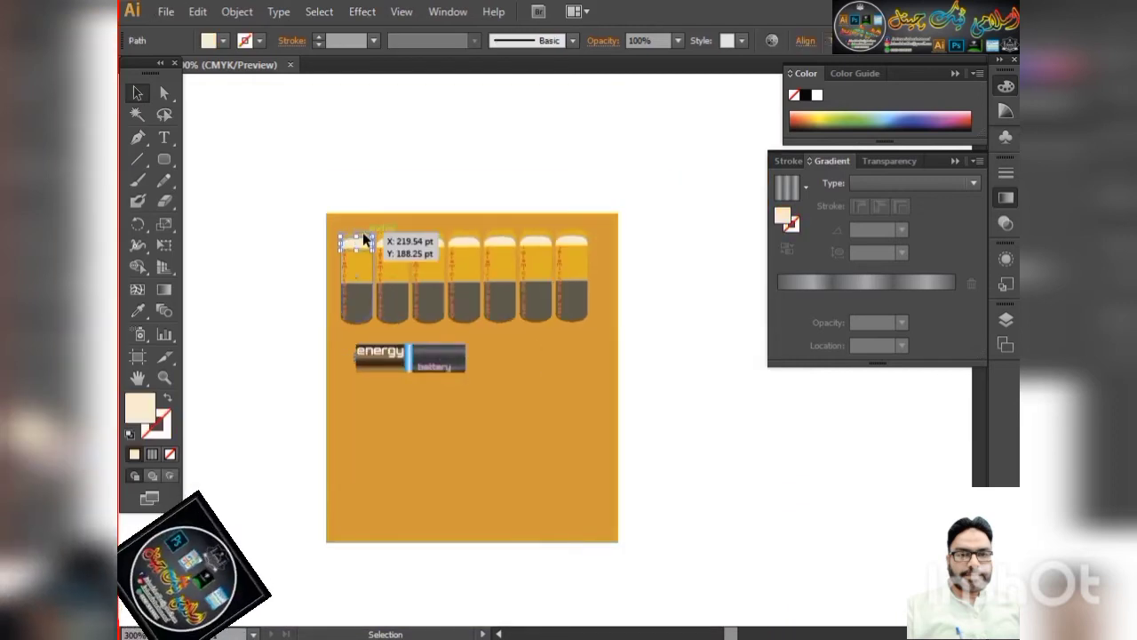
{"action": "left_click", "coordinate": [356, 267]}
{"action": "left_click", "coordinate": [301, 229]}
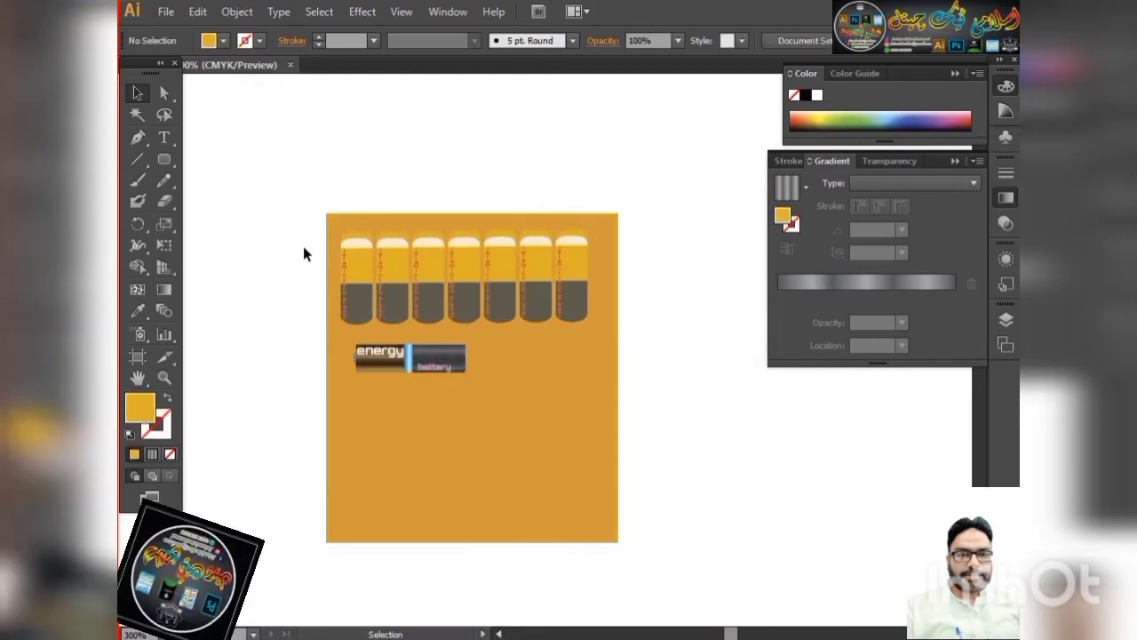
{"action": "left_click_drag", "start_coordinate": [303, 254], "coordinate": [362, 262]}
{"action": "right_click", "coordinate": [363, 263]}
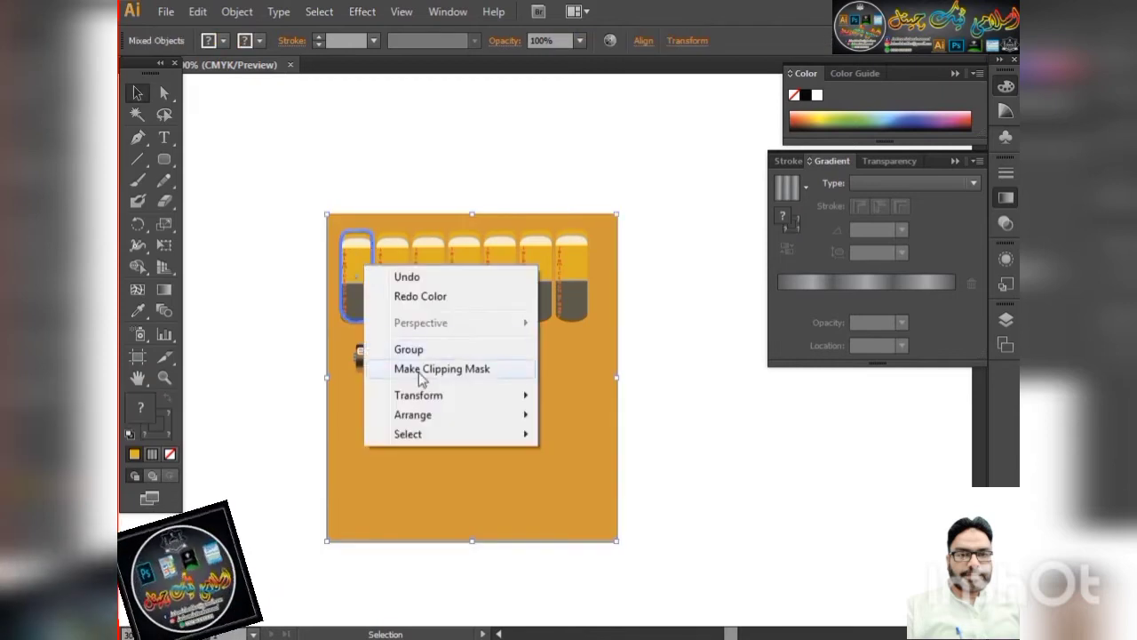
{"action": "left_click", "coordinate": [416, 170]}
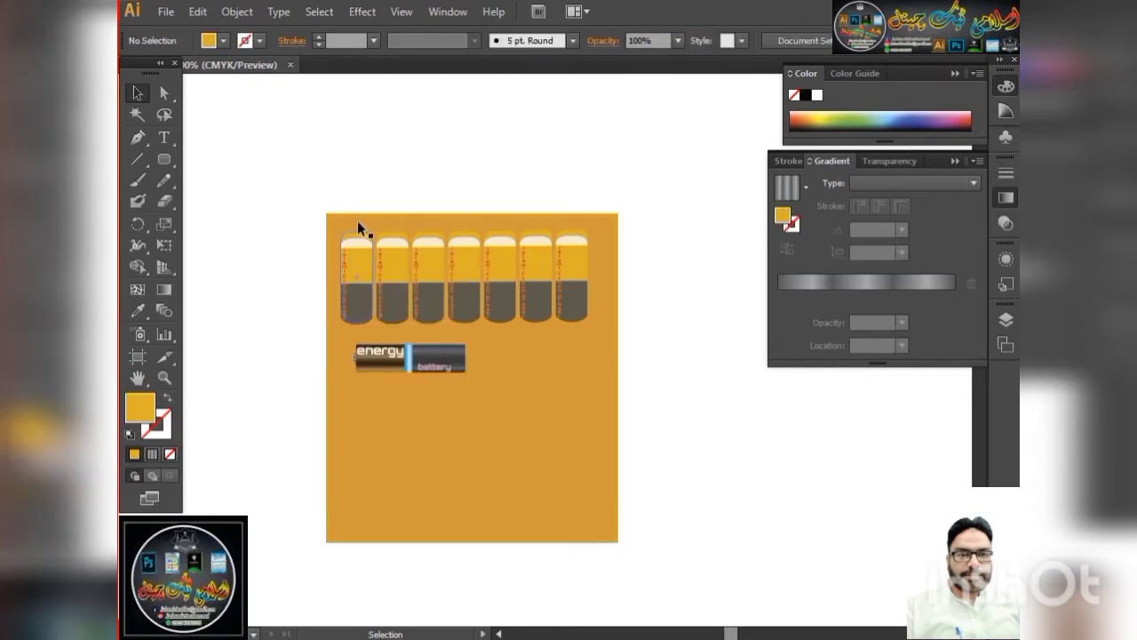
{"action": "left_click", "coordinate": [348, 271]}
{"action": "right_click", "coordinate": [349, 272]}
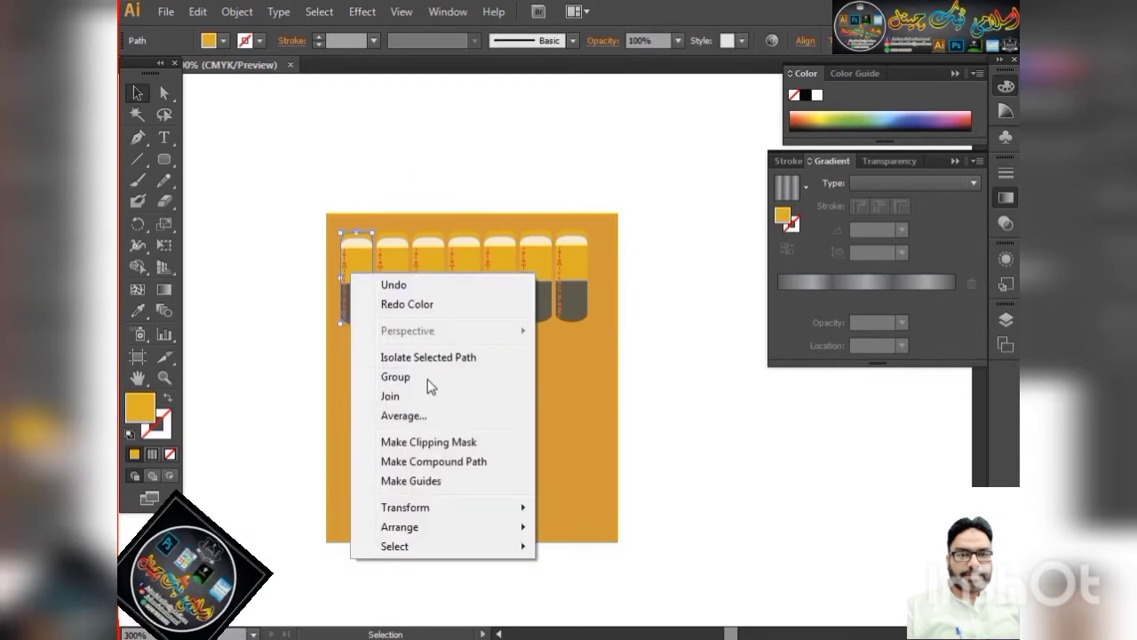
{"action": "left_click", "coordinate": [383, 175]}
{"action": "left_click", "coordinate": [358, 240]}
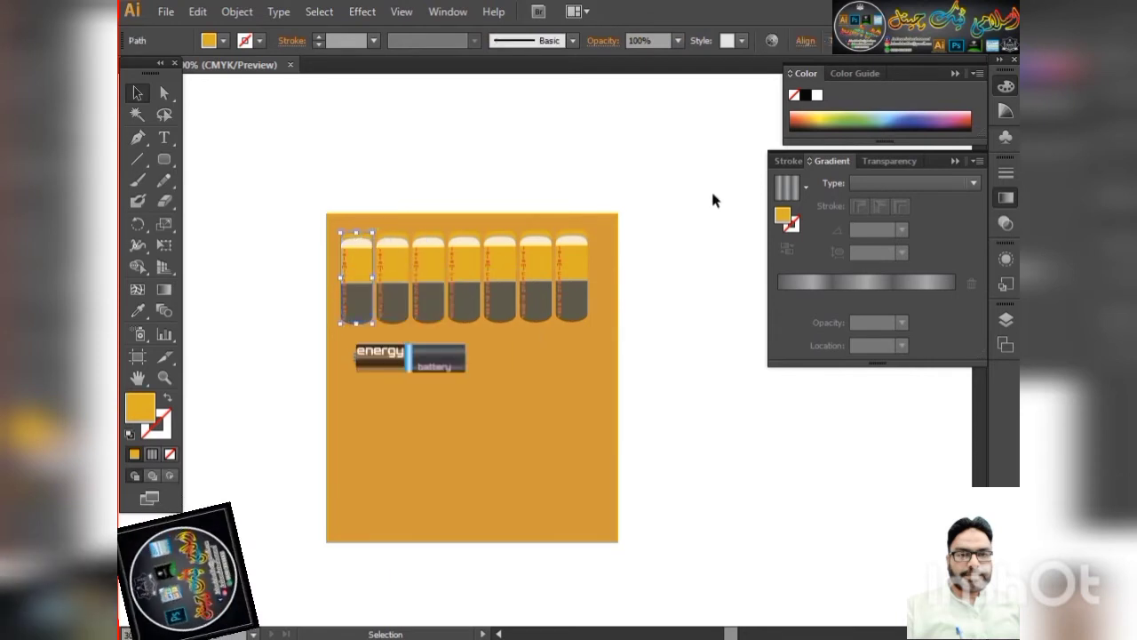
Recolour the first battery's upper body sky blue
{"action": "left_click", "coordinate": [869, 281]}
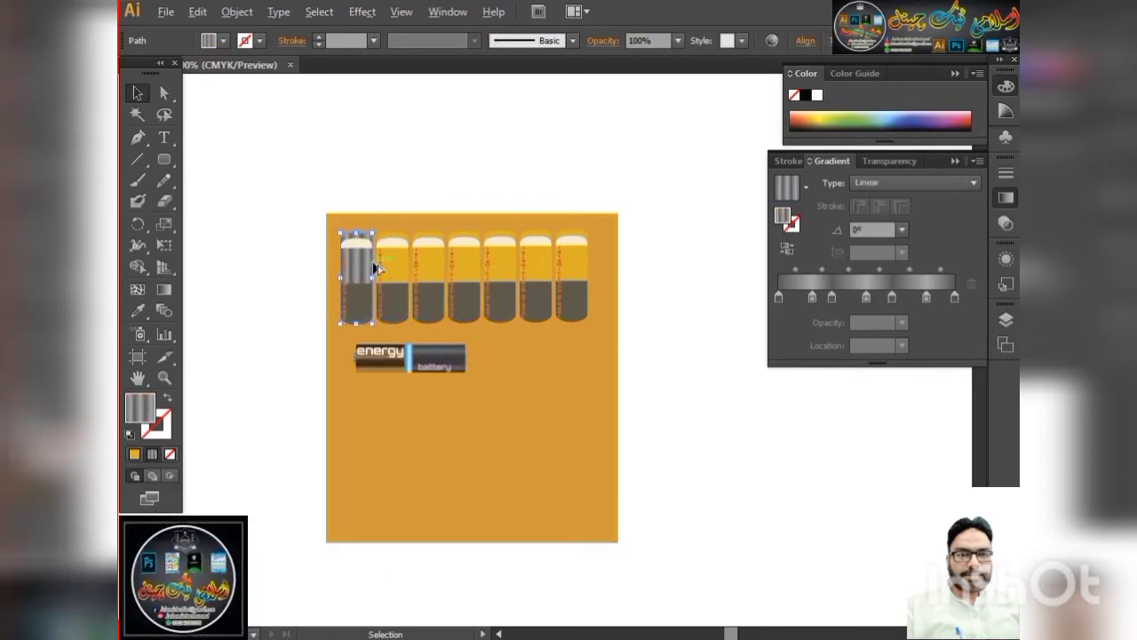
{"action": "scroll", "coordinate": [377, 268], "scroll_direction": "up", "scroll_amount": 3}
{"action": "left_click", "coordinate": [888, 118]}
{"action": "left_click", "coordinate": [924, 112]}
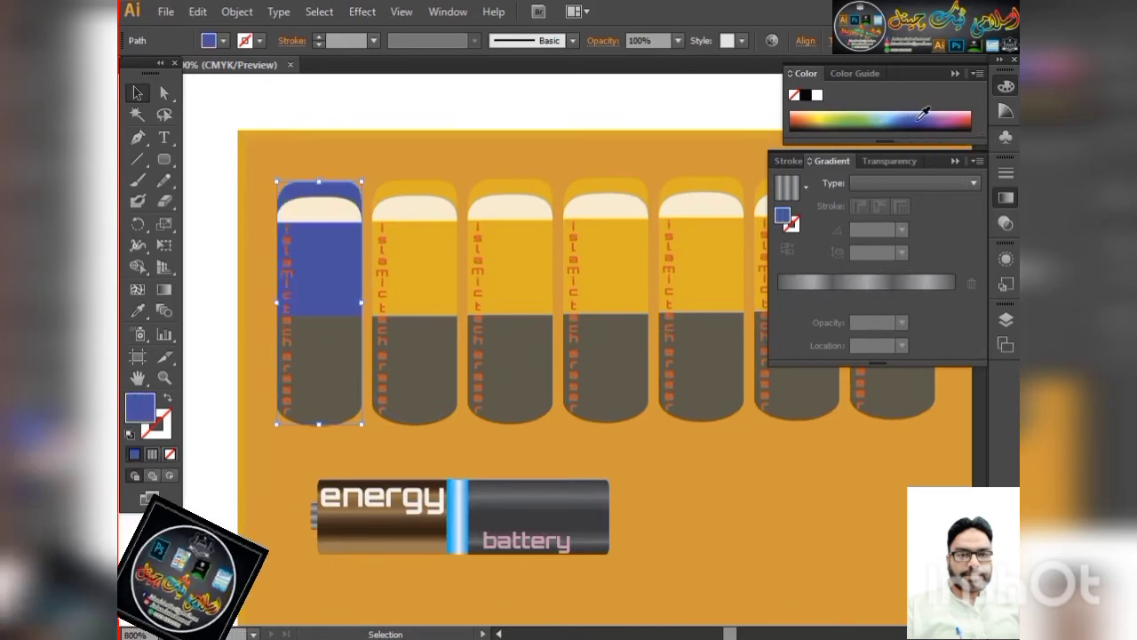
{"action": "left_click", "coordinate": [892, 116]}
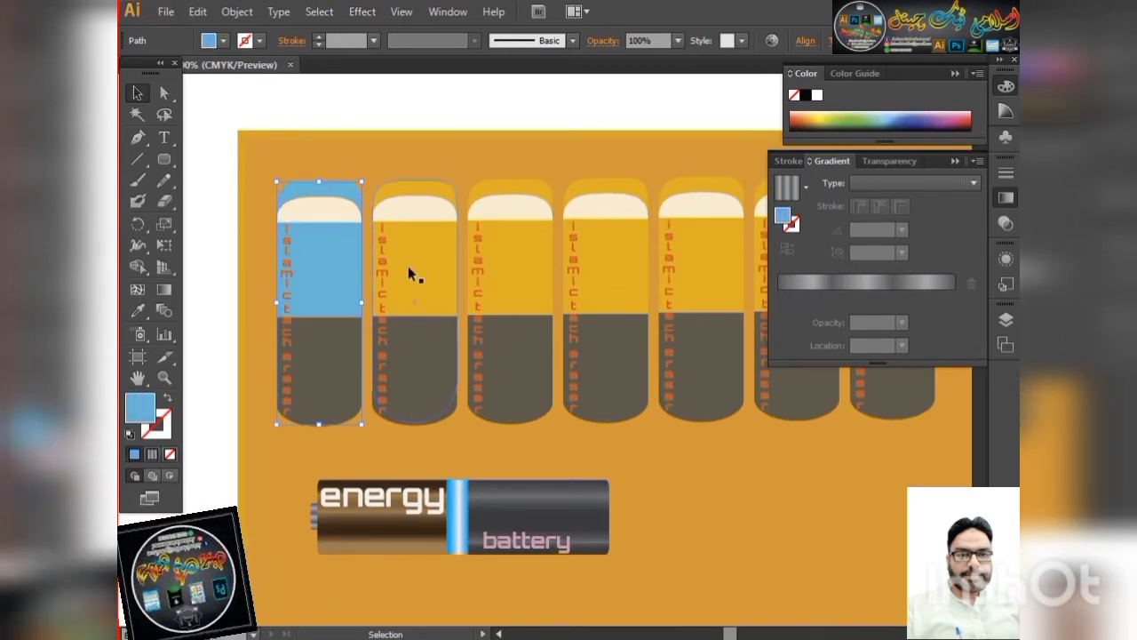
Recolour the first battery's lower part dark blue
{"action": "left_click", "coordinate": [321, 336]}
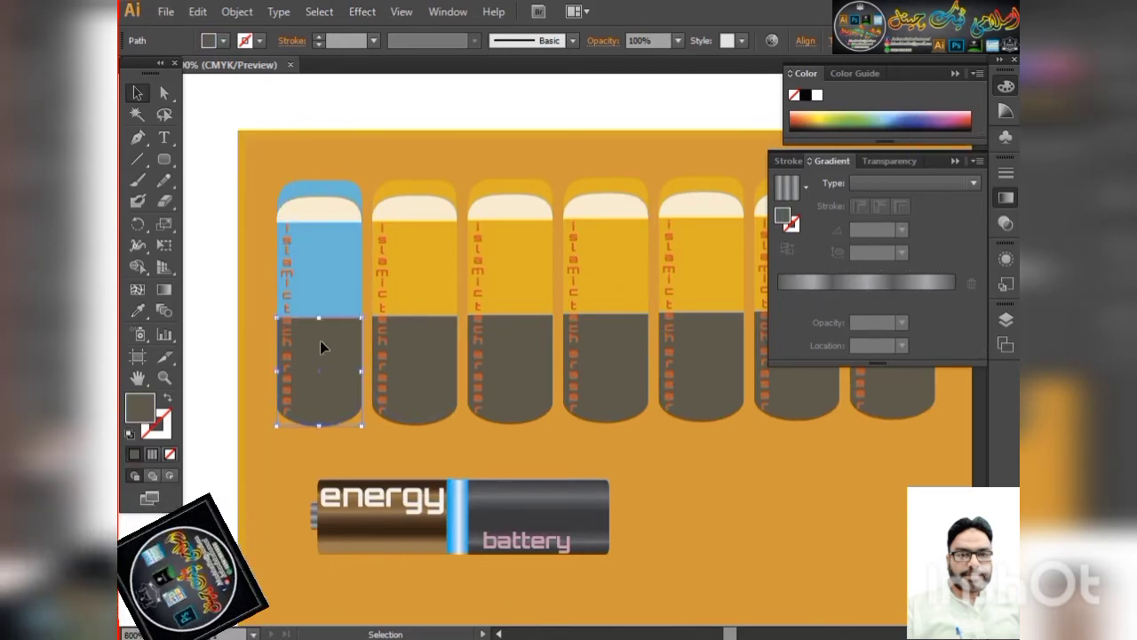
{"action": "left_click", "coordinate": [804, 114]}
{"action": "left_click_drag", "start_coordinate": [809, 112], "coordinate": [922, 125]}
{"action": "left_click", "coordinate": [898, 113]}
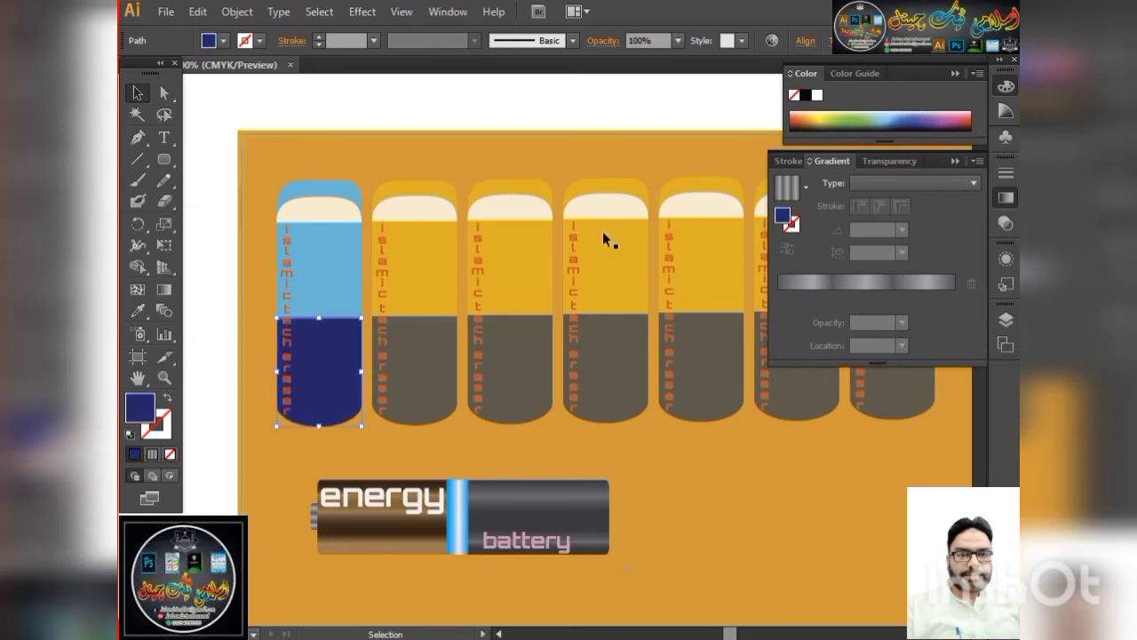
{"action": "left_click", "coordinate": [461, 101]}
Delete the remaining yellow-and-grey batteries, keeping the orange background
{"action": "left_click", "coordinate": [405, 255]}
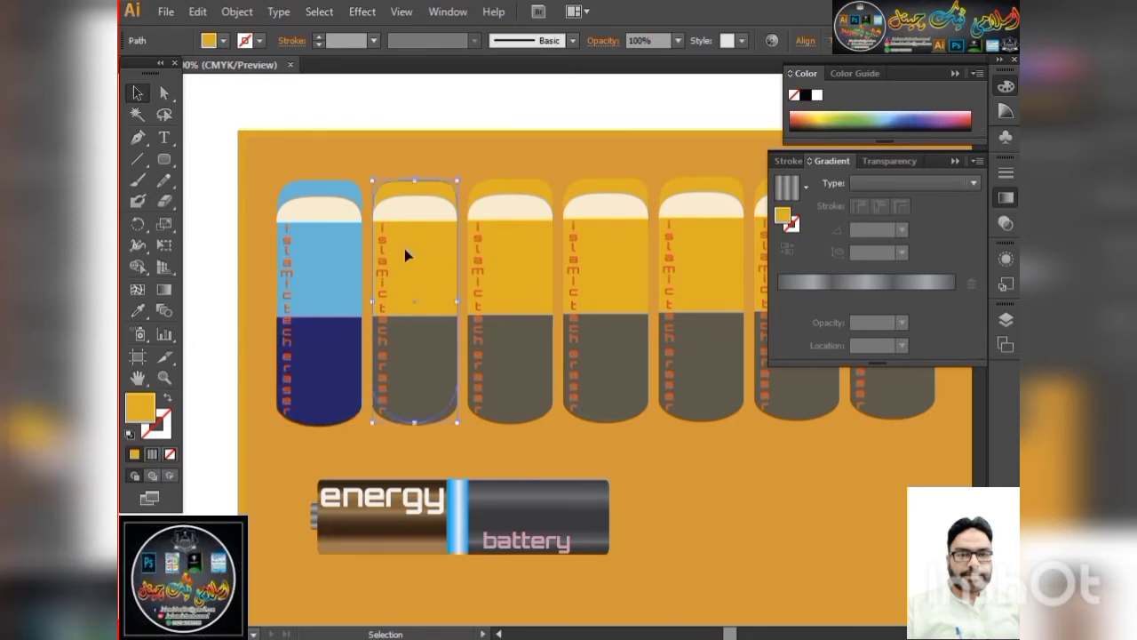
{"action": "key", "text": "Delete"}
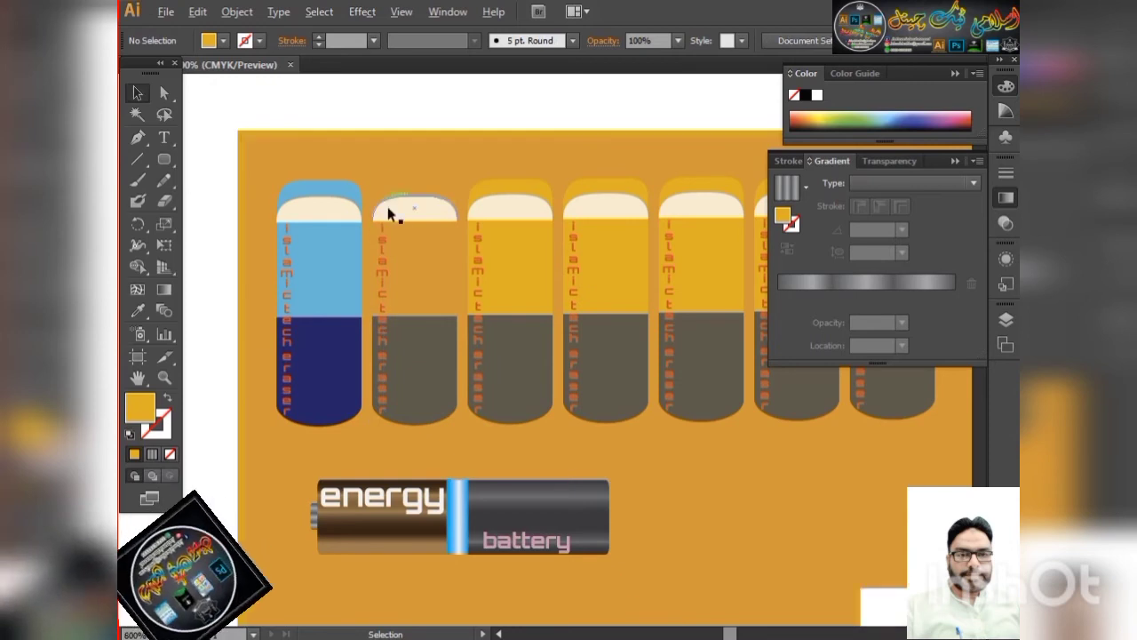
{"action": "scroll", "coordinate": [388, 206], "scroll_direction": "down", "scroll_amount": 2}
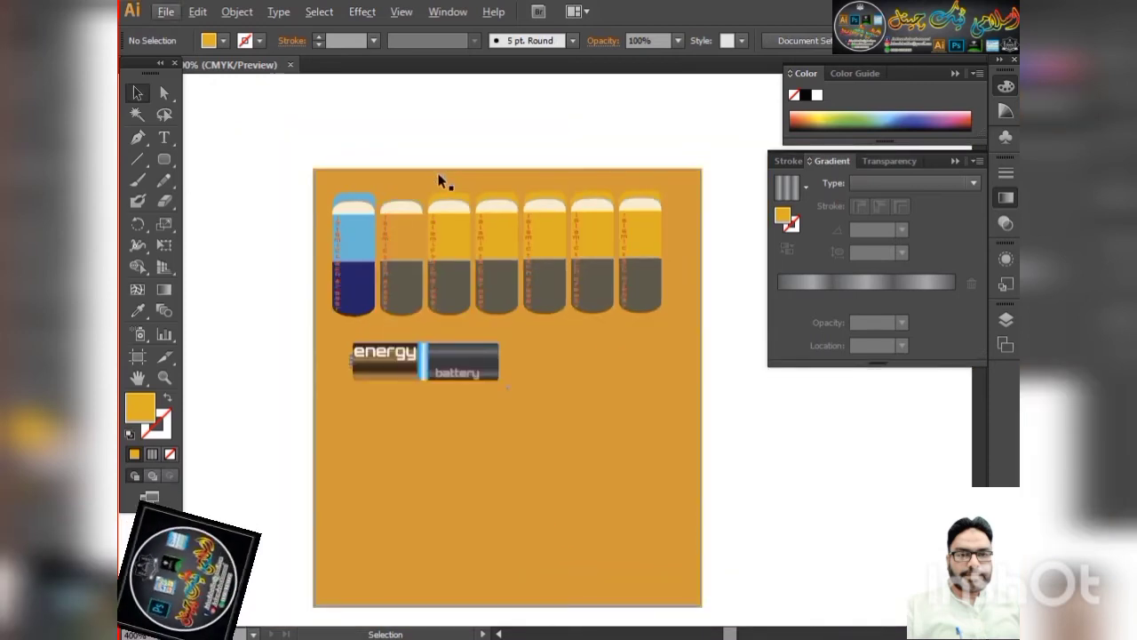
{"action": "left_click", "coordinate": [405, 220]}
{"action": "left_click_drag", "start_coordinate": [383, 159], "coordinate": [666, 302]}
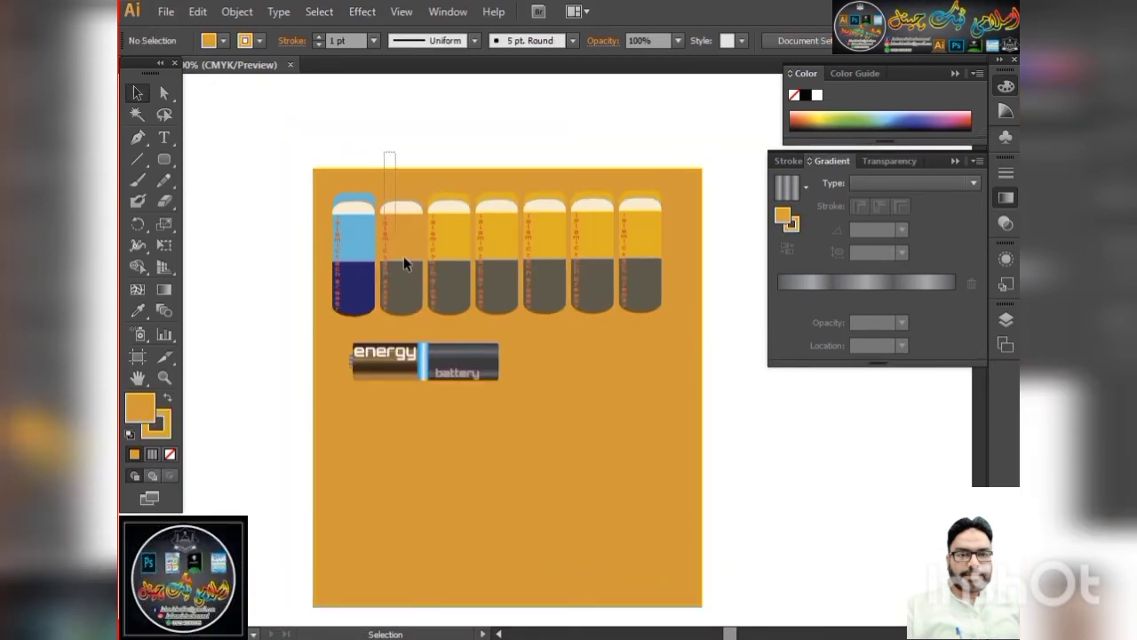
{"action": "left_click", "coordinate": [672, 313], "text": "shift"}
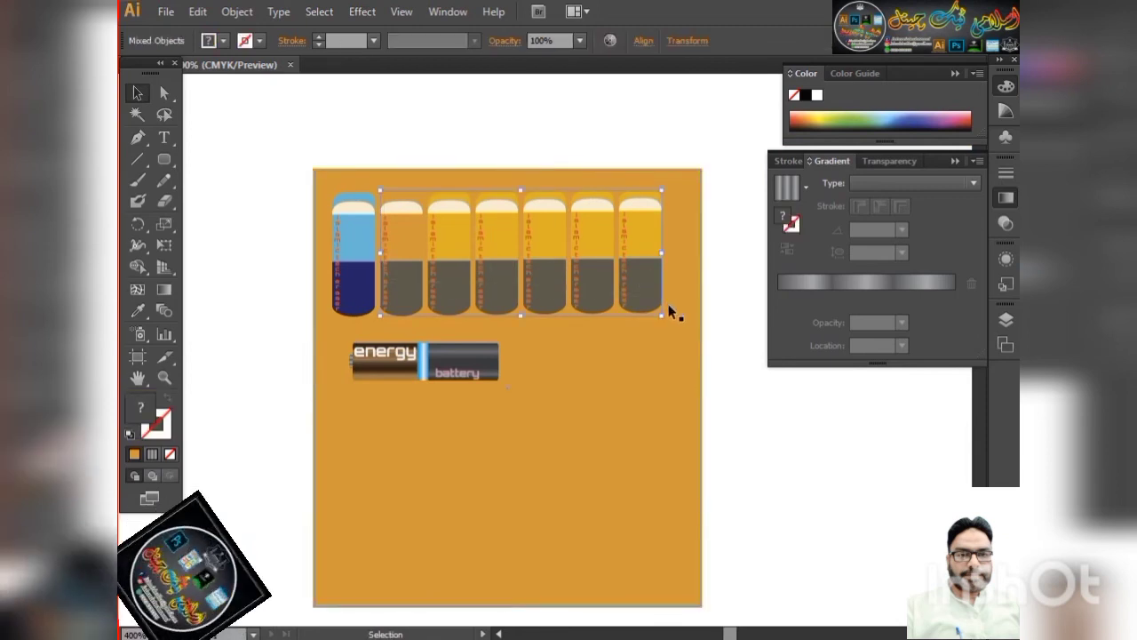
{"action": "key", "text": "Delete"}
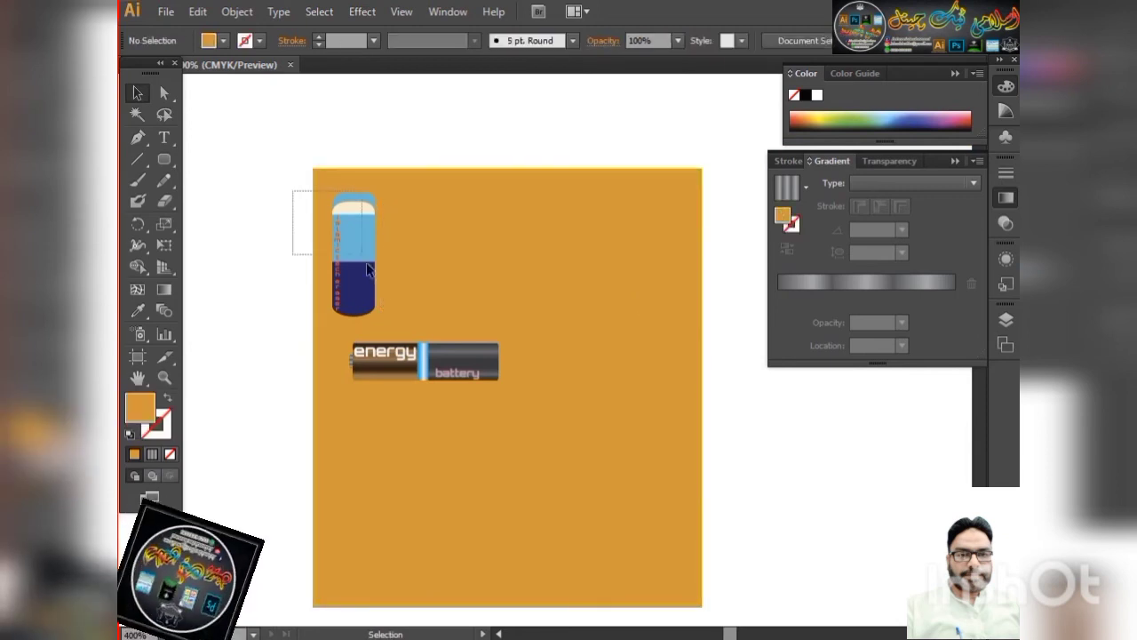
Duplicate the blue battery sideways and repeat with Ctrl+D to make six
{"action": "left_click_drag", "start_coordinate": [368, 270], "coordinate": [412, 311]}
{"action": "left_click_drag", "start_coordinate": [368, 267], "coordinate": [411, 258]}
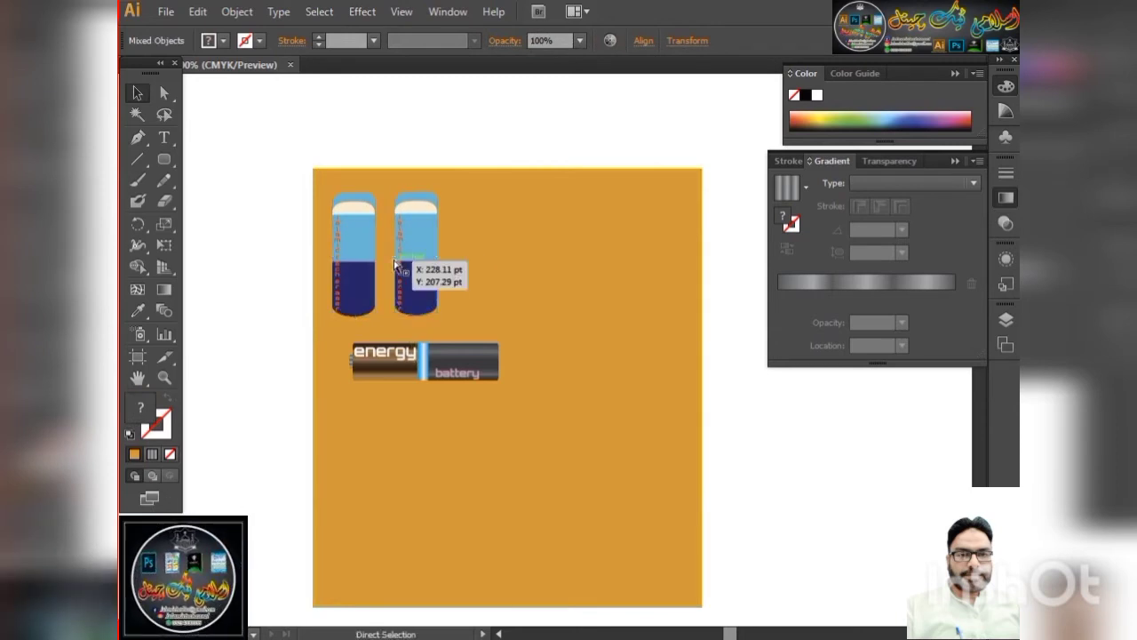
{"action": "key", "text": "ctrl+d"}
{"action": "key", "text": "ctrl+d"}
{"action": "key", "text": "ctrl+d"}
{"action": "key", "text": "ctrl+d"}
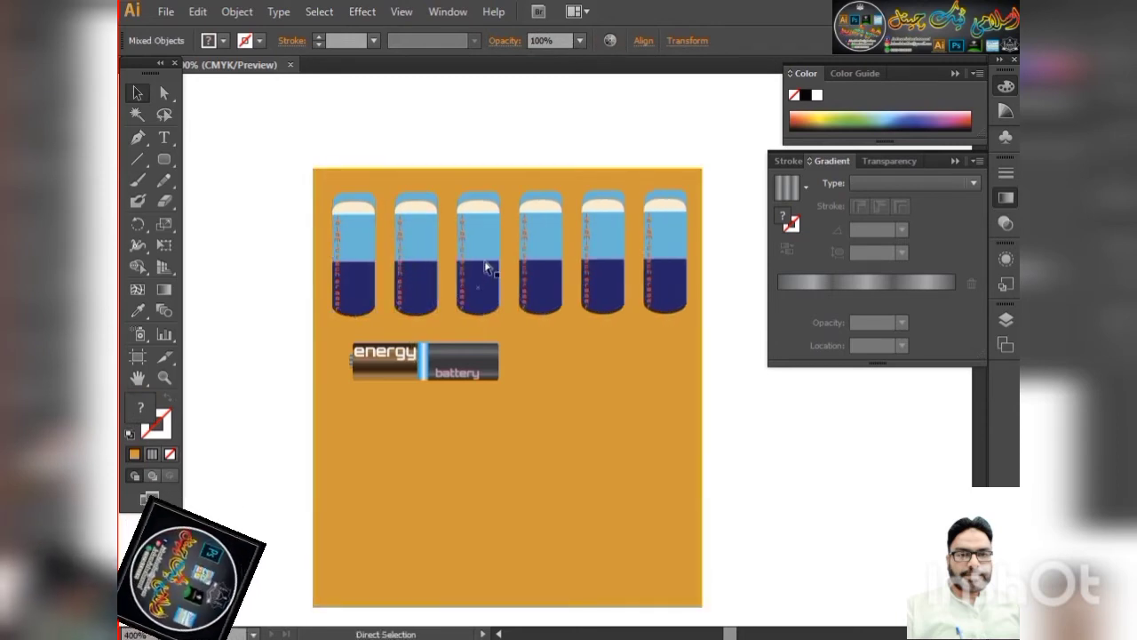
{"action": "key", "text": "v"}
{"action": "left_click", "coordinate": [646, 361]}
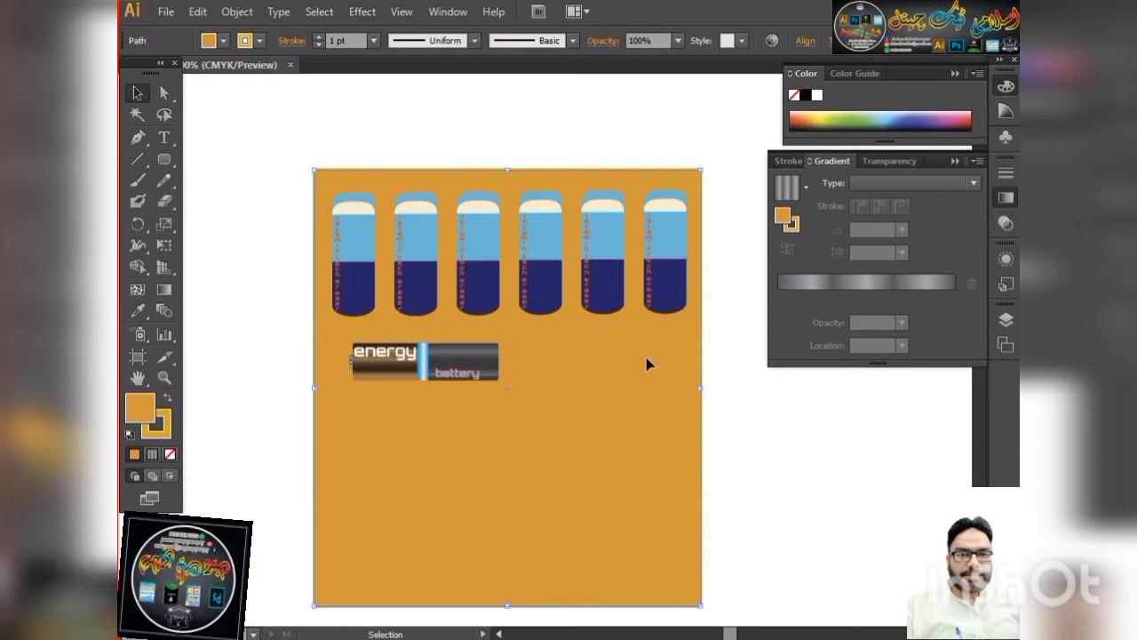
Change the background fill to red-orange from the Color panel spectrum
{"action": "left_click", "coordinate": [799, 116]}
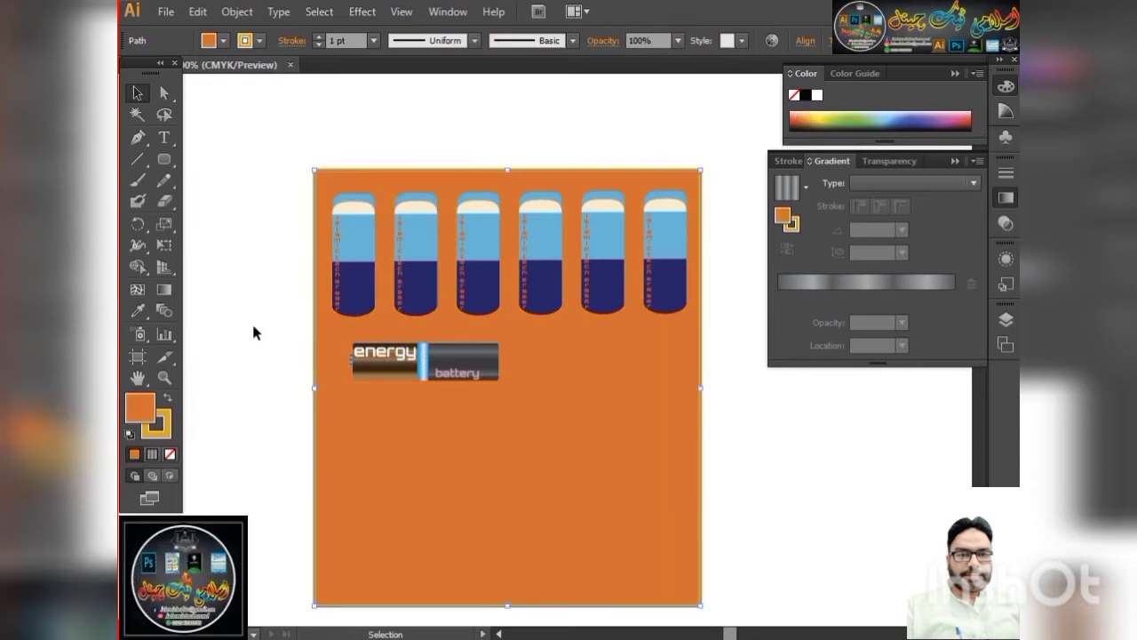
{"action": "left_click", "coordinate": [798, 116]}
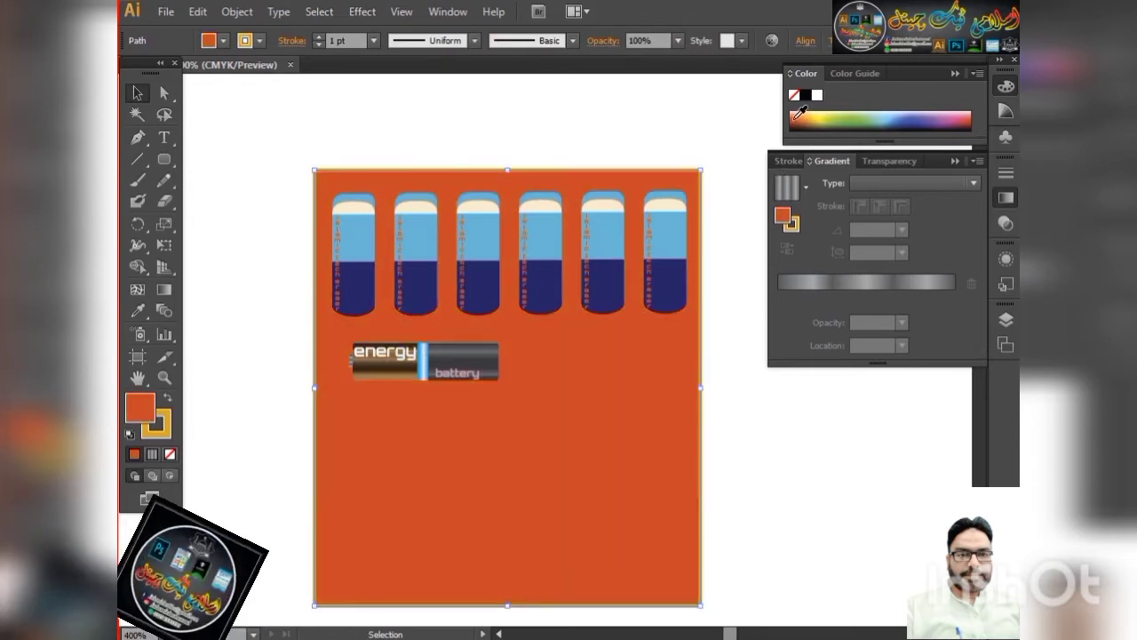
{"action": "left_click", "coordinate": [275, 239]}
{"action": "scroll", "coordinate": [396, 240], "scroll_direction": "up", "scroll_amount": 1}
{"action": "scroll", "coordinate": [400, 247], "scroll_direction": "up", "scroll_amount": 2}
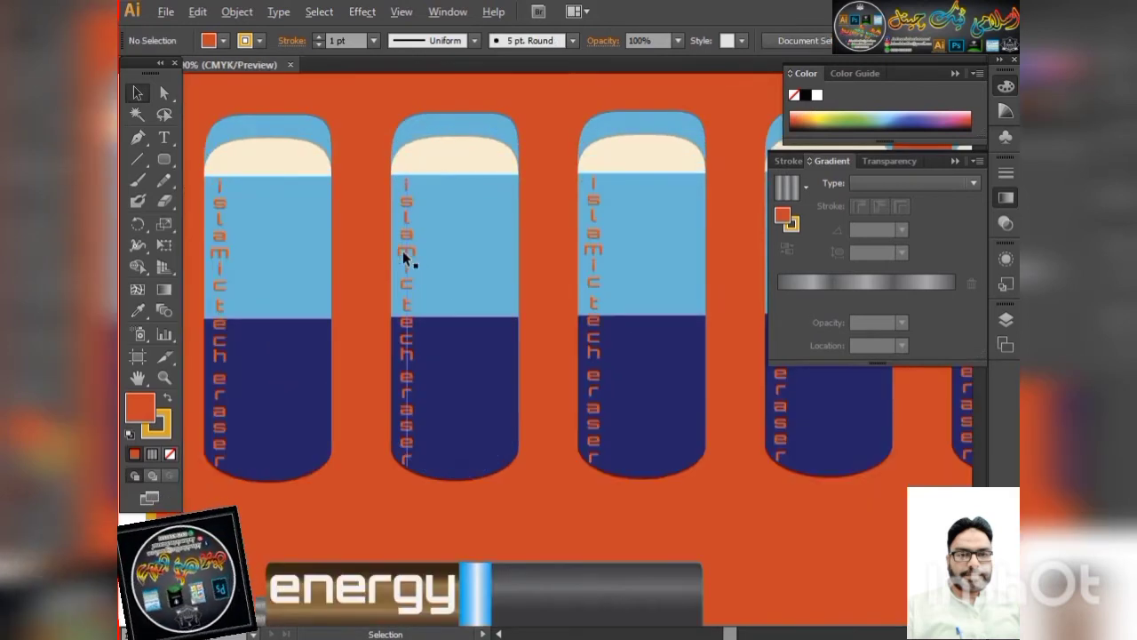
{"action": "scroll", "coordinate": [442, 411], "scroll_direction": "down", "scroll_amount": 4}
{"action": "scroll", "coordinate": [449, 391], "scroll_direction": "up", "scroll_amount": 3}
{"action": "scroll", "coordinate": [377, 380], "scroll_direction": "down", "scroll_amount": 2}
{"action": "scroll", "coordinate": [377, 380], "scroll_direction": "up", "scroll_amount": 2}
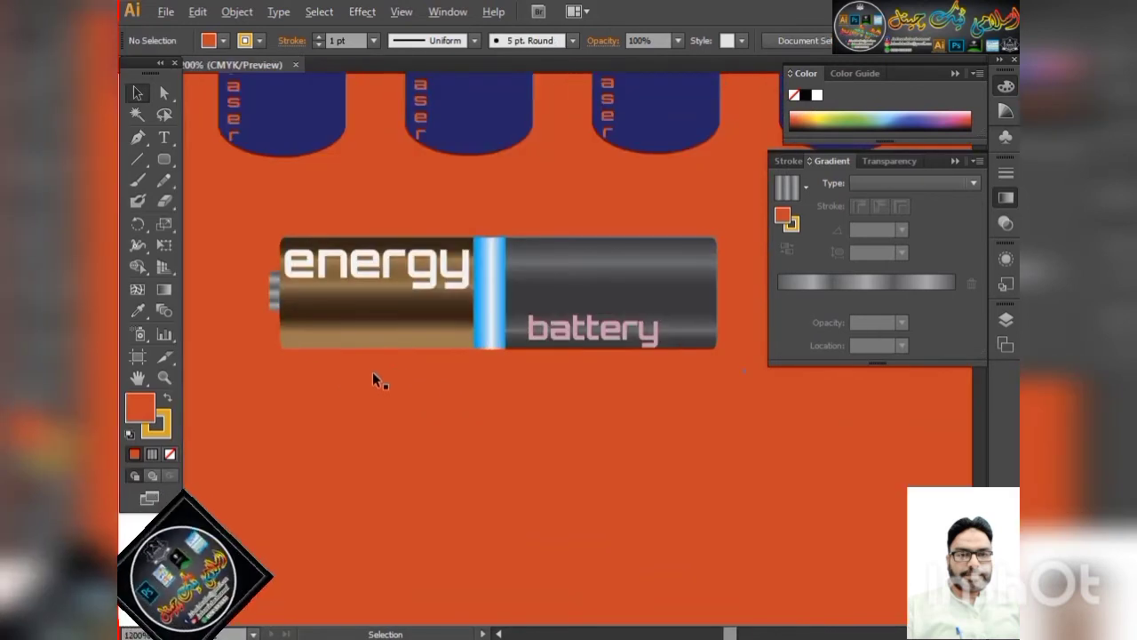
{"action": "scroll", "coordinate": [426, 386], "scroll_direction": "down", "scroll_amount": 2}
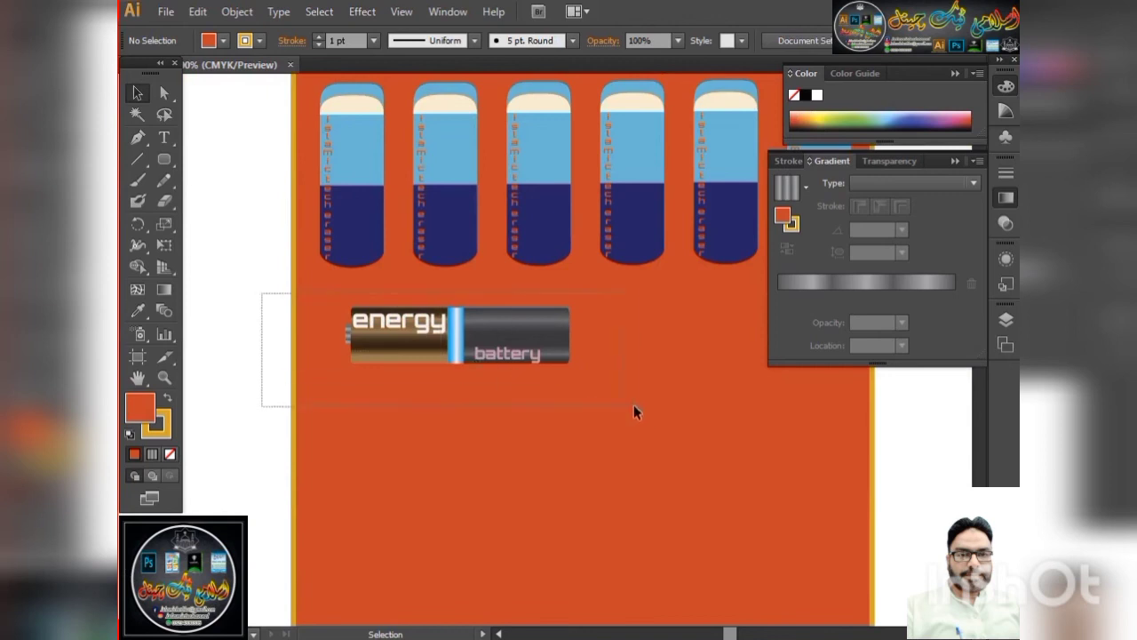
Move the energy battery group lower and enlarge it from a corner handle
{"action": "left_click_drag", "start_coordinate": [634, 406], "coordinate": [566, 392]}
{"action": "left_click", "coordinate": [353, 359]}
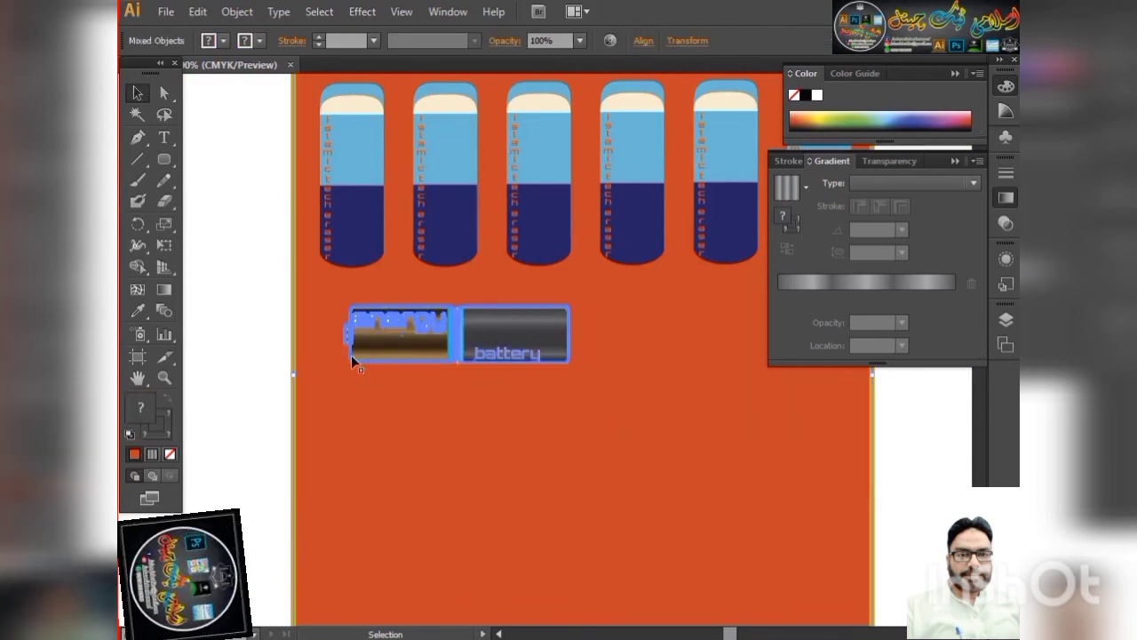
{"action": "left_click", "coordinate": [240, 349]}
{"action": "mouse_move", "coordinate": [400, 344]}
{"action": "left_mouse_down"}
{"action": "mouse_move", "coordinate": [480, 362]}
{"action": "mouse_move", "coordinate": [304, 414]}
{"action": "left_mouse_up"}
{"action": "scroll", "coordinate": [417, 403], "scroll_direction": "down", "scroll_amount": 2}
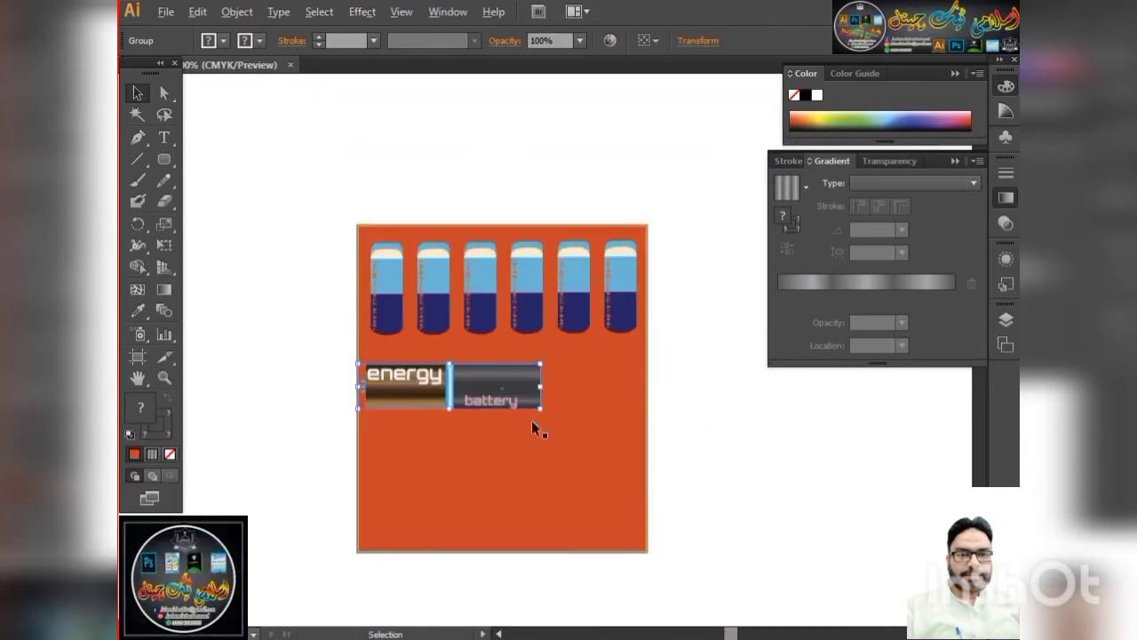
{"action": "left_click_drag", "start_coordinate": [538, 407], "coordinate": [636, 433]}
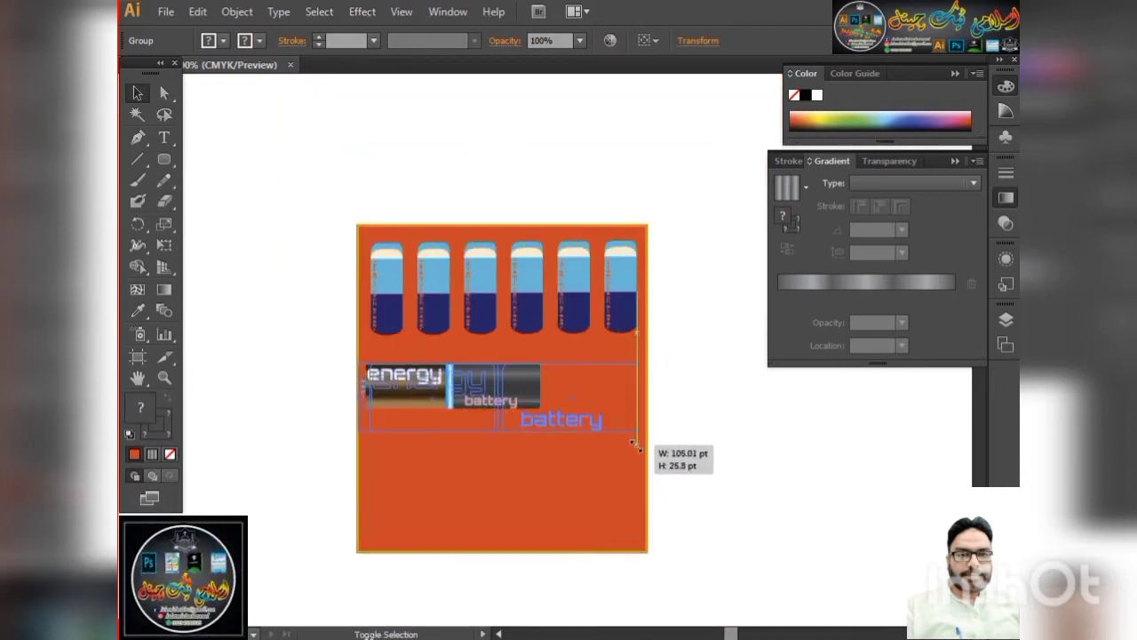
Ungroup the large energy battery
{"action": "scroll", "coordinate": [484, 422], "scroll_direction": "up", "scroll_amount": 2}
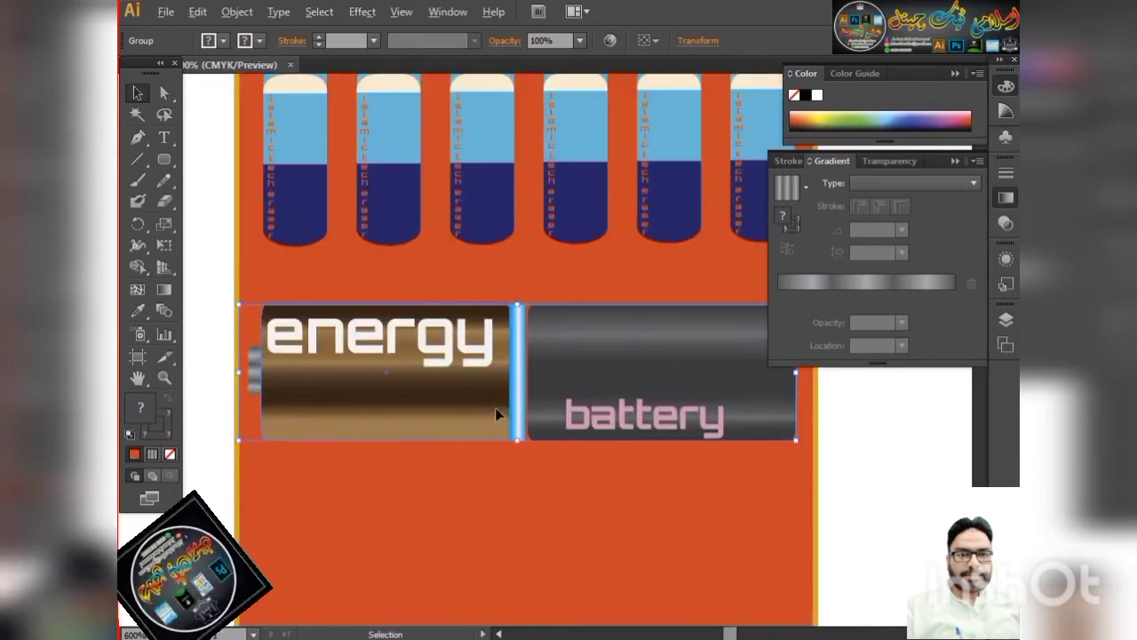
{"action": "left_click", "coordinate": [213, 272]}
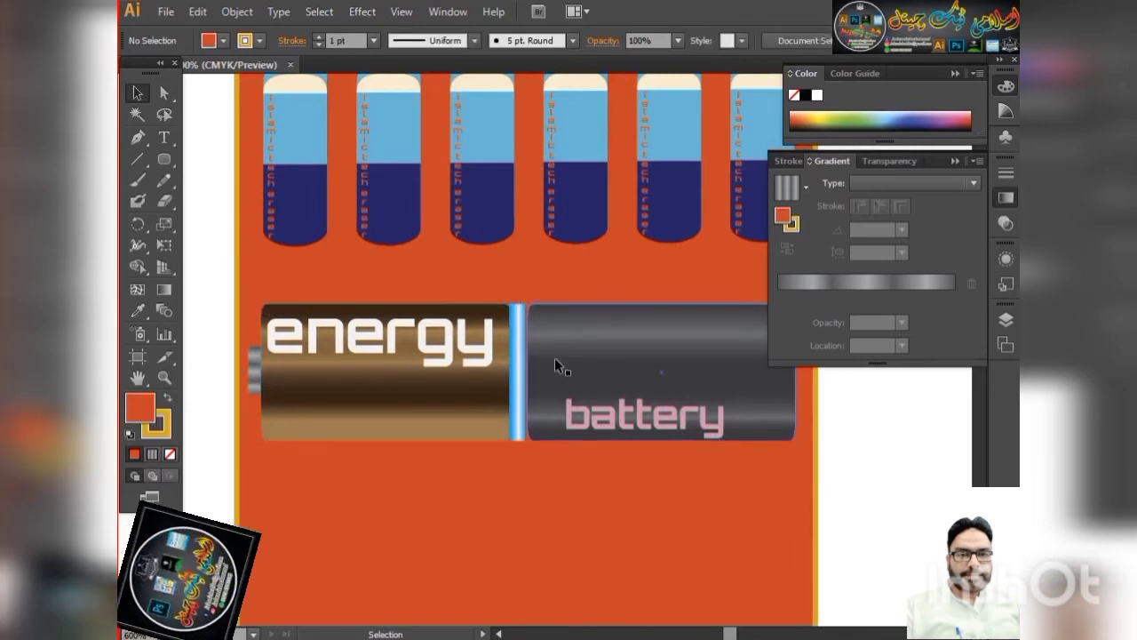
{"action": "left_click", "coordinate": [561, 358]}
{"action": "right_click", "coordinate": [563, 358]}
{"action": "left_click", "coordinate": [673, 462]}
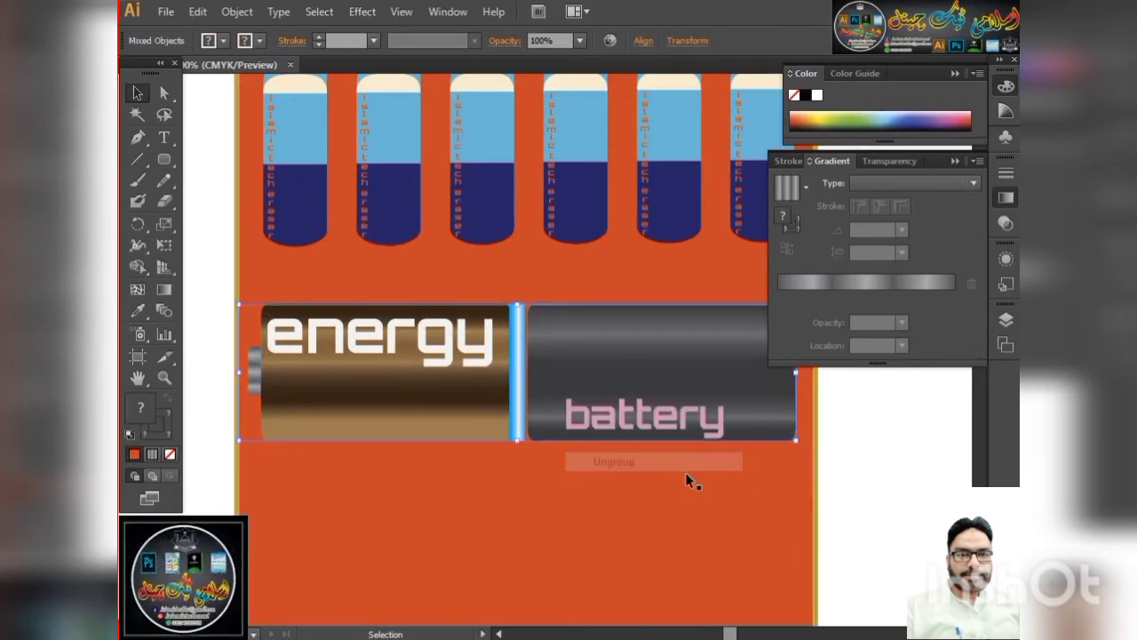
Nudge the dark battery body left with the arrow keys to close the gap
{"action": "left_click", "coordinate": [829, 455]}
{"action": "left_click", "coordinate": [702, 342]}
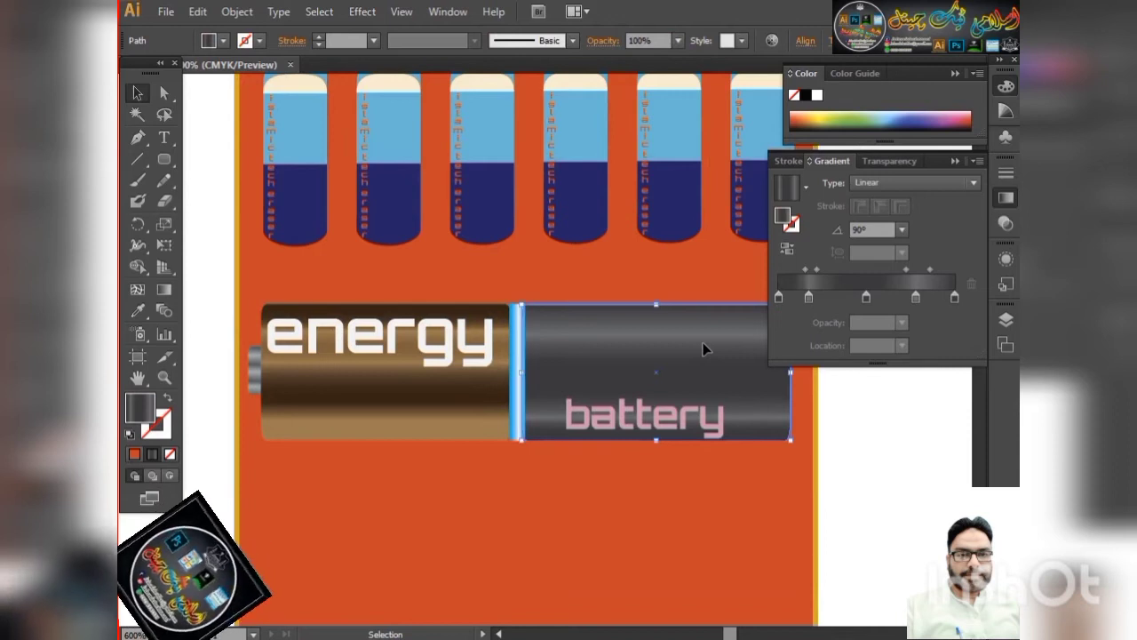
{"action": "key", "text": "Left"}
{"action": "key", "text": "Left"}
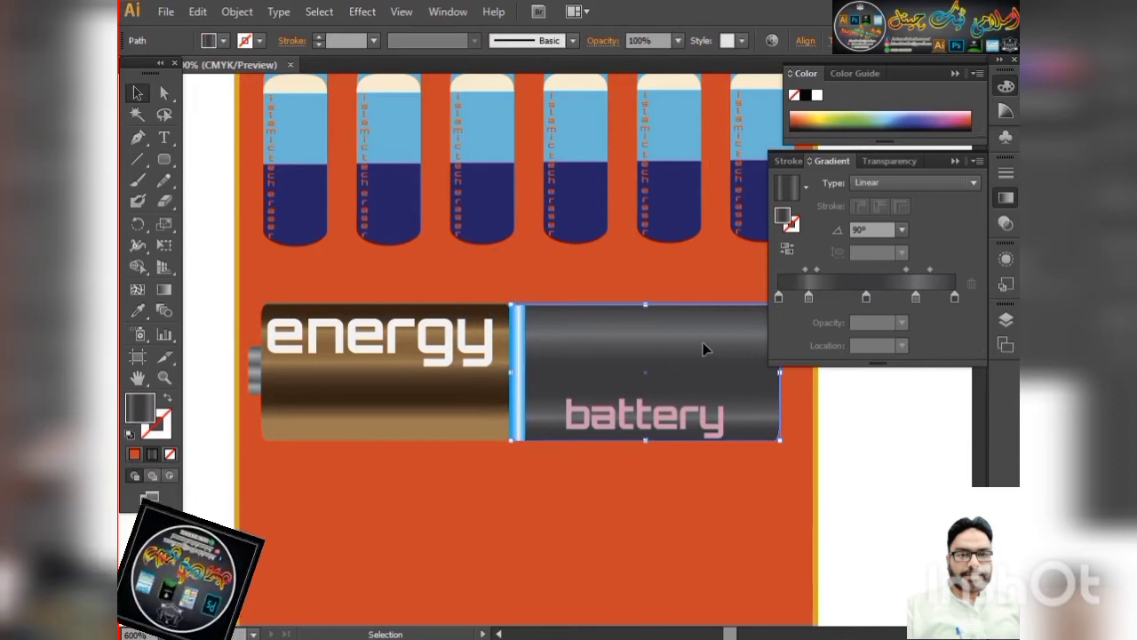
{"action": "key", "text": "Left"}
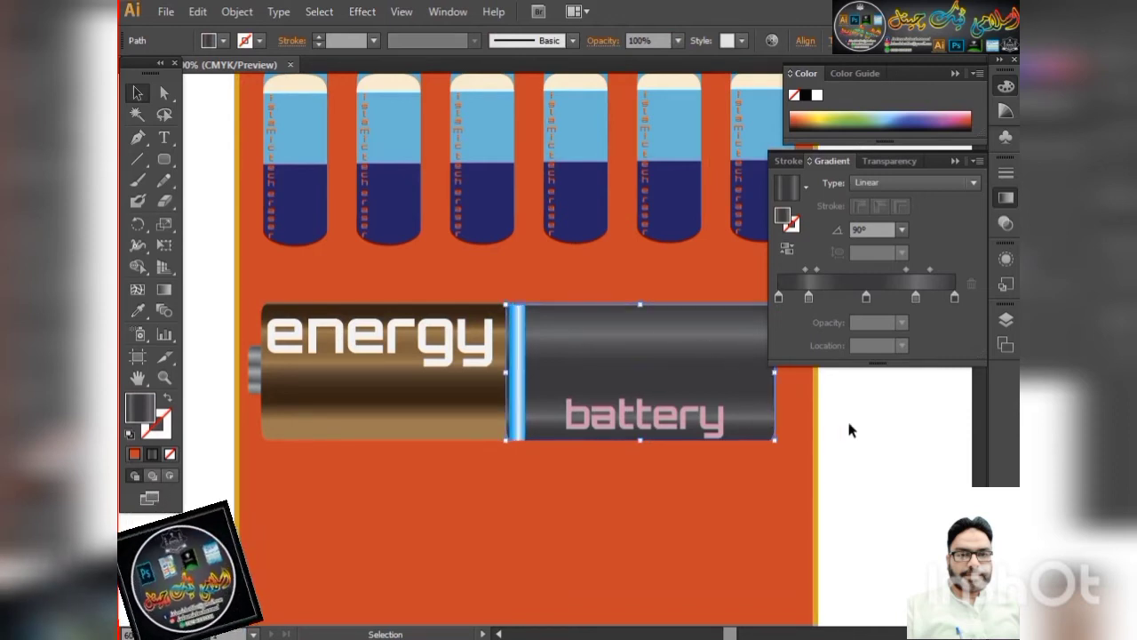
{"action": "left_click", "coordinate": [849, 425]}
{"action": "left_click", "coordinate": [513, 374]}
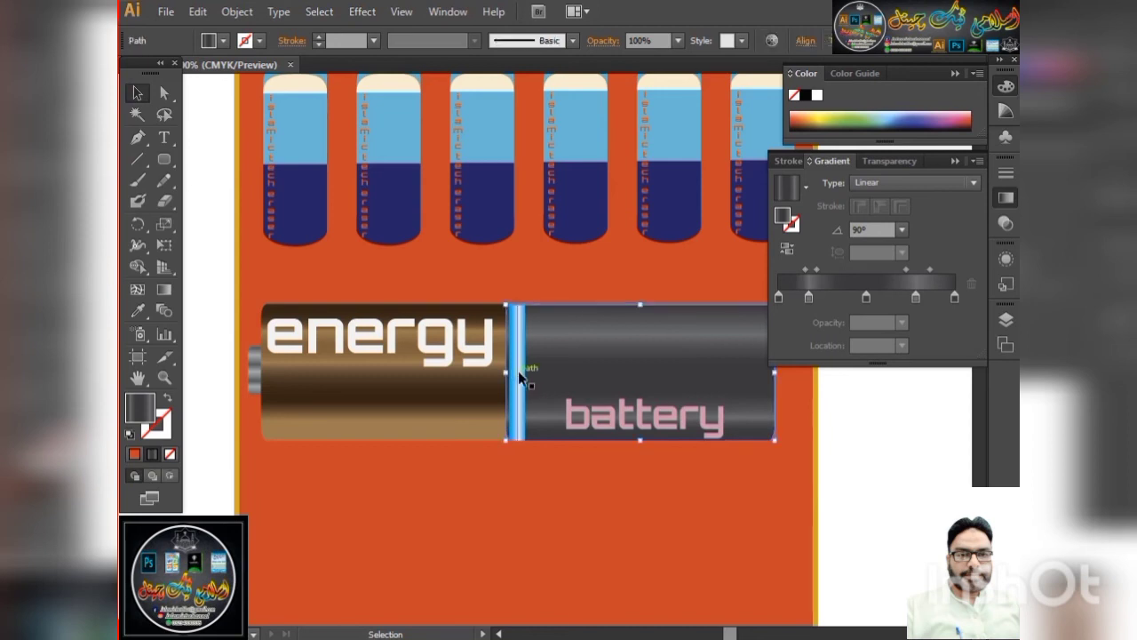
Shift the blue stripe slightly left using Direct Selection
{"action": "left_click", "coordinate": [515, 373]}
{"action": "key", "text": "a"}
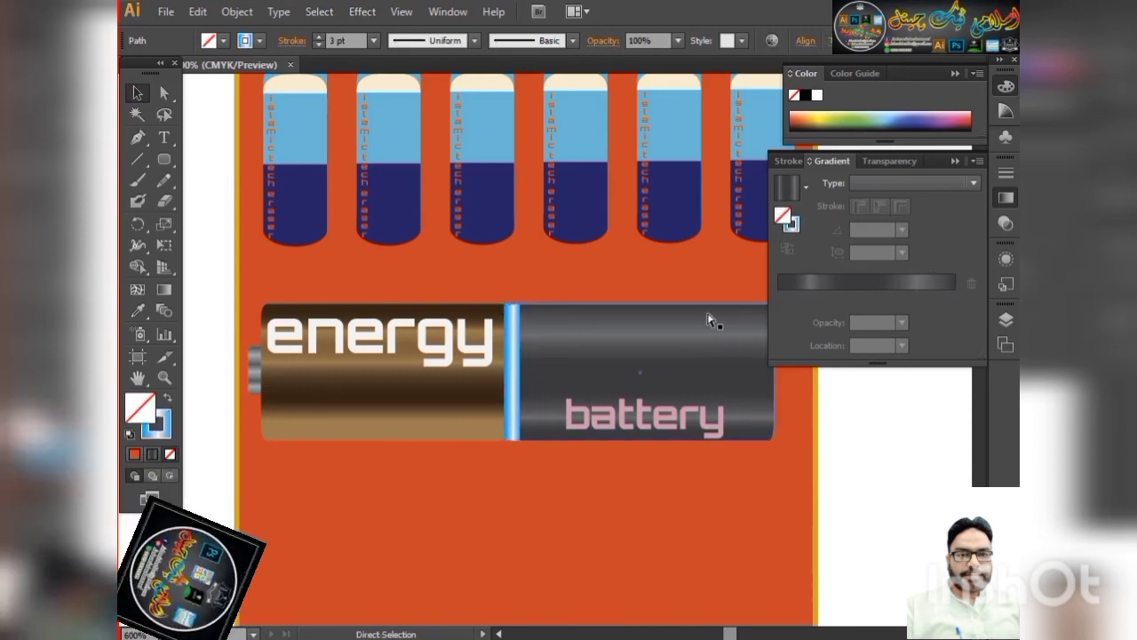
{"action": "left_click", "coordinate": [518, 380]}
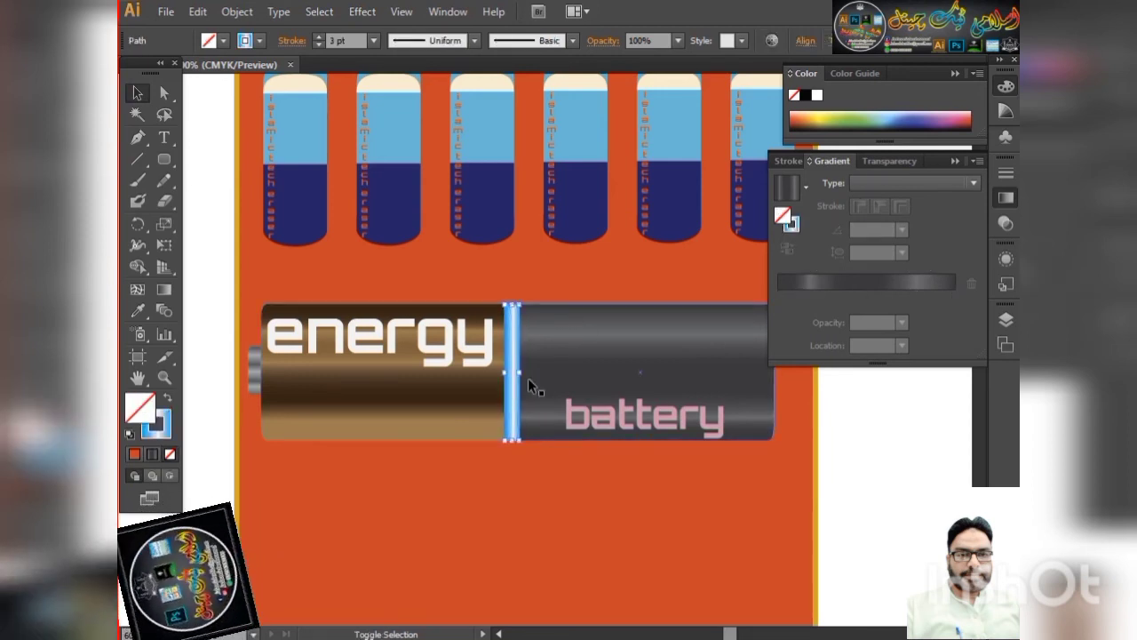
{"action": "left_click_drag", "start_coordinate": [512, 378], "coordinate": [502, 378]}
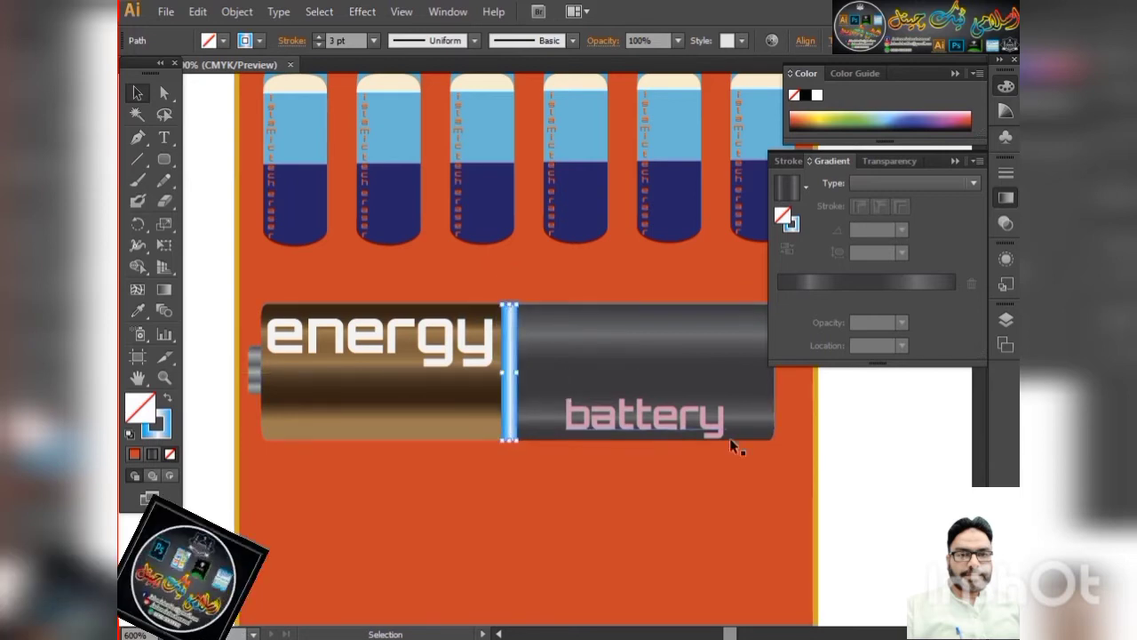
{"action": "left_click", "coordinate": [875, 456]}
{"action": "key", "text": "ctrl+0"}
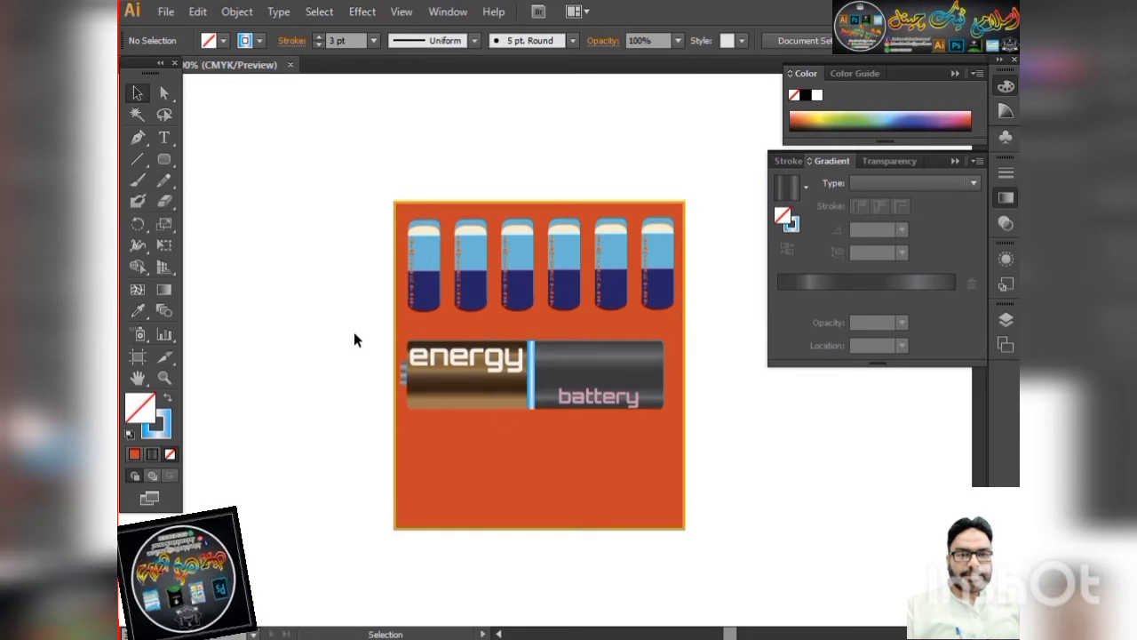
Move the large energy battery up and right, clear of its lower copy
{"action": "left_click_drag", "start_coordinate": [689, 446], "coordinate": [682, 439]}
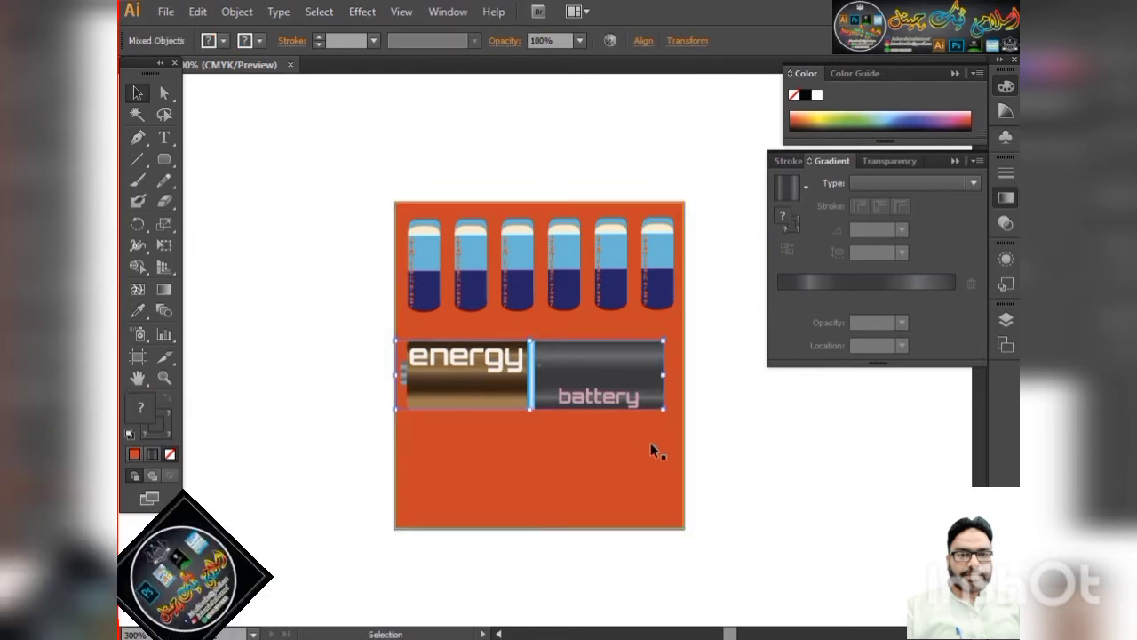
{"action": "left_click", "coordinate": [718, 408]}
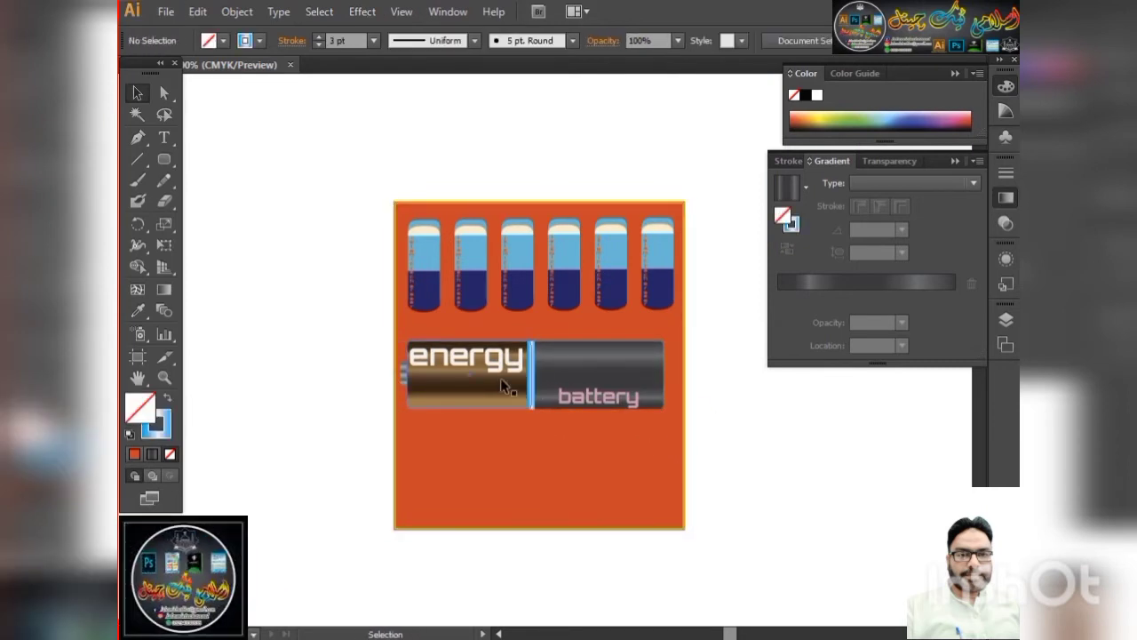
{"action": "mouse_move", "coordinate": [500, 377]}
{"action": "left_mouse_down"}
{"action": "mouse_move", "coordinate": [511, 370]}
{"action": "mouse_move", "coordinate": [545, 474]}
{"action": "left_mouse_up"}
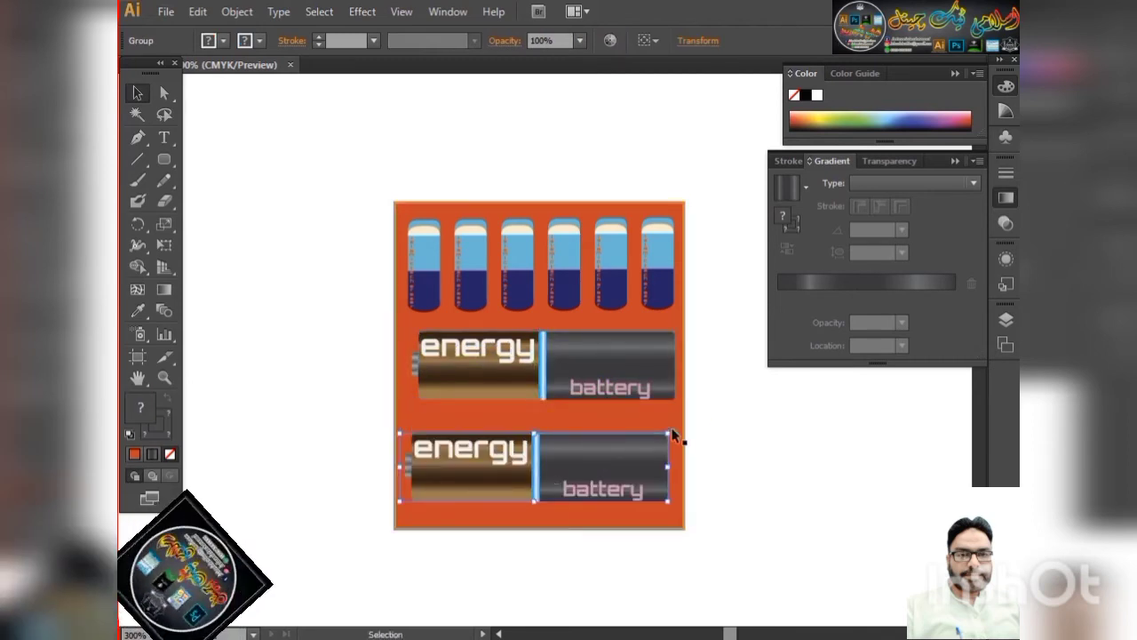
{"action": "left_click", "coordinate": [671, 460], "text": "shift"}
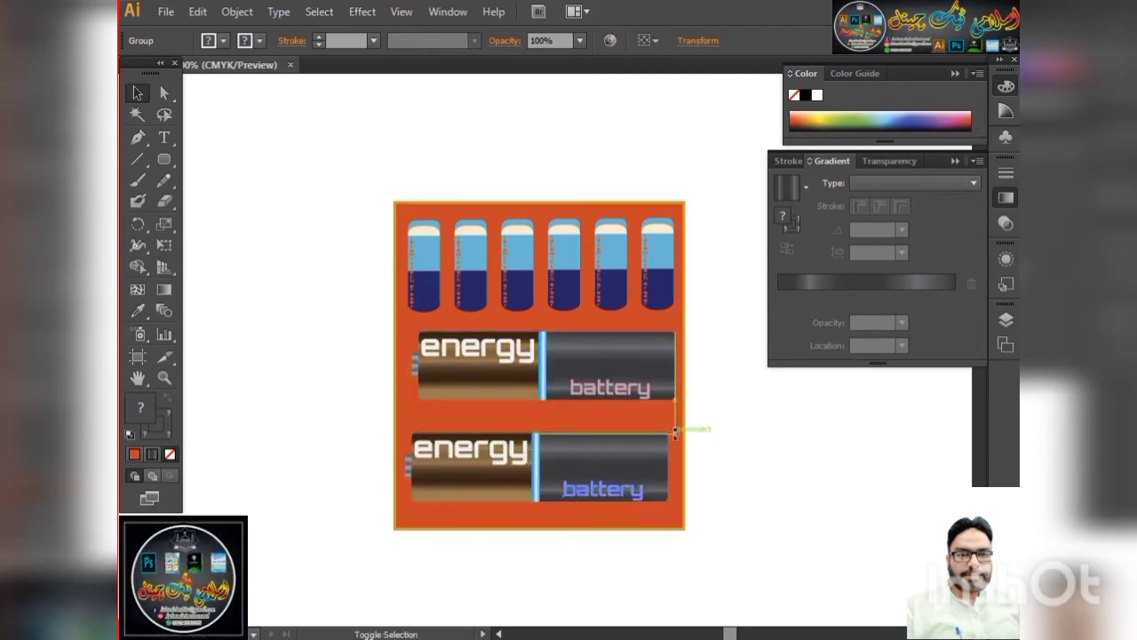
{"action": "left_click", "coordinate": [666, 449]}
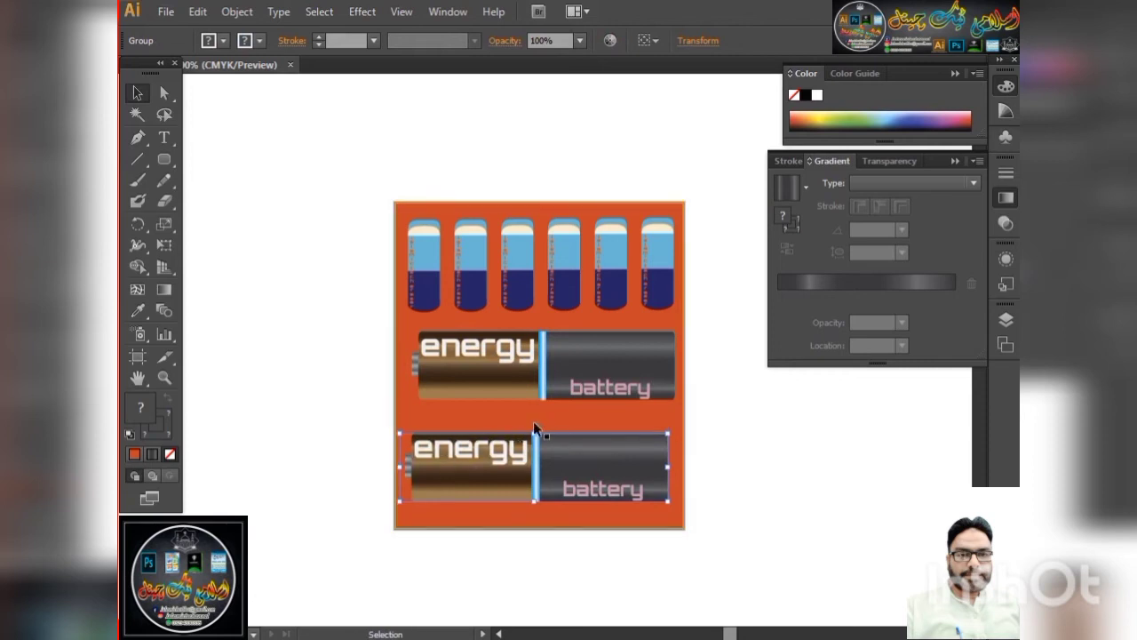
Rotate the battery copy -90° and shrink it into a small upright battery at lower left
{"action": "left_click_drag", "start_coordinate": [533, 421], "coordinate": [566, 462]}
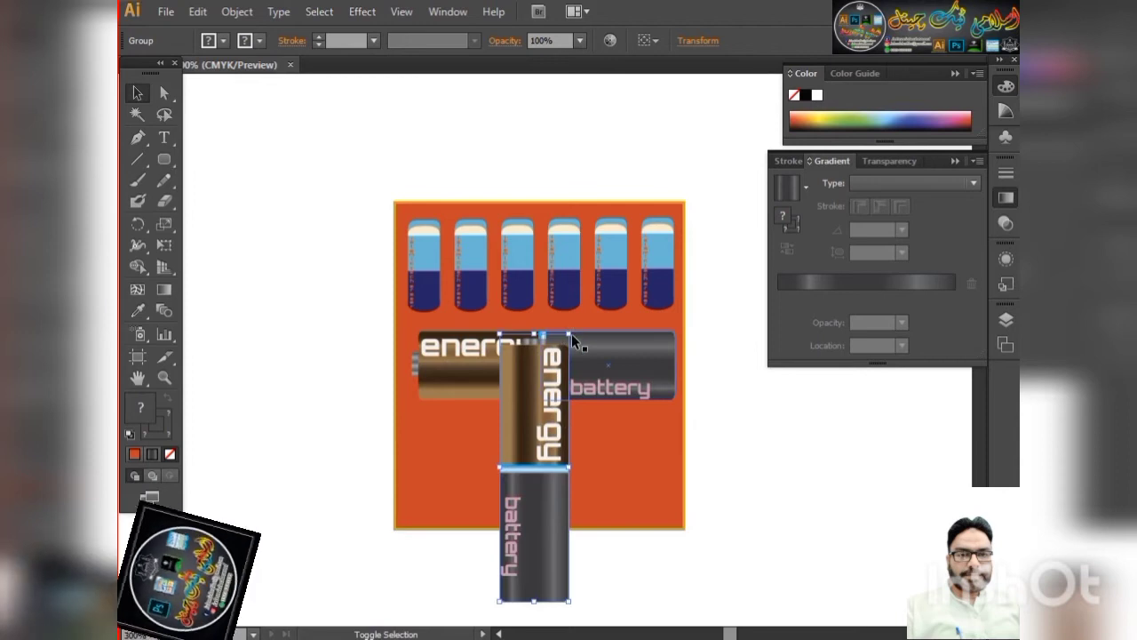
{"action": "left_click_drag", "start_coordinate": [571, 333], "coordinate": [540, 471]}
{"action": "left_click_drag", "start_coordinate": [503, 507], "coordinate": [449, 457]}
{"action": "scroll", "coordinate": [447, 455], "scroll_direction": "up", "scroll_amount": 2}
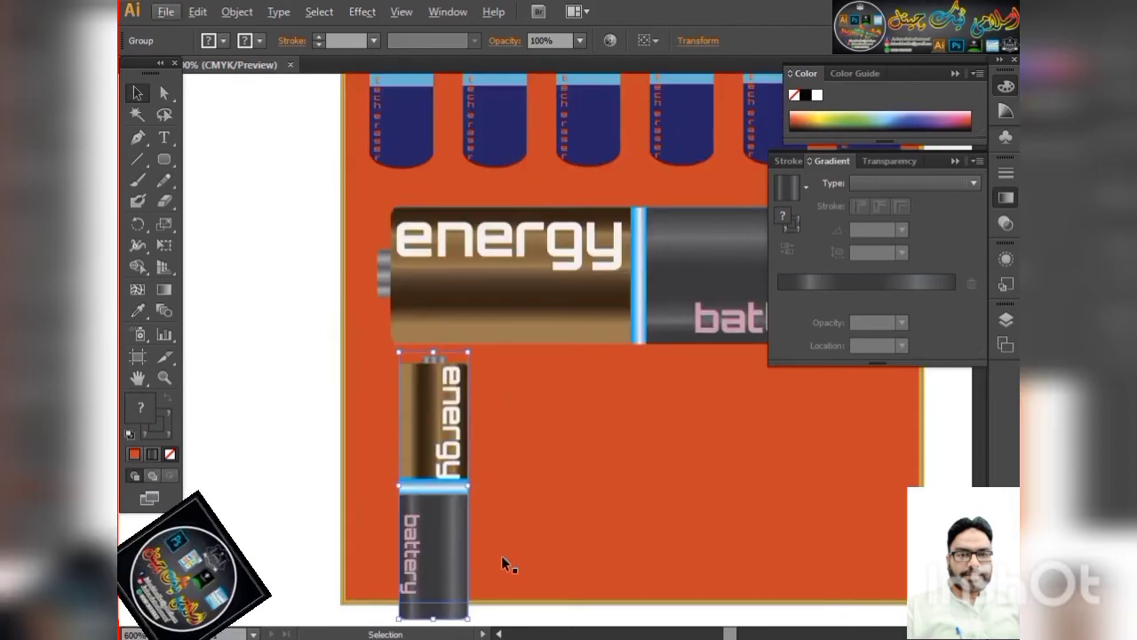
{"action": "left_click_drag", "start_coordinate": [502, 556], "coordinate": [458, 389]}
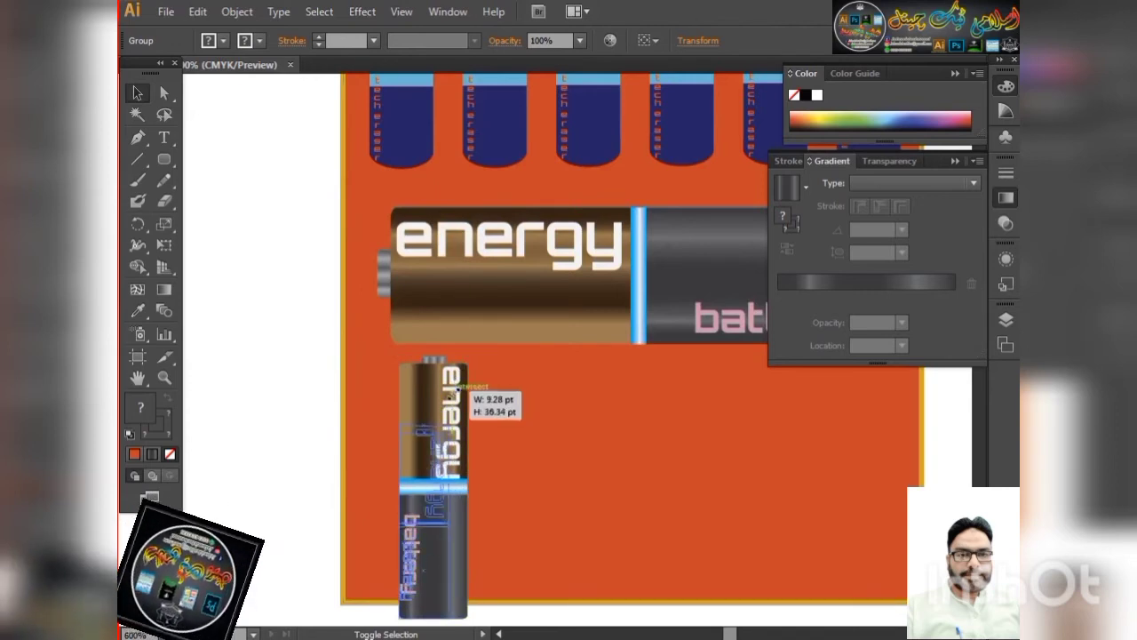
{"action": "mouse_move", "coordinate": [457, 389]}
{"action": "left_mouse_down"}
{"action": "mouse_move", "coordinate": [429, 429]}
{"action": "mouse_move", "coordinate": [494, 428]}
{"action": "left_mouse_up"}
Duplicate the small battery and repeat with Ctrl+D into a row of eight
{"action": "left_click", "coordinate": [553, 467]}
{"action": "key", "text": "ctrl+d"}
{"action": "key", "text": "ctrl+d"}
{"action": "key", "text": "ctrl+d"}
{"action": "key", "text": "ctrl+d"}
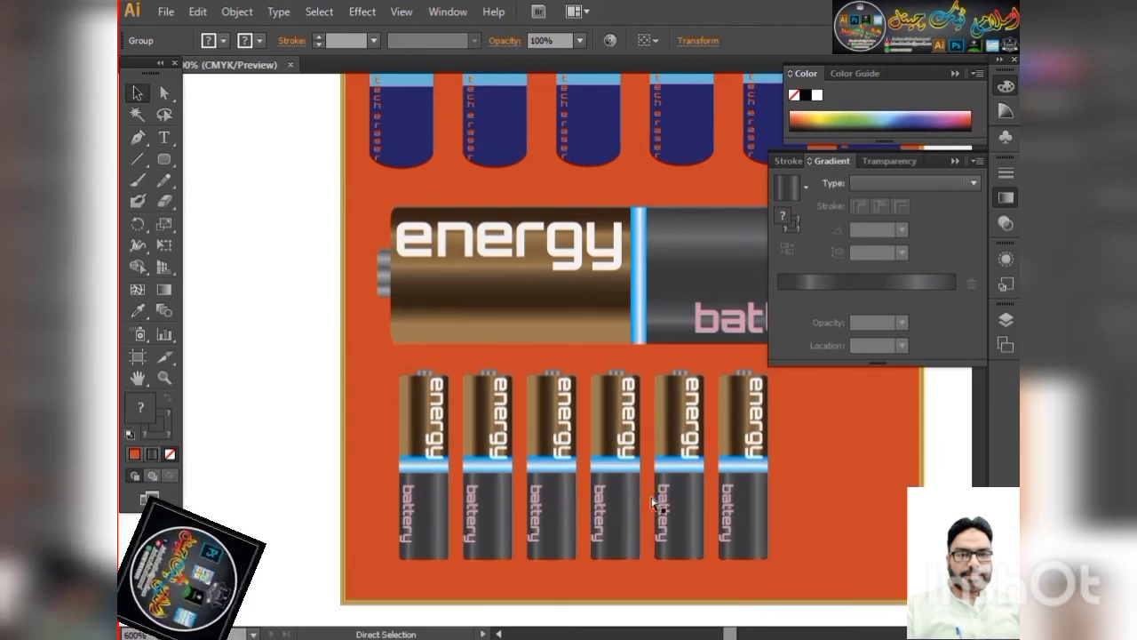
{"action": "key", "text": "ctrl+d"}
{"action": "key", "text": "ctrl+d"}
{"action": "key", "text": "ctrl+0"}
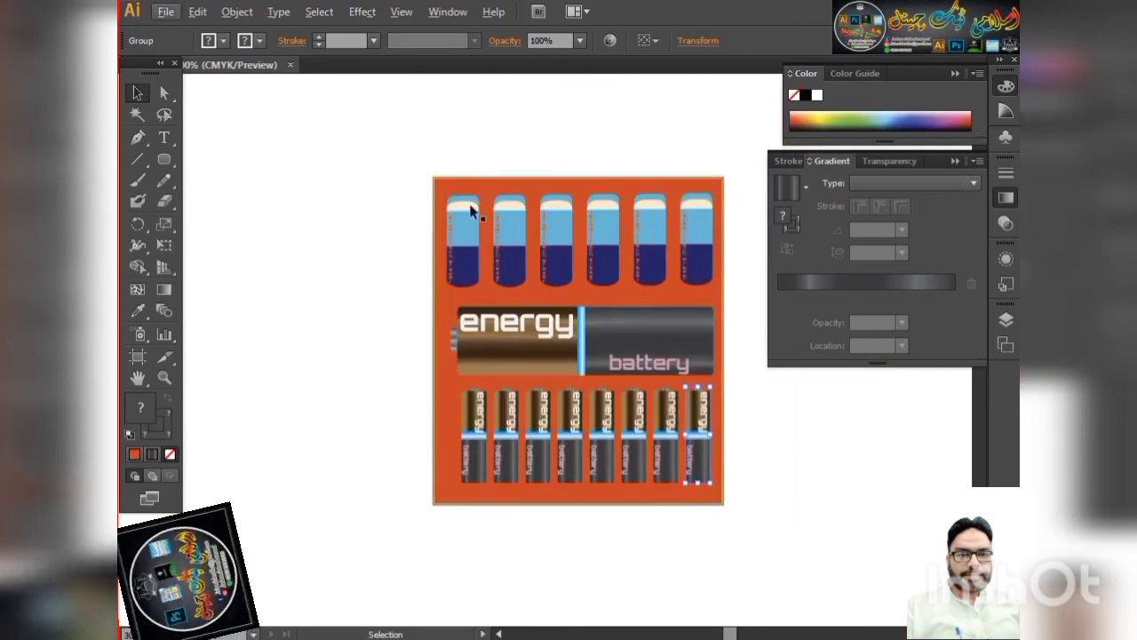
Marquee-select the six top blue batteries, scale them down and drag them right
{"action": "left_click", "coordinate": [389, 166]}
{"action": "left_click_drag", "start_coordinate": [725, 262], "coordinate": [524, 142]}
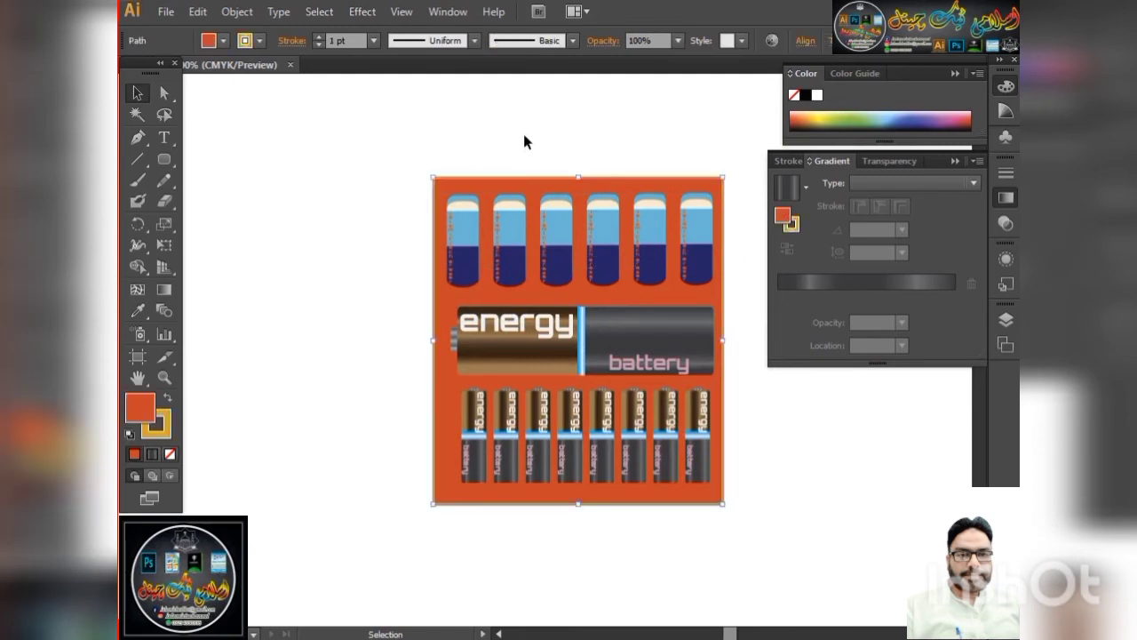
{"action": "left_click", "coordinate": [494, 171]}
{"action": "left_click", "coordinate": [475, 231]}
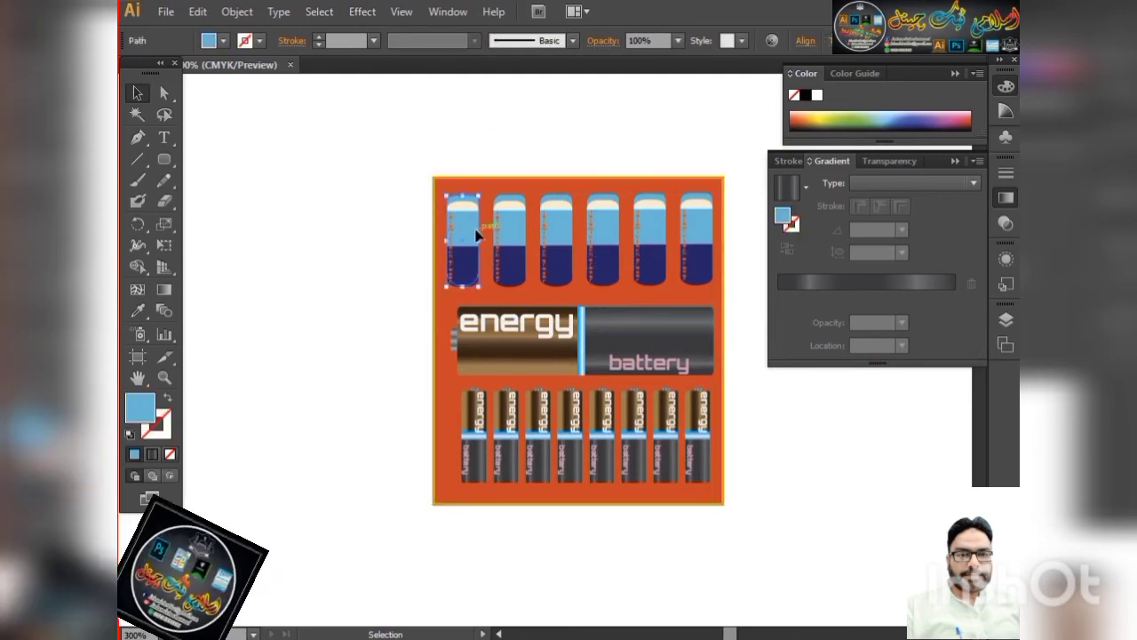
{"action": "left_click_drag", "start_coordinate": [382, 183], "coordinate": [734, 294]}
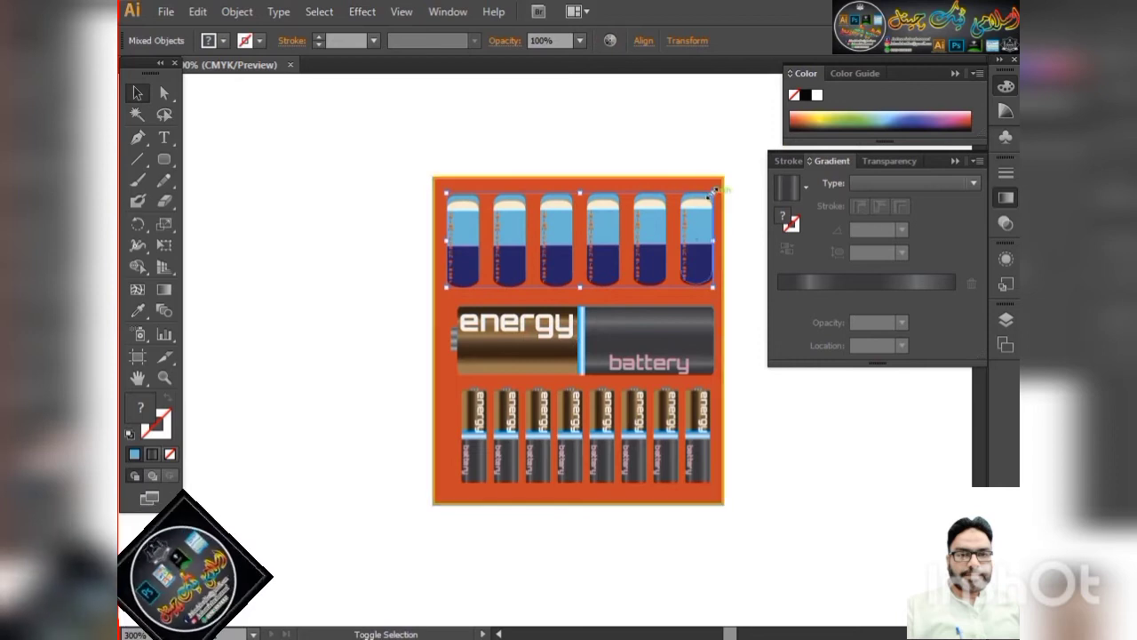
{"action": "left_click_drag", "start_coordinate": [724, 188], "coordinate": [631, 243]}
{"action": "left_click_drag", "start_coordinate": [528, 263], "coordinate": [640, 262]}
{"action": "left_click", "coordinate": [357, 244]}
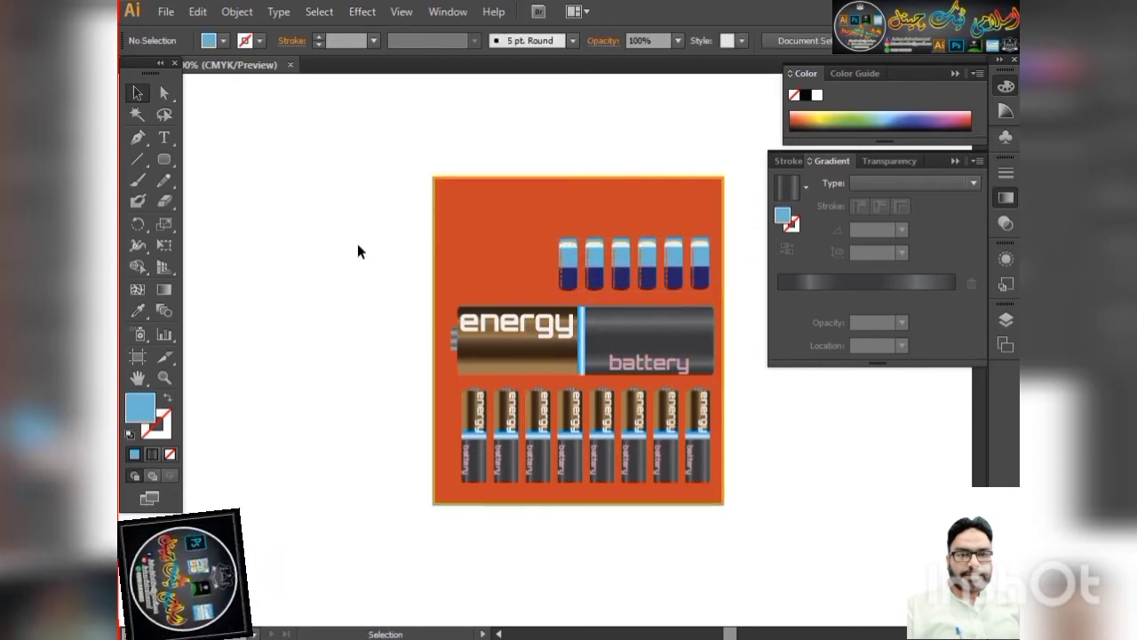
Type the title 'ISLAMIC TECH CHANNEL' with the Type tool
{"action": "key", "text": "t"}
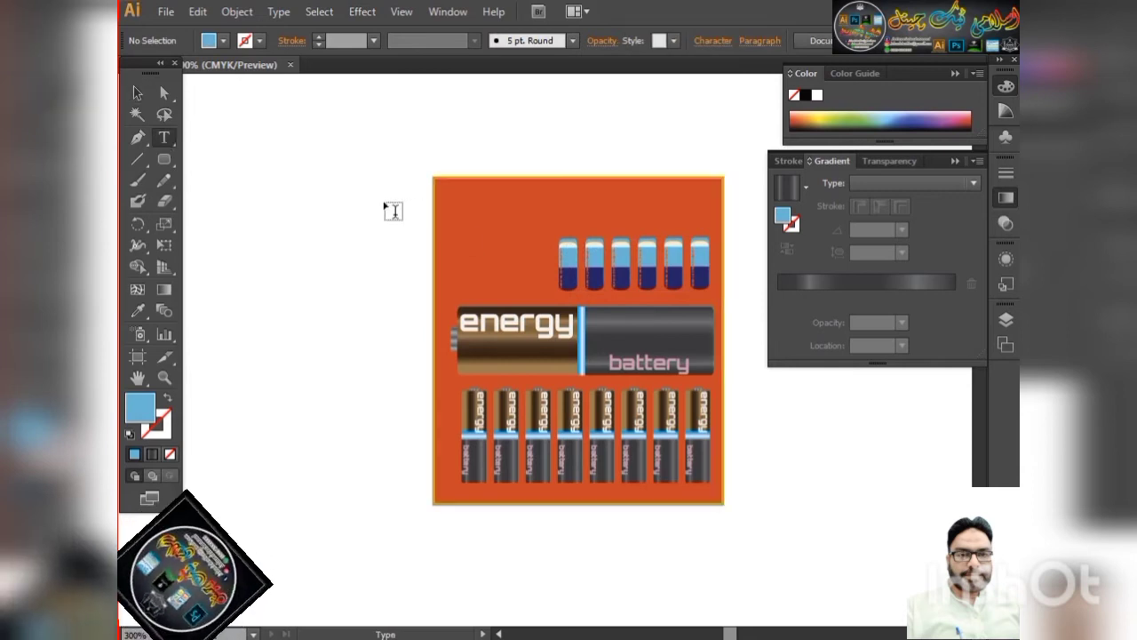
{"action": "left_click", "coordinate": [385, 205]}
{"action": "type", "text": "IS"}
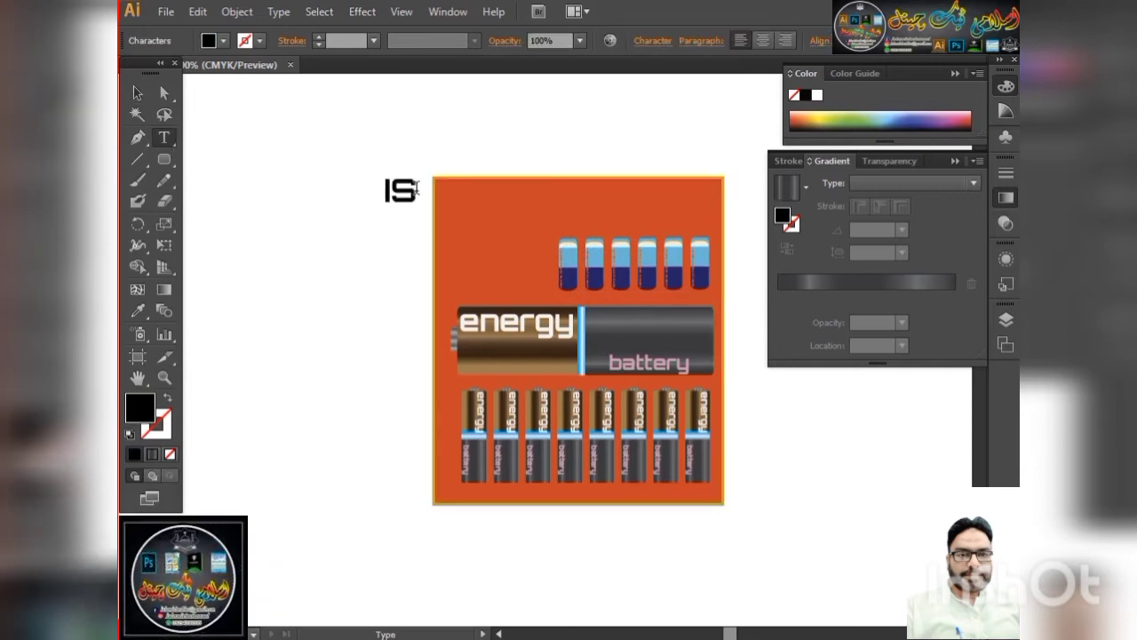
{"action": "type", "text": "LAMIC TECH CHANN"}
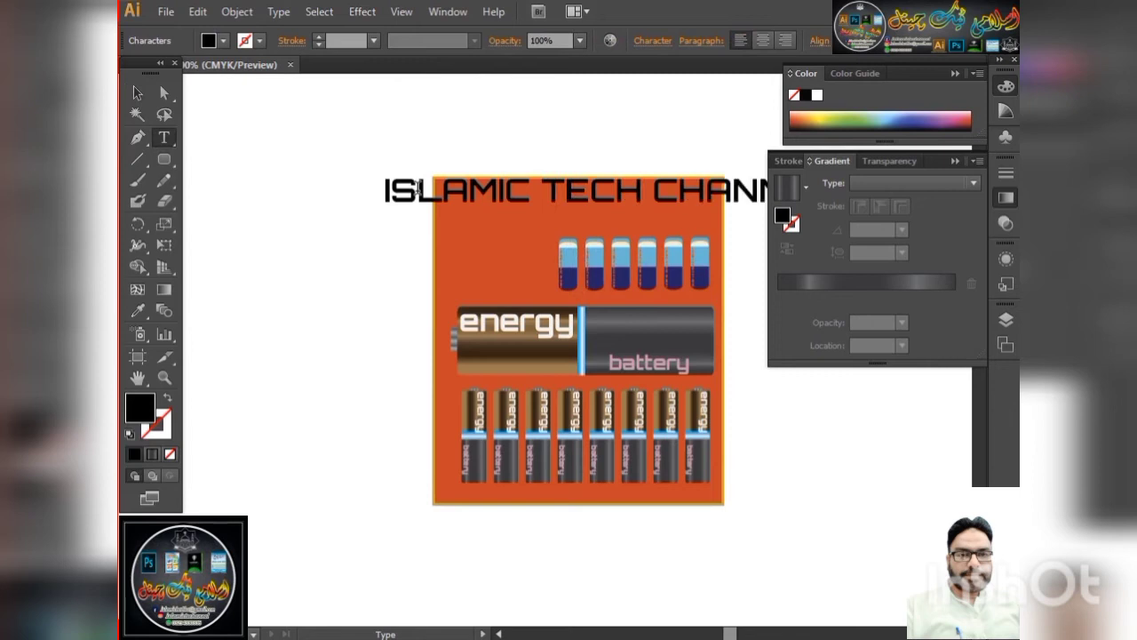
{"action": "key", "text": "Escape"}
{"action": "key", "text": "ctrl+minus"}
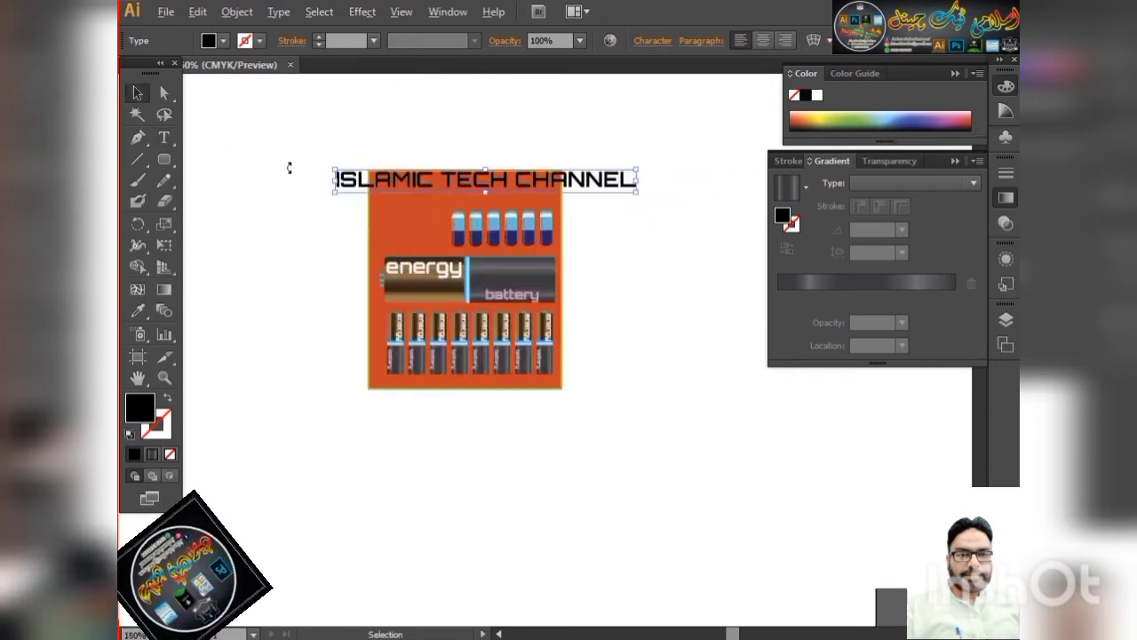
{"action": "key", "text": "ctrl+minus"}
{"action": "key", "text": "ctrl+minus"}
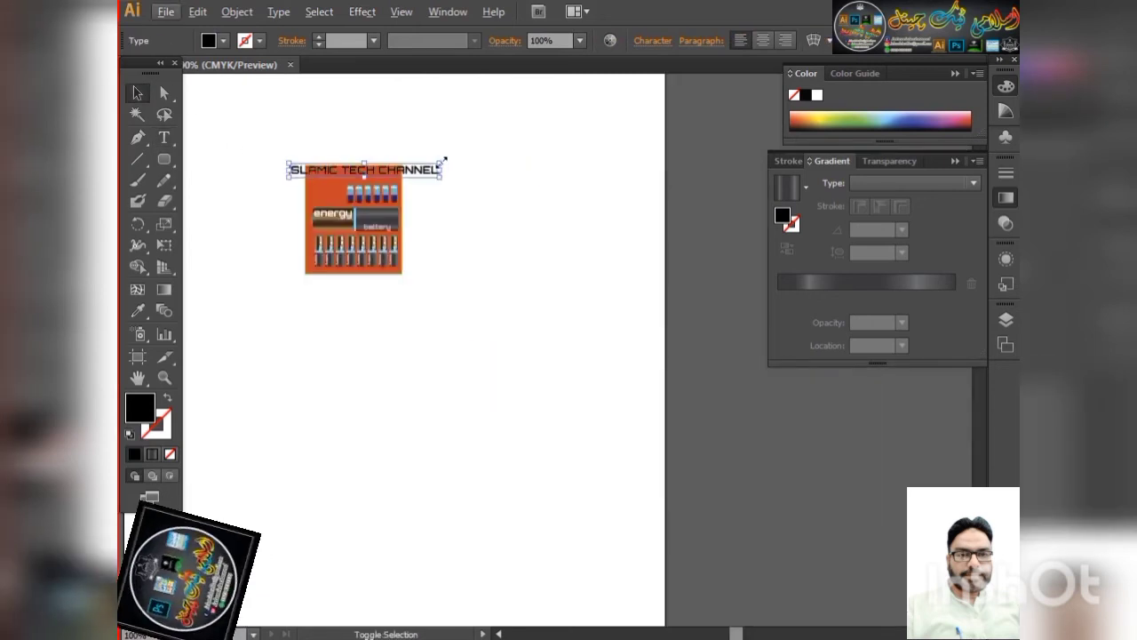
Scale and stretch the title across the top of the orange artboard
{"action": "left_click_drag", "start_coordinate": [444, 160], "coordinate": [336, 176]}
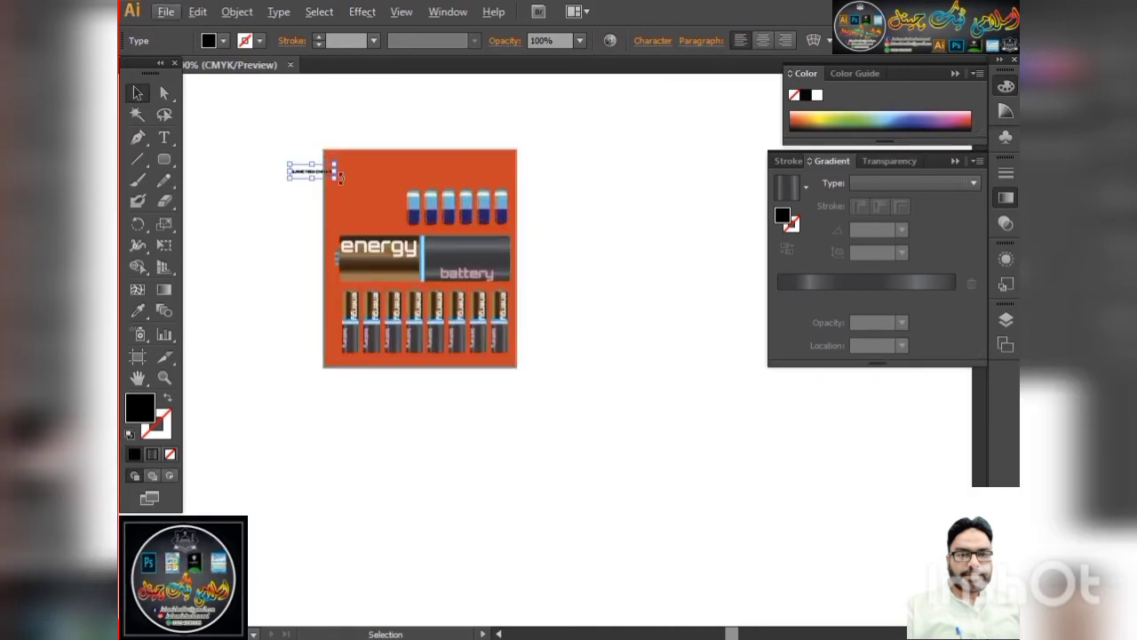
{"action": "left_click_drag", "start_coordinate": [331, 173], "coordinate": [373, 166]}
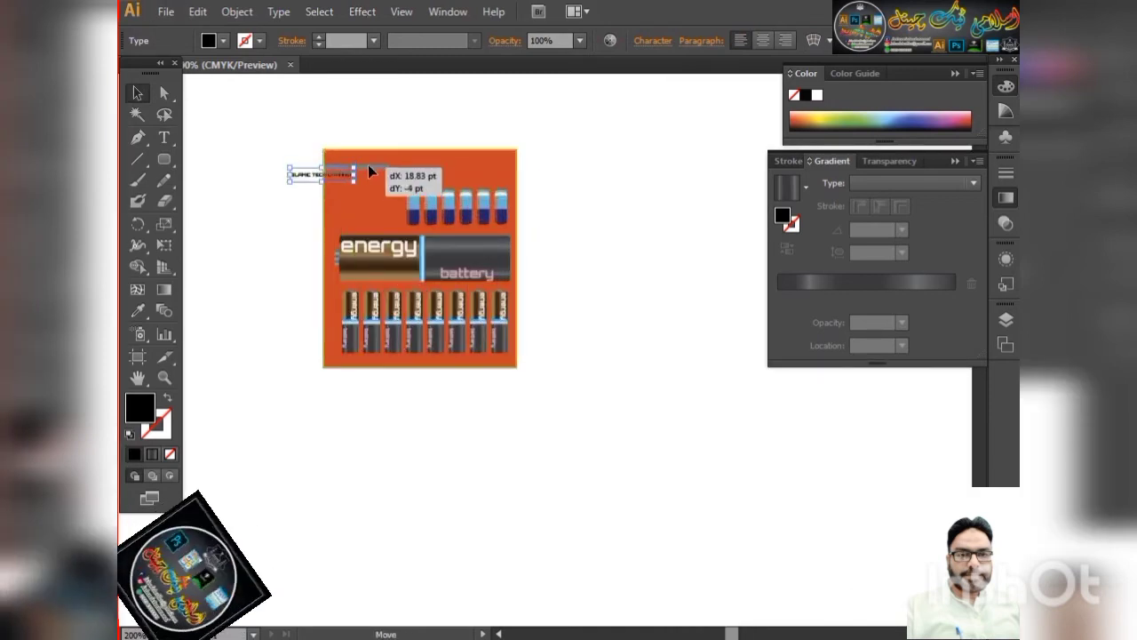
{"action": "scroll", "coordinate": [360, 167], "scroll_direction": "up", "scroll_amount": 3}
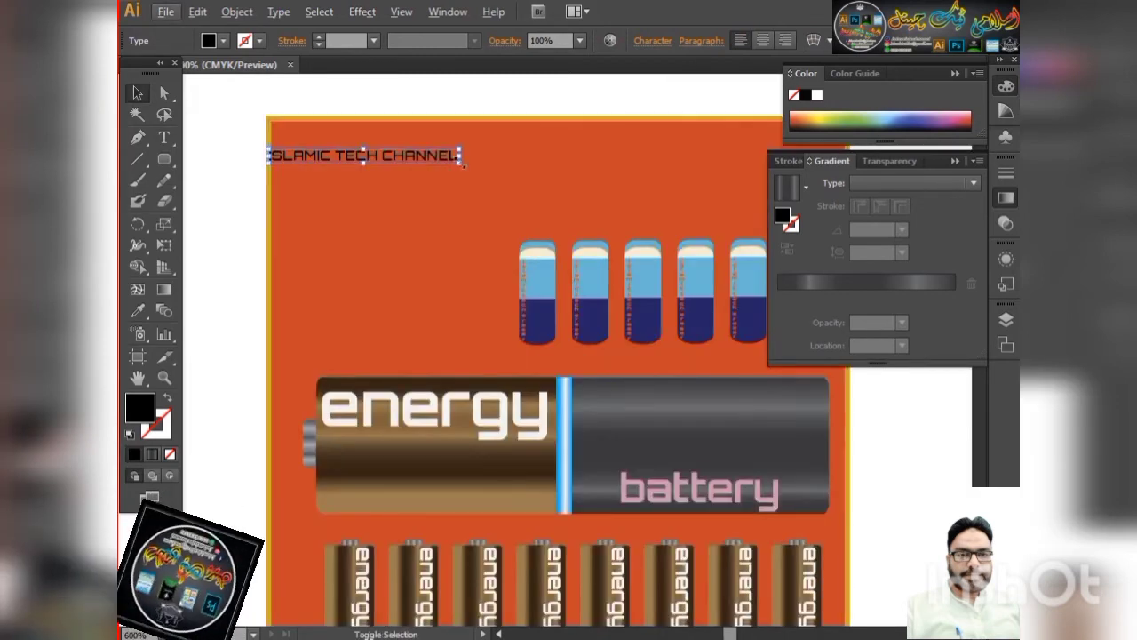
{"action": "mouse_move", "coordinate": [455, 157]}
{"action": "left_mouse_down"}
{"action": "mouse_move", "coordinate": [668, 253]}
{"action": "mouse_move", "coordinate": [676, 178]}
{"action": "left_mouse_up"}
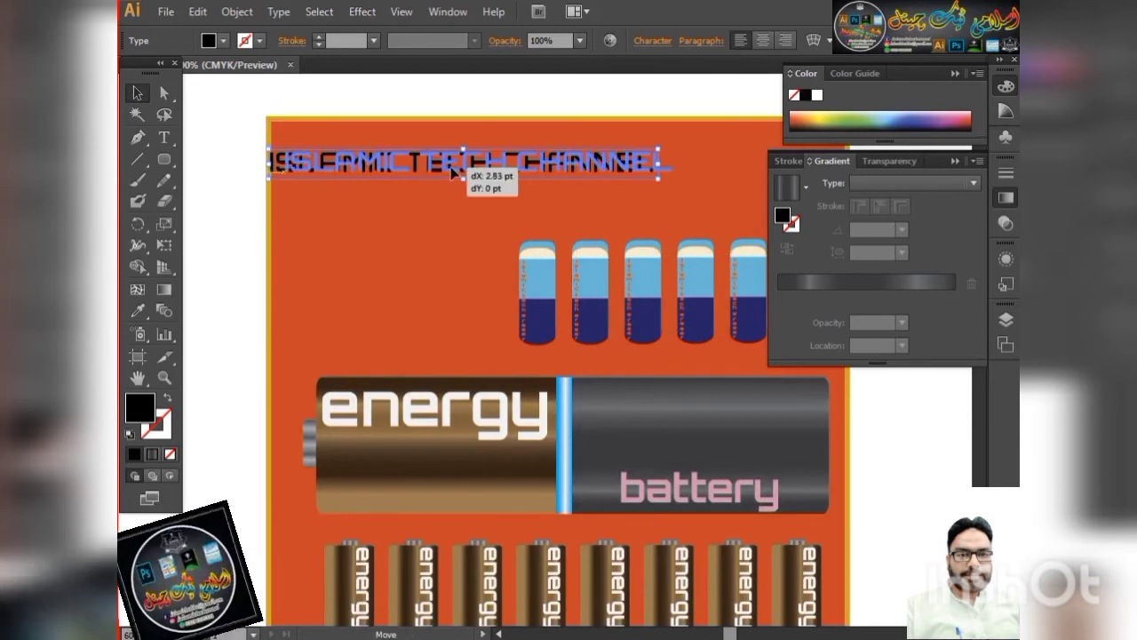
{"action": "left_click_drag", "start_coordinate": [462, 177], "coordinate": [480, 178]}
{"action": "scroll", "coordinate": [414, 203], "scroll_direction": "down", "scroll_amount": 1}
{"action": "scroll", "coordinate": [406, 204], "scroll_direction": "down", "scroll_amount": 1}
{"action": "scroll", "coordinate": [470, 204], "scroll_direction": "up", "scroll_amount": 2}
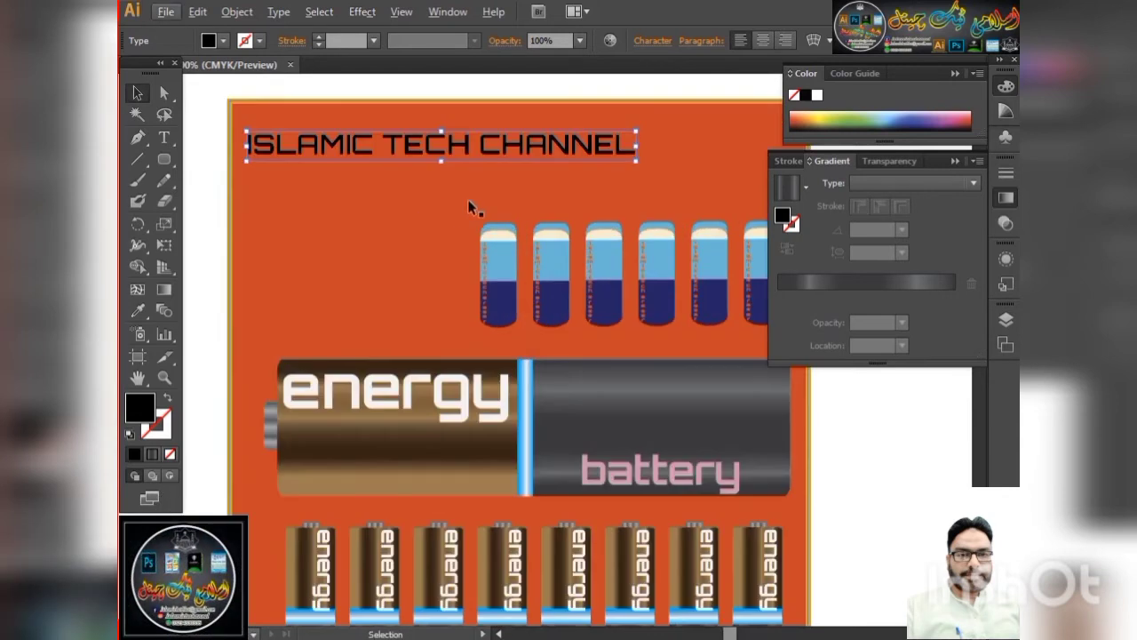
{"action": "scroll", "coordinate": [512, 171], "scroll_direction": "down", "scroll_amount": 1}
{"action": "left_click_drag", "start_coordinate": [581, 165], "coordinate": [685, 224]}
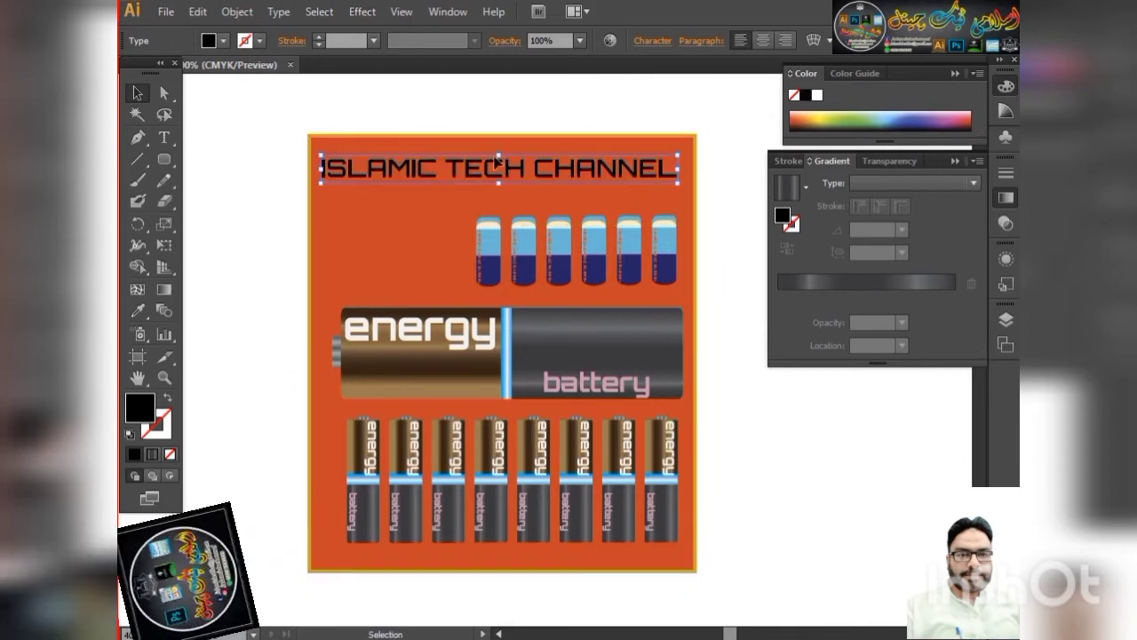
{"action": "left_click_drag", "start_coordinate": [499, 156], "coordinate": [499, 145]}
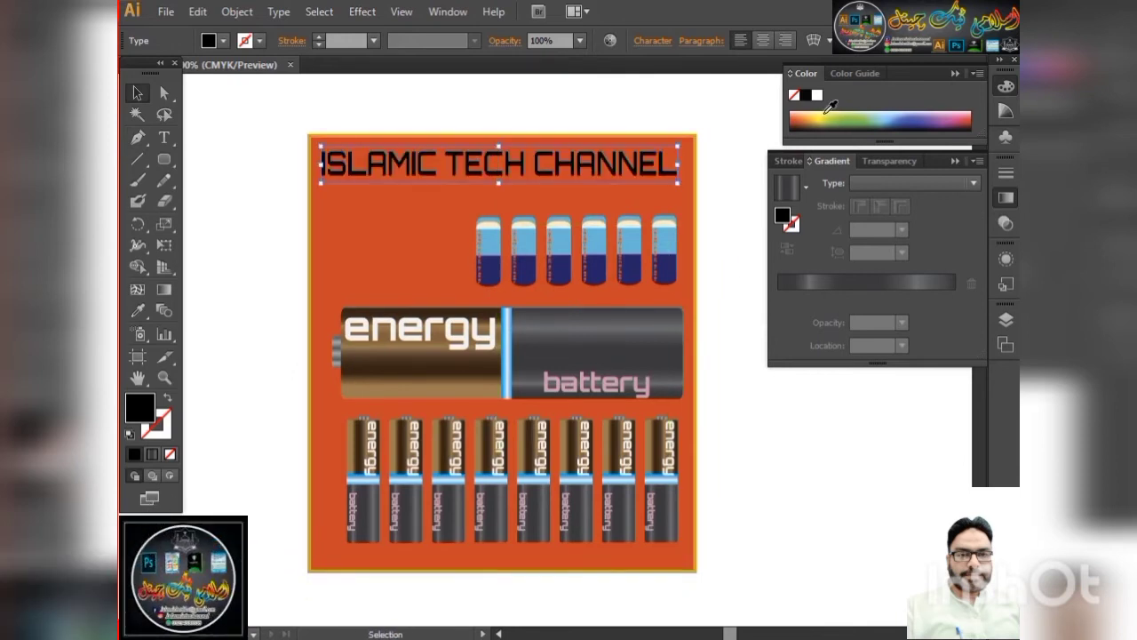
Make the title lettering white via the Color Picker
{"action": "left_click", "coordinate": [829, 116]}
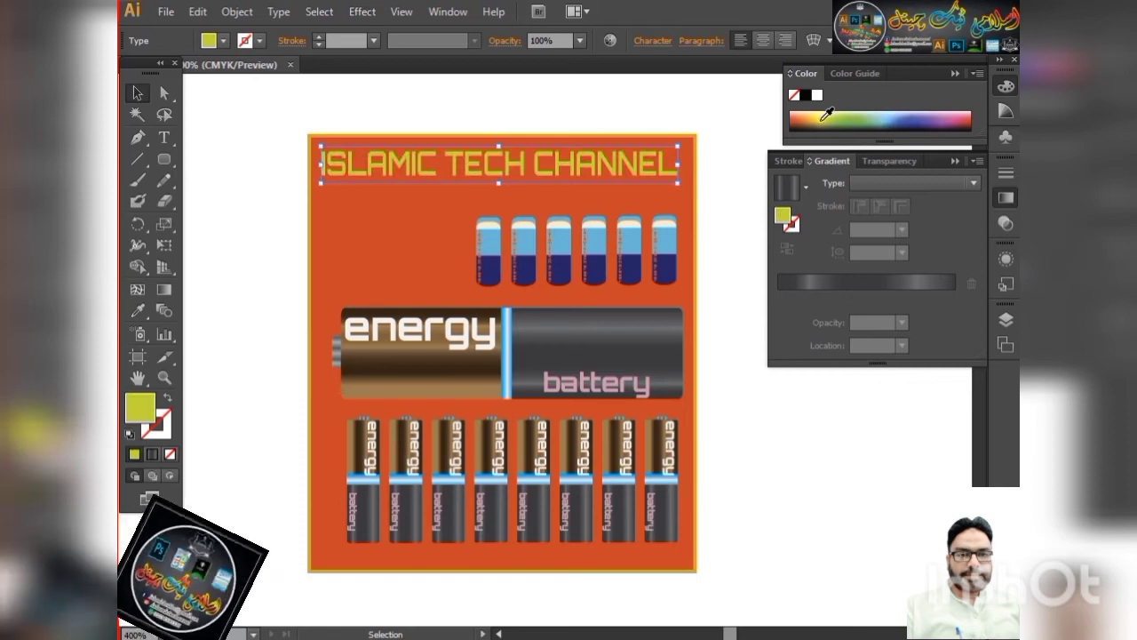
{"action": "double_click", "coordinate": [140, 409]}
{"action": "left_click", "coordinate": [341, 205]}
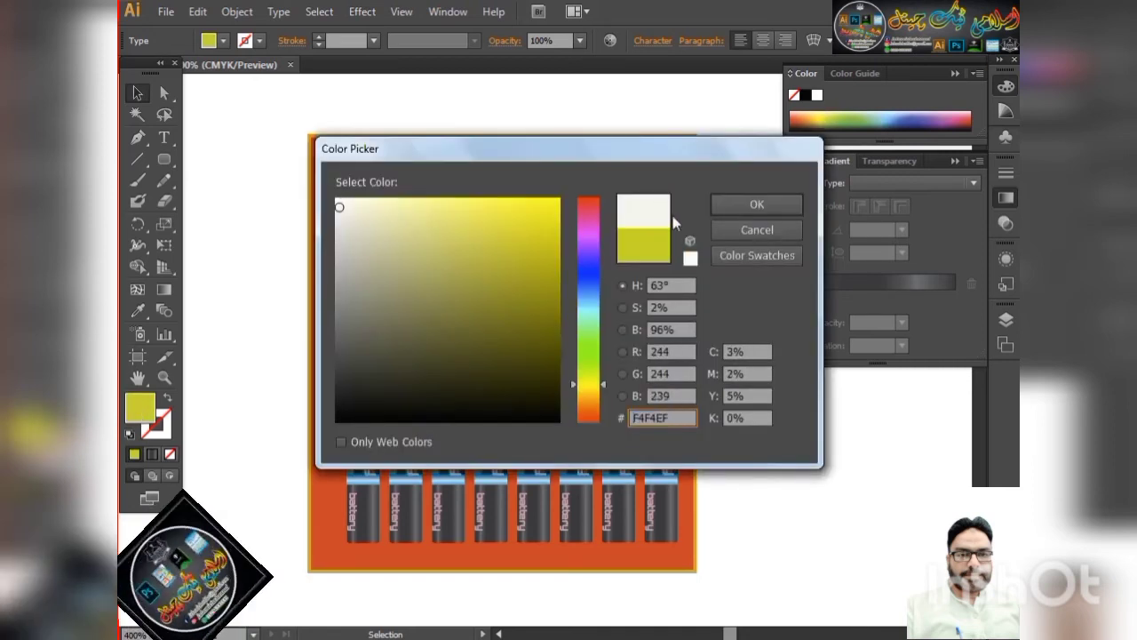
{"action": "left_click", "coordinate": [756, 205]}
{"action": "left_click", "coordinate": [478, 105]}
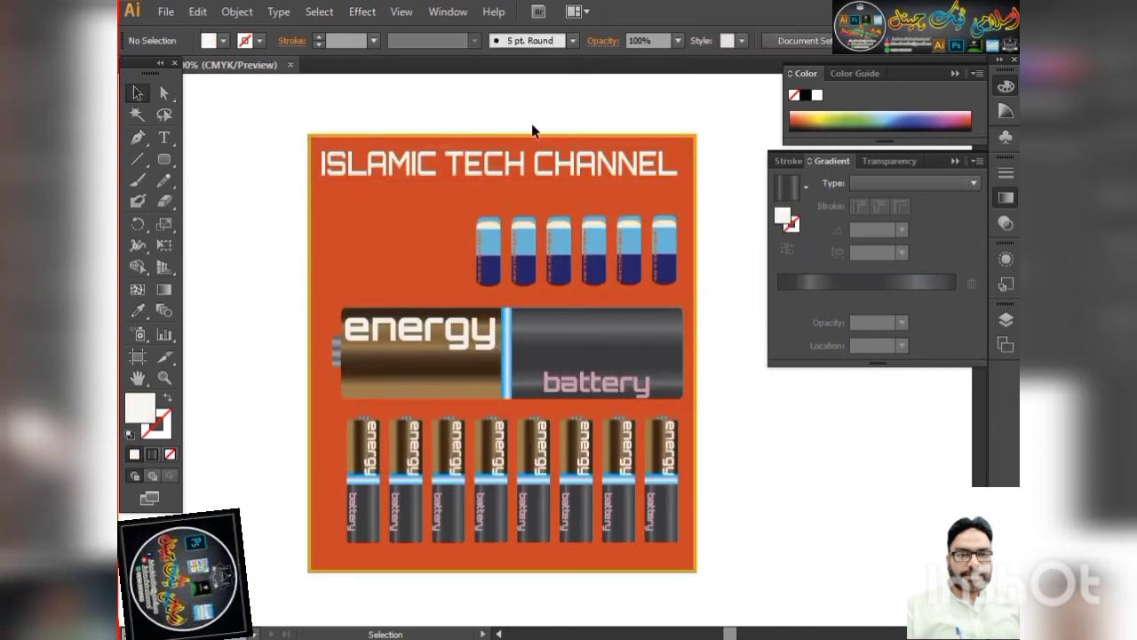
Fill the background rectangle with dark red 9B1010
{"action": "scroll", "coordinate": [502, 306], "scroll_direction": "down", "scroll_amount": 1}
{"action": "scroll", "coordinate": [490, 300], "scroll_direction": "up", "scroll_amount": 1}
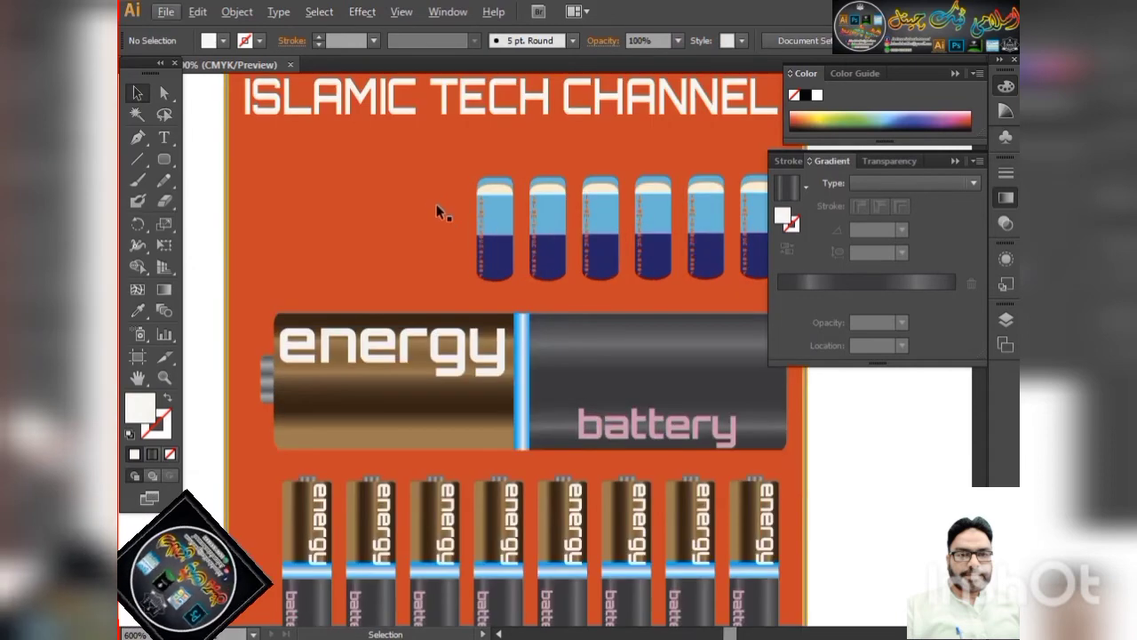
{"action": "left_click", "coordinate": [450, 197]}
{"action": "double_click", "coordinate": [144, 408]}
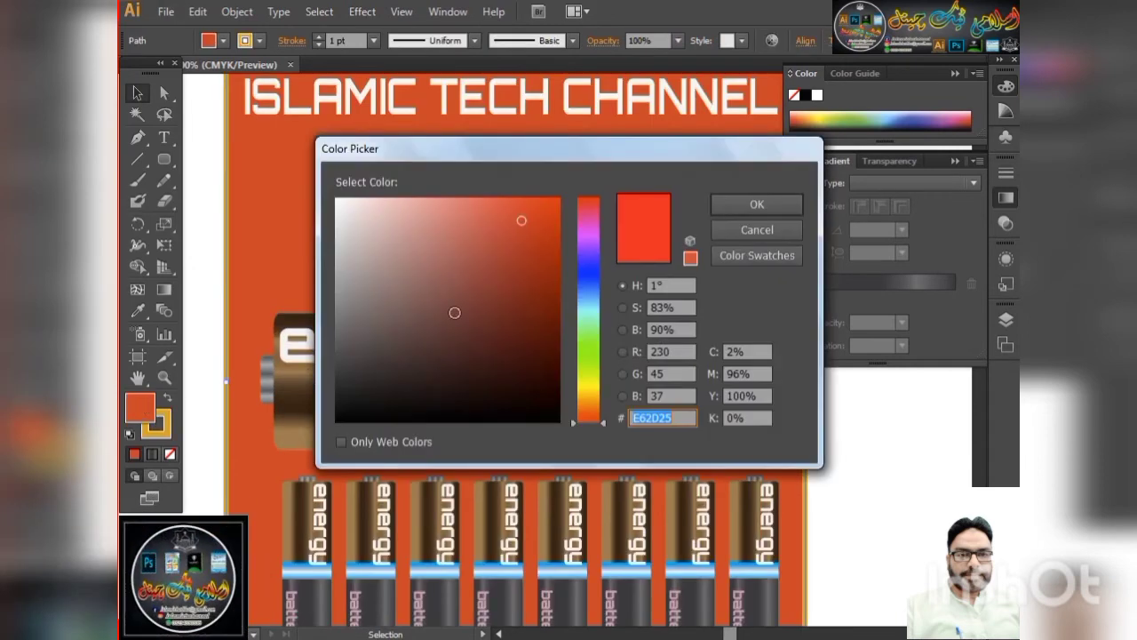
{"action": "left_click", "coordinate": [533, 282]}
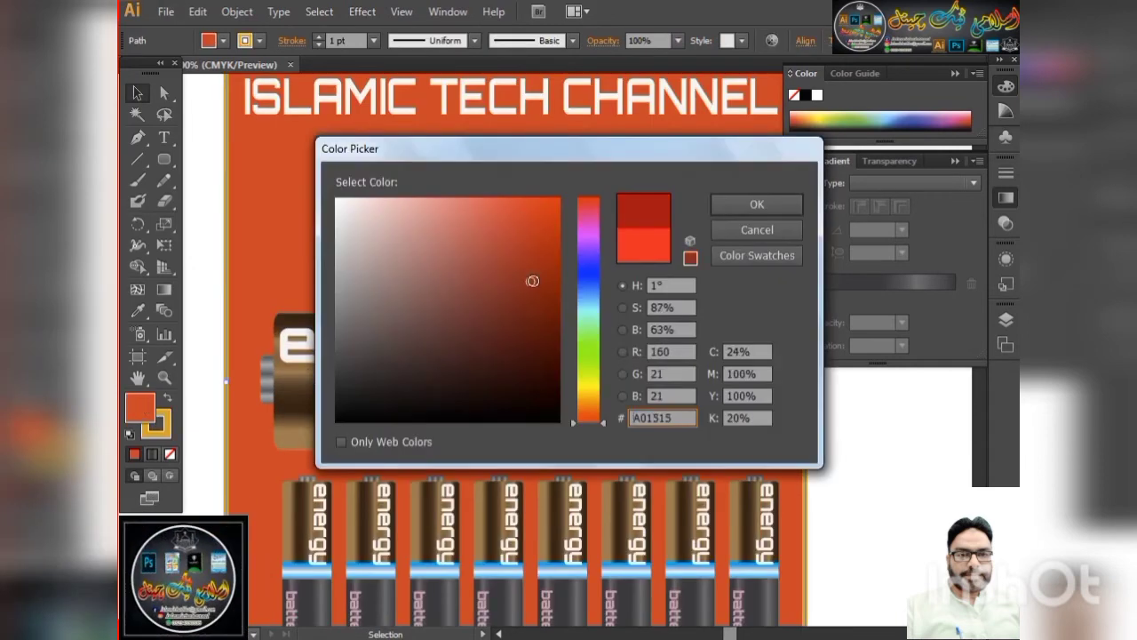
{"action": "left_click", "coordinate": [746, 204]}
{"action": "left_click", "coordinate": [200, 225]}
Recheck the background fill in the Color Picker and keep the 9B1010 red
{"action": "scroll", "coordinate": [199, 226], "scroll_direction": "down", "scroll_amount": 2}
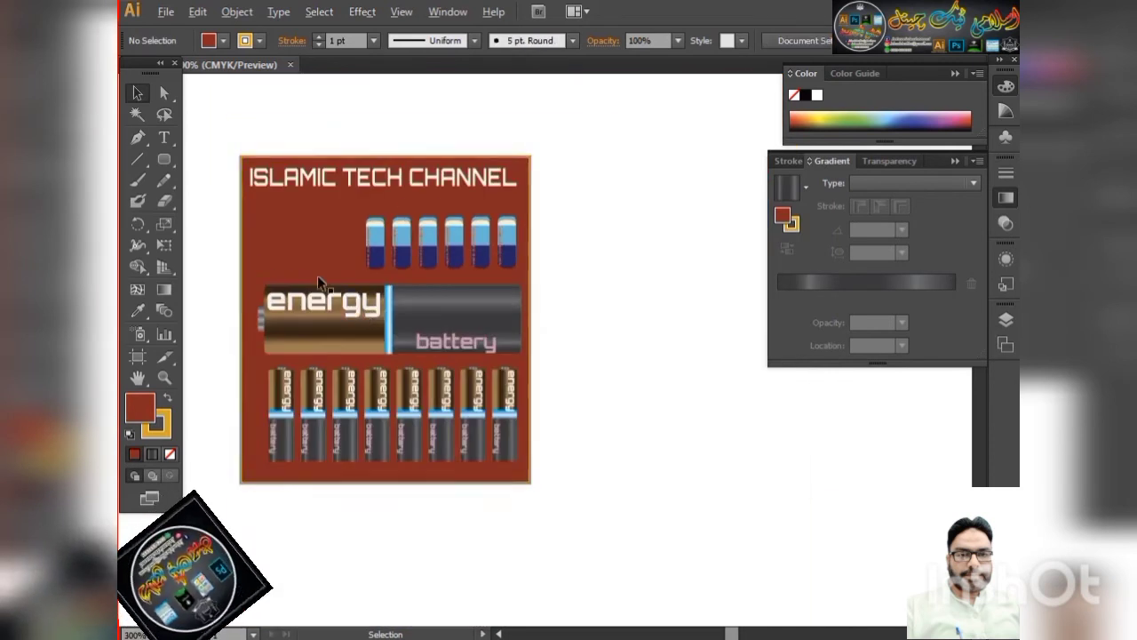
{"action": "scroll", "coordinate": [271, 321], "scroll_direction": "up", "scroll_amount": 2}
{"action": "scroll", "coordinate": [266, 303], "scroll_direction": "down", "scroll_amount": 1}
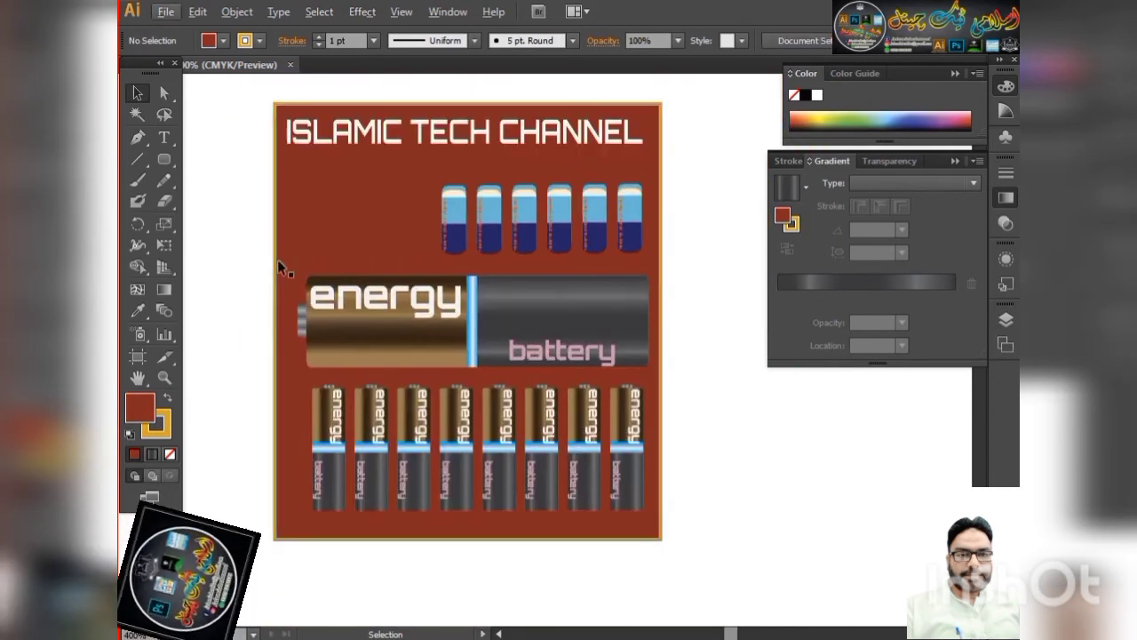
{"action": "left_click", "coordinate": [285, 237]}
{"action": "double_click", "coordinate": [143, 407]}
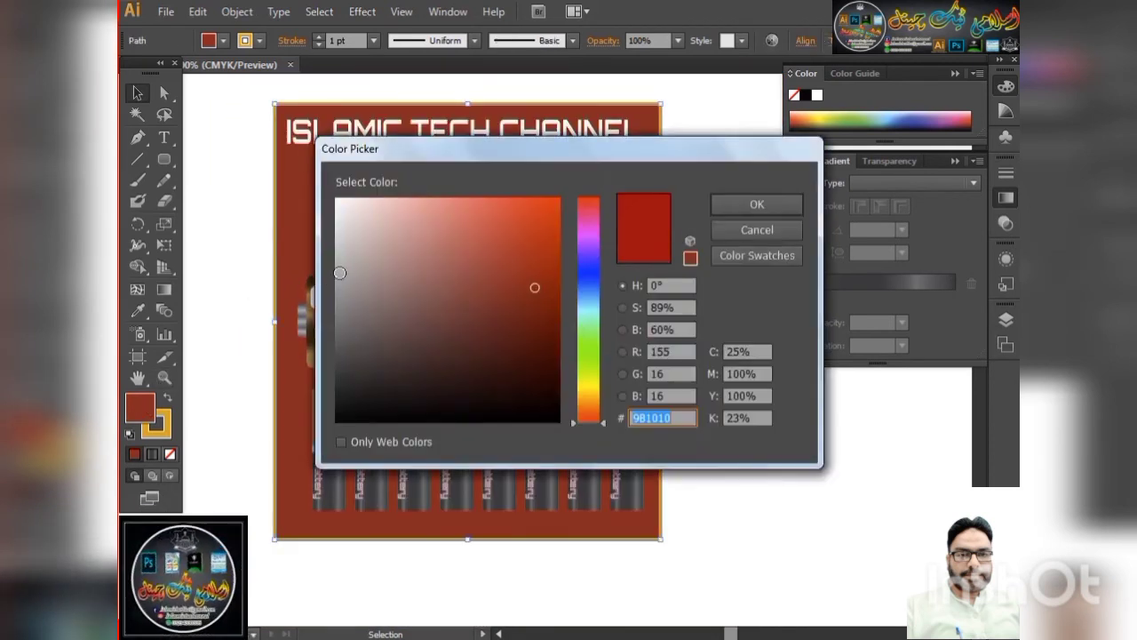
{"action": "left_click", "coordinate": [738, 206]}
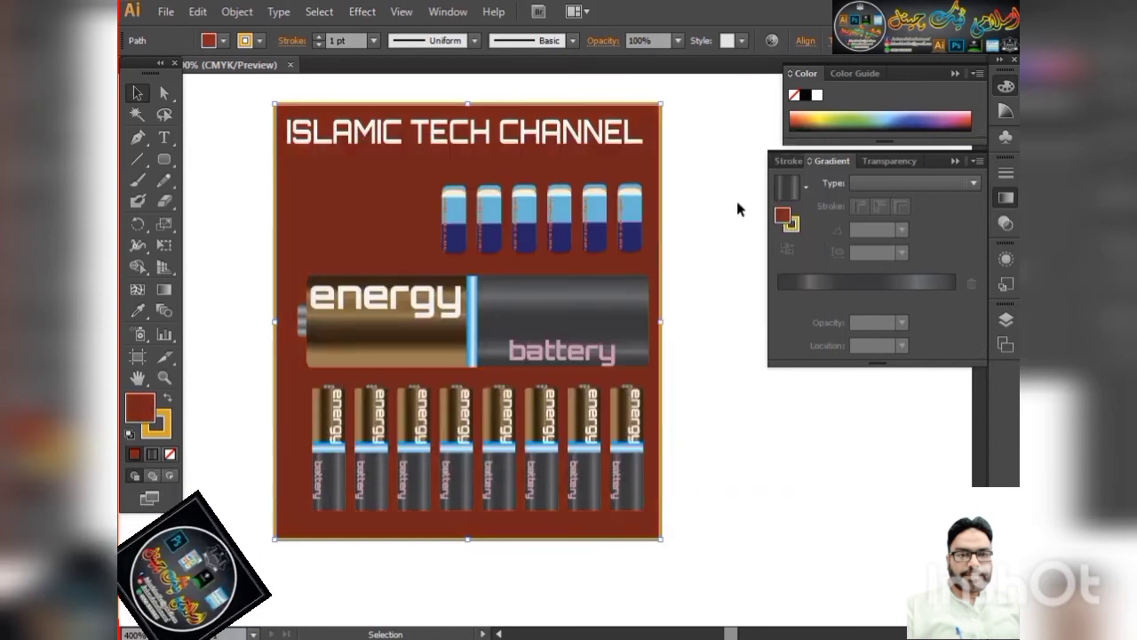
{"action": "left_click", "coordinate": [224, 238]}
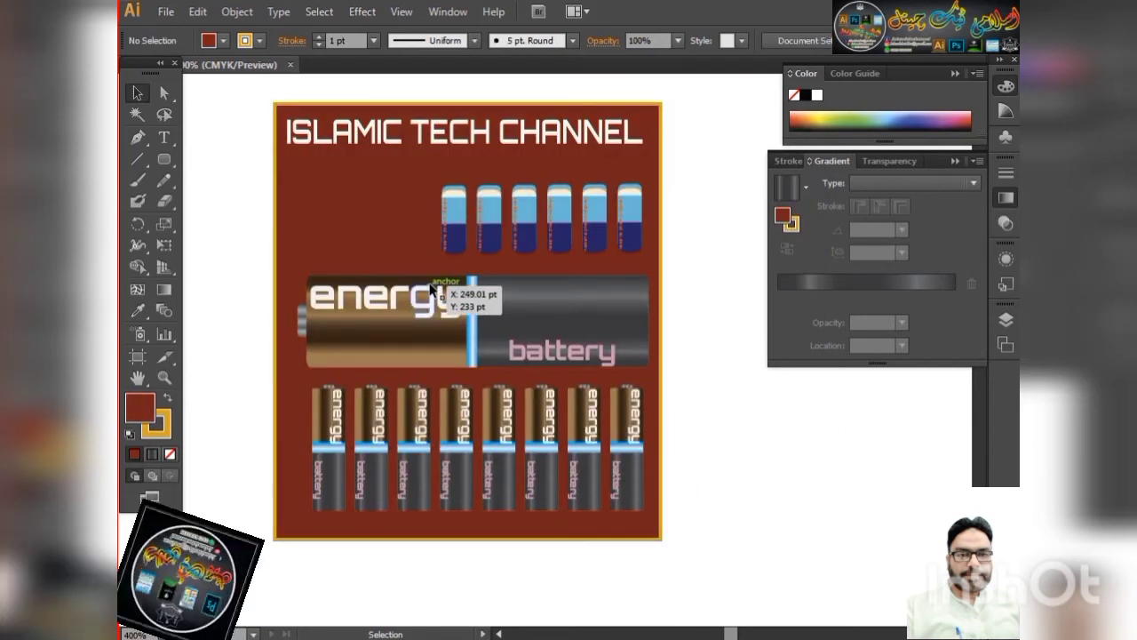
Preview an Effect > Stylize > Inner Glow on the large battery, then cancel it
{"action": "left_click", "coordinate": [503, 310]}
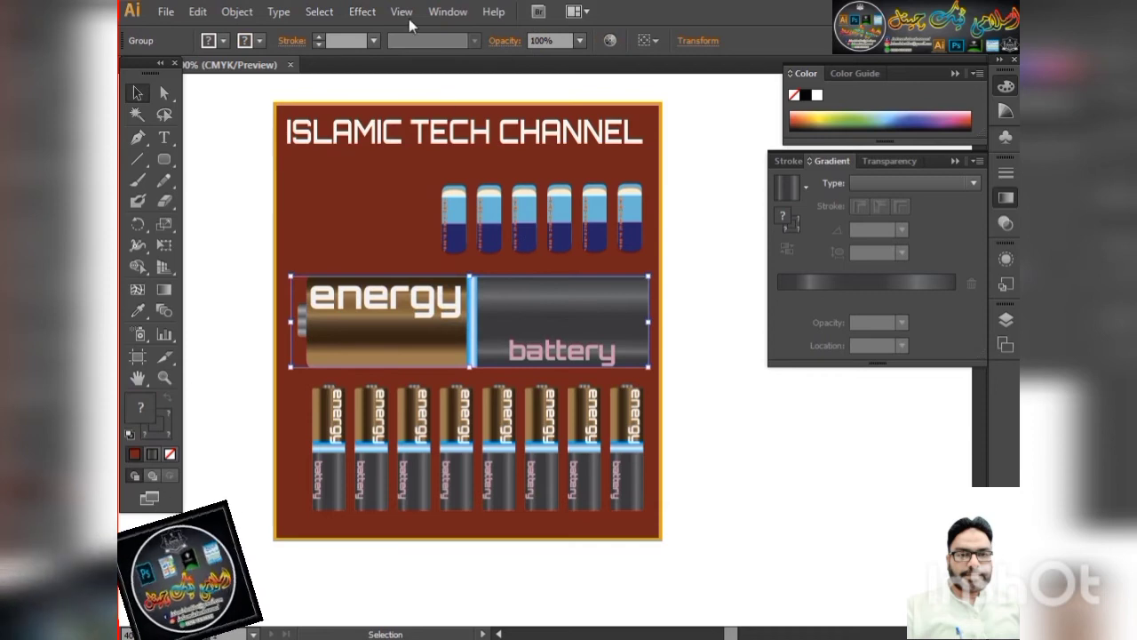
{"action": "left_click", "coordinate": [362, 12]}
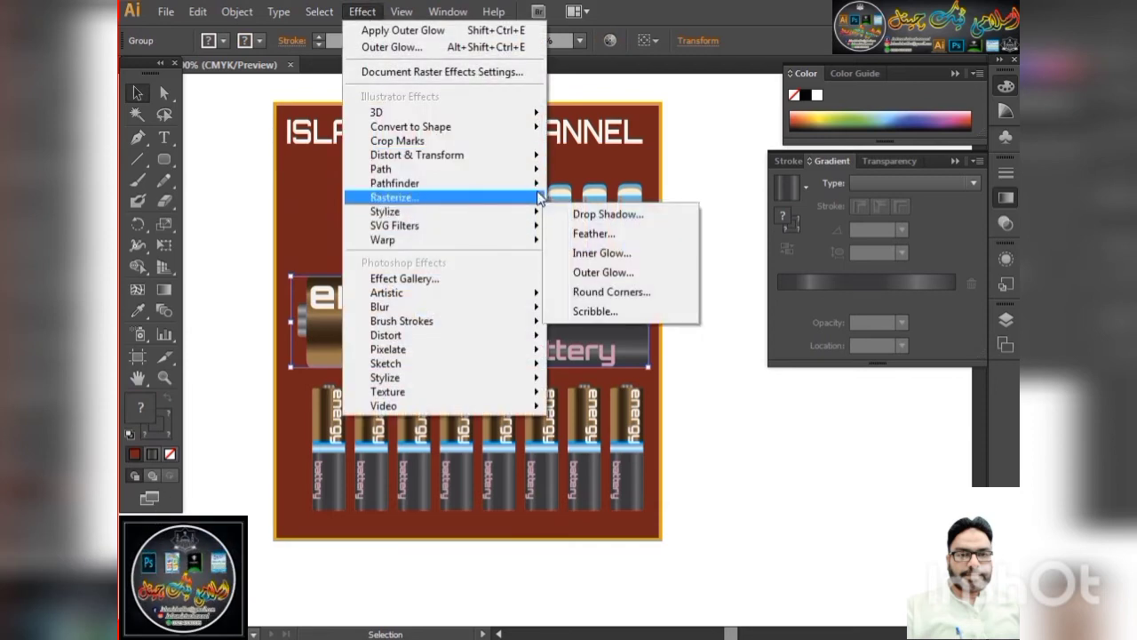
{"action": "mouse_move", "coordinate": [384, 211]}
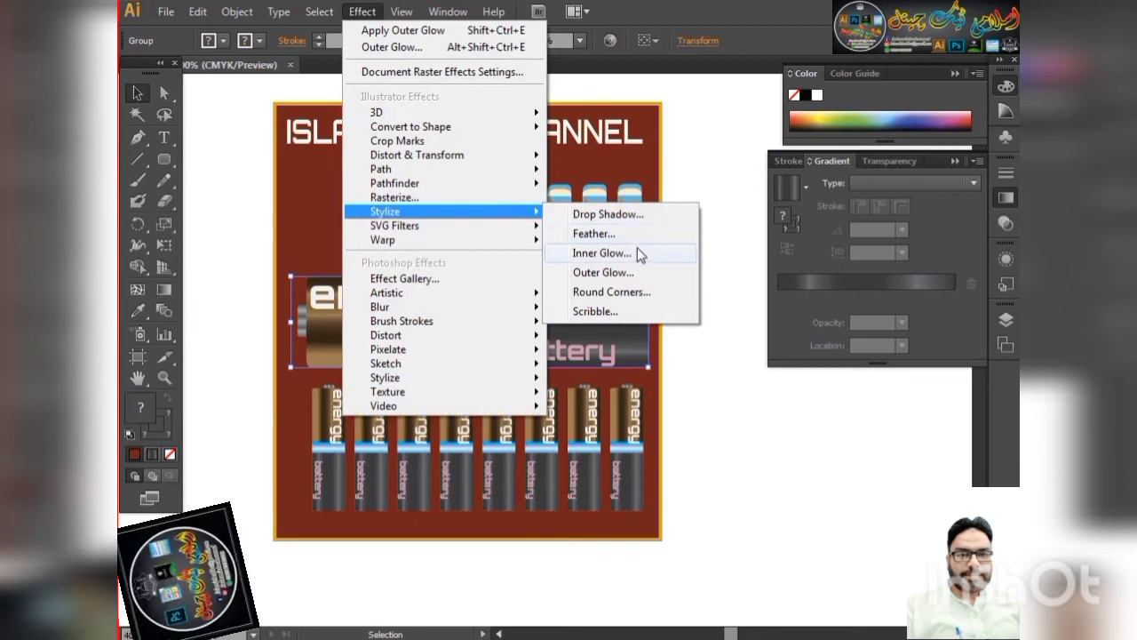
{"action": "left_click", "coordinate": [601, 253]}
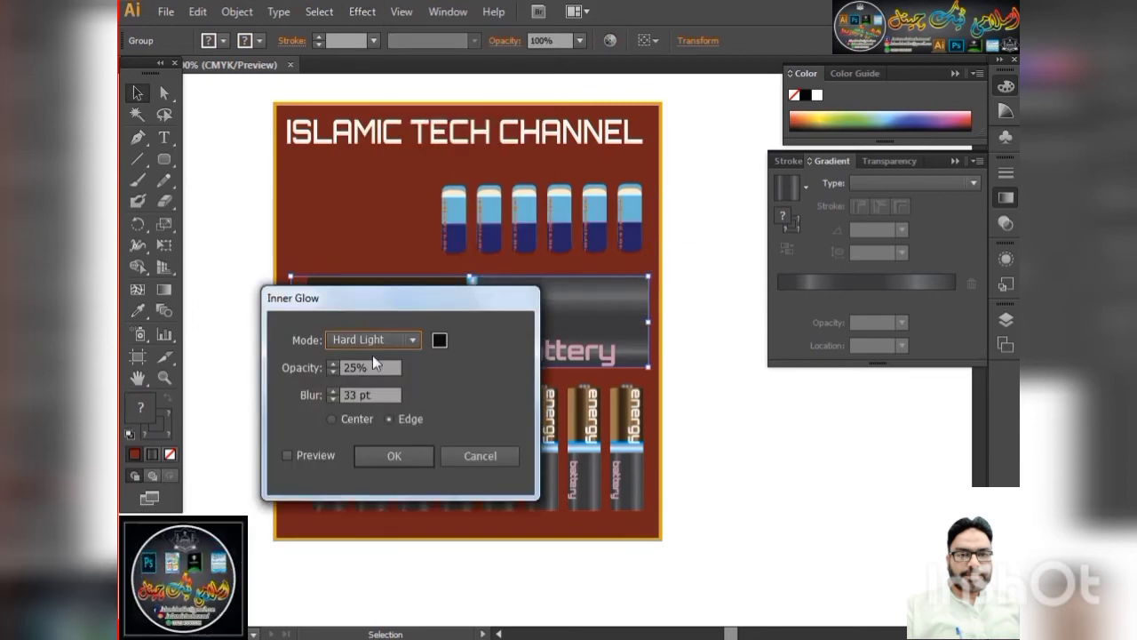
{"action": "left_click_drag", "start_coordinate": [385, 307], "coordinate": [702, 365]}
{"action": "left_click", "coordinate": [619, 503]}
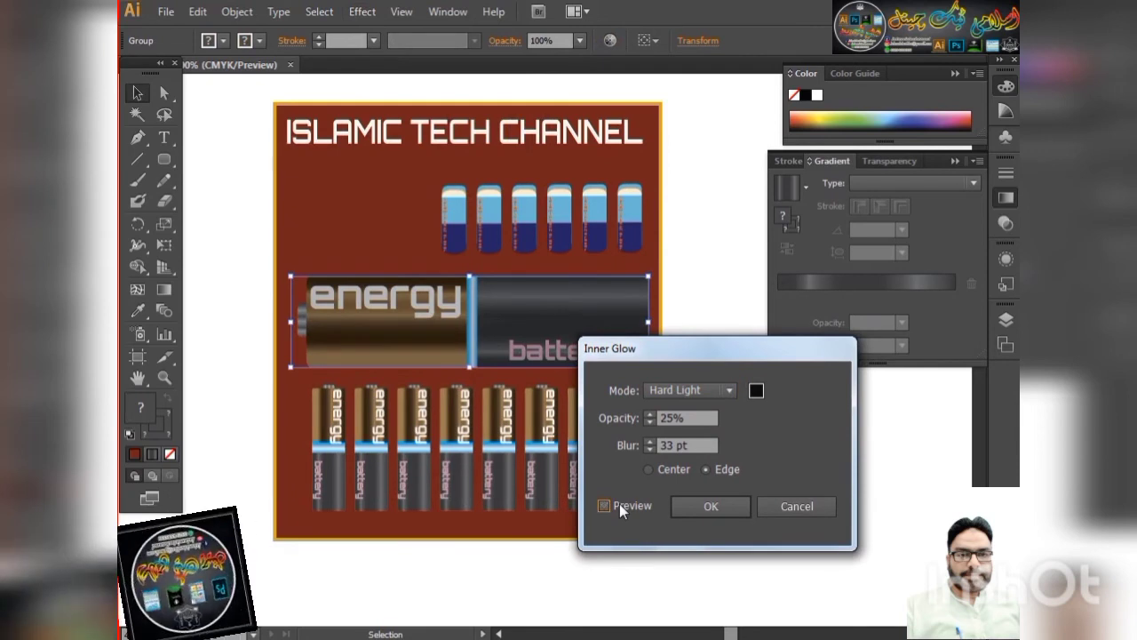
{"action": "left_click", "coordinate": [786, 505]}
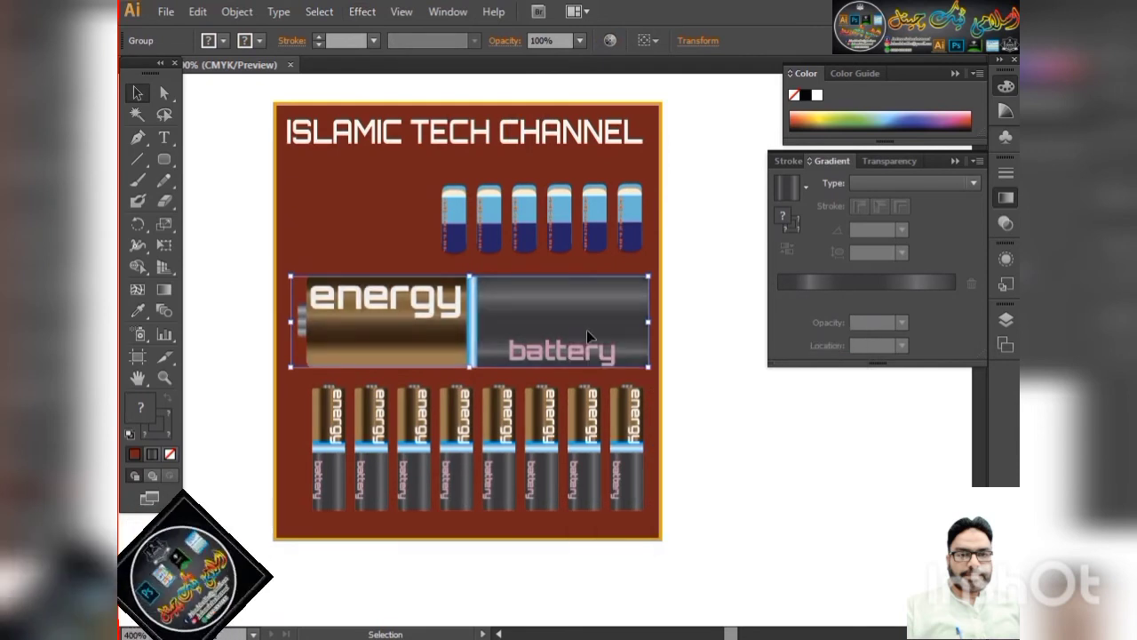
{"action": "left_click", "coordinate": [364, 11]}
{"action": "mouse_move", "coordinate": [385, 211]}
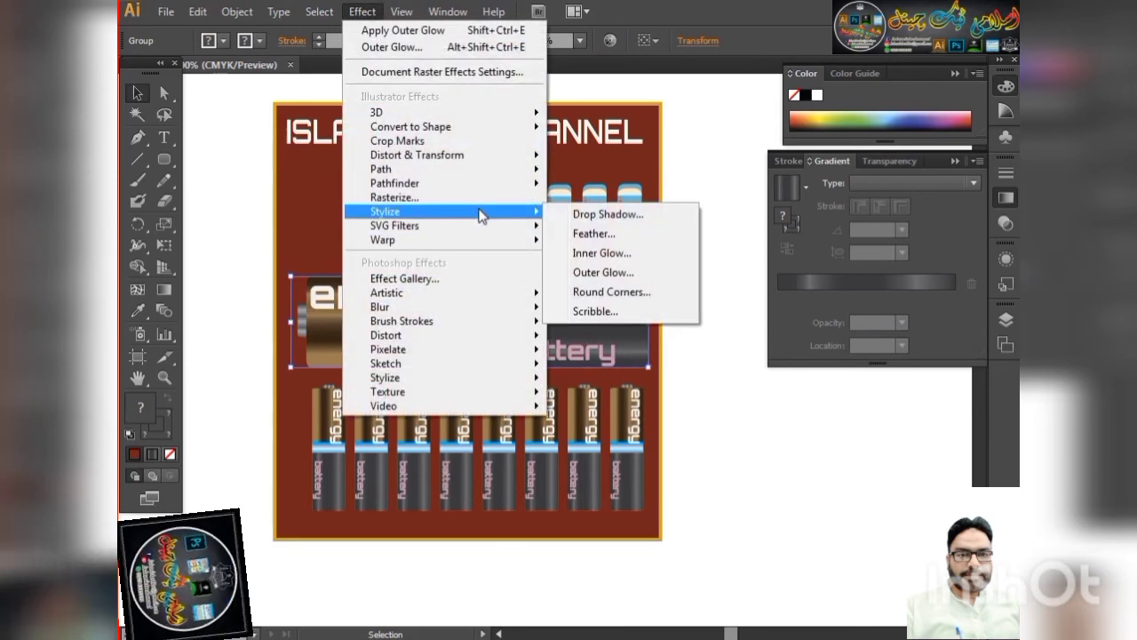
Add an Outer Glow with preview, light peach colour and 14 pt blur
{"action": "left_click", "coordinate": [602, 273]}
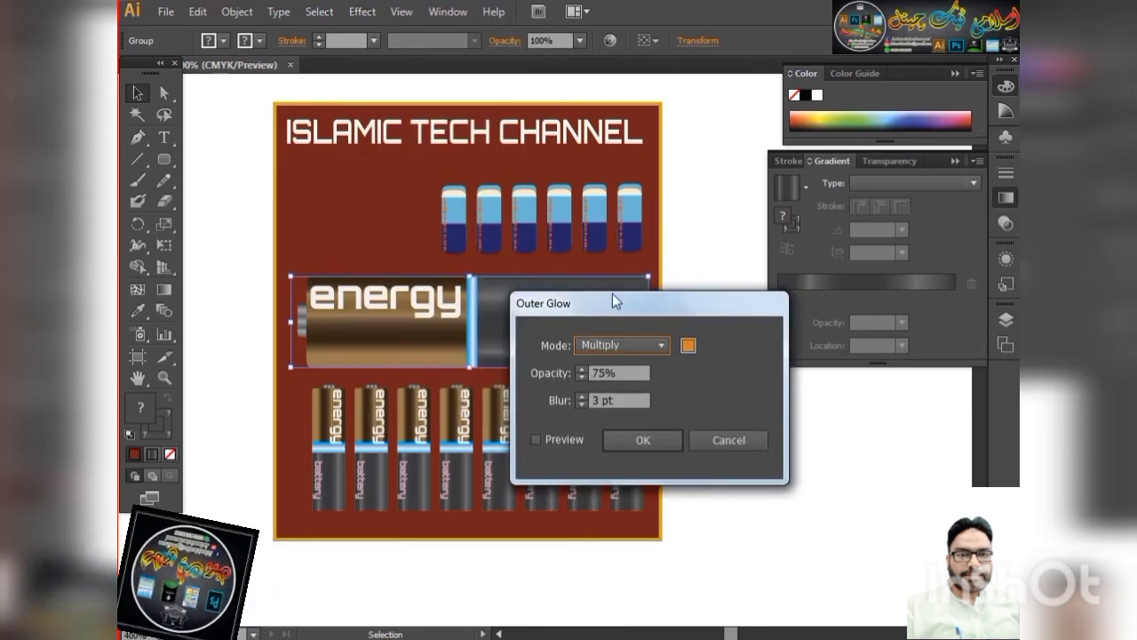
{"action": "left_click", "coordinate": [552, 435]}
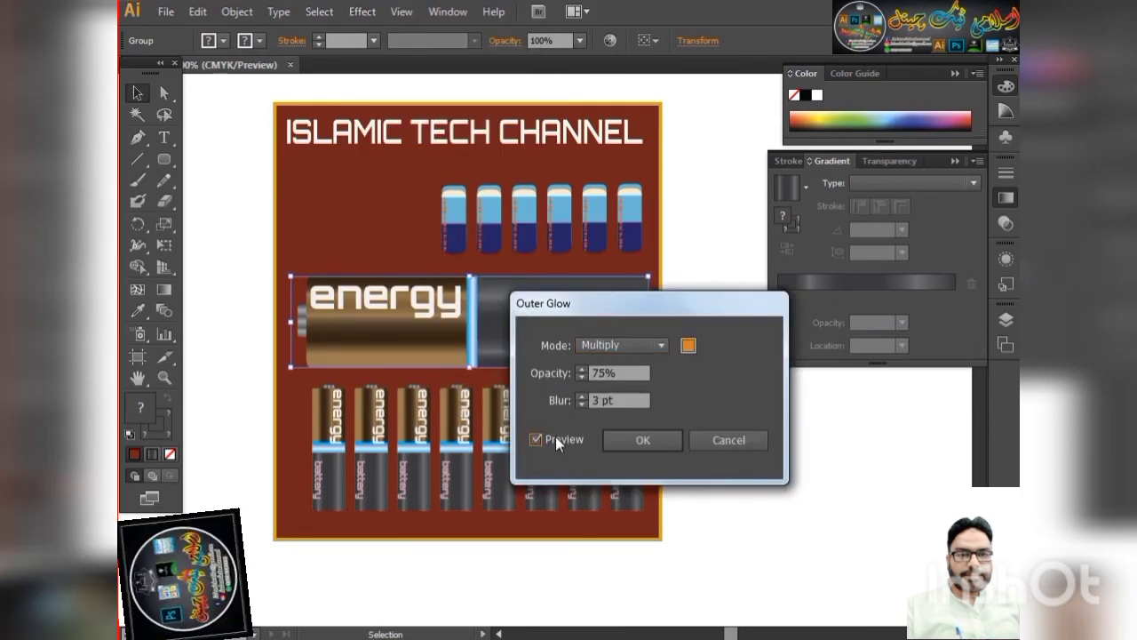
{"action": "left_click", "coordinate": [583, 396]}
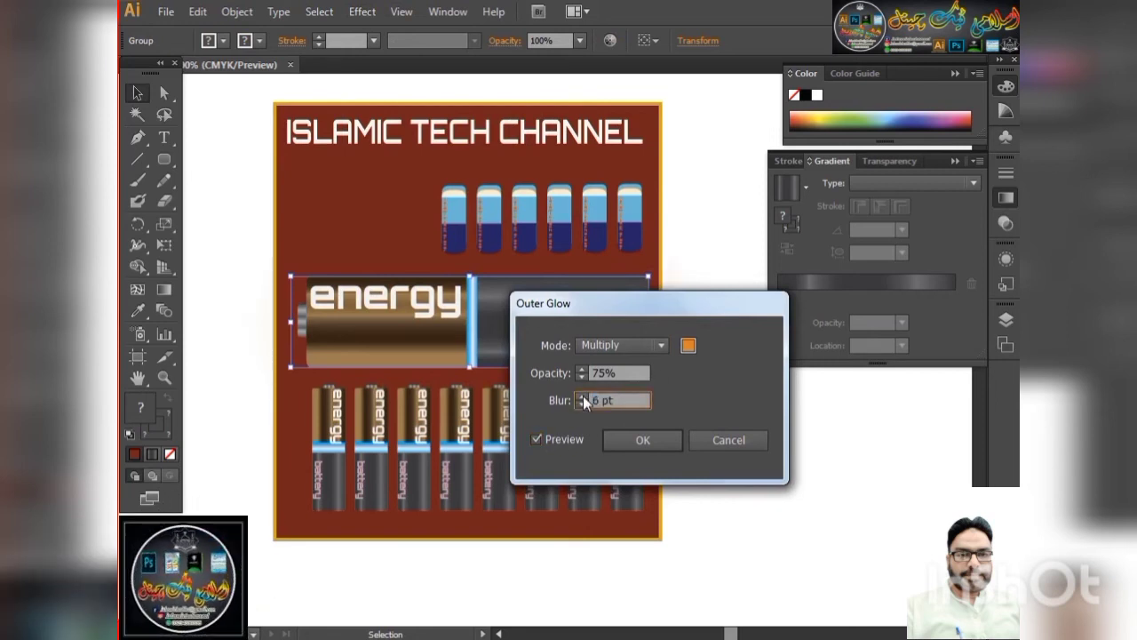
{"action": "left_click", "coordinate": [583, 395]}
{"action": "type", "text": "14"}
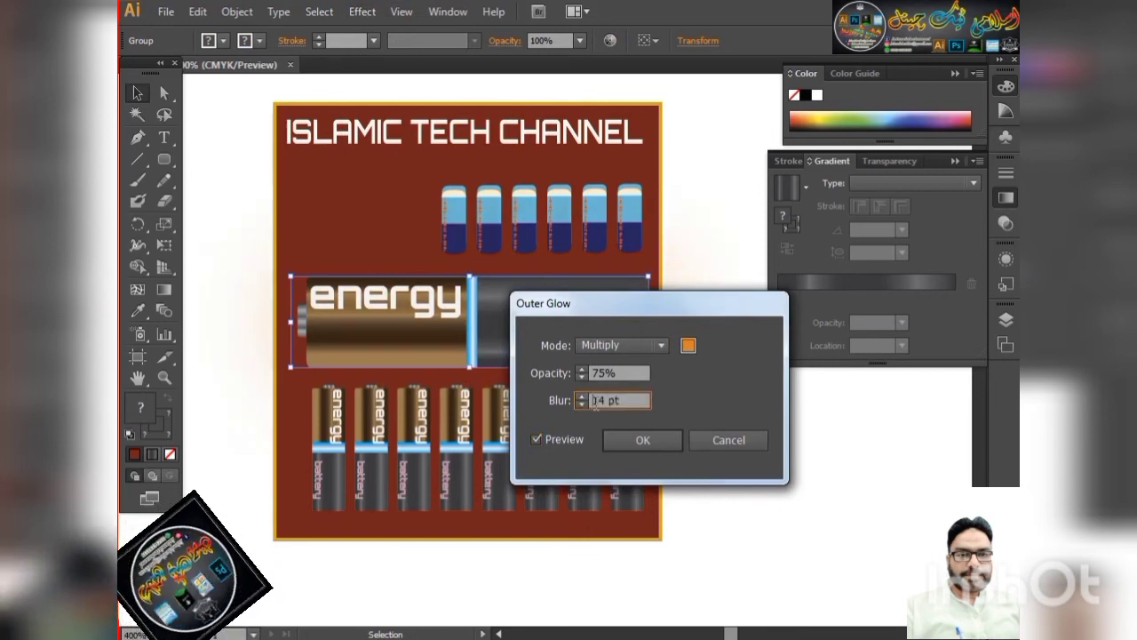
{"action": "left_click", "coordinate": [688, 344]}
{"action": "left_click", "coordinate": [756, 205]}
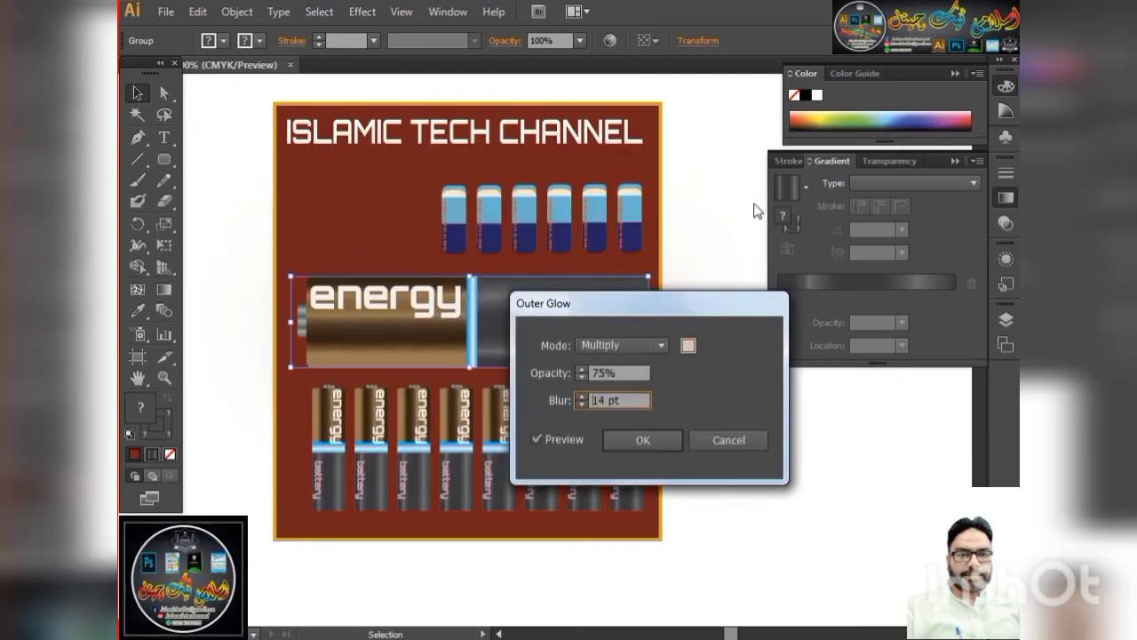
{"action": "left_click", "coordinate": [536, 439]}
Raise the outer glow blur to 50, then 80 pt, and confirm it
{"action": "left_click_drag", "start_coordinate": [576, 314], "coordinate": [686, 378]}
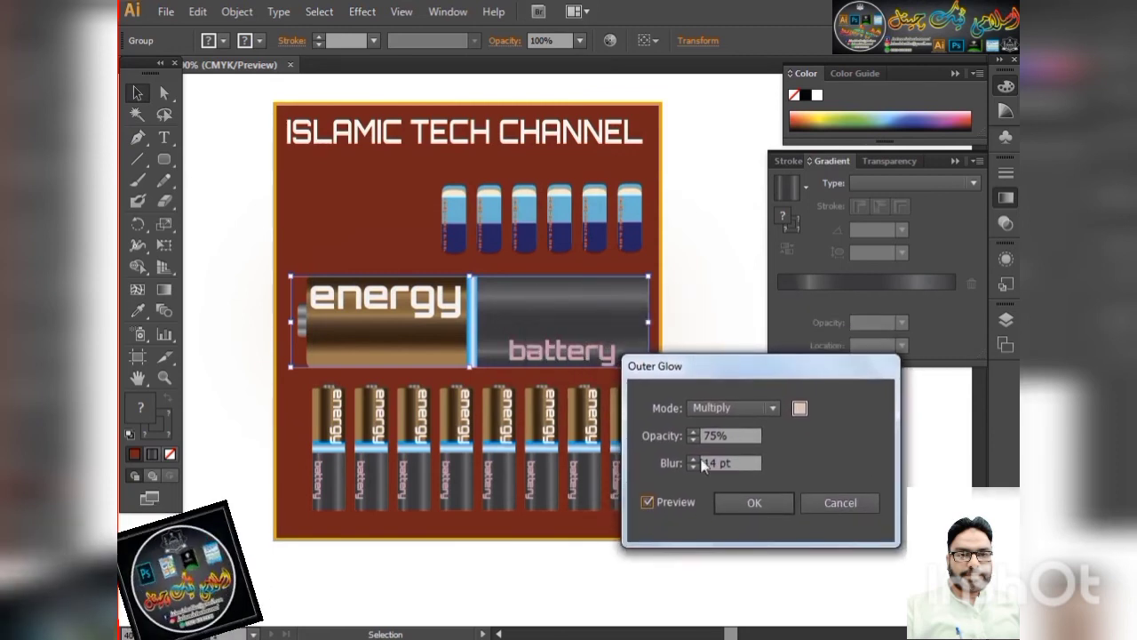
{"action": "key", "text": "shift+Tab"}
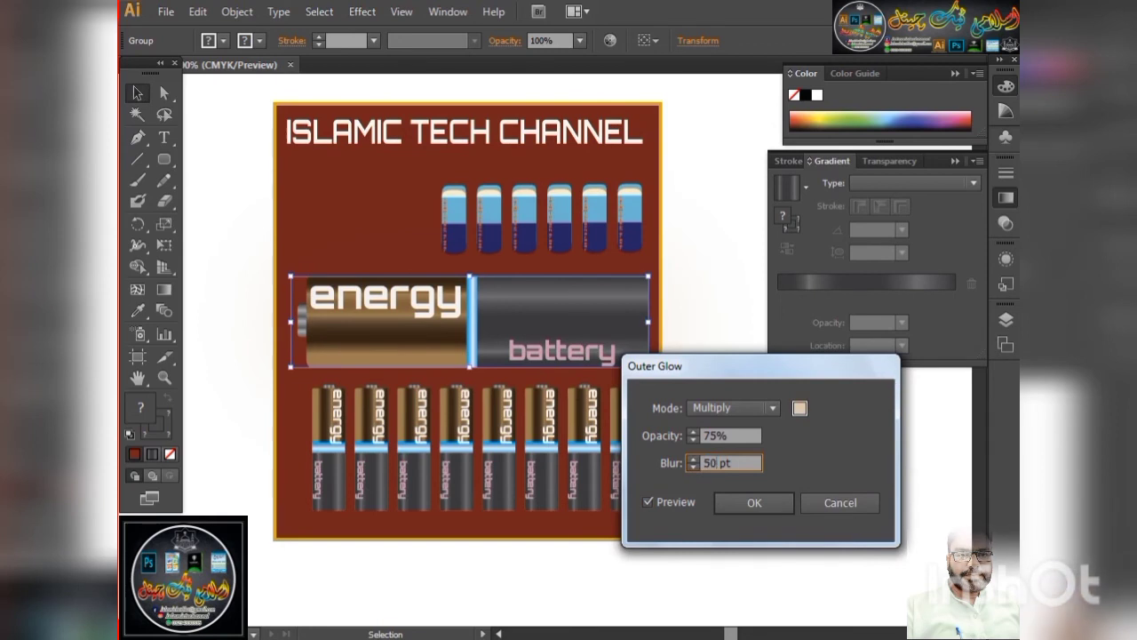
{"action": "type", "text": "50"}
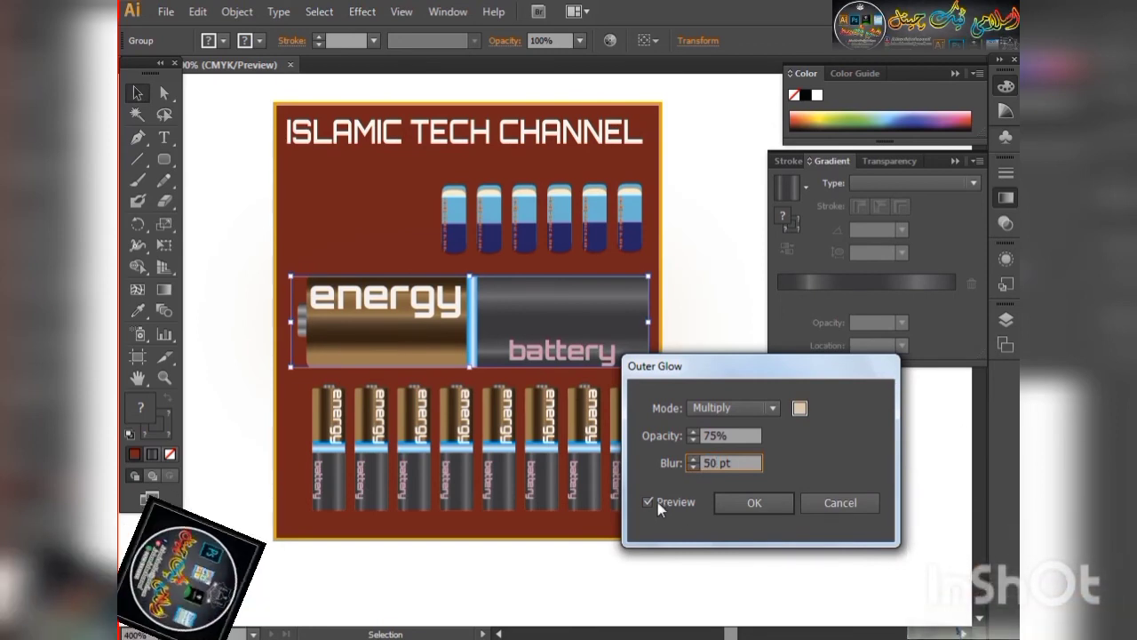
{"action": "key", "text": "Tab"}
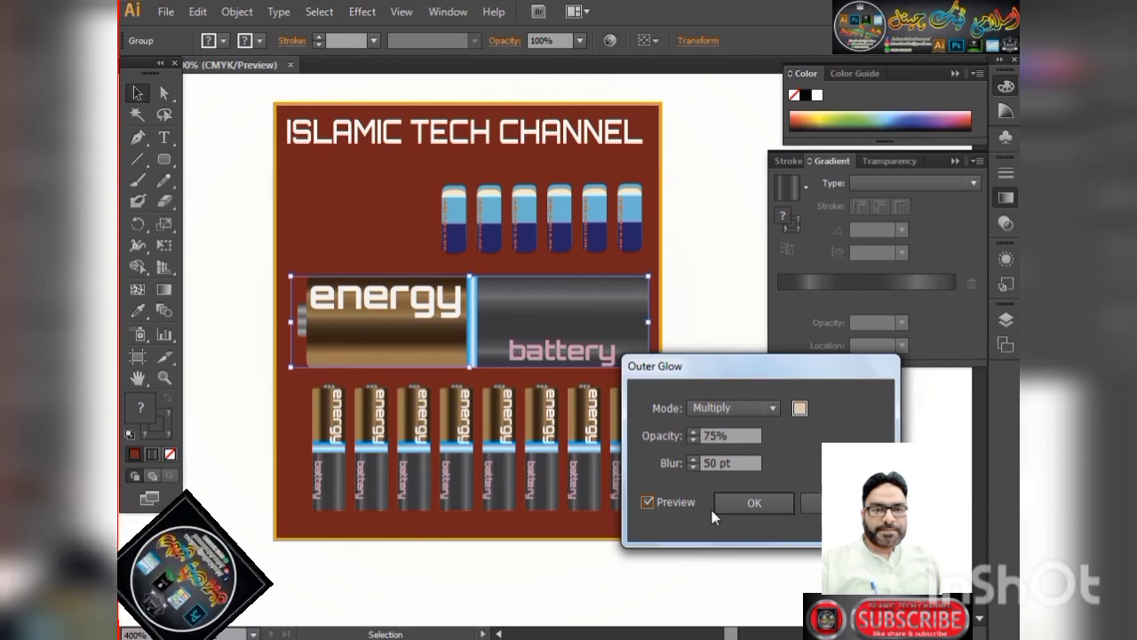
{"action": "double_click", "coordinate": [712, 461]}
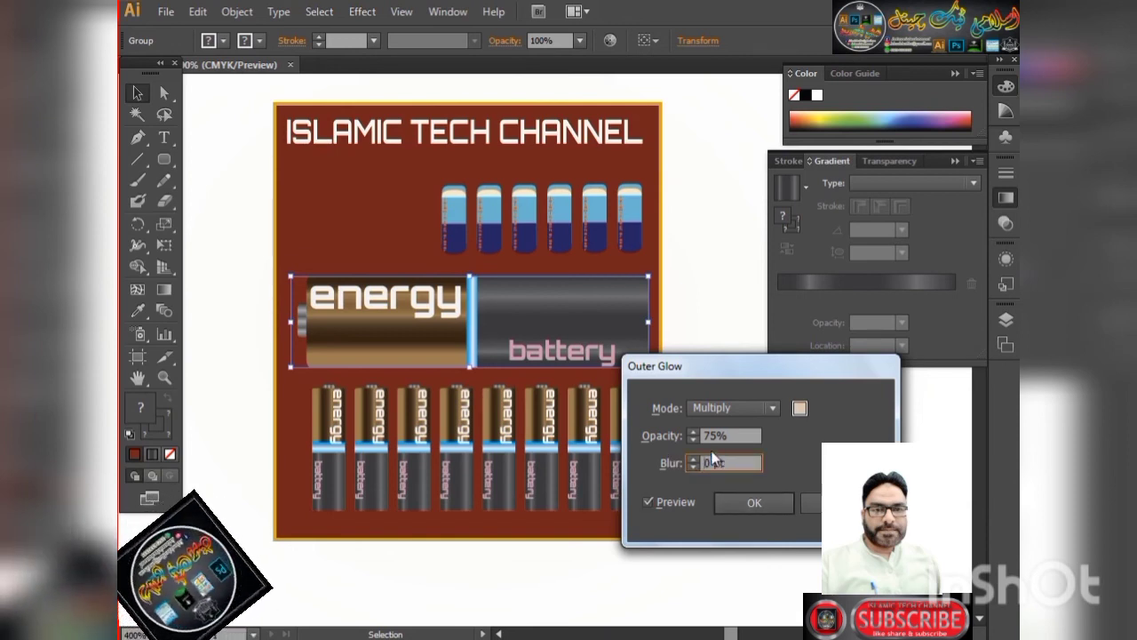
{"action": "type", "text": "80"}
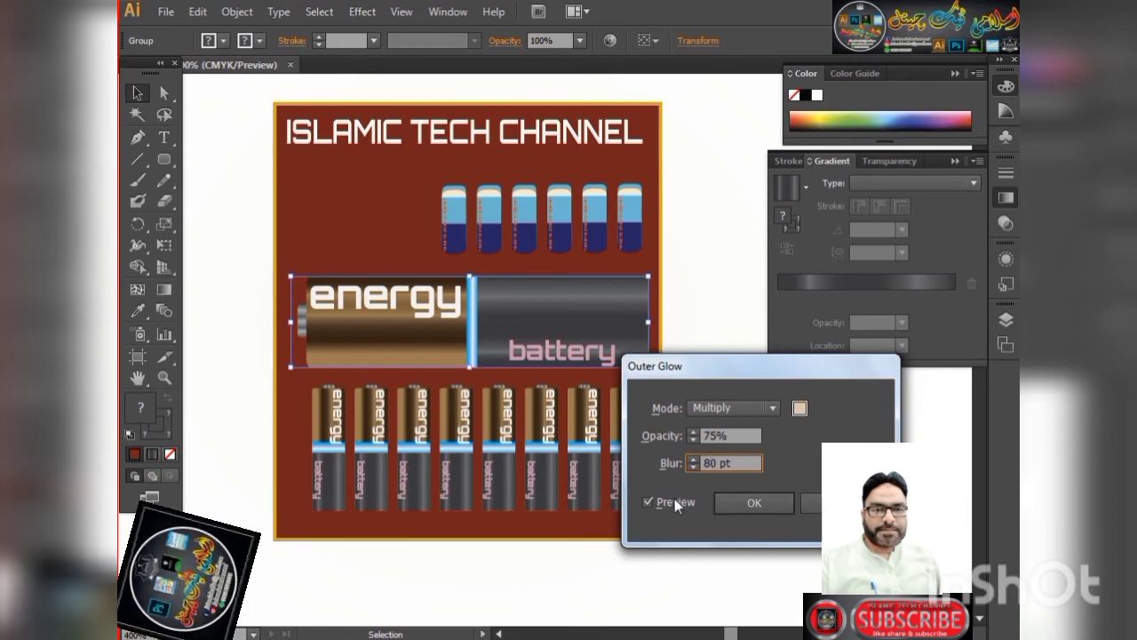
{"action": "left_click", "coordinate": [754, 503]}
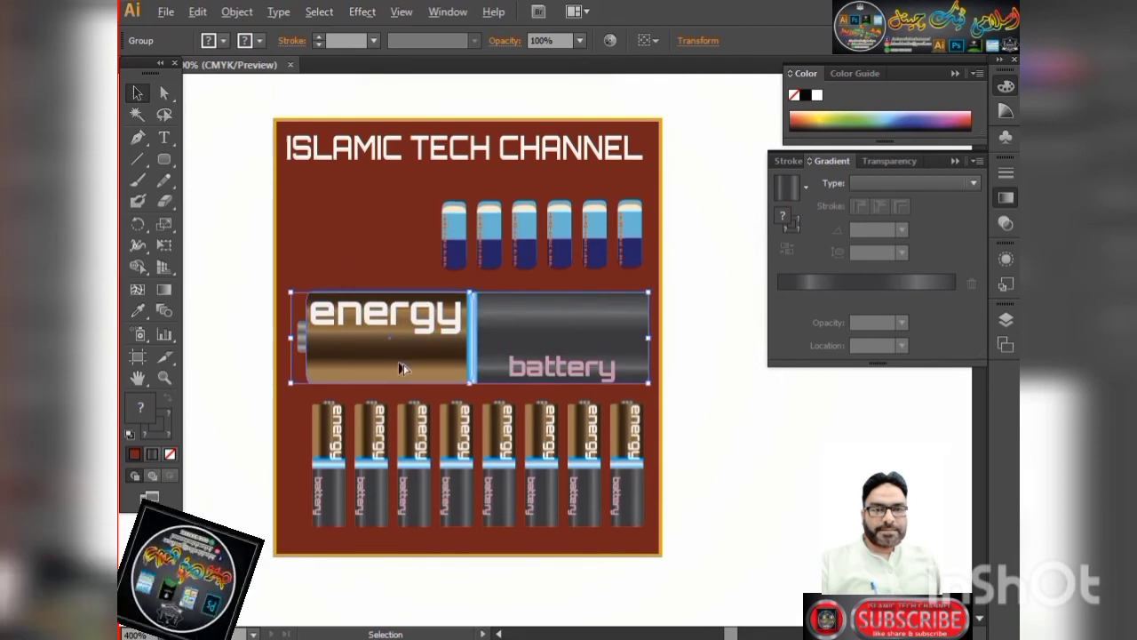
Drag the large energy battery off the right side of the artboard
{"action": "scroll", "coordinate": [414, 370], "scroll_direction": "up", "scroll_amount": 2}
{"action": "scroll", "coordinate": [431, 375], "scroll_direction": "down", "scroll_amount": 2}
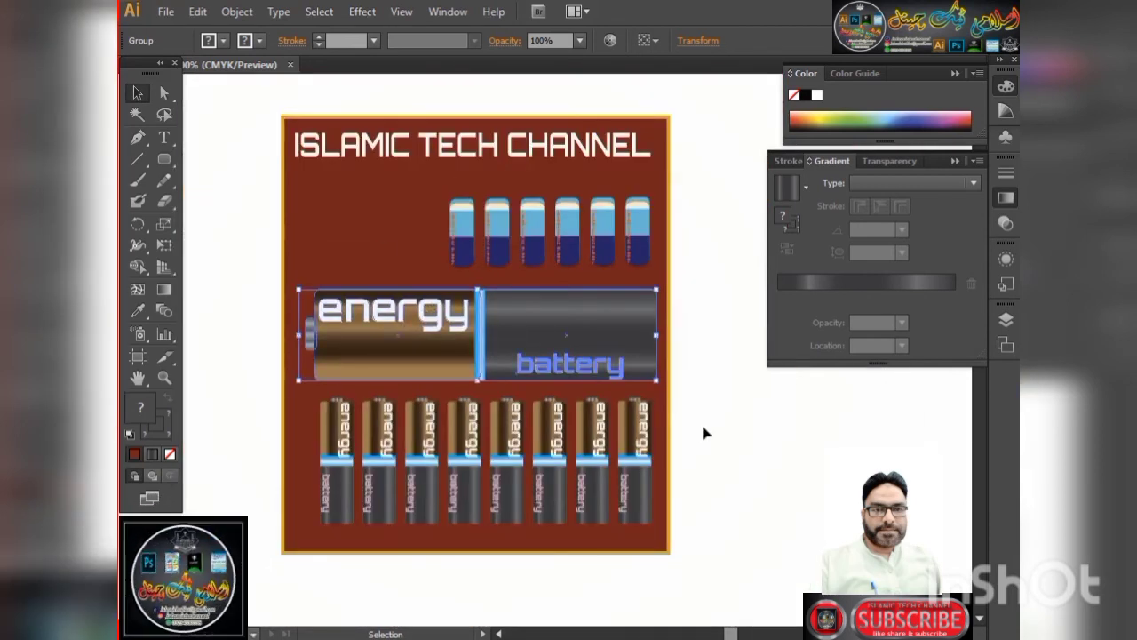
{"action": "left_click", "coordinate": [341, 435]}
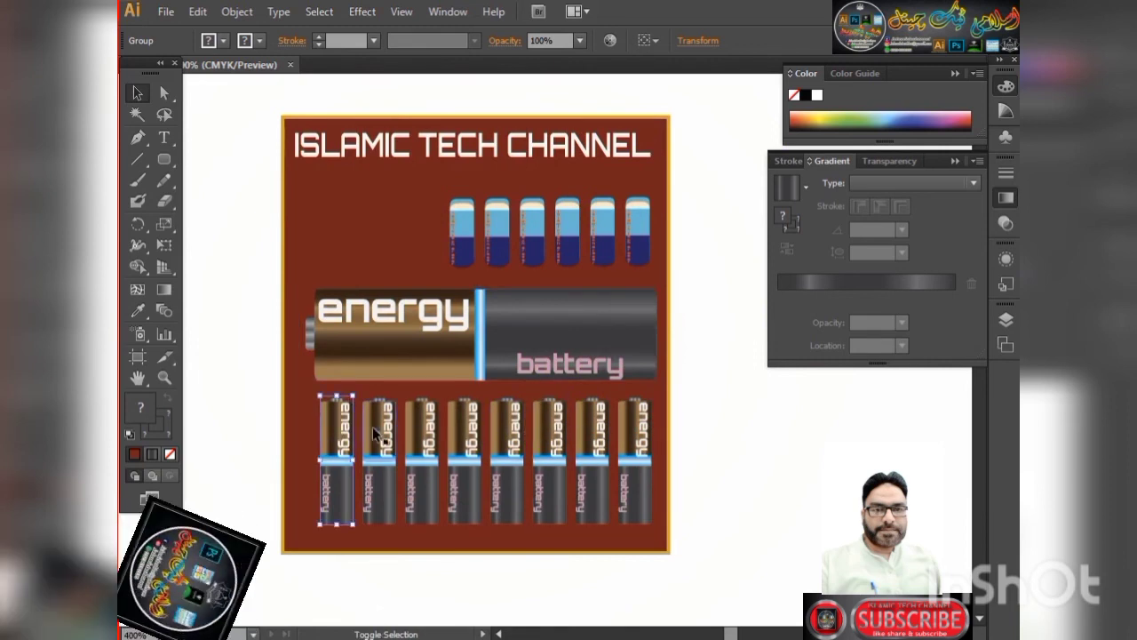
{"action": "left_click", "coordinate": [349, 360]}
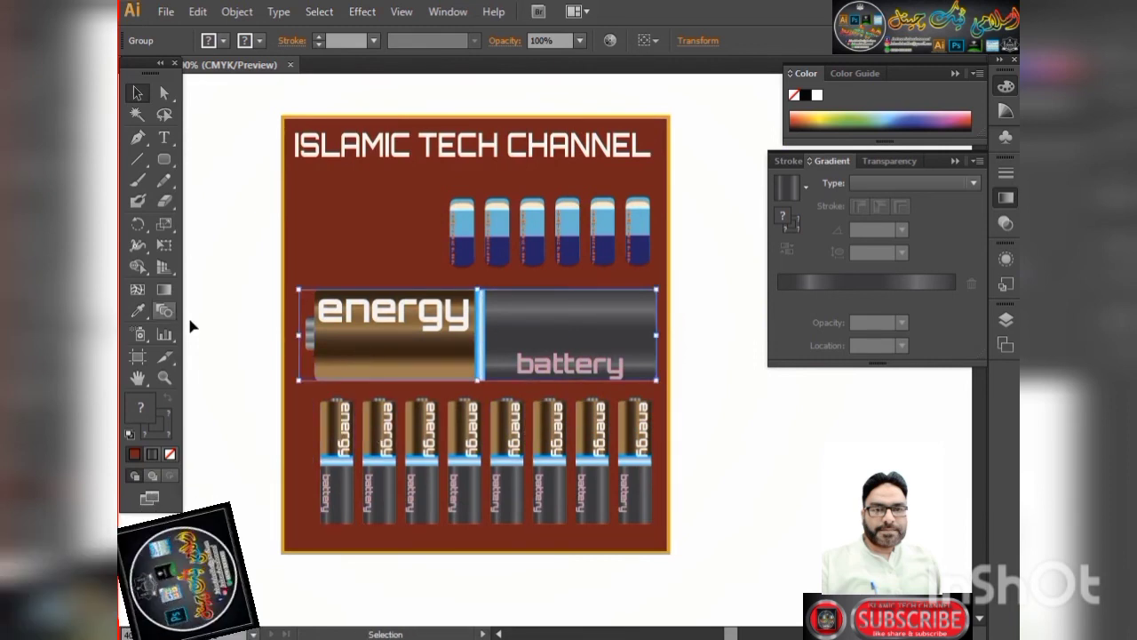
{"action": "left_click_drag", "start_coordinate": [407, 329], "coordinate": [724, 406]}
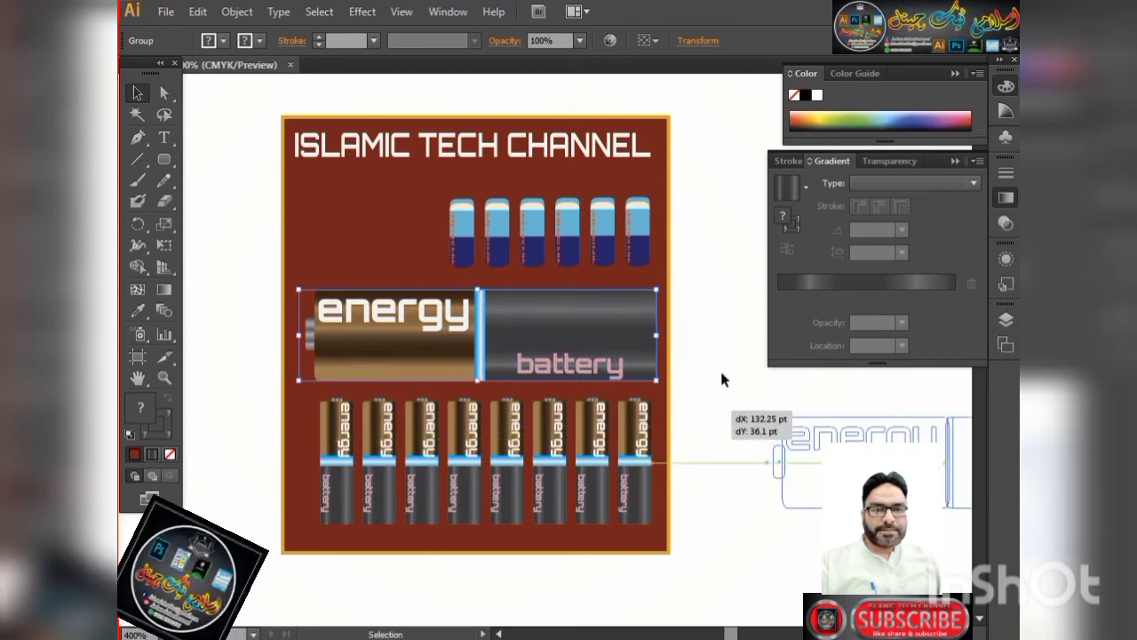
{"action": "left_click_drag", "start_coordinate": [705, 380], "coordinate": [720, 377]}
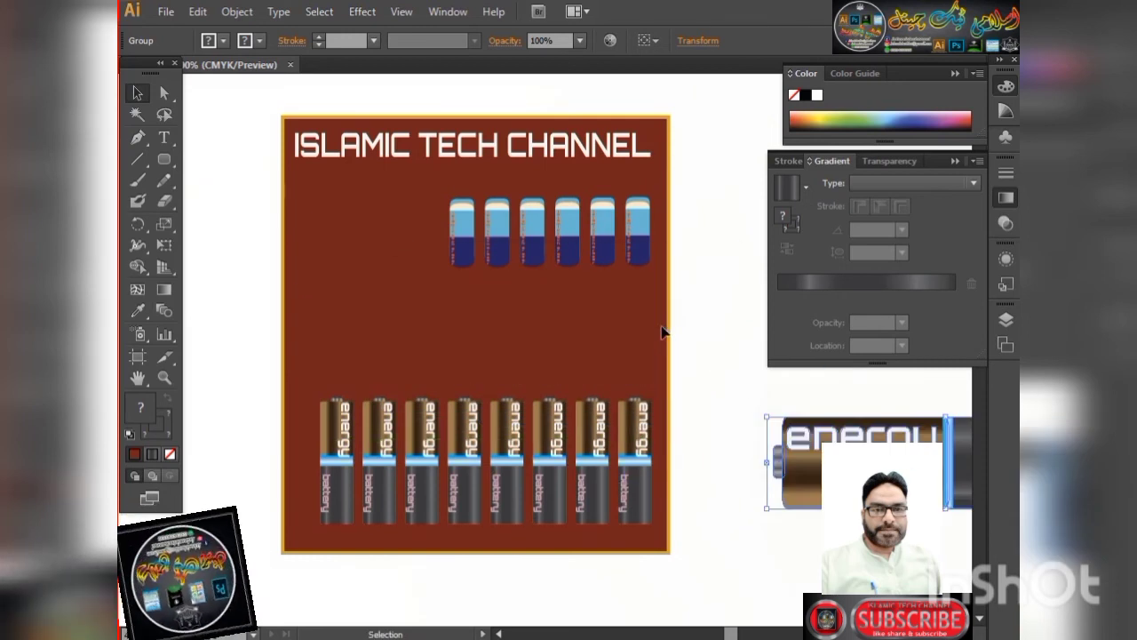
{"action": "left_click", "coordinate": [746, 402]}
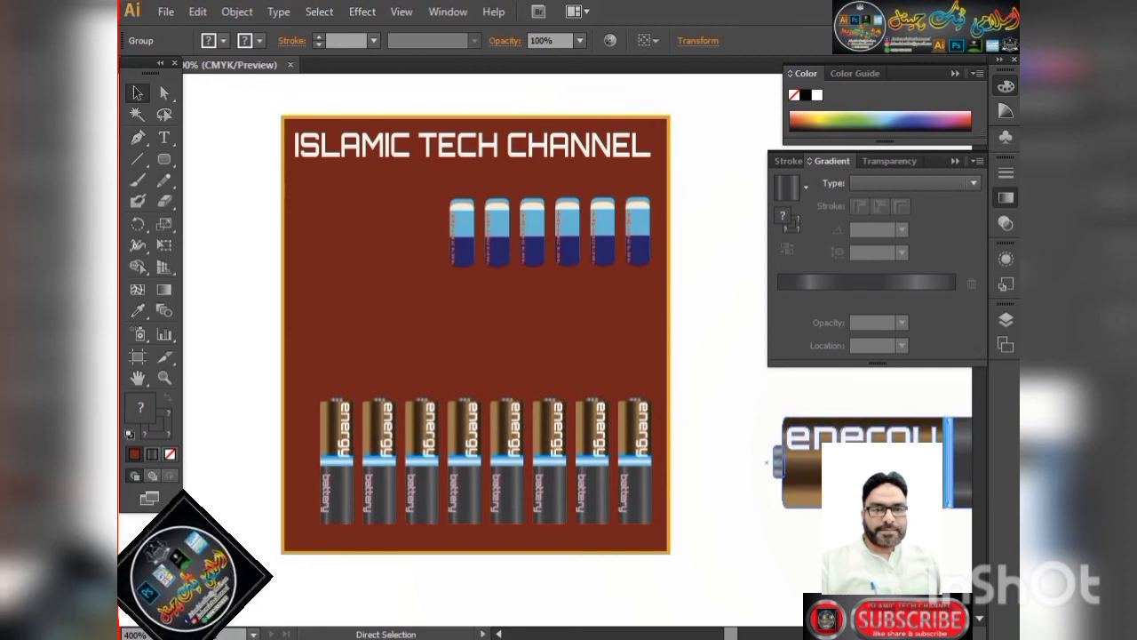
Undo the move to restore the battery, then set orange as the fill colour
{"action": "key", "text": "ctrl+z"}
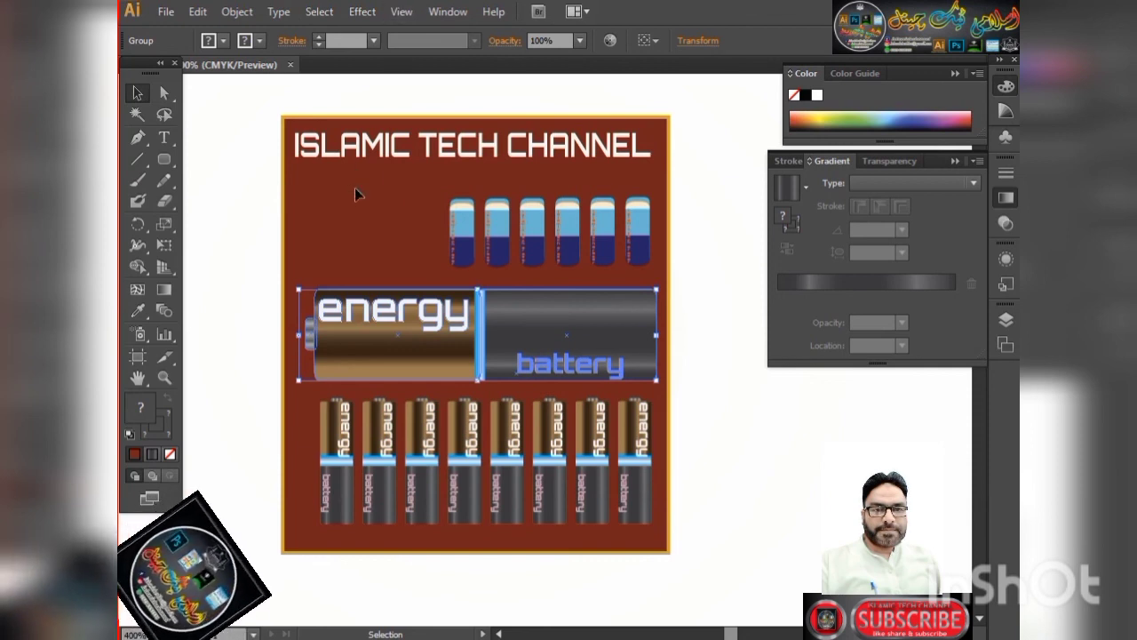
{"action": "left_click", "coordinate": [908, 127]}
{"action": "left_click", "coordinate": [805, 115]}
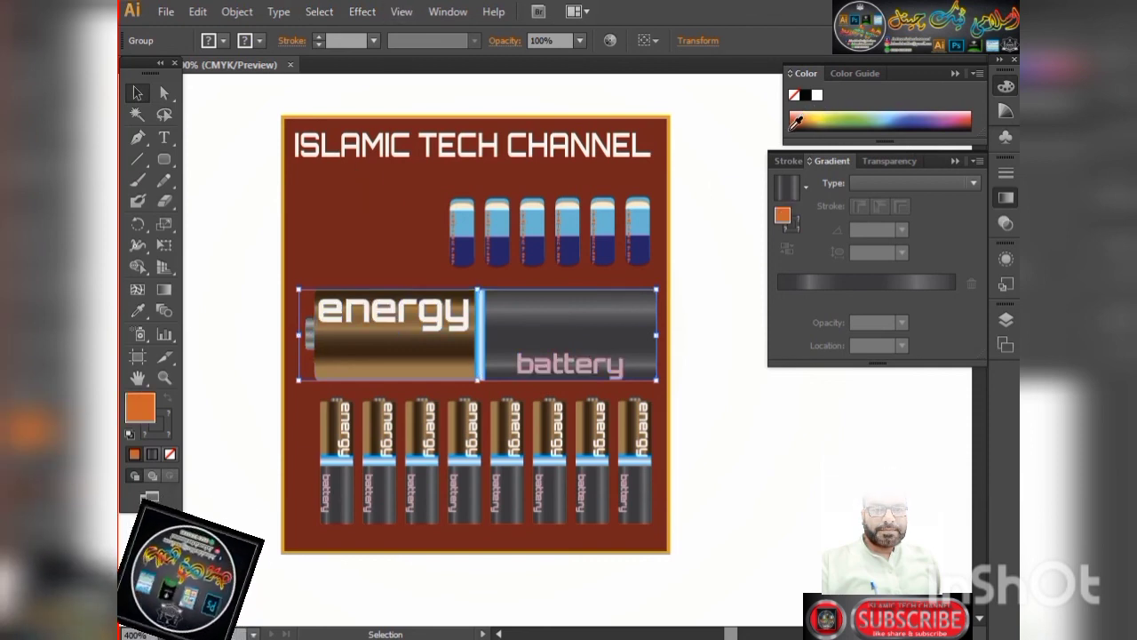